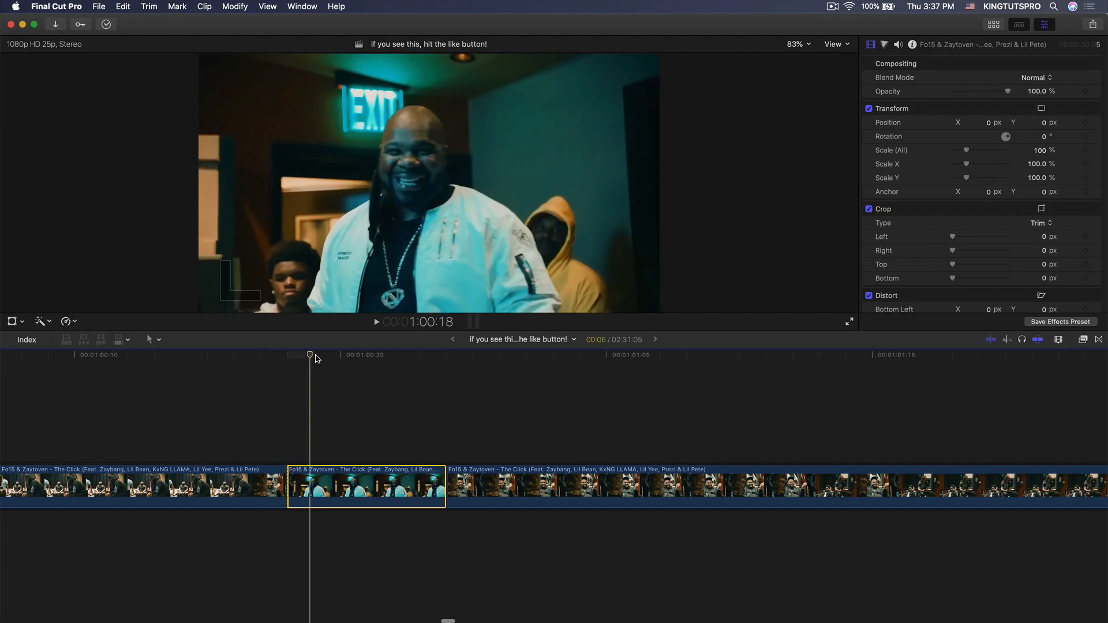
- Add a freeze frame at 1:00:20 in the selected clip of the man in the white jacket
{"action": "left_click_drag", "start_coordinate": [313, 364], "coordinate": [378, 363]}
{"action": "key", "text": "v"}
{"action": "key", "text": "v"}
{"action": "left_click_drag", "start_coordinate": [376, 358], "coordinate": [349, 356]}
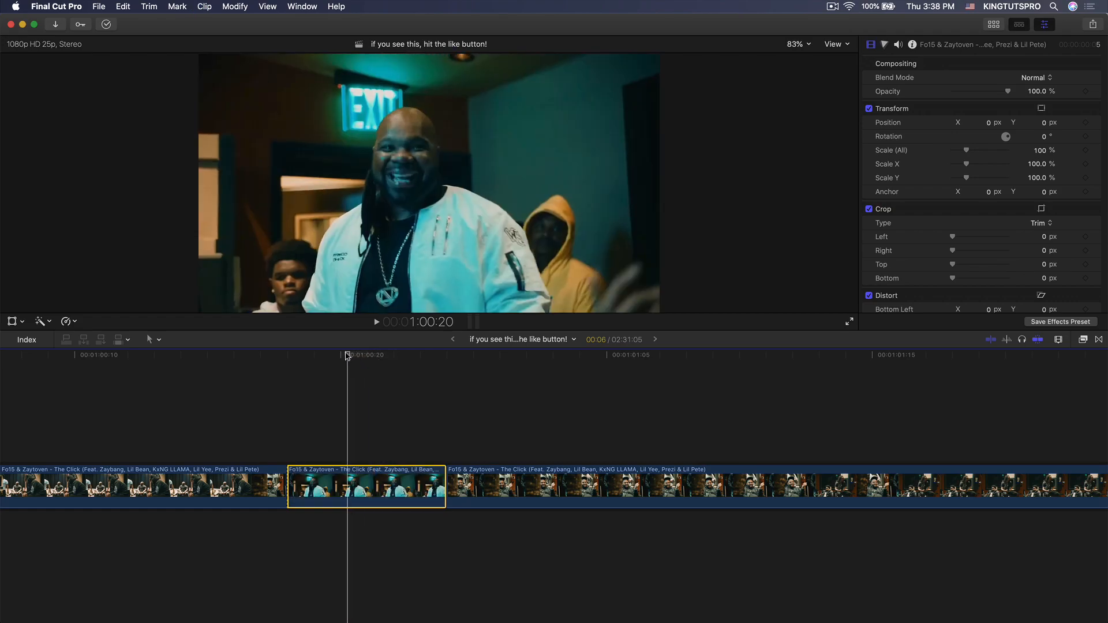
{"action": "left_click", "coordinate": [123, 6]}
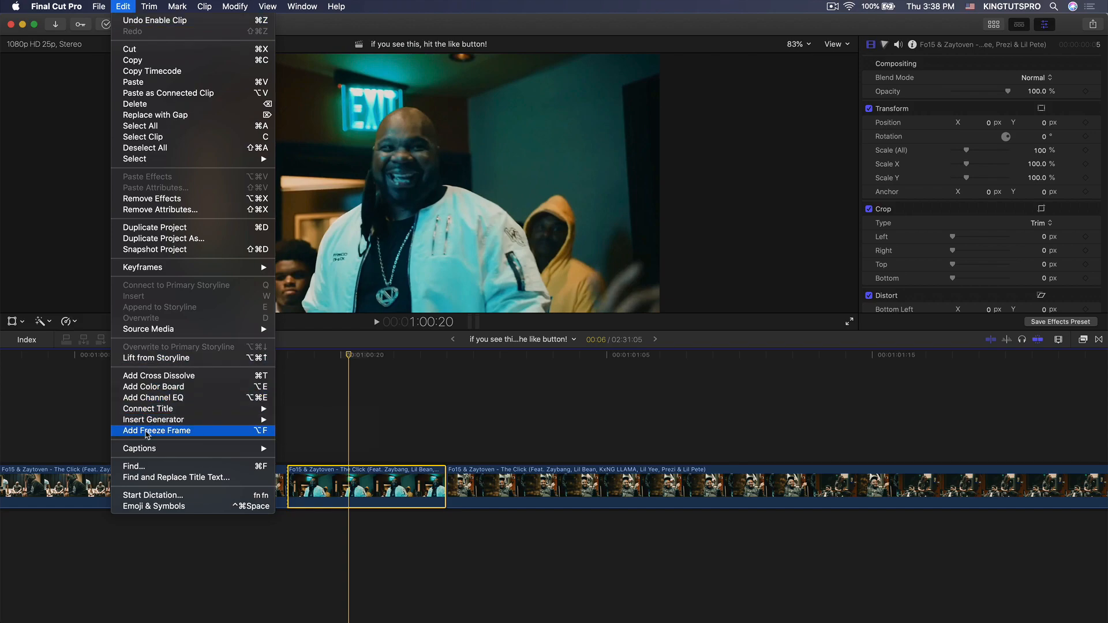
{"action": "left_click", "coordinate": [147, 431]}
- Shorten the freeze frame clip to 12 frames and play it back
{"action": "scroll", "coordinate": [304, 438], "scroll_direction": "left", "scroll_amount": 5}
{"action": "left_click", "coordinate": [299, 488]}
{"action": "scroll", "coordinate": [299, 488], "scroll_direction": "left", "scroll_amount": 7}
{"action": "key", "text": "super+minus"}
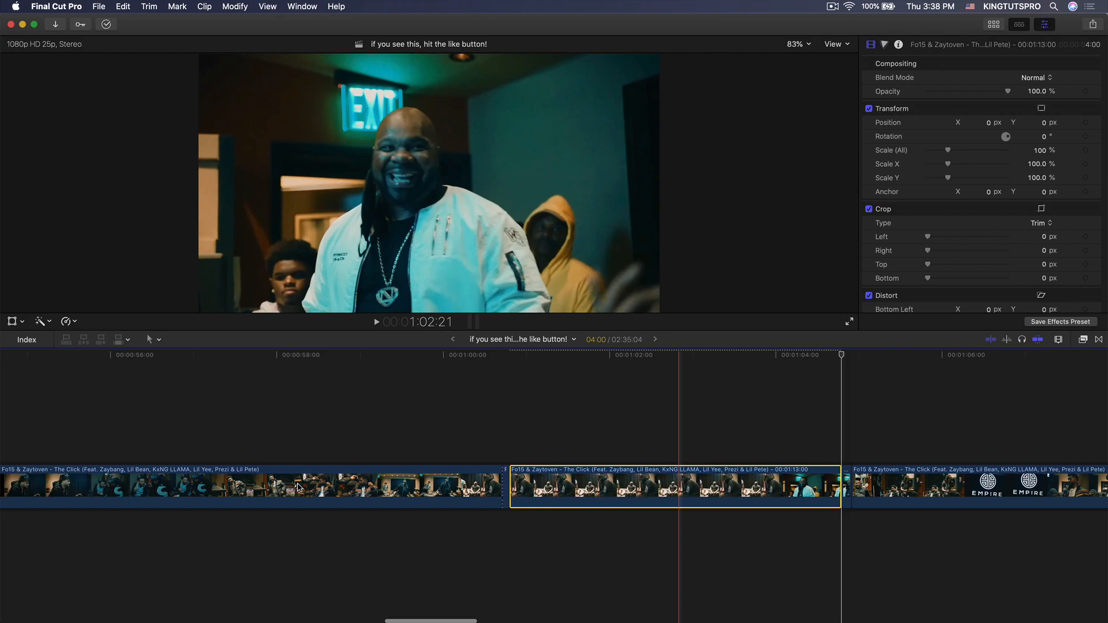
{"action": "key", "text": "space"}
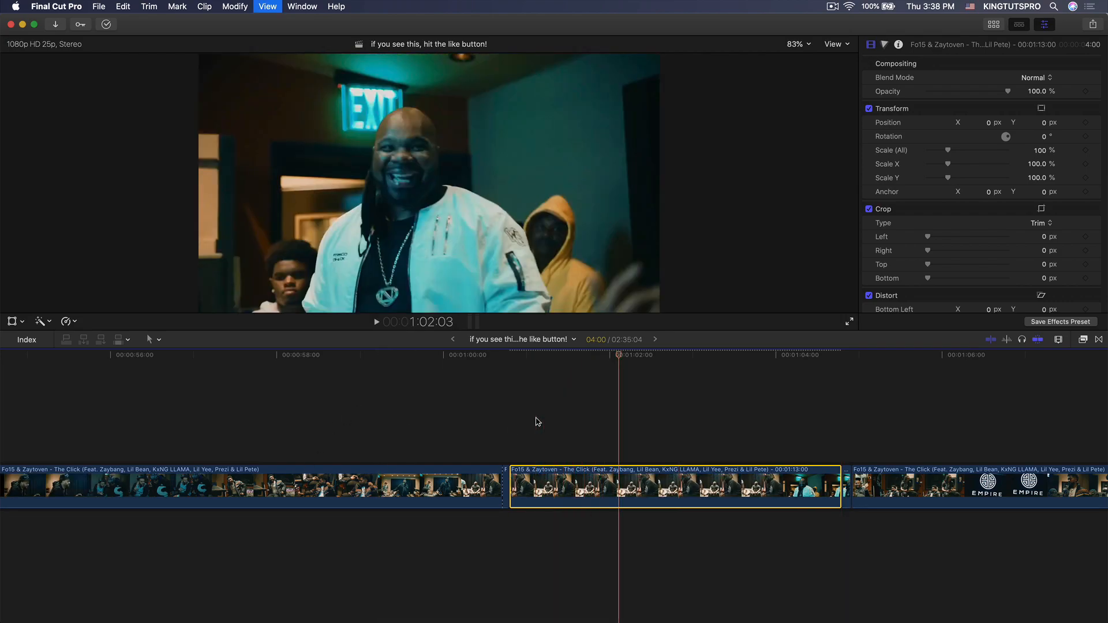
{"action": "key", "text": "super+equal"}
{"action": "key", "text": "super+equal"}
{"action": "scroll", "coordinate": [363, 483], "scroll_direction": "right", "scroll_amount": 10}
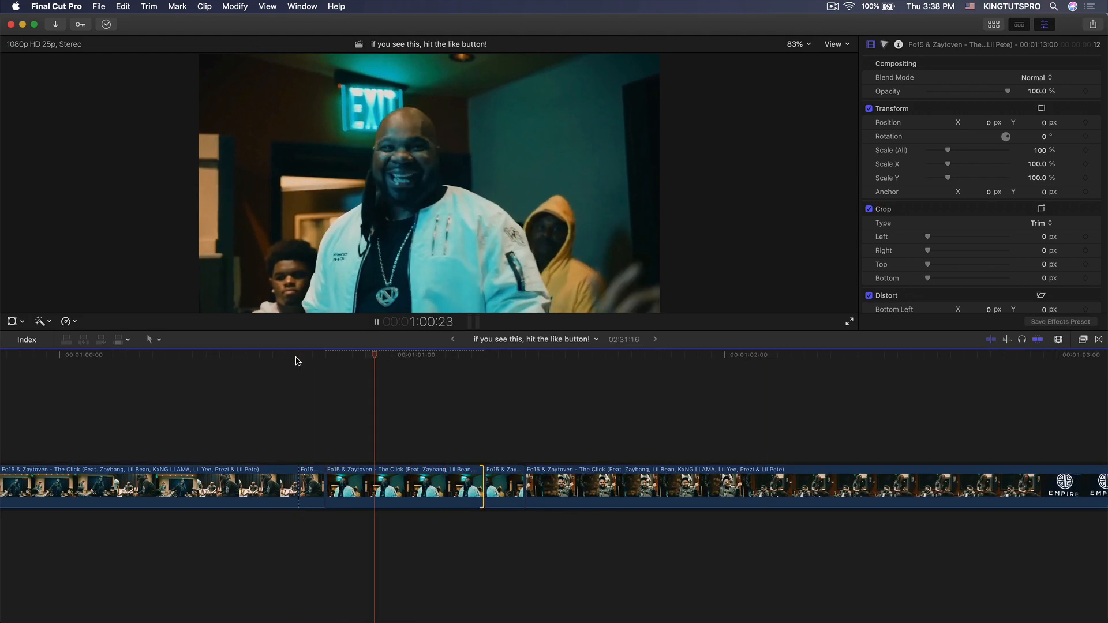
{"action": "key", "text": "space"}
- Extend the end of the freeze frame clip to 17 frames and play it back
{"action": "left_click_drag", "start_coordinate": [484, 489], "coordinate": [540, 480]}
{"action": "key", "text": "space"}
{"action": "key", "text": "space"}
{"action": "key", "text": "space"}
{"action": "key", "text": "space"}
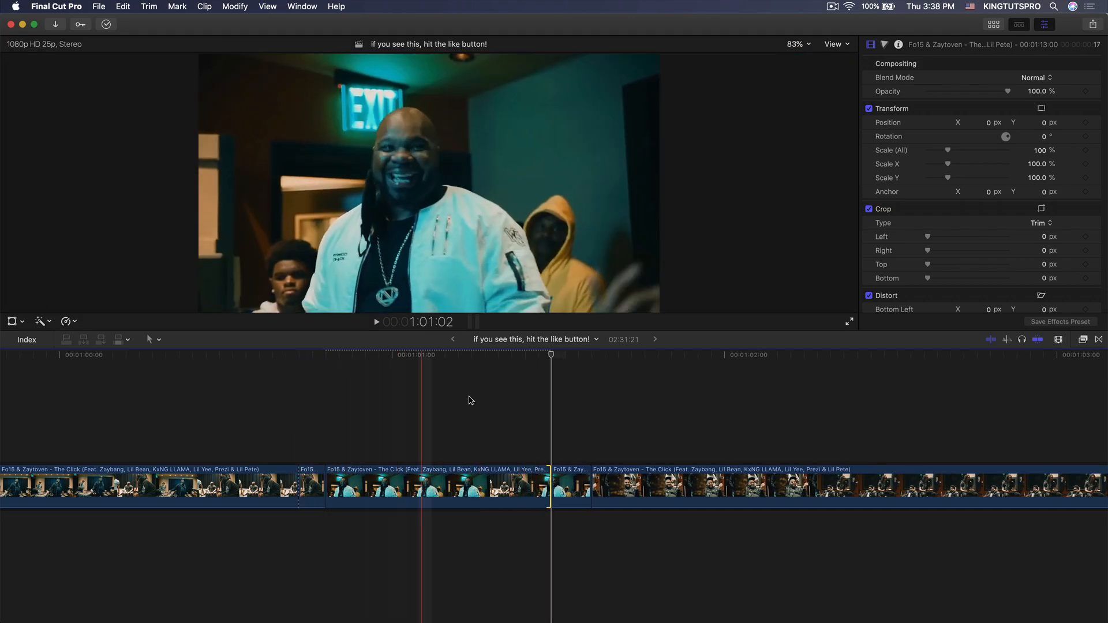
- Duplicate the freeze frame clip onto the layer directly above the original
{"action": "scroll", "coordinate": [390, 392], "scroll_direction": "left", "scroll_amount": 1}
{"action": "left_click_drag", "start_coordinate": [409, 485], "coordinate": [414, 447]}
{"action": "scroll", "coordinate": [435, 391], "scroll_direction": "right", "scroll_amount": 2}
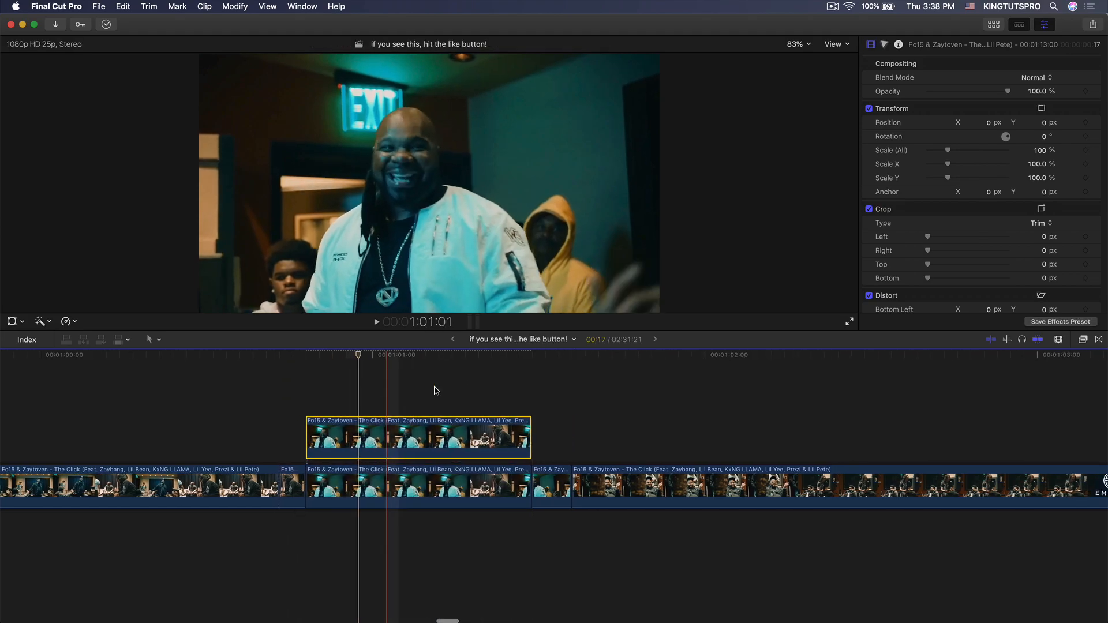
- Apply the Draw Mask effect to the upper freeze frame and trace a linear mask around the man in the white jacket
{"action": "left_click", "coordinate": [1083, 339]}
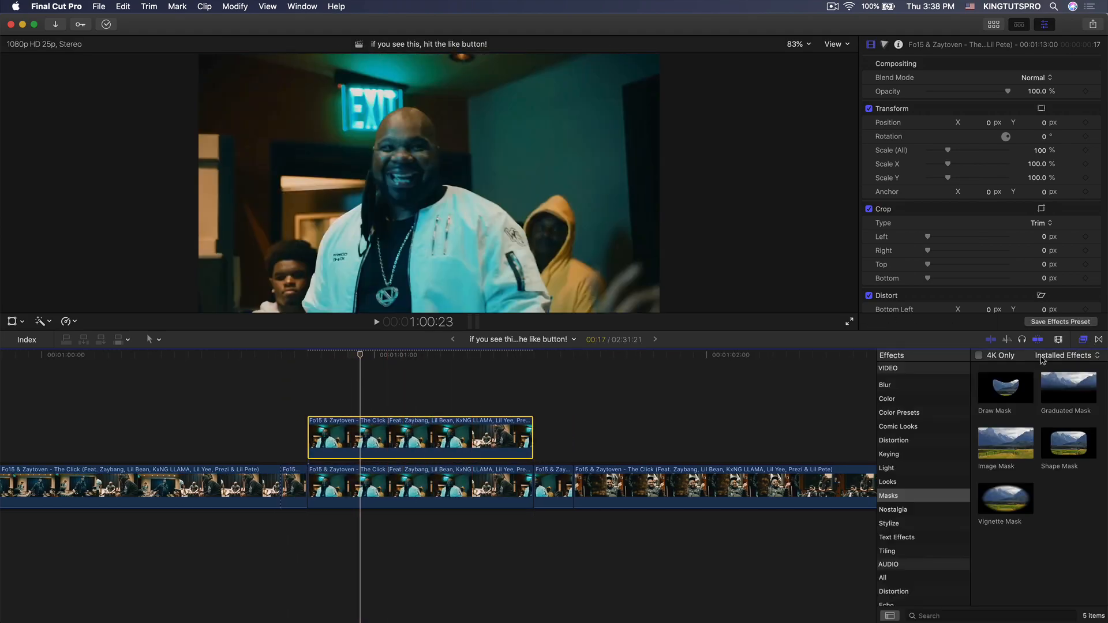
{"action": "left_click", "coordinate": [897, 497]}
{"action": "mouse_move", "coordinate": [1015, 393]}
{"action": "left_mouse_down"}
{"action": "mouse_move", "coordinate": [651, 364]}
{"action": "mouse_move", "coordinate": [442, 437]}
{"action": "left_mouse_up"}
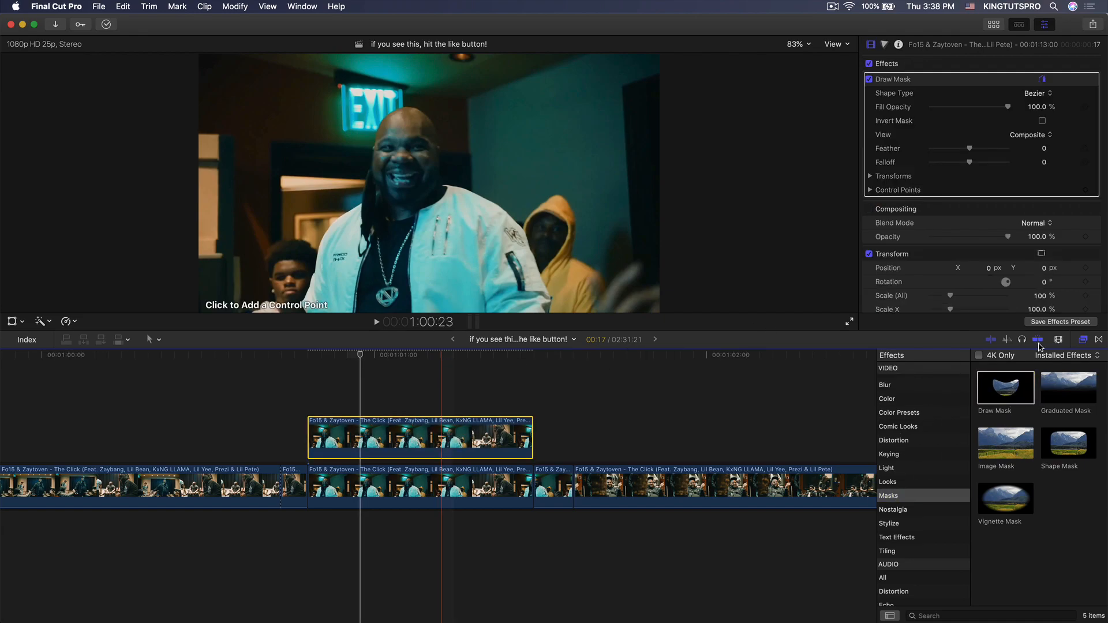
{"action": "left_click", "coordinate": [301, 307]}
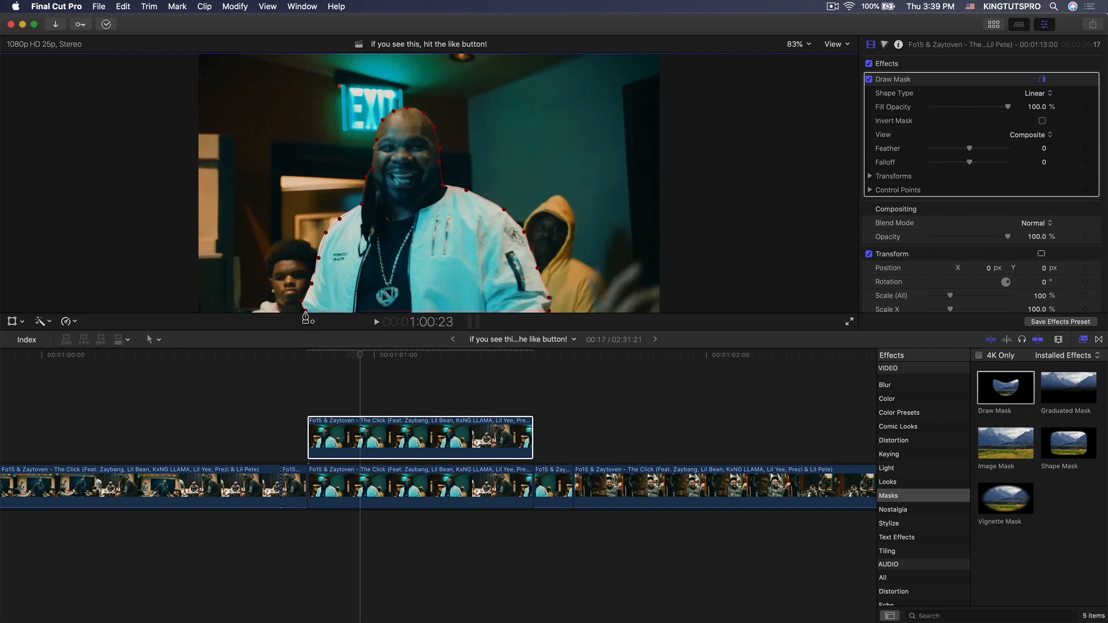
- Toggle the lower freeze frame's visibility to check the cutout, and set the upper clip's mask feather to 10
{"action": "left_click", "coordinate": [374, 472]}
{"action": "key", "text": "v"}
{"action": "key", "text": "v"}
{"action": "key", "text": "v"}
{"action": "left_click", "coordinate": [374, 446]}
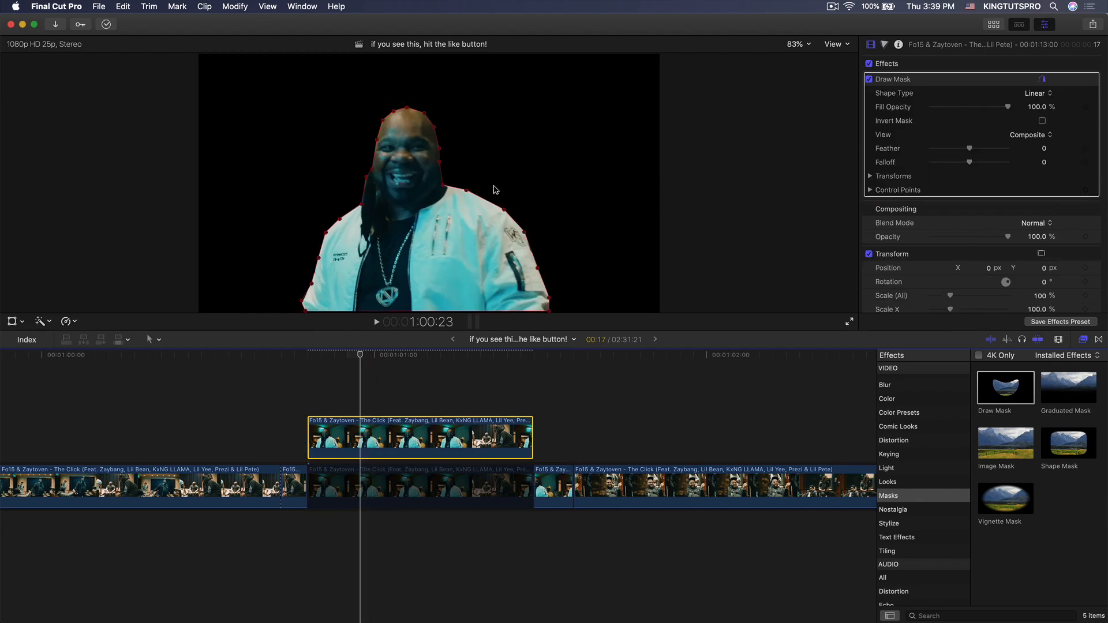
{"action": "left_click", "coordinate": [936, 210]}
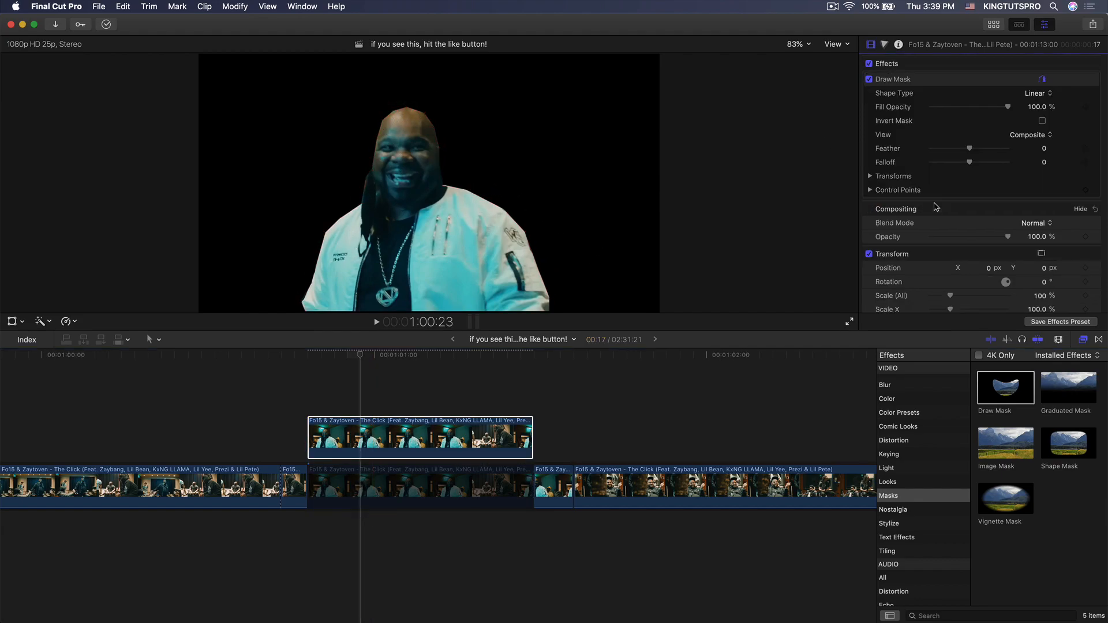
{"action": "left_click_drag", "start_coordinate": [970, 151], "coordinate": [976, 150]}
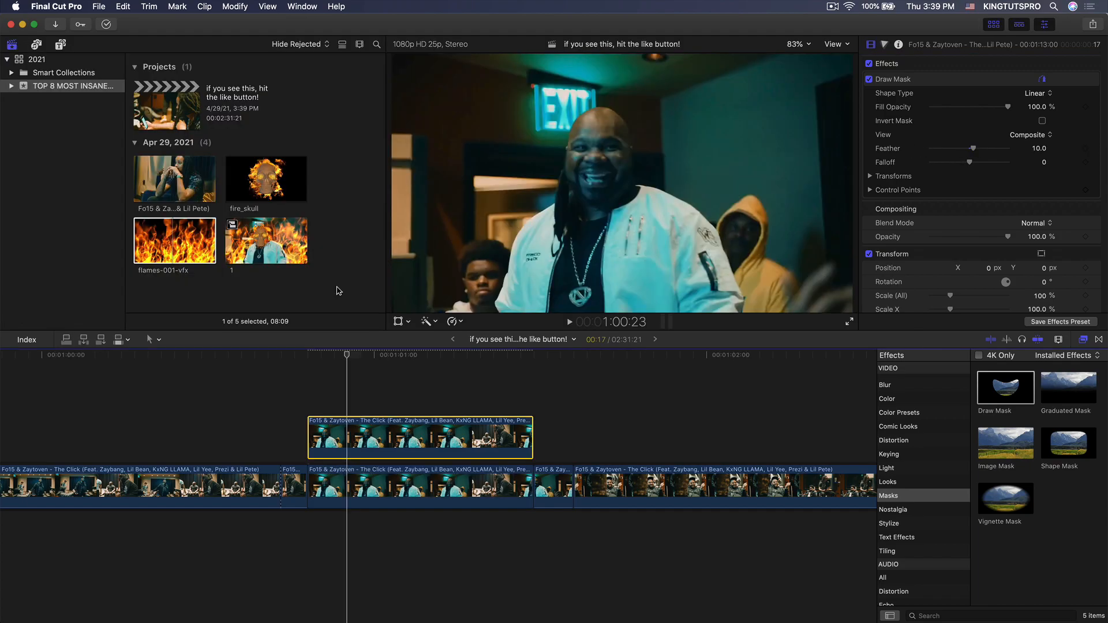
- Preview the flames-001-vfx and fire_skull clips in the media browser
{"action": "left_click", "coordinate": [163, 243]}
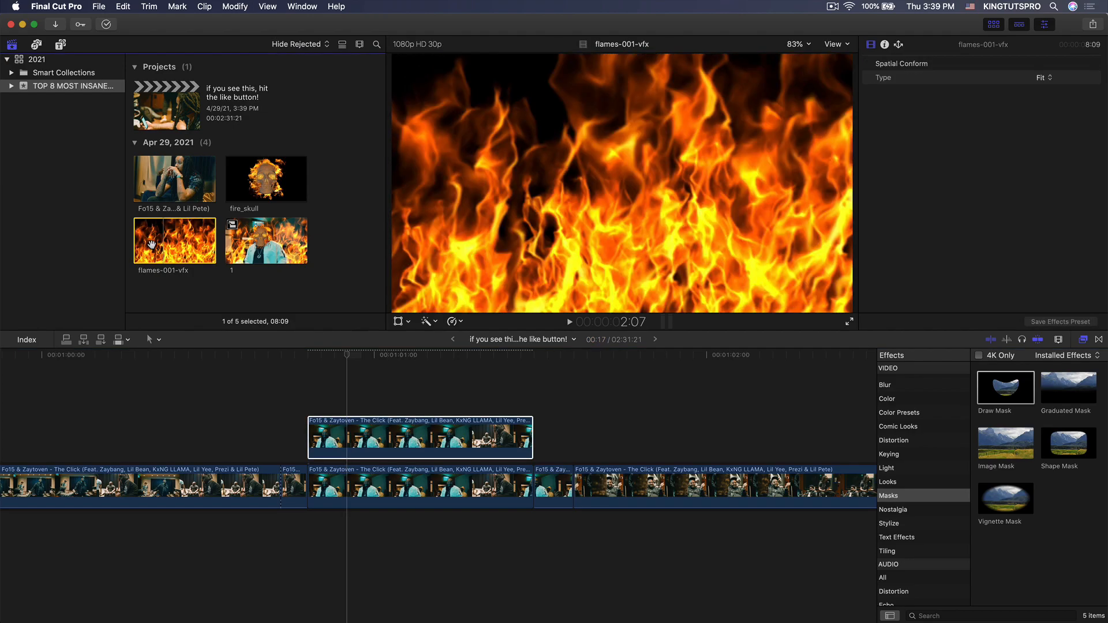
{"action": "left_click", "coordinate": [258, 179]}
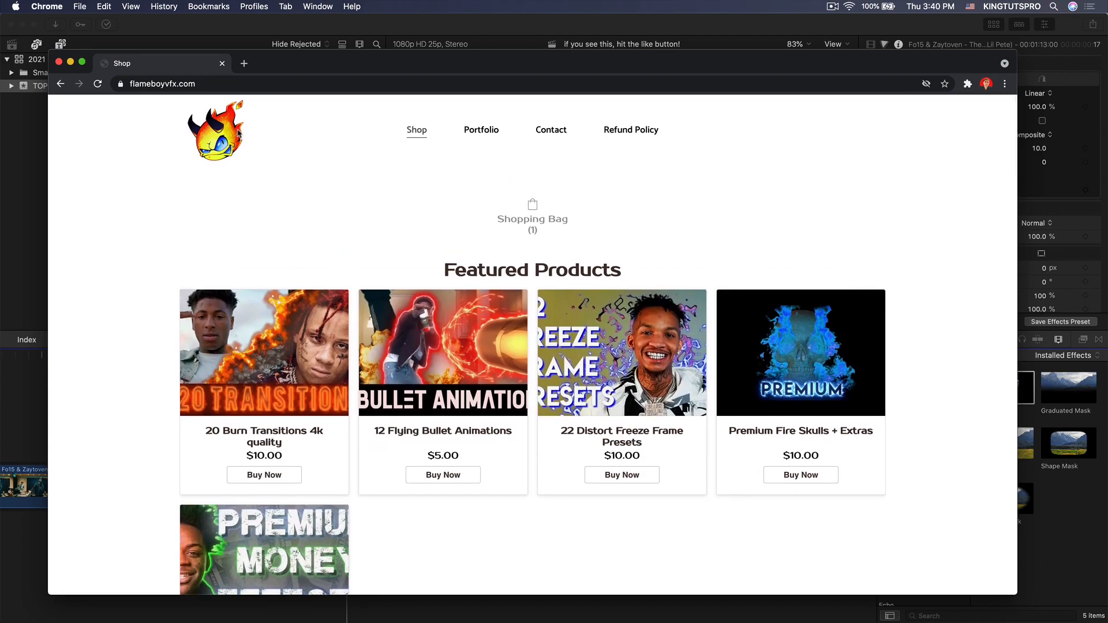
- Switch to Chrome, examine the Free Fire Skull Asset product page on flameboyvfx.com, and return to Final Cut Pro
{"action": "left_click", "coordinate": [178, 81]}
{"action": "left_click", "coordinate": [116, 213]}
{"action": "scroll", "coordinate": [116, 213], "scroll_direction": "down", "scroll_amount": 1}
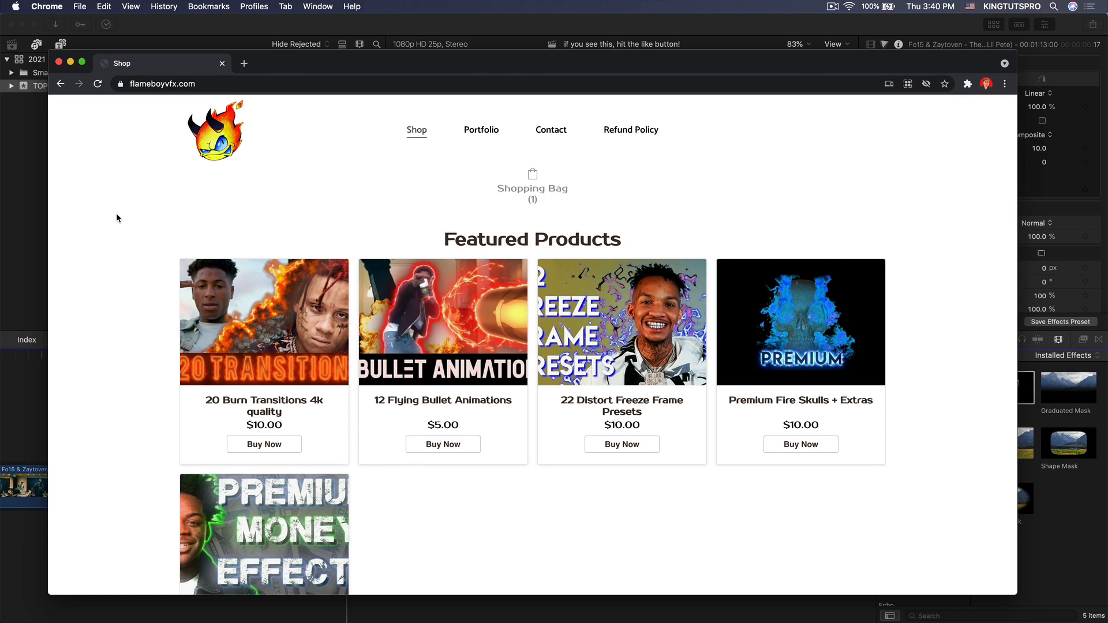
{"action": "scroll", "coordinate": [116, 213], "scroll_direction": "down", "scroll_amount": 10}
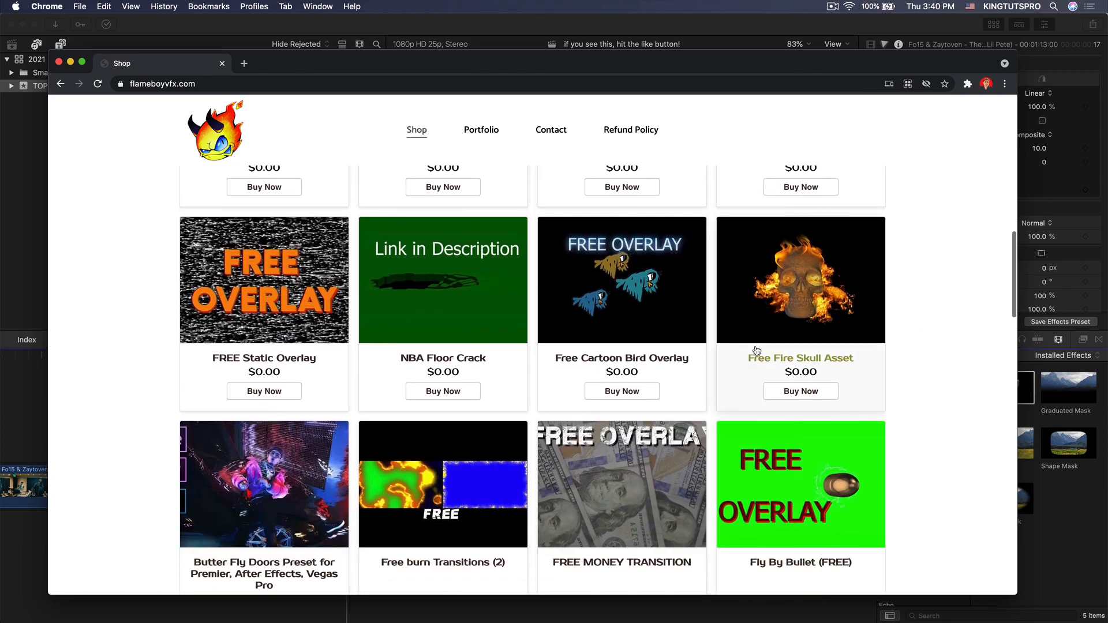
{"action": "left_click", "coordinate": [868, 358]}
{"action": "scroll", "coordinate": [245, 375], "scroll_direction": "down", "scroll_amount": 2}
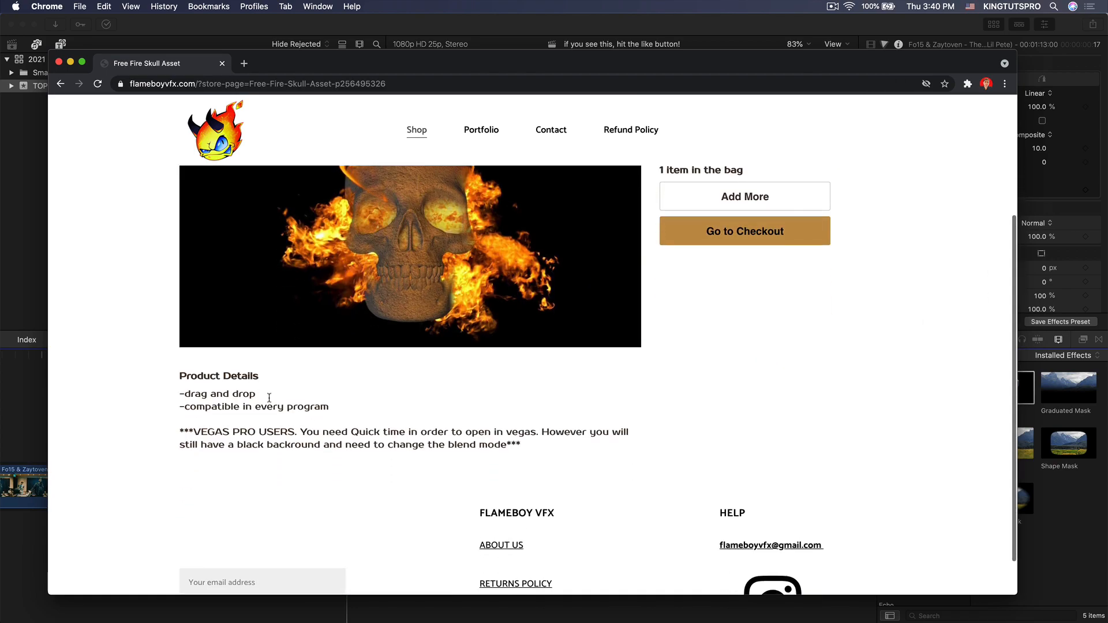
{"action": "left_click_drag", "start_coordinate": [255, 393], "coordinate": [341, 391]}
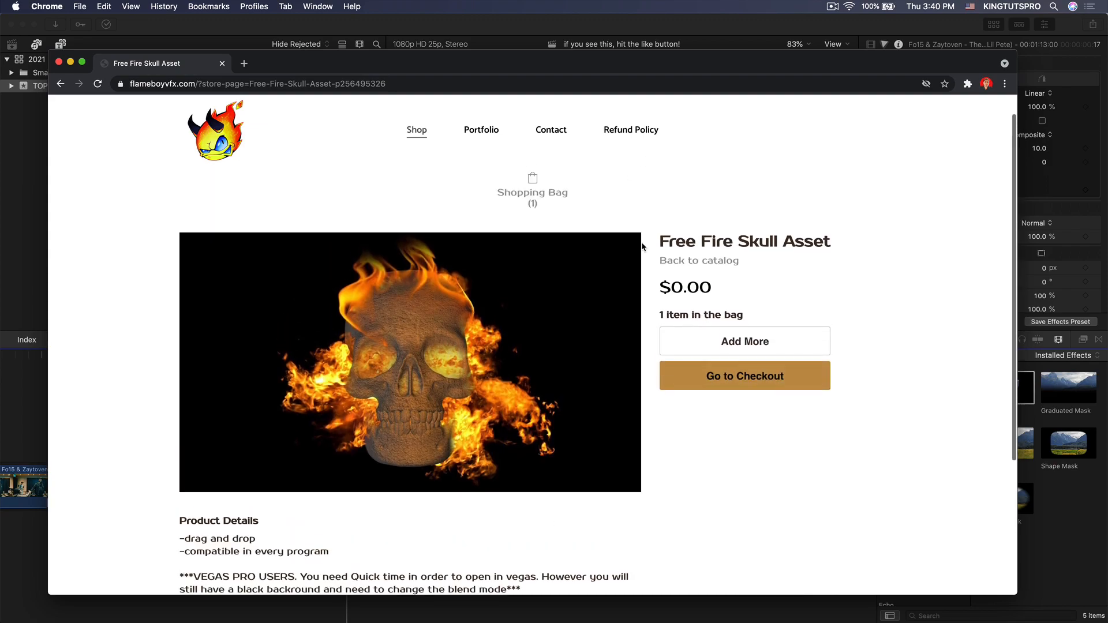
{"action": "left_click", "coordinate": [29, 188]}
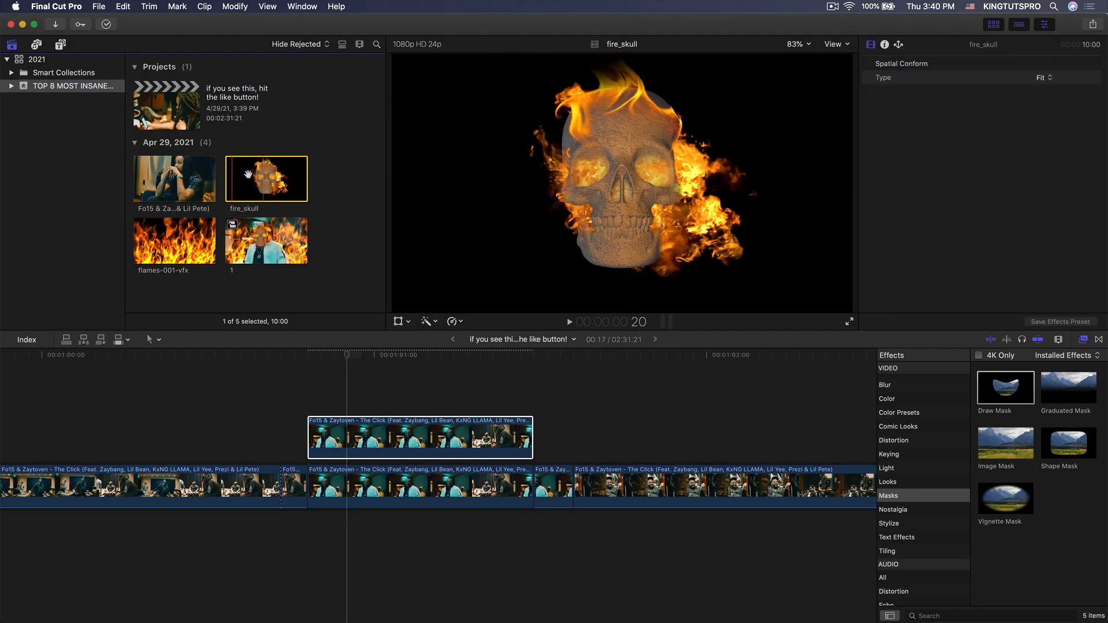
- Place the flames-001-vfx clip between the two freeze frame layers, aligned to their start, and play it back
{"action": "left_click", "coordinate": [167, 238]}
{"action": "left_click_drag", "start_coordinate": [167, 239], "coordinate": [321, 462]}
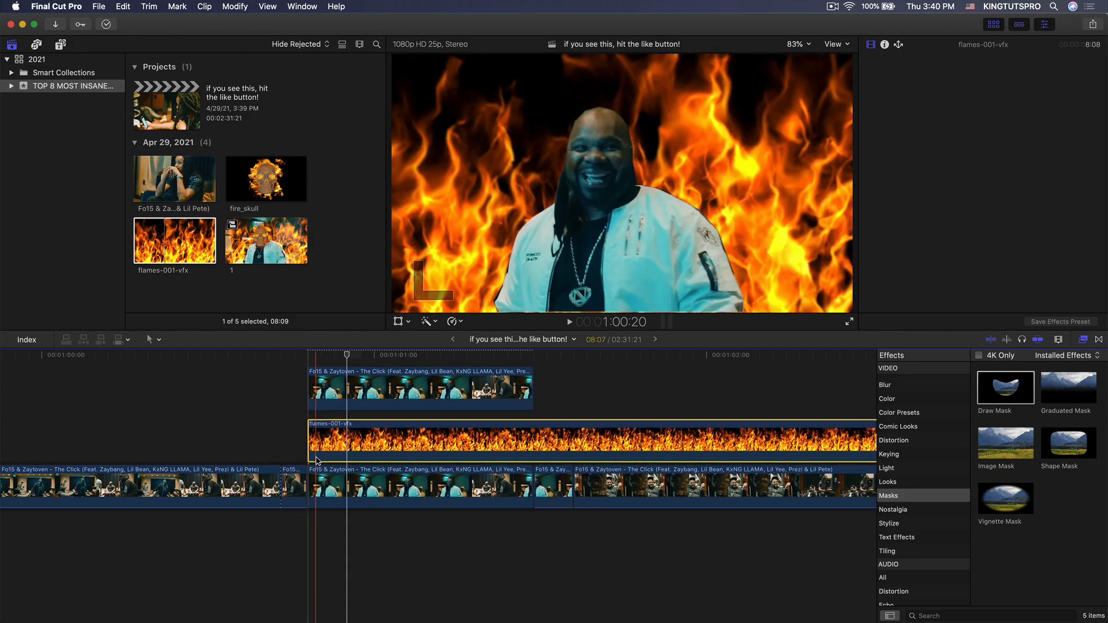
{"action": "scroll", "coordinate": [423, 437], "scroll_direction": "right", "scroll_amount": 3}
{"action": "key", "text": "super+minus"}
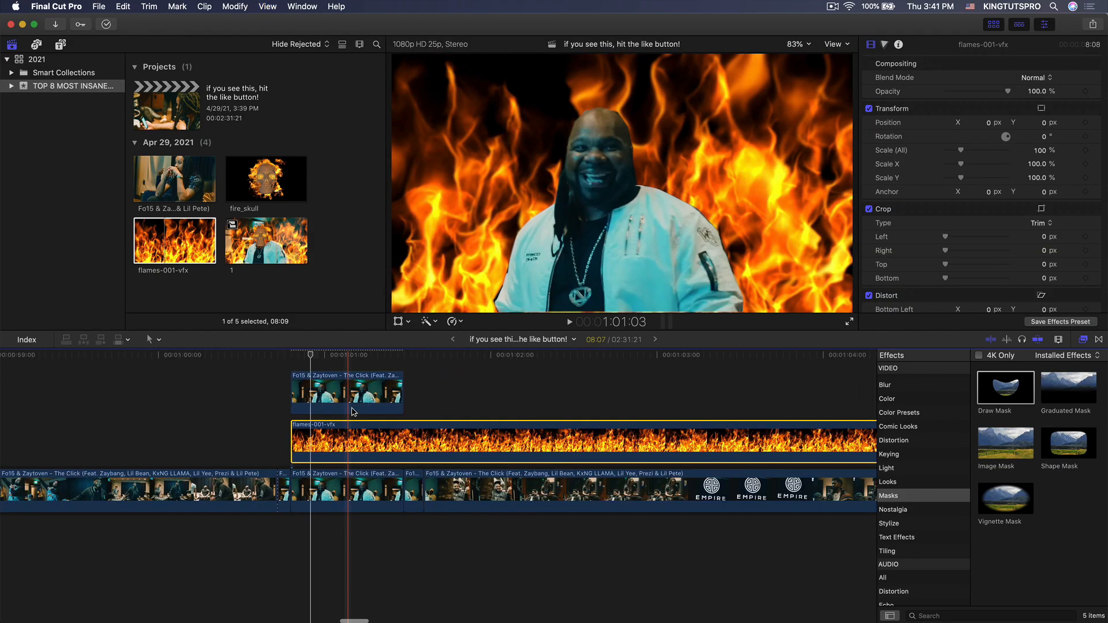
{"action": "scroll", "coordinate": [354, 411], "scroll_direction": "right", "scroll_amount": 5}
{"action": "key", "text": "space"}
{"action": "key", "text": "space"}
- Speed up the flames clip to 140% and trim its end to match the freeze frame clips
{"action": "key", "text": "super+minus"}
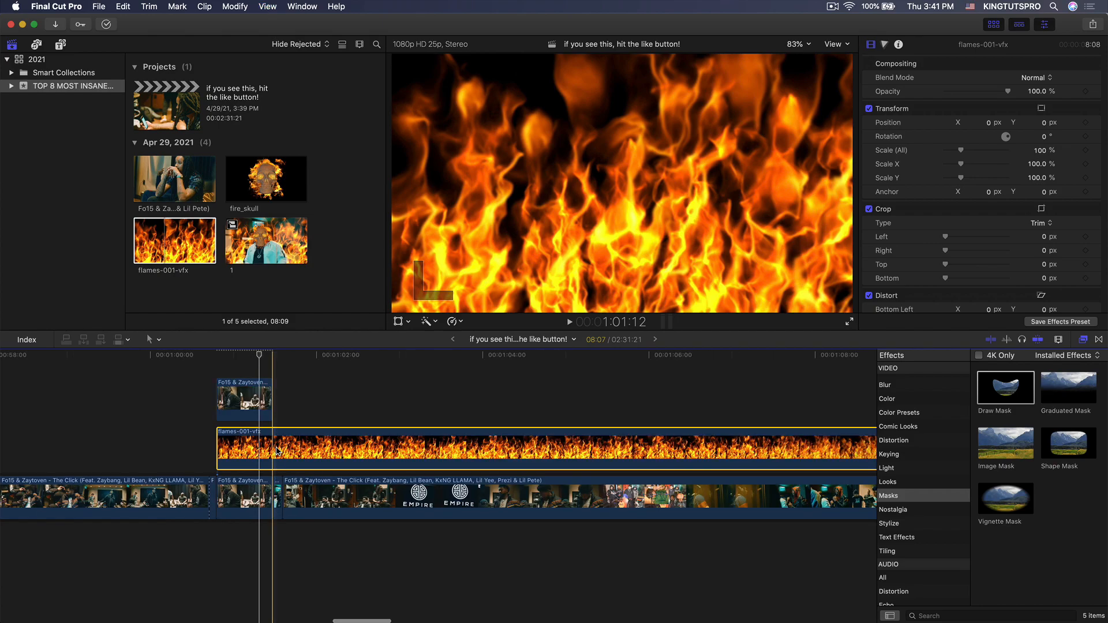
{"action": "key", "text": "super+minus"}
{"action": "key", "text": "ctrl+v"}
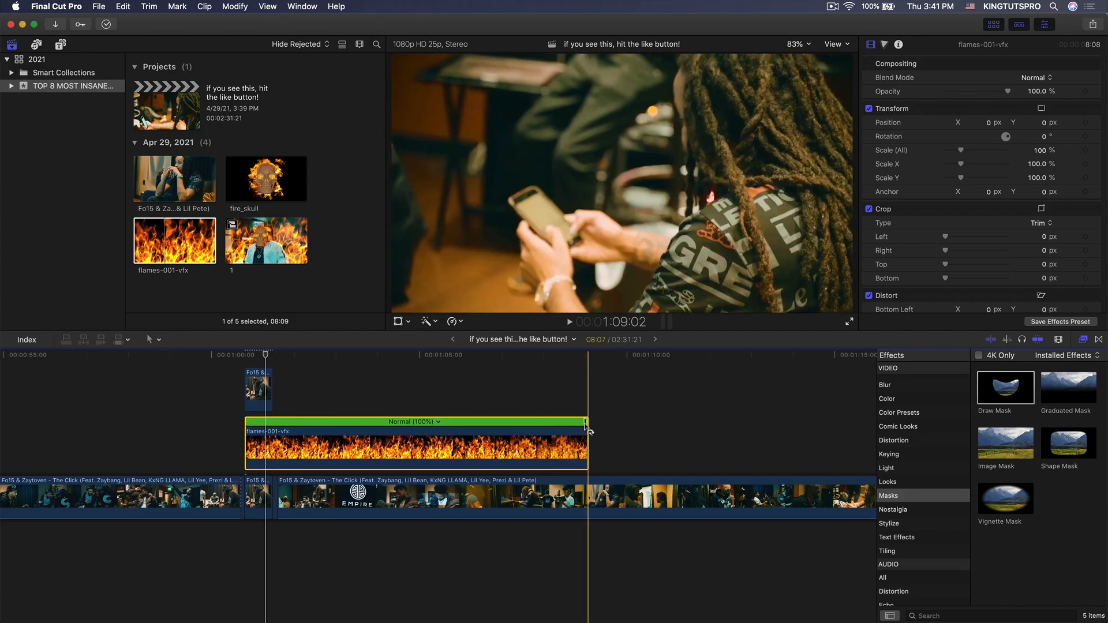
{"action": "left_click_drag", "start_coordinate": [586, 423], "coordinate": [453, 423]}
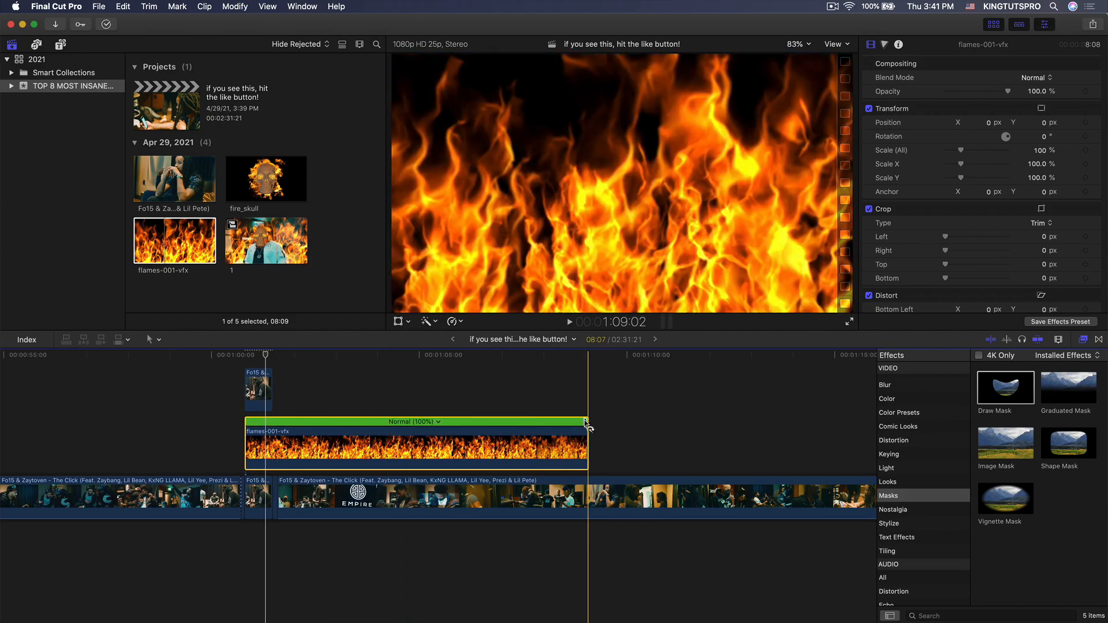
{"action": "key", "text": "super+equal"}
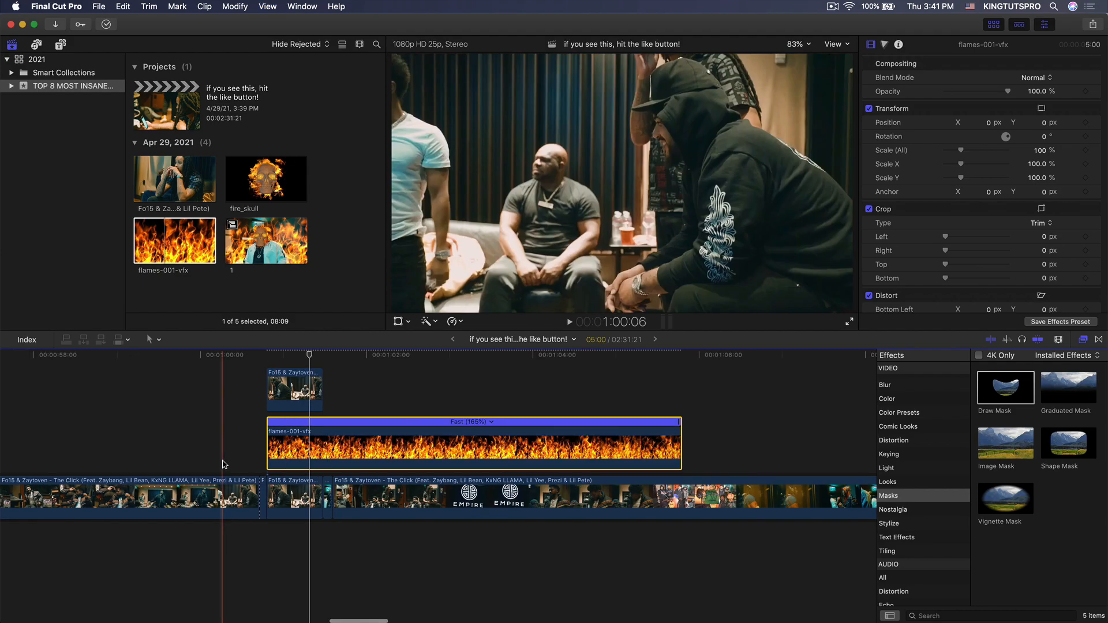
{"action": "key", "text": "space"}
{"action": "key", "text": "space"}
{"action": "left_click_drag", "start_coordinate": [679, 421], "coordinate": [320, 432]}
{"action": "key", "text": "super+equal"}
{"action": "key", "text": "super+equal"}
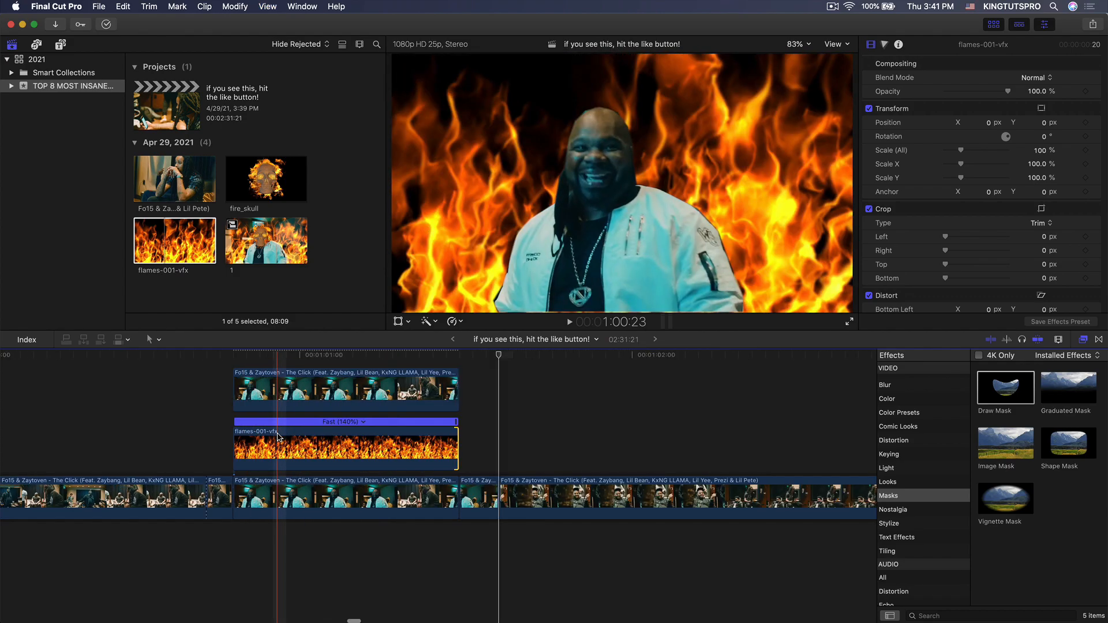
- Place the playhead at 1:01:00 and try the Lighten blend mode on the flames clip
{"action": "left_click", "coordinate": [272, 499]}
{"action": "left_click", "coordinate": [379, 494]}
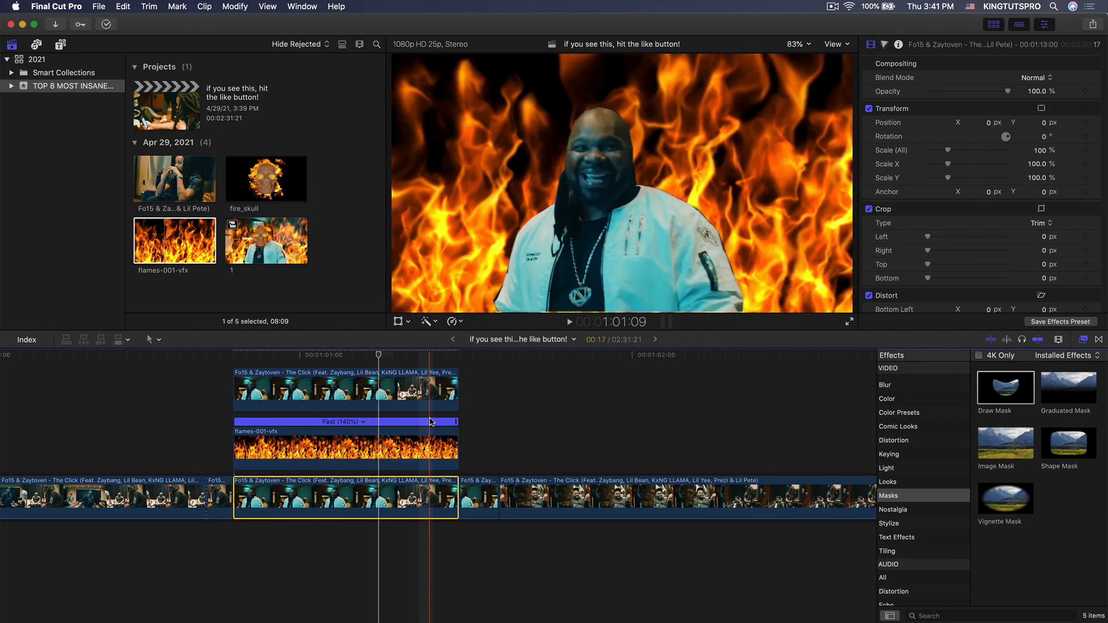
{"action": "scroll", "coordinate": [358, 456], "scroll_direction": "left", "scroll_amount": 1}
{"action": "left_click", "coordinate": [351, 460]}
{"action": "left_click", "coordinate": [346, 357]}
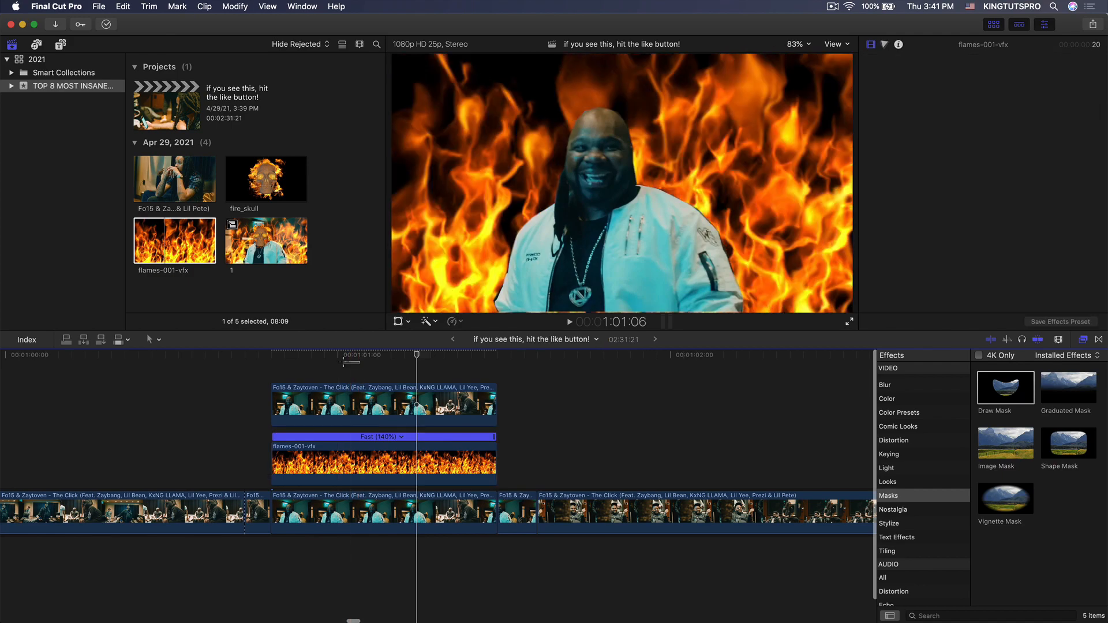
{"action": "left_click", "coordinate": [339, 356]}
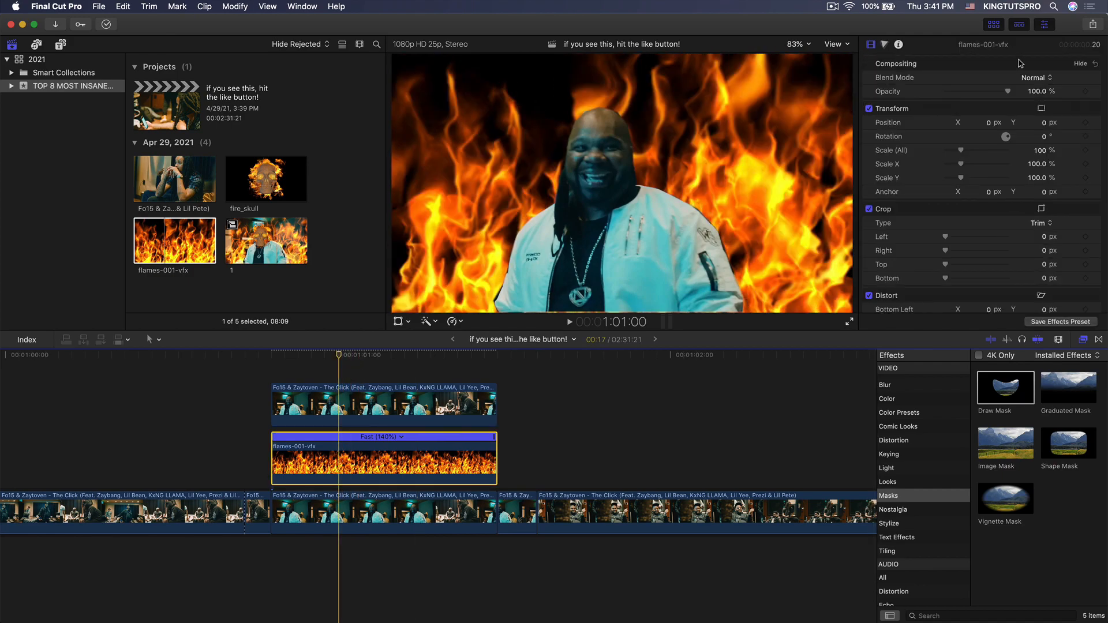
{"action": "left_click", "coordinate": [994, 25]}
{"action": "left_click", "coordinate": [1033, 77]}
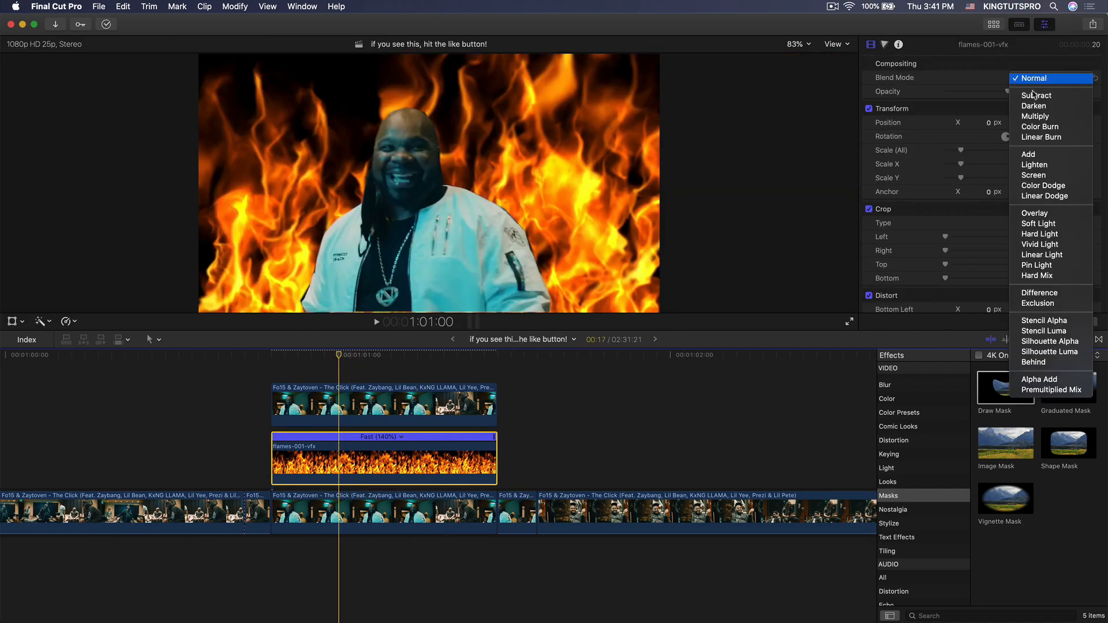
{"action": "left_click", "coordinate": [1035, 164]}
{"action": "left_click", "coordinate": [1033, 77]}
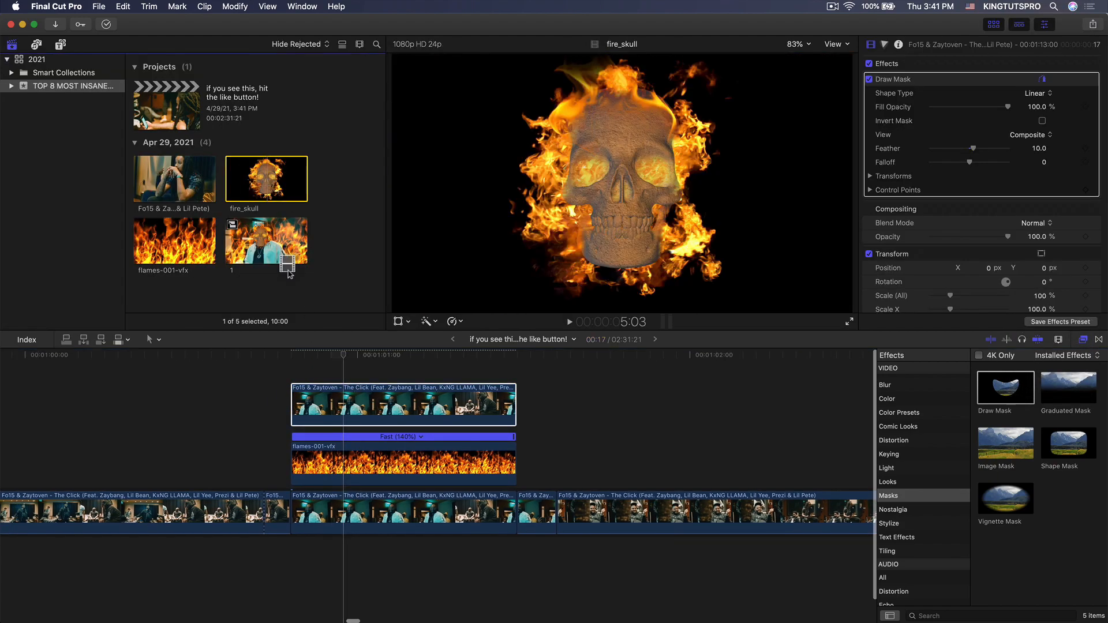
- Add the fire_skull clip on the top layer above the masked freeze frame and cut it to the same end point
{"action": "left_click_drag", "start_coordinate": [282, 200], "coordinate": [296, 365]}
{"action": "scroll", "coordinate": [480, 421], "scroll_direction": "up", "scroll_amount": 3}
{"action": "scroll", "coordinate": [479, 421], "scroll_direction": "right", "scroll_amount": 3}
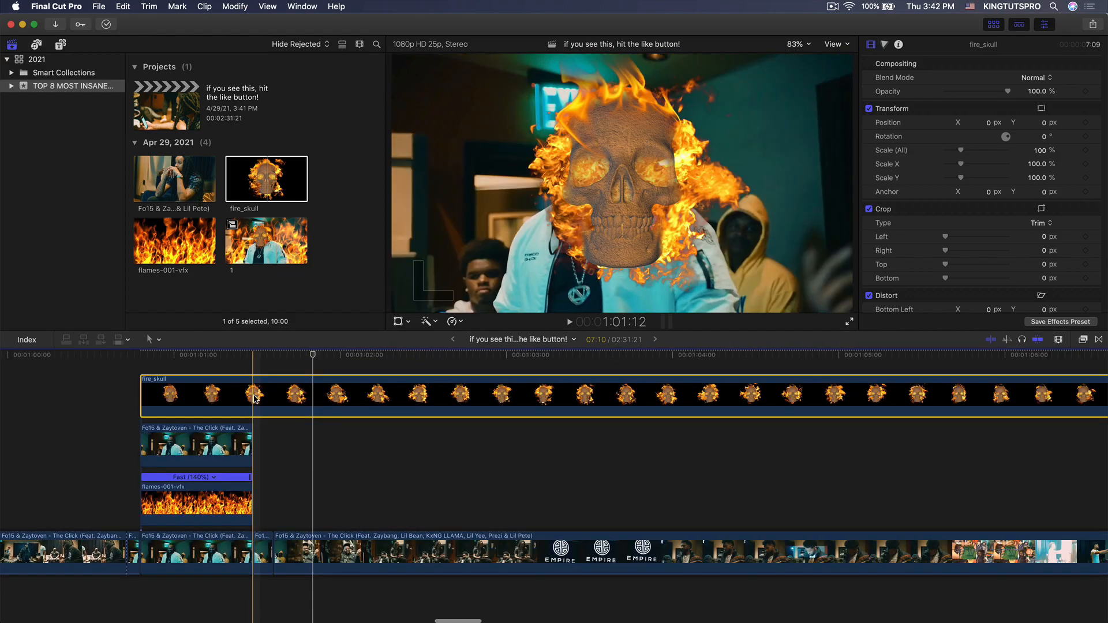
{"action": "key", "text": "super+b"}
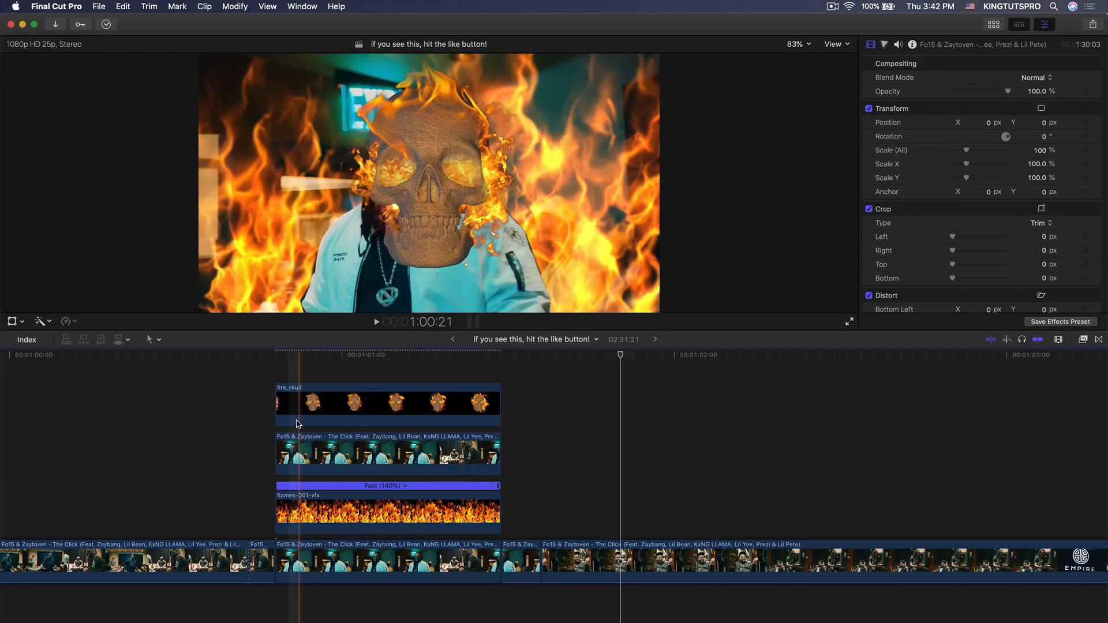
{"action": "left_click", "coordinate": [373, 405]}
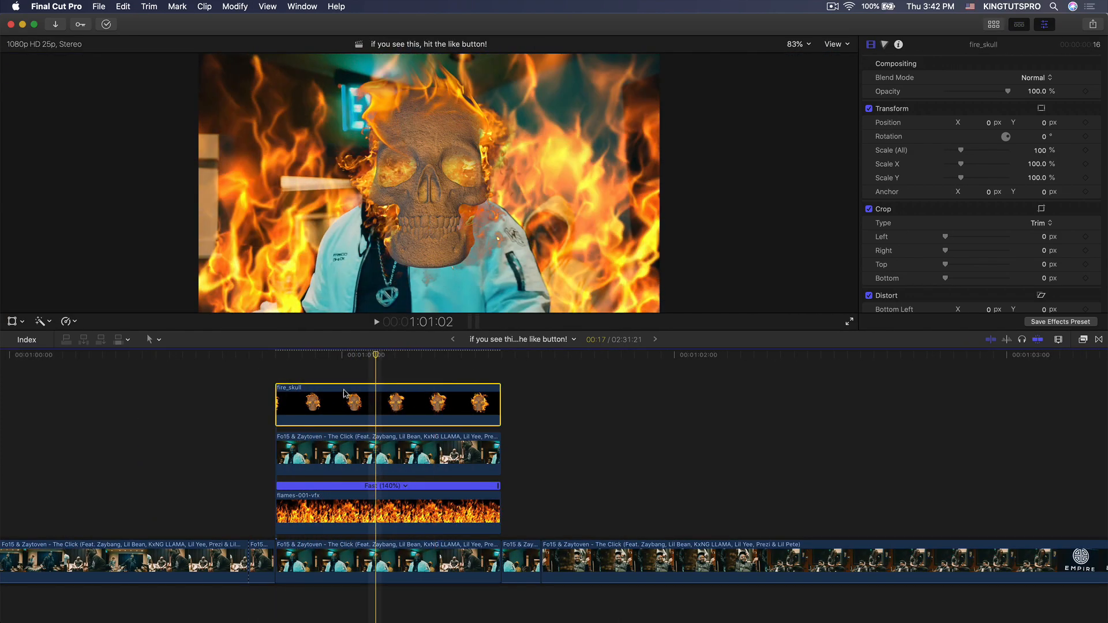
- Scale the fire_skull clip to about 69% over the man's face and trim about four frames off its start
{"action": "left_click", "coordinate": [10, 322]}
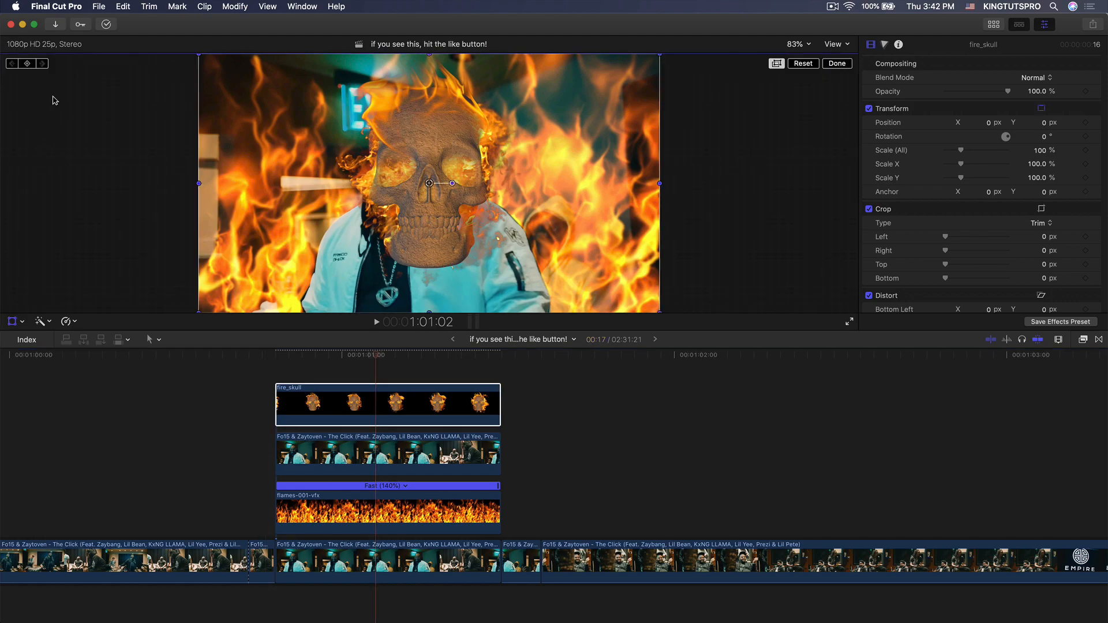
{"action": "left_click_drag", "start_coordinate": [657, 311], "coordinate": [561, 248]}
{"action": "left_click", "coordinate": [280, 398]}
{"action": "left_click_drag", "start_coordinate": [279, 398], "coordinate": [319, 398]}
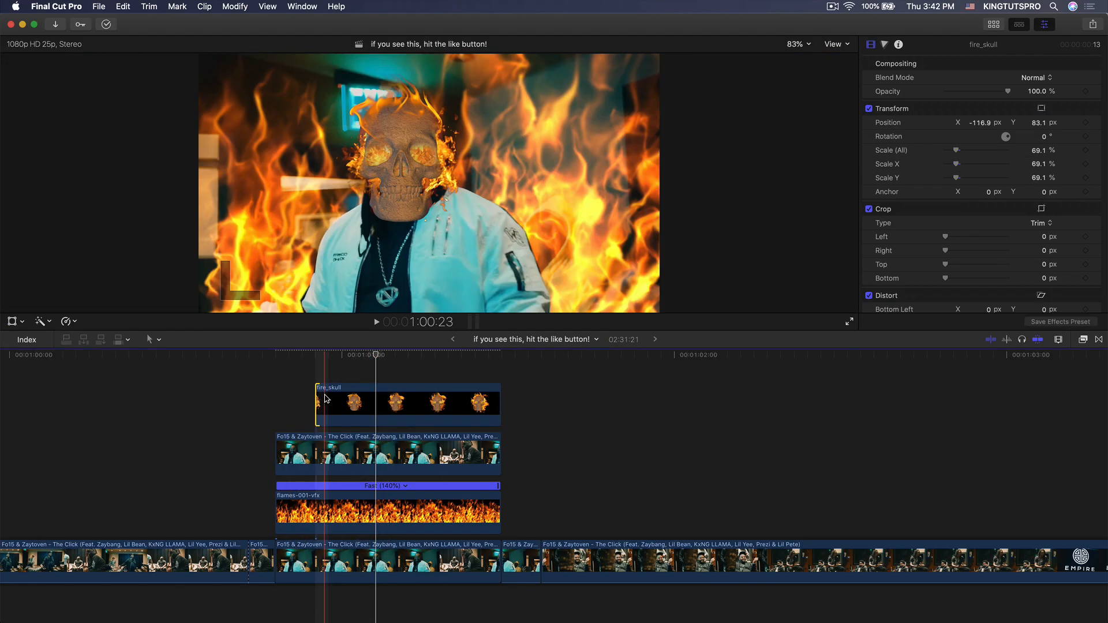
{"action": "key", "text": "space"}
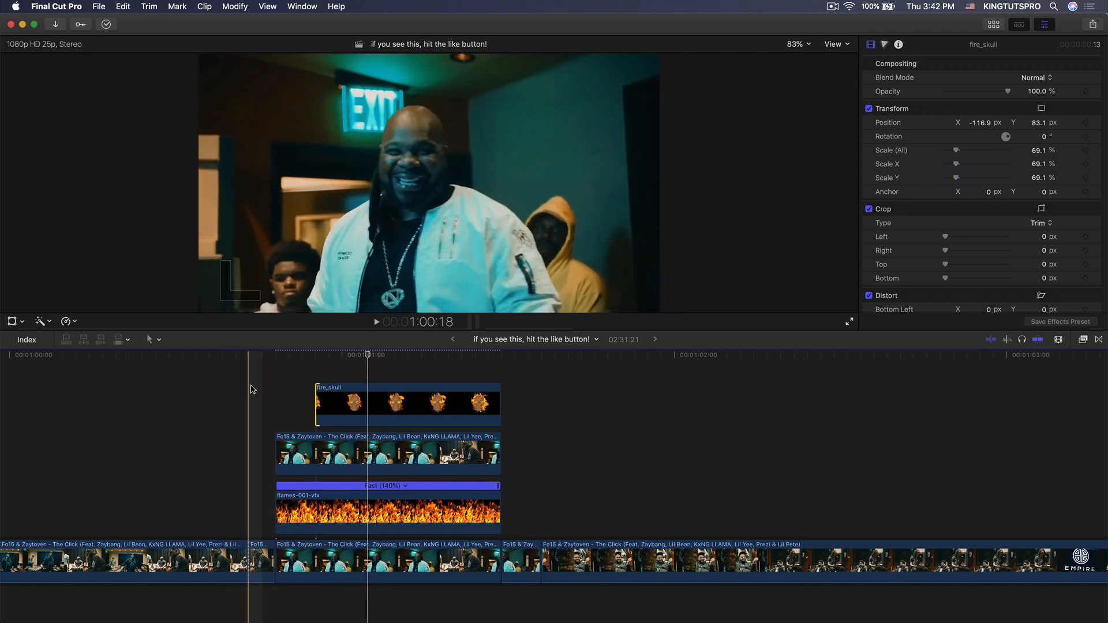
{"action": "key", "text": "space"}
{"action": "left_click_drag", "start_coordinate": [318, 394], "coordinate": [331, 396]}
- Combine the skull, flames and both freeze frame layers into a compound clip named 1
{"action": "left_click_drag", "start_coordinate": [435, 376], "coordinate": [381, 569]}
{"action": "right_click", "coordinate": [414, 431]}
{"action": "left_click", "coordinate": [436, 433]}
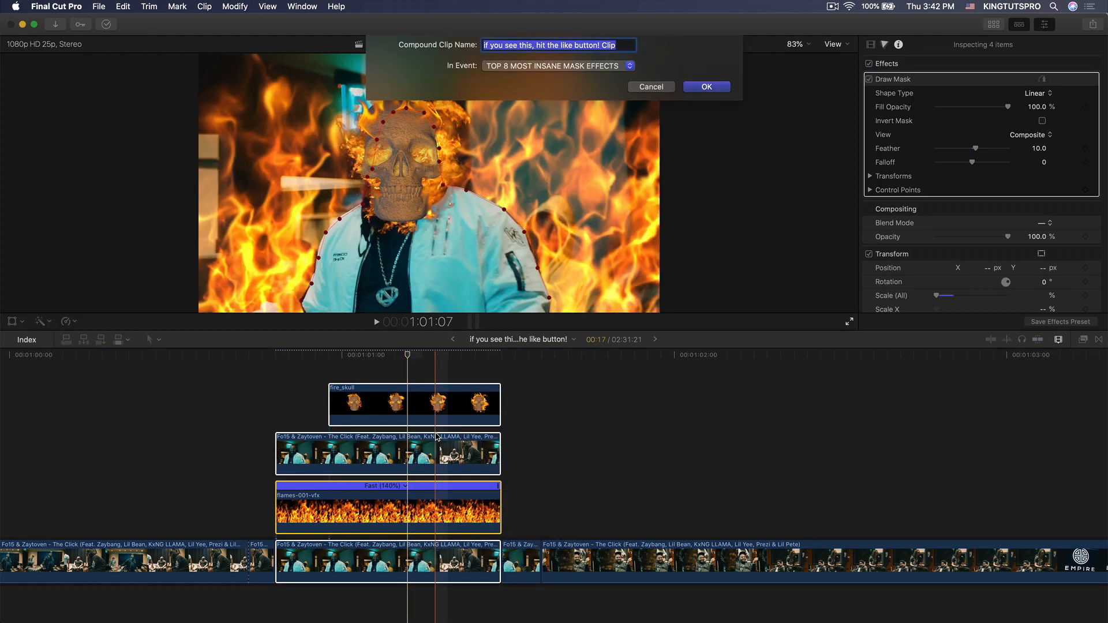
{"action": "type", "text": "1"}
{"action": "key", "text": "Return"}
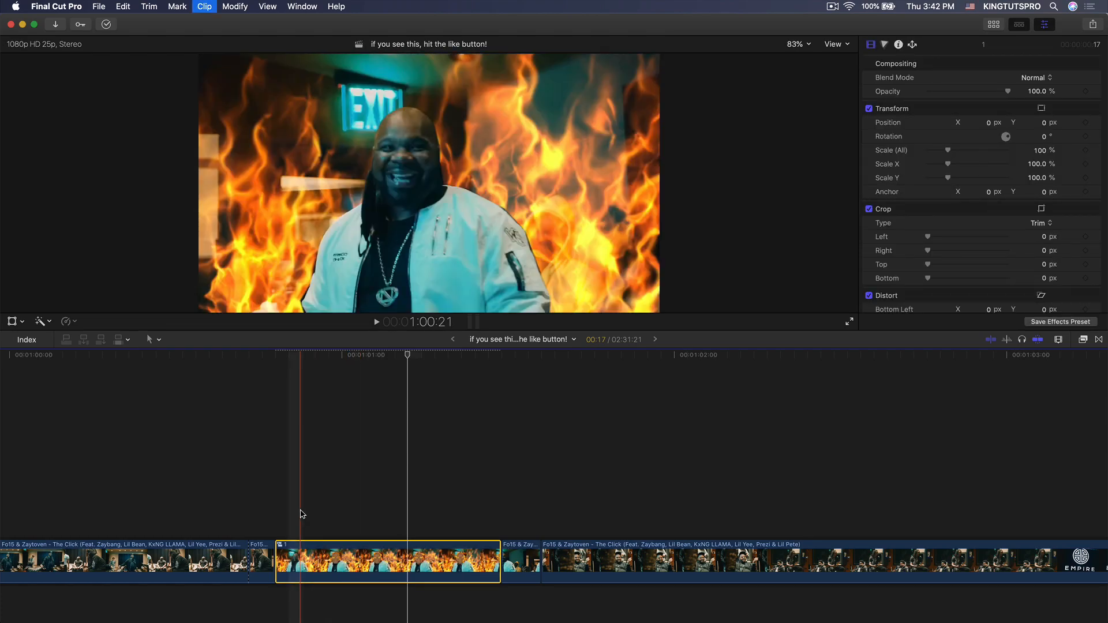
- Keyframe the compound clip's position and scale at its start, and set its scale to 116% at 1:01:02
{"action": "left_click", "coordinate": [275, 356]}
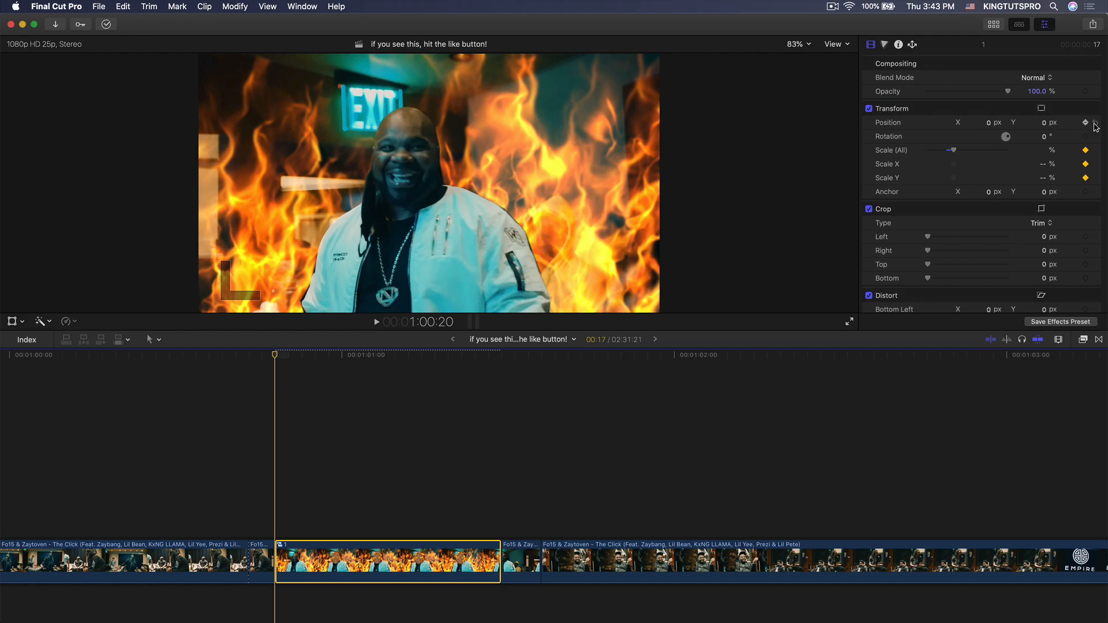
{"action": "left_click", "coordinate": [377, 356]}
{"action": "left_click_drag", "start_coordinate": [955, 153], "coordinate": [951, 154]}
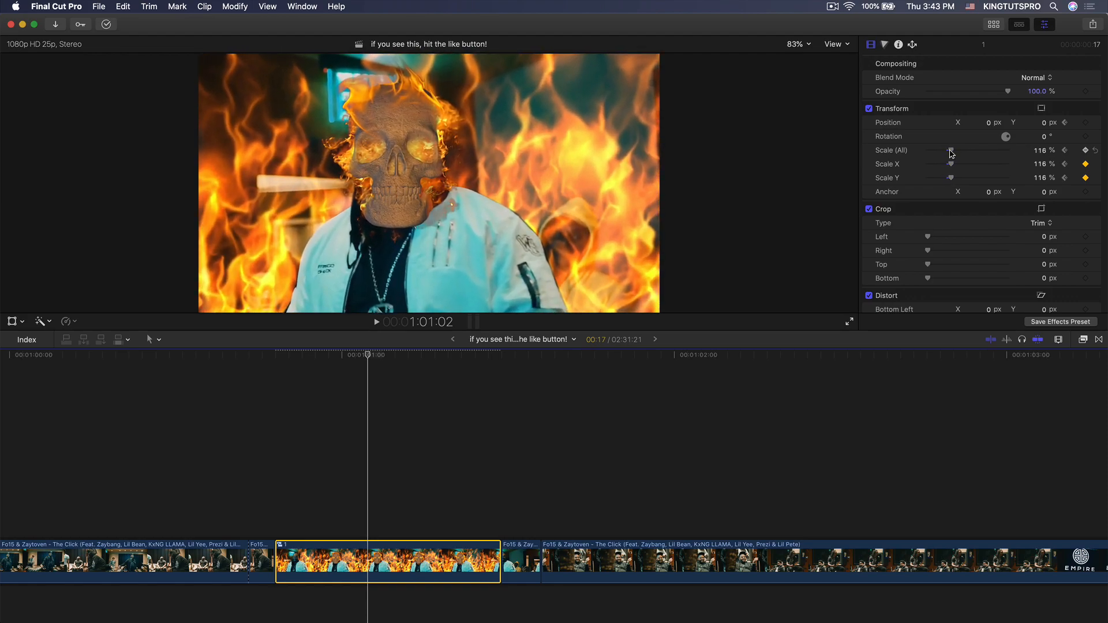
- Shift the enlarged compound clip slightly right and down so the skull sits nearer the frame's centre
{"action": "left_click", "coordinate": [11, 322]}
{"action": "left_click_drag", "start_coordinate": [507, 199], "coordinate": [522, 209]}
{"action": "left_click_drag", "start_coordinate": [357, 354], "coordinate": [388, 358]}
{"action": "left_click", "coordinate": [835, 63]}
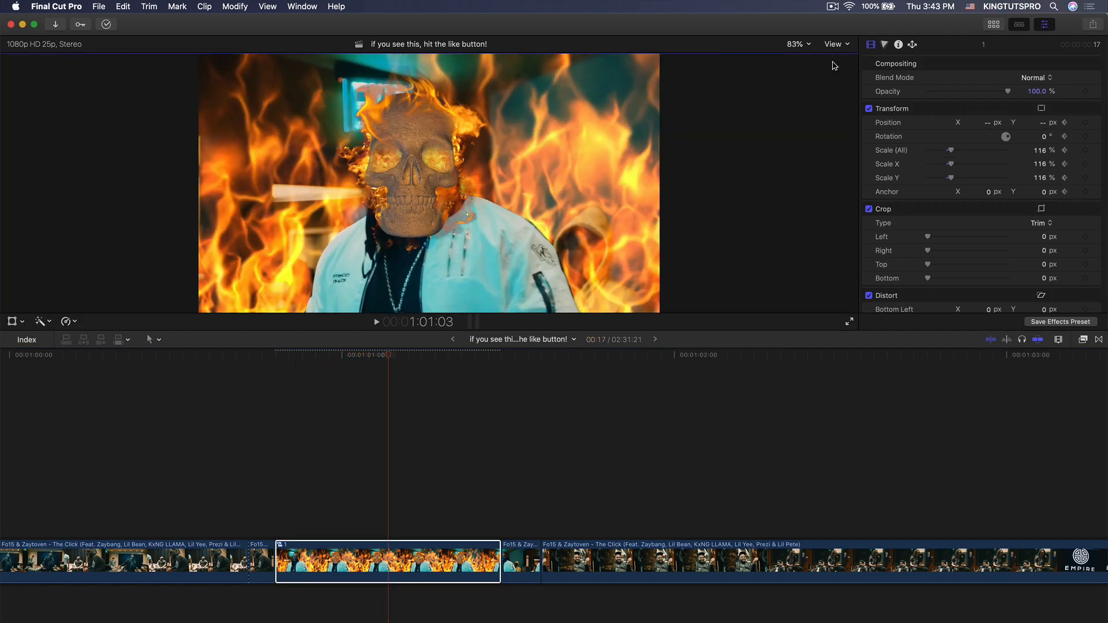
{"action": "left_click", "coordinate": [1066, 122]}
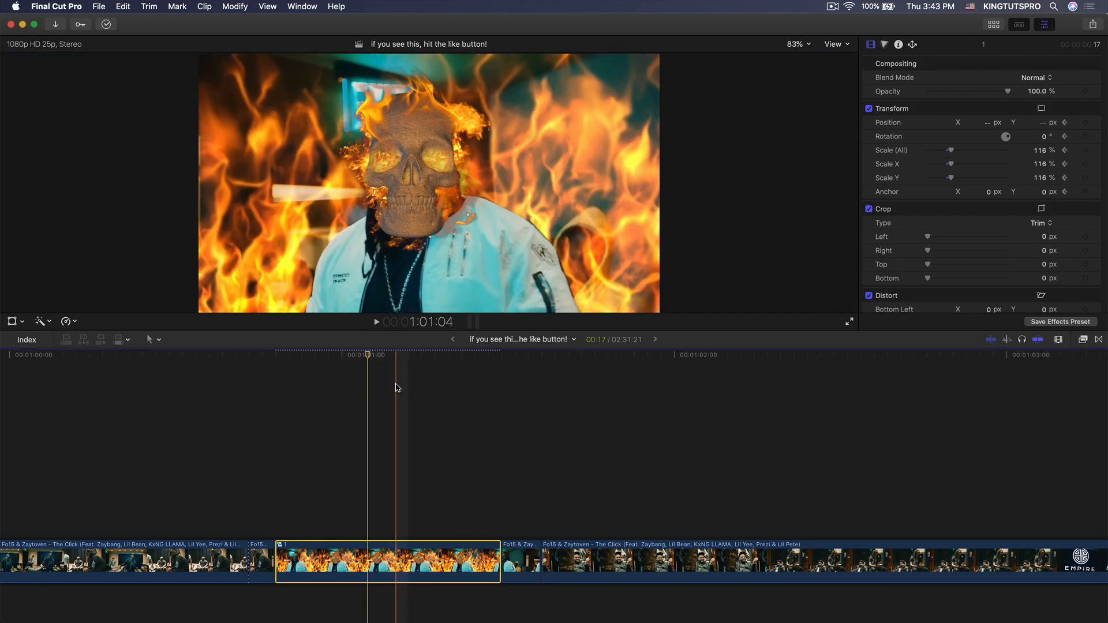
- At 1:01:11, set the compound clip's scale to 100% and its position to X 0, Y 0
{"action": "left_click", "coordinate": [499, 359]}
{"action": "key", "text": "Left"}
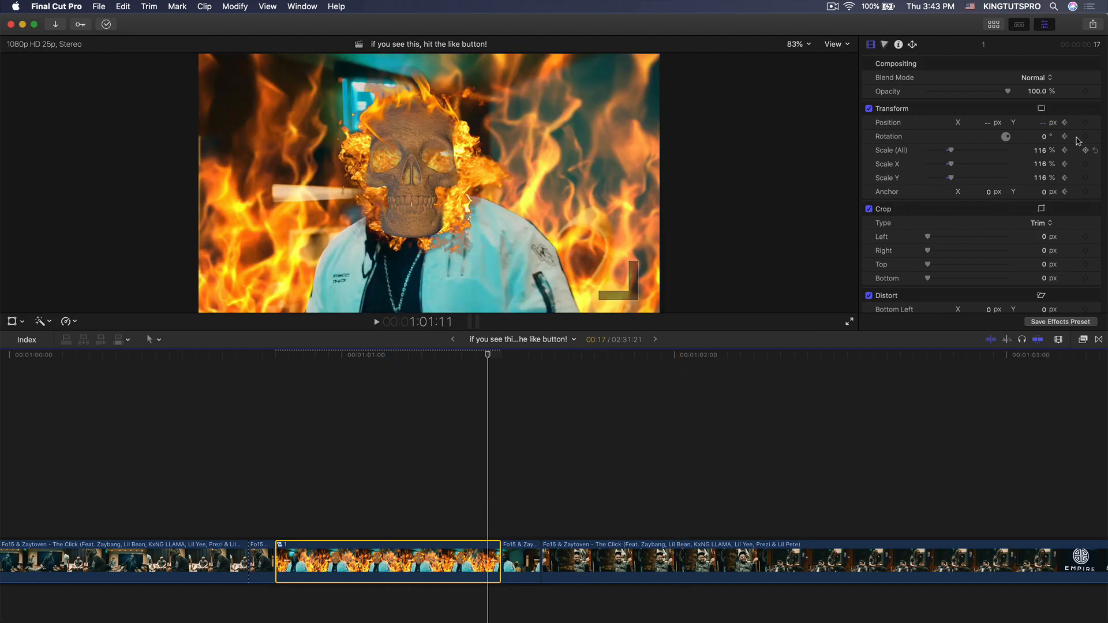
{"action": "left_click", "coordinate": [1041, 150]}
{"action": "type", "text": "10"}
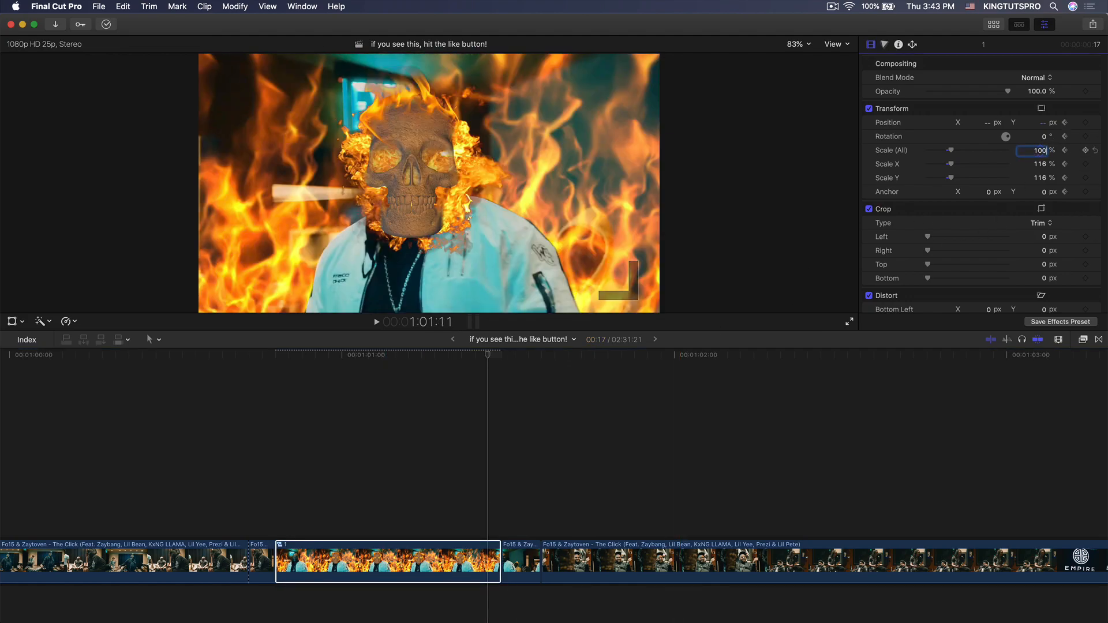
{"action": "type", "text": "0"}
{"action": "key", "text": "Return"}
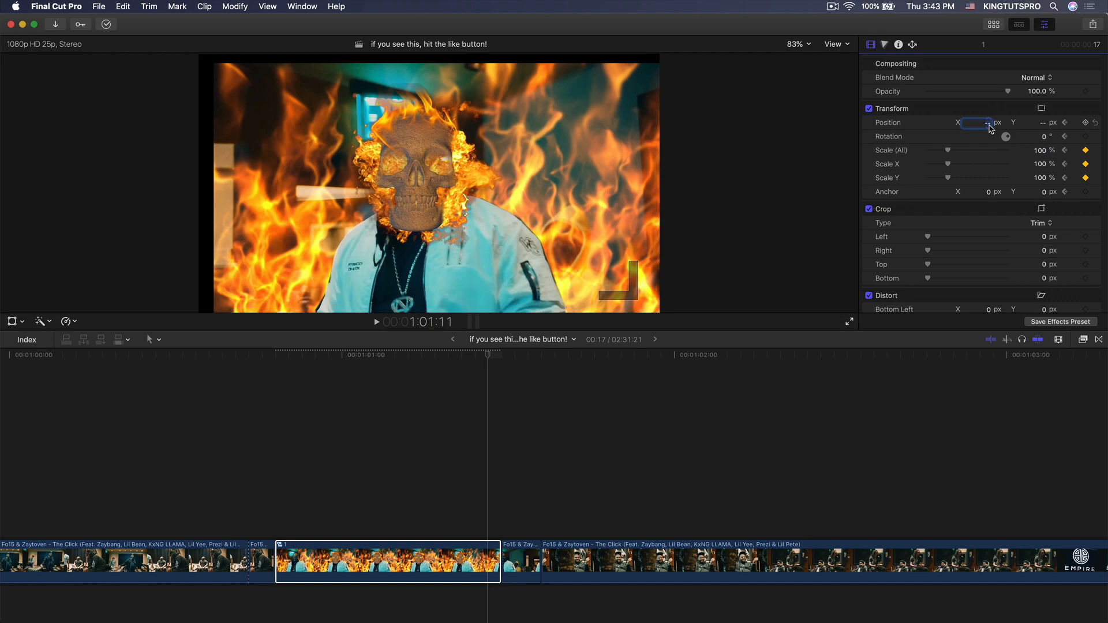
{"action": "type", "text": "0"}
{"action": "key", "text": "Return"}
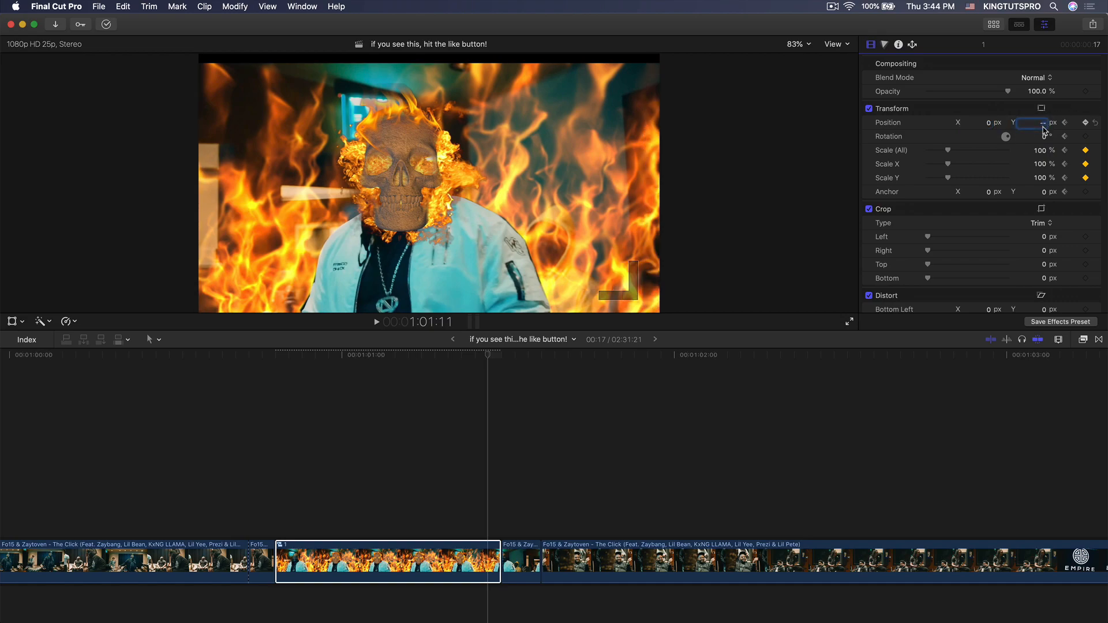
{"action": "type", "text": "0"}
{"action": "key", "text": "Return"}
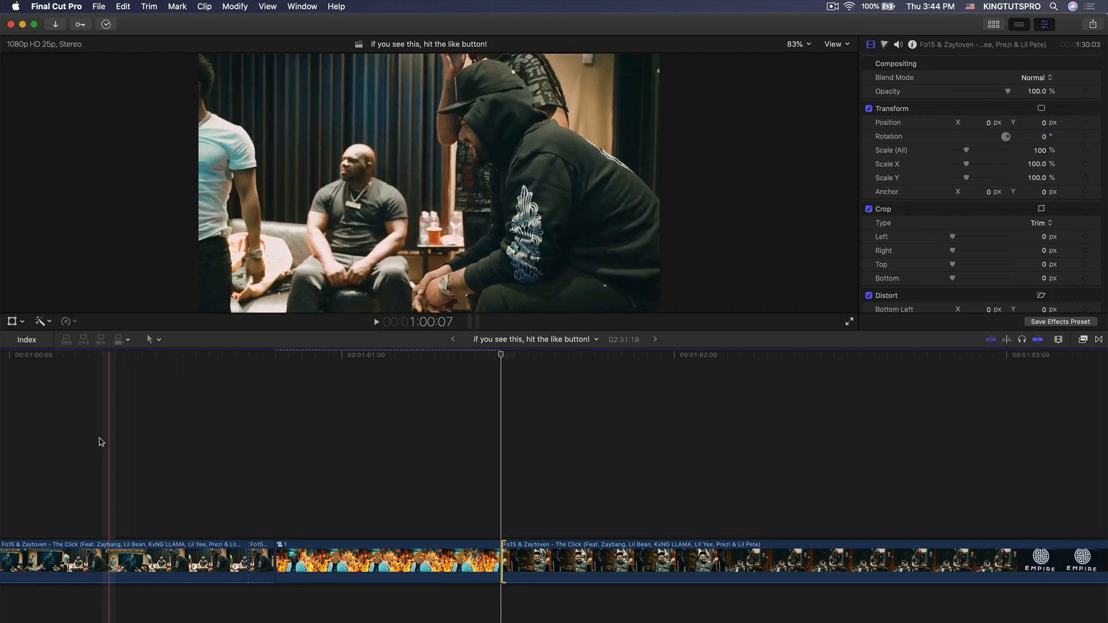
- Play back the freeze frame effect from before the compound clip
{"action": "key", "text": "space"}
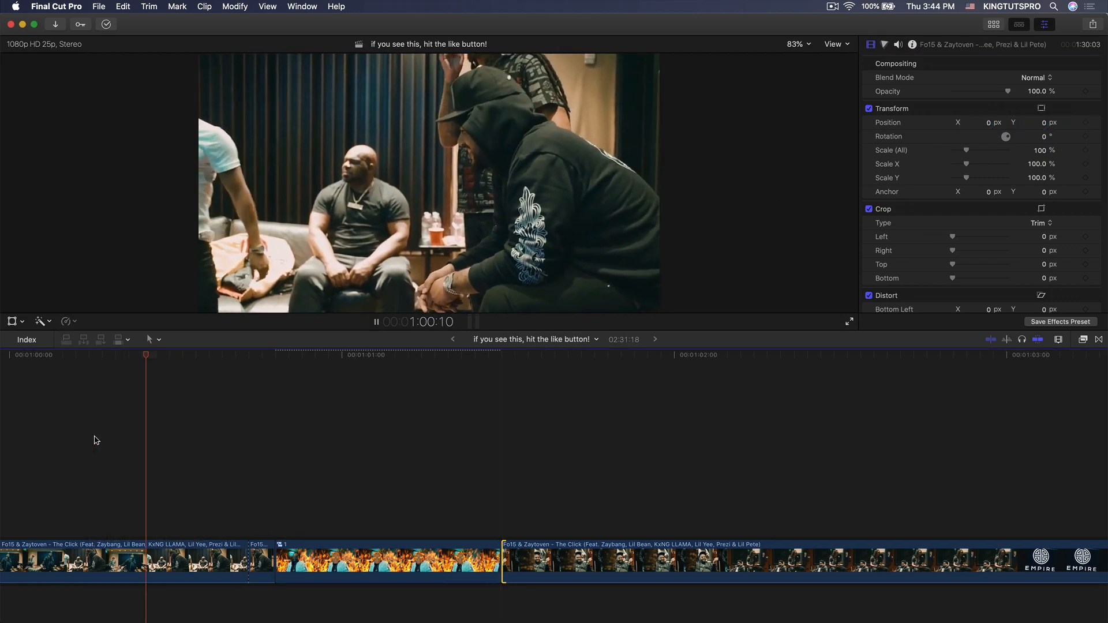
{"action": "key", "text": "space"}
{"action": "key", "text": "space"}
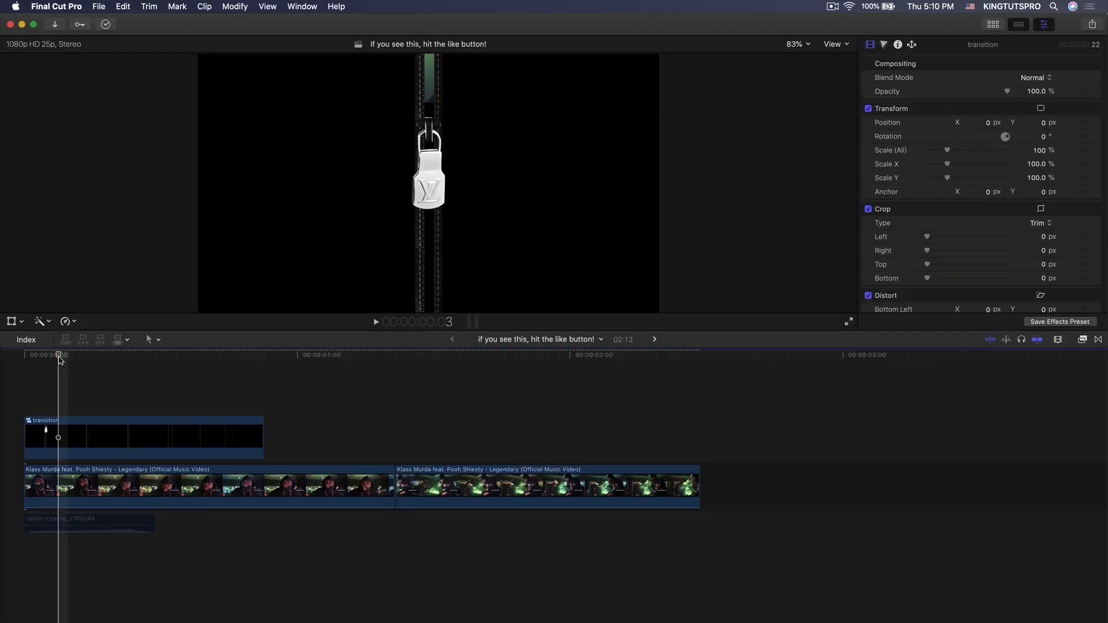
- Move the zipper transition clip so it ends with the second video clip, and reverse it
{"action": "left_click_drag", "start_coordinate": [60, 356], "coordinate": [5, 368]}
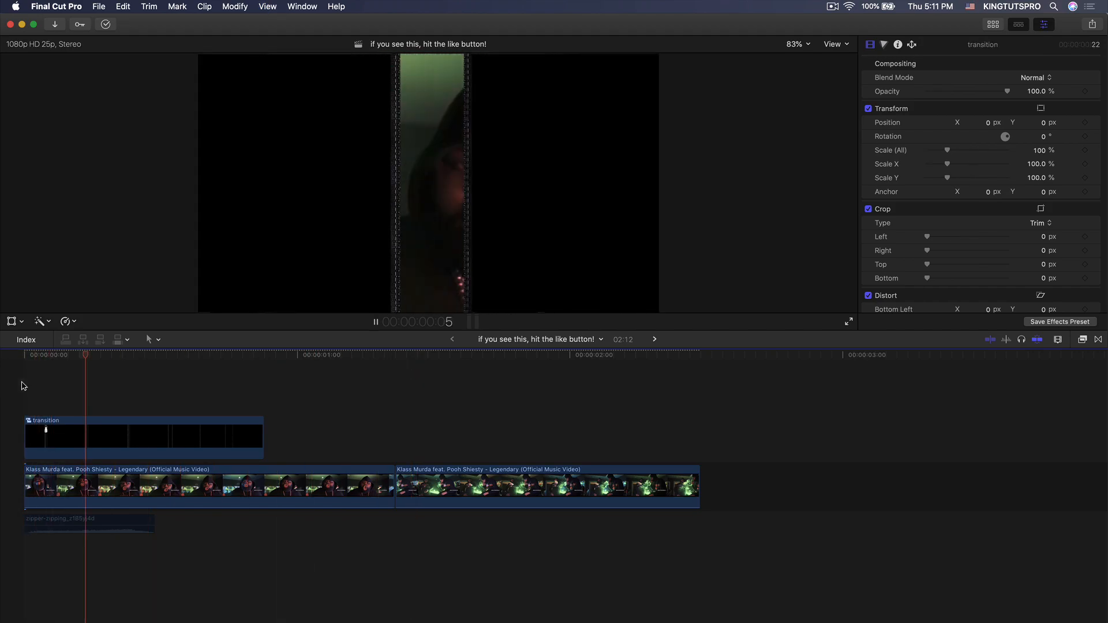
{"action": "left_click_drag", "start_coordinate": [259, 434], "coordinate": [684, 434]}
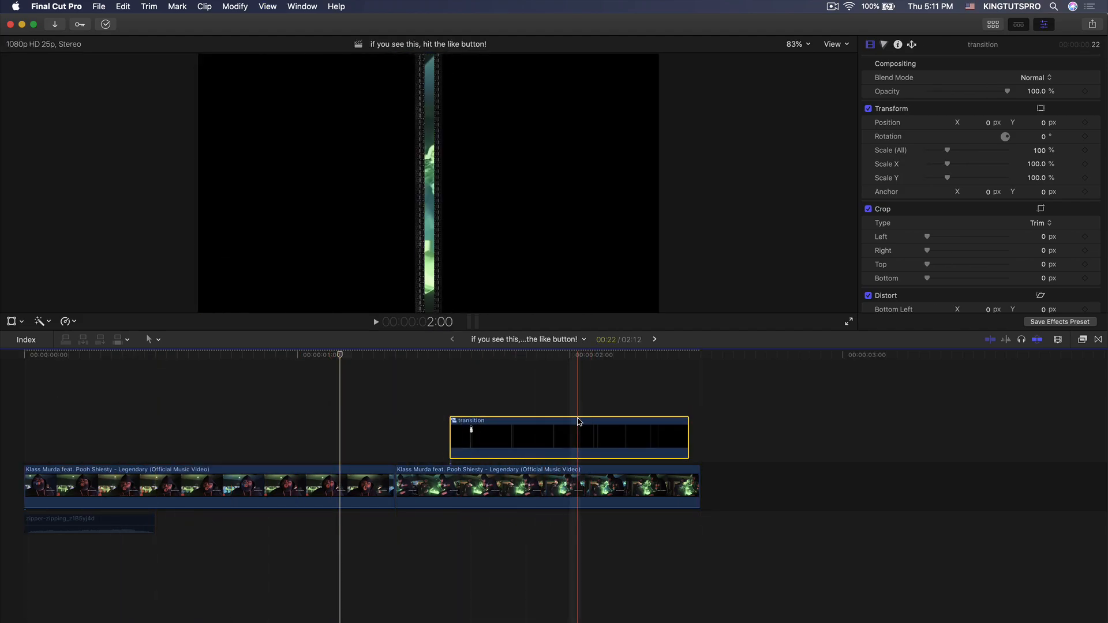
{"action": "left_click_drag", "start_coordinate": [589, 433], "coordinate": [599, 432]}
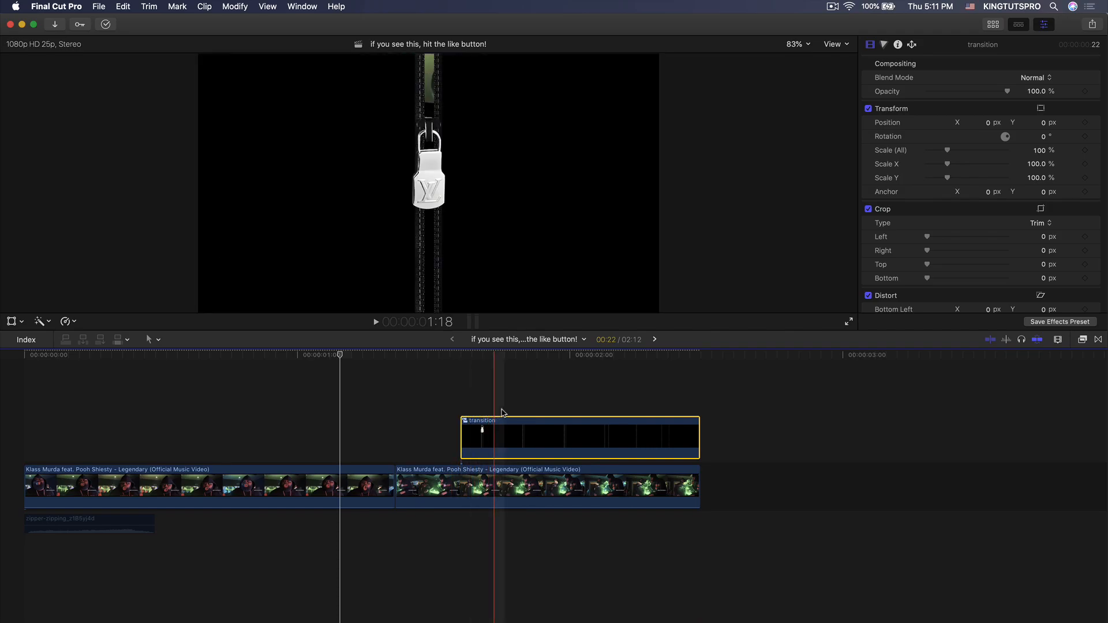
{"action": "left_click", "coordinate": [68, 323]}
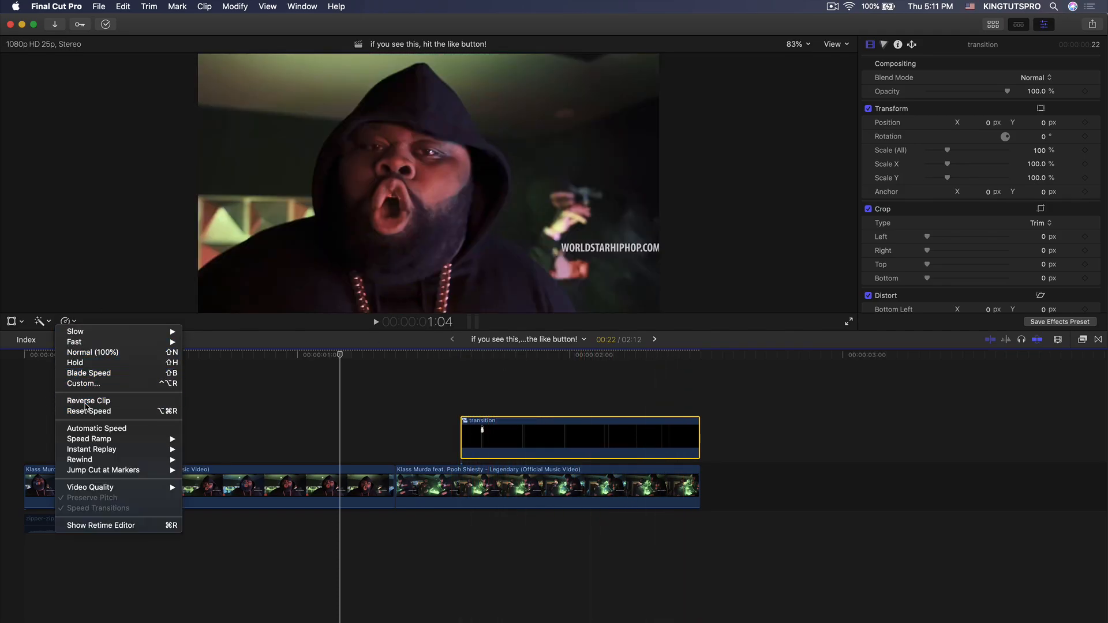
{"action": "left_click", "coordinate": [85, 401]}
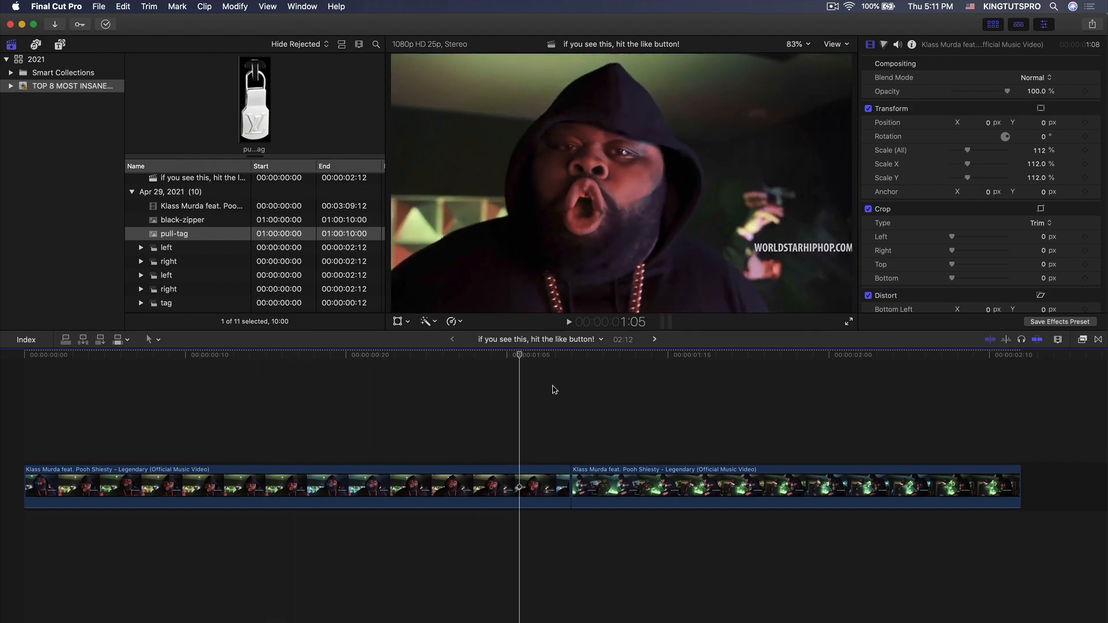
- Compare the black-zipper and pull-tag images in the event browser
{"action": "left_click_drag", "start_coordinate": [553, 402], "coordinate": [151, 429]}
{"action": "left_click", "coordinate": [179, 221]}
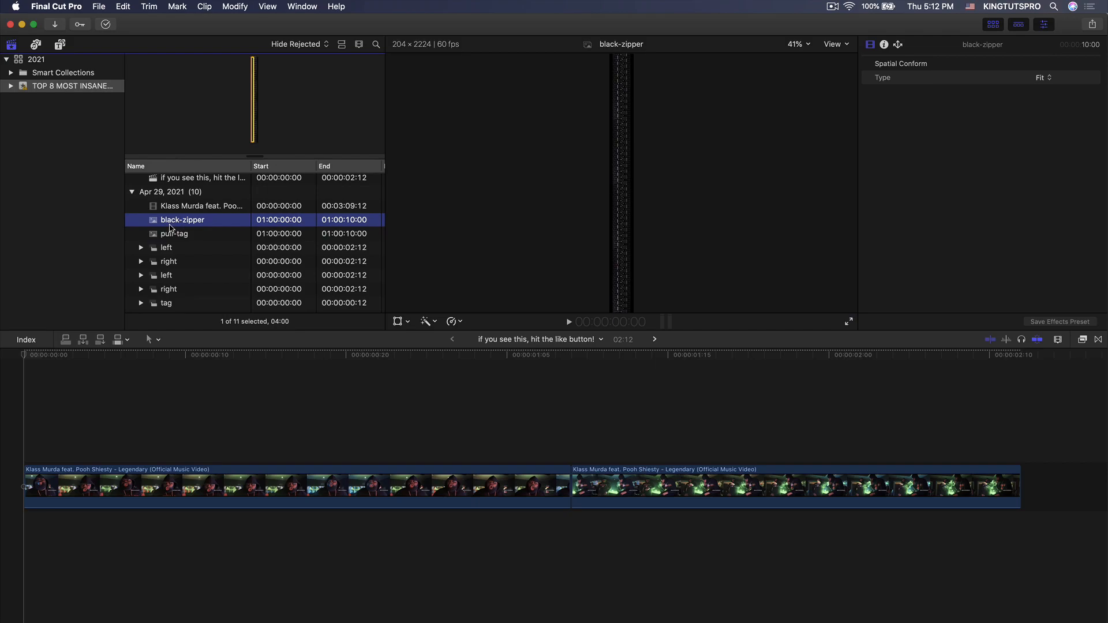
{"action": "key", "text": "Down"}
{"action": "key", "text": "Up"}
{"action": "key", "text": "Down"}
{"action": "key", "text": "Up"}
{"action": "key", "text": "Down"}
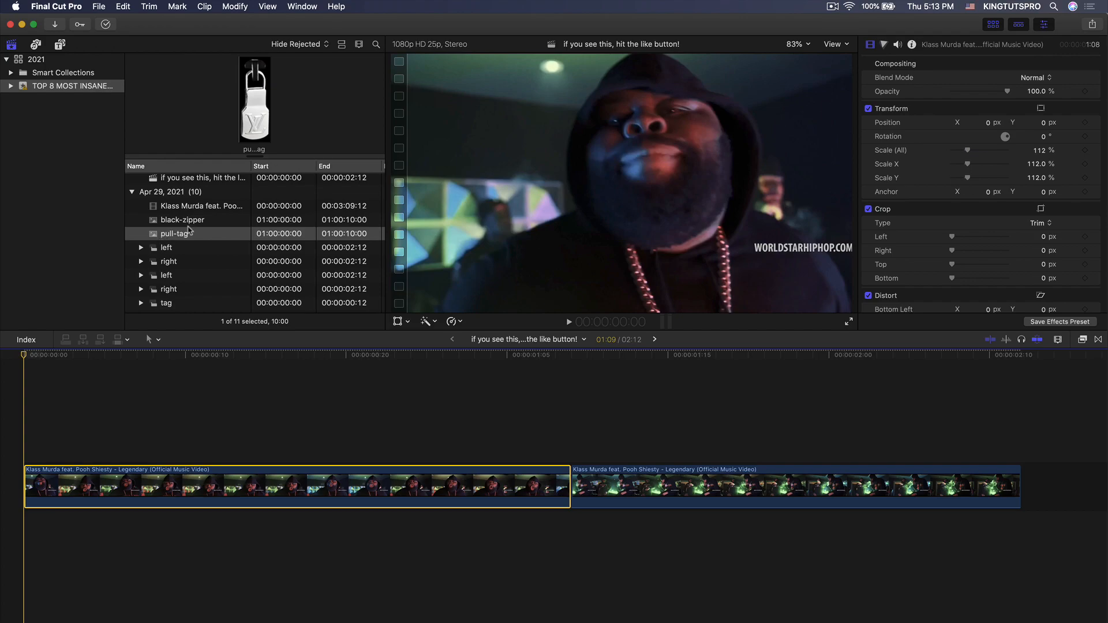
- Add the black-zipper image above the first clip from its start and cut it to the same end point
{"action": "left_click", "coordinate": [188, 225]}
{"action": "left_click_drag", "start_coordinate": [188, 226], "coordinate": [32, 408]}
{"action": "scroll", "coordinate": [396, 441], "scroll_direction": "right", "scroll_amount": 4}
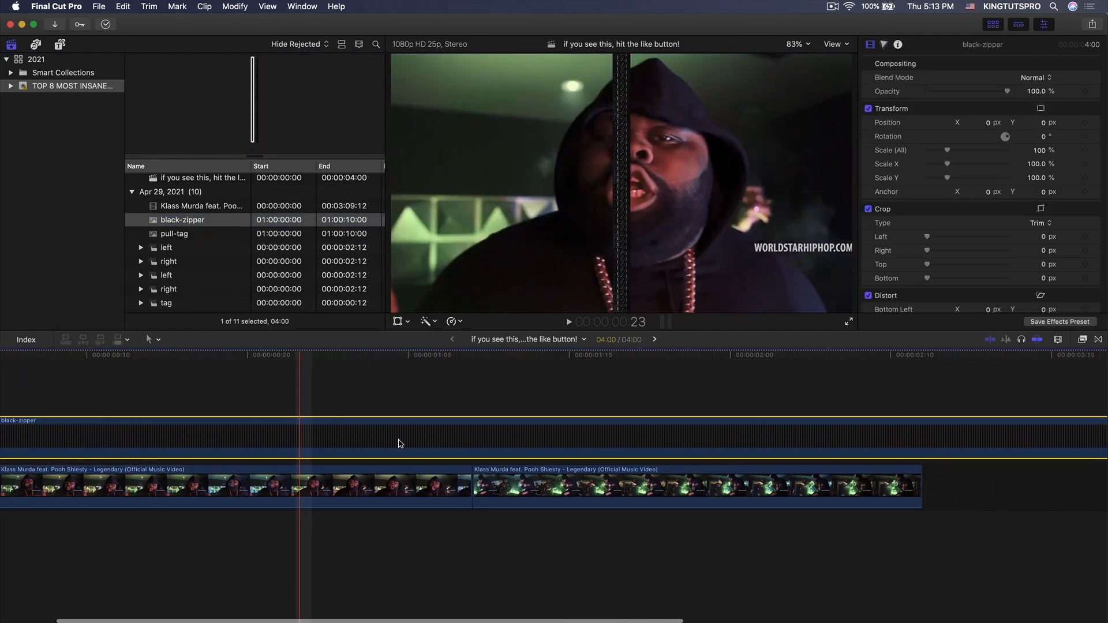
{"action": "key", "text": "b"}
{"action": "left_click", "coordinate": [381, 436]}
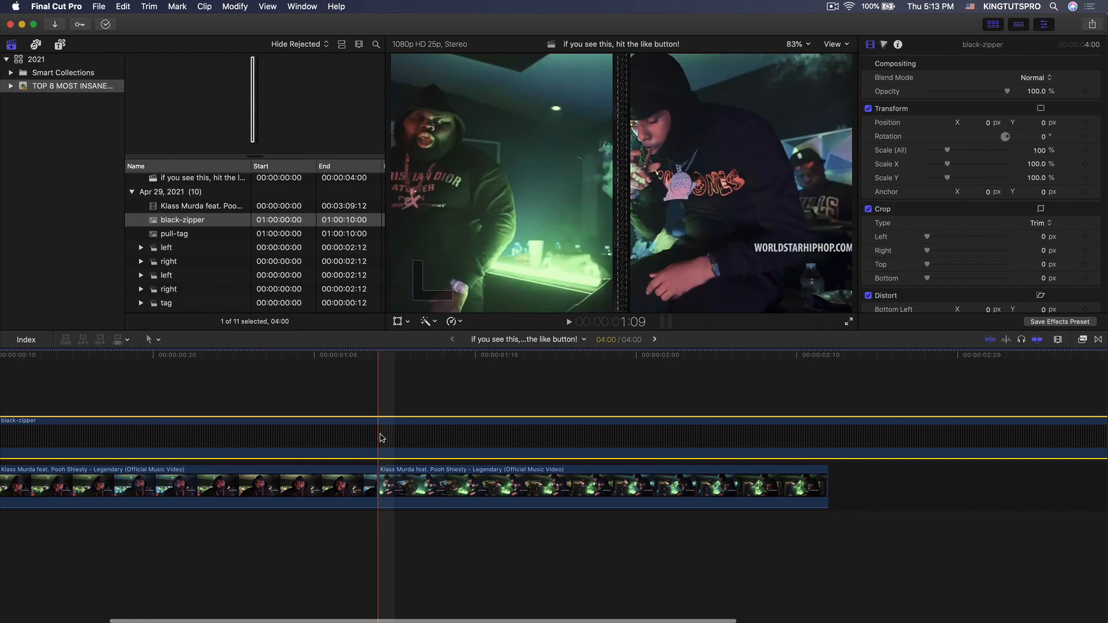
{"action": "key", "text": "a"}
{"action": "left_click", "coordinate": [432, 437]}
{"action": "key", "text": "Delete"}
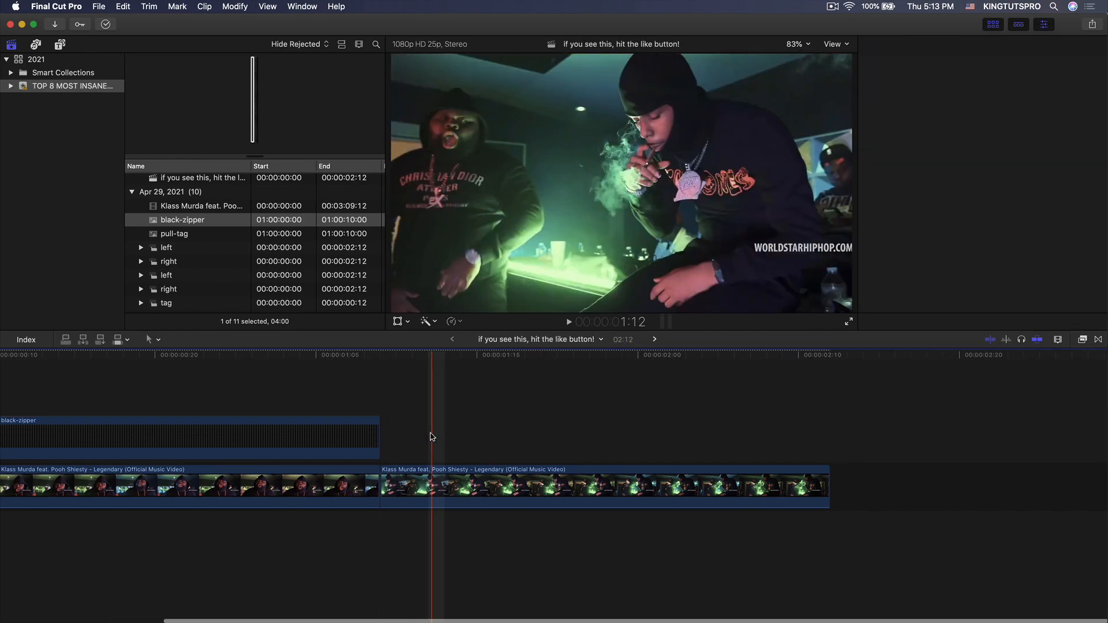
{"action": "scroll", "coordinate": [432, 437], "scroll_direction": "left", "scroll_amount": 4}
- Place a black Custom solid between black-zipper and the first clip, matching its length, and set its position X to -962.9 px
{"action": "left_click", "coordinate": [223, 424]}
{"action": "left_click", "coordinate": [60, 45]}
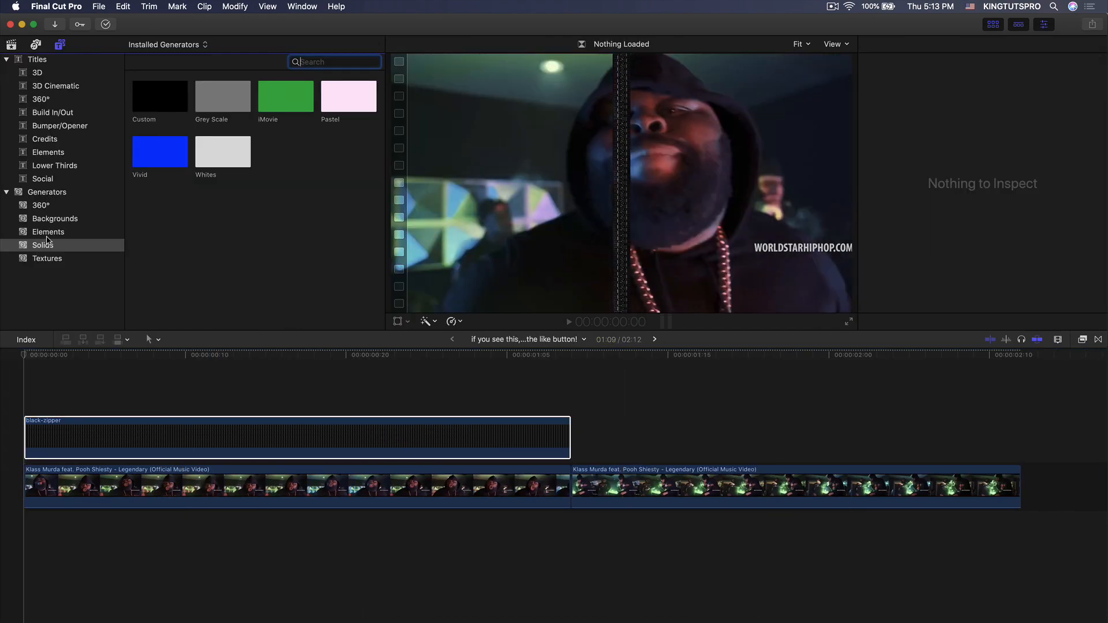
{"action": "left_click", "coordinate": [46, 245]}
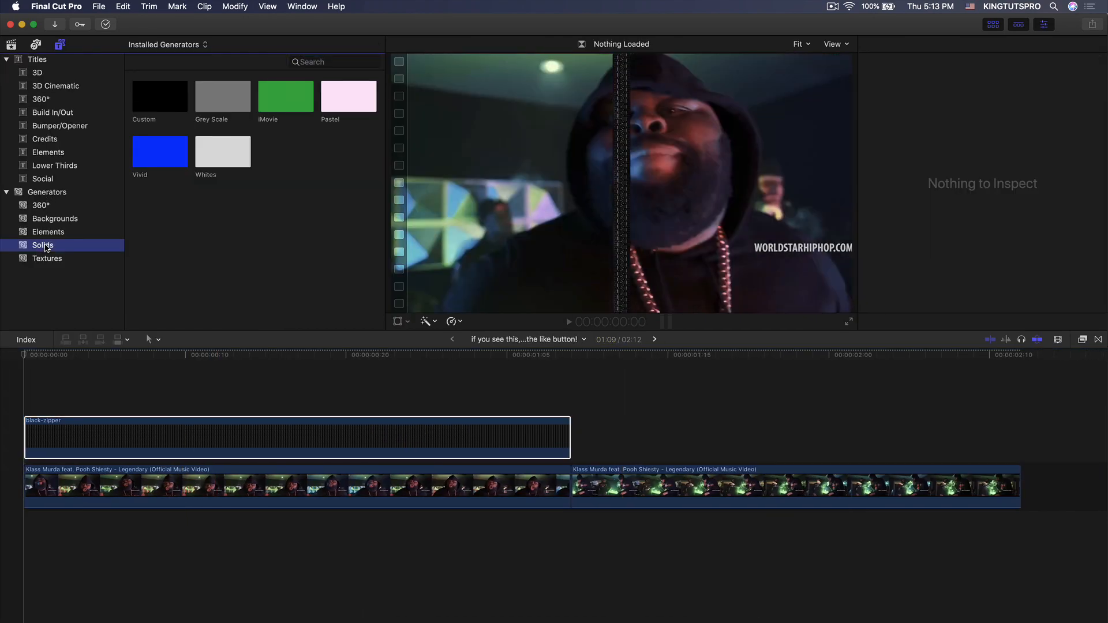
{"action": "left_click_drag", "start_coordinate": [156, 103], "coordinate": [54, 448]}
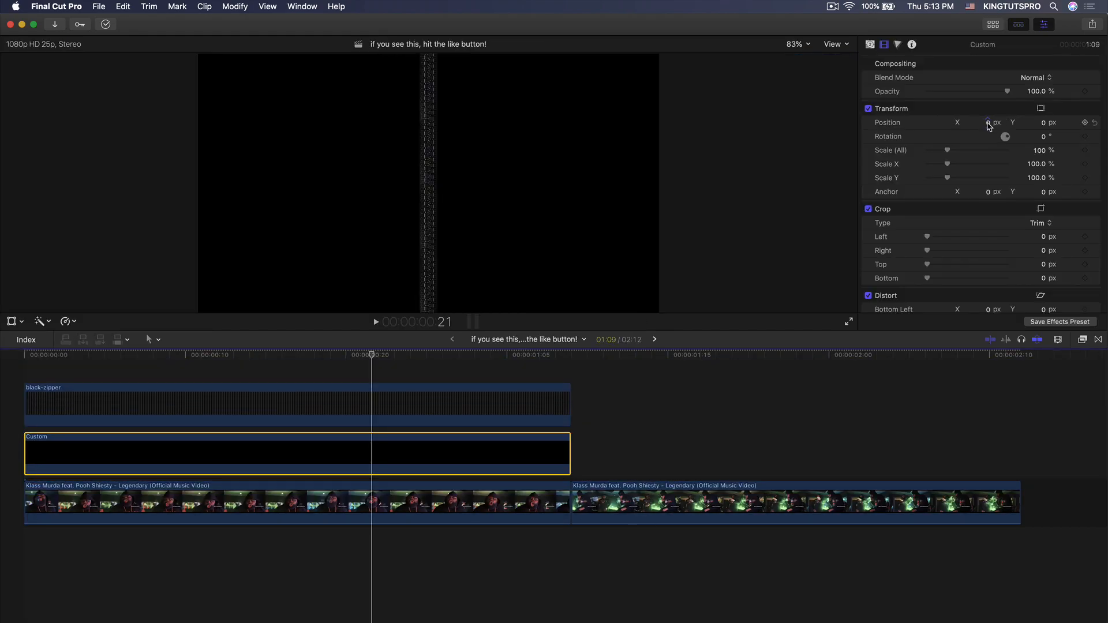
{"action": "mouse_move", "coordinate": [989, 125]}
{"action": "left_mouse_down"}
{"action": "mouse_move", "coordinate": [935, 126]}
{"action": "mouse_move", "coordinate": [989, 123]}
{"action": "left_mouse_up"}
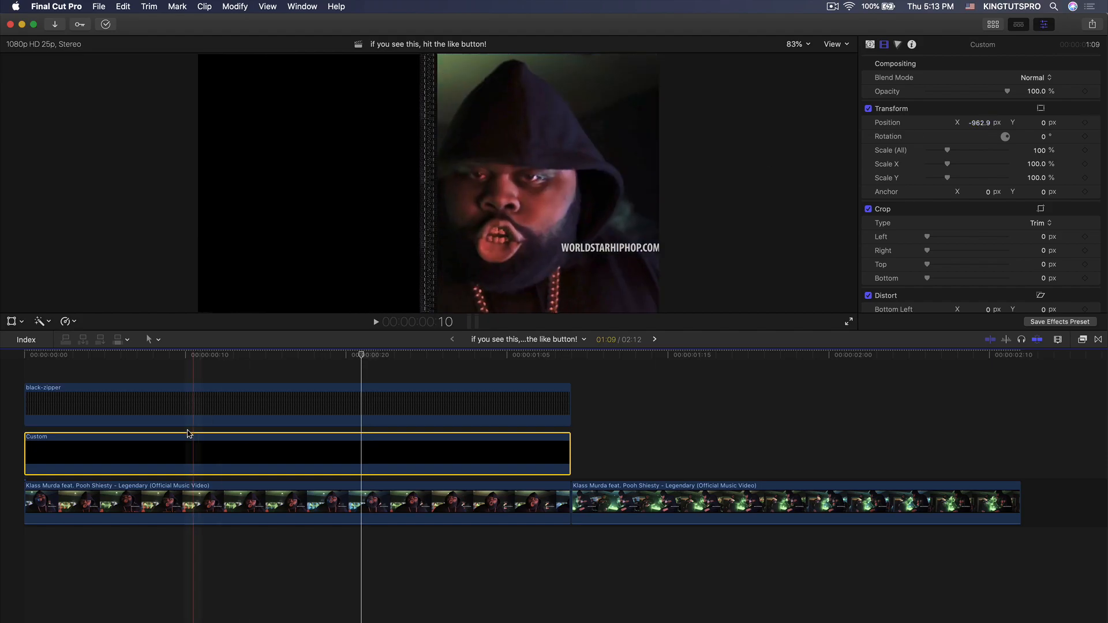
- Apply the Draw Mask effect to the black-zipper clip
{"action": "left_click", "coordinate": [128, 403]}
{"action": "left_click_drag", "start_coordinate": [90, 363], "coordinate": [67, 356]}
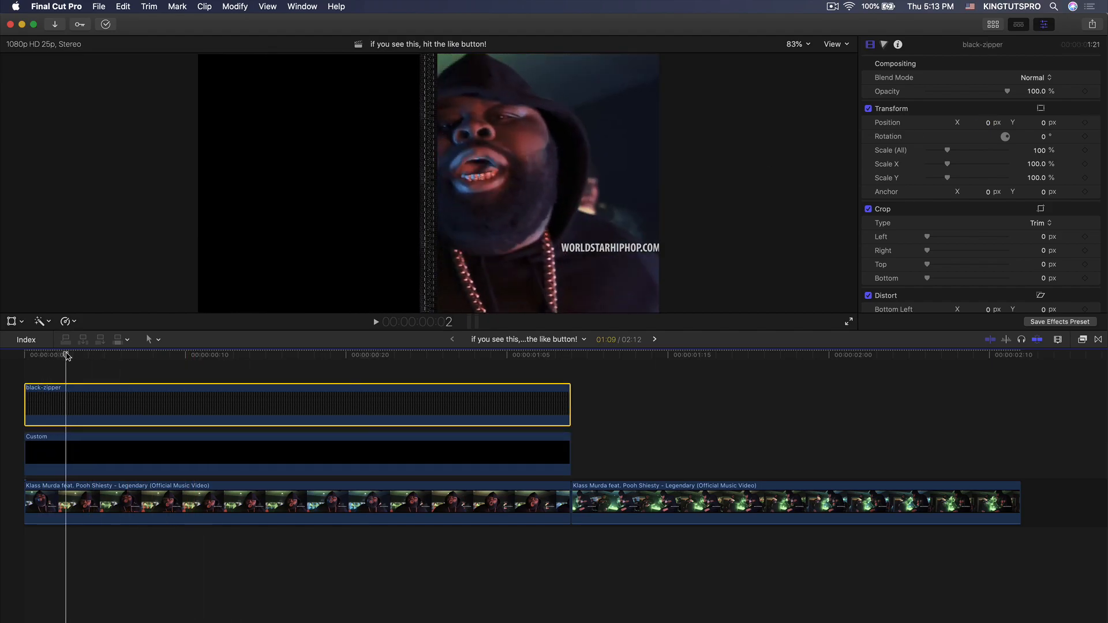
{"action": "left_click", "coordinate": [1082, 339]}
{"action": "left_click", "coordinate": [904, 546]}
{"action": "left_click_drag", "start_coordinate": [1005, 388], "coordinate": [313, 411]}
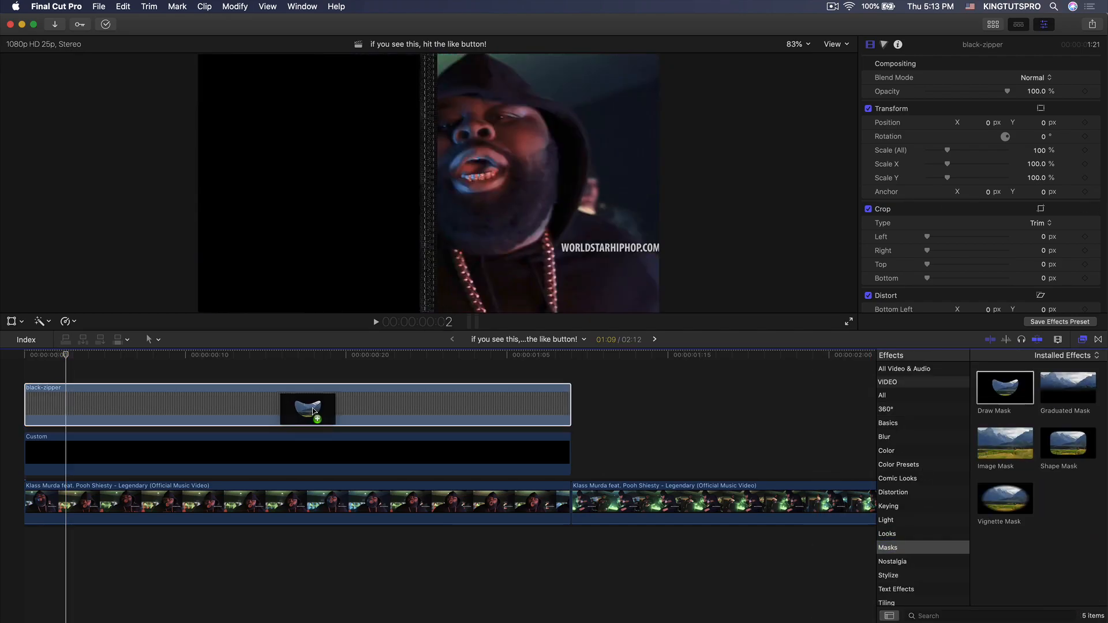
{"action": "left_click_drag", "start_coordinate": [313, 410], "coordinate": [312, 411]}
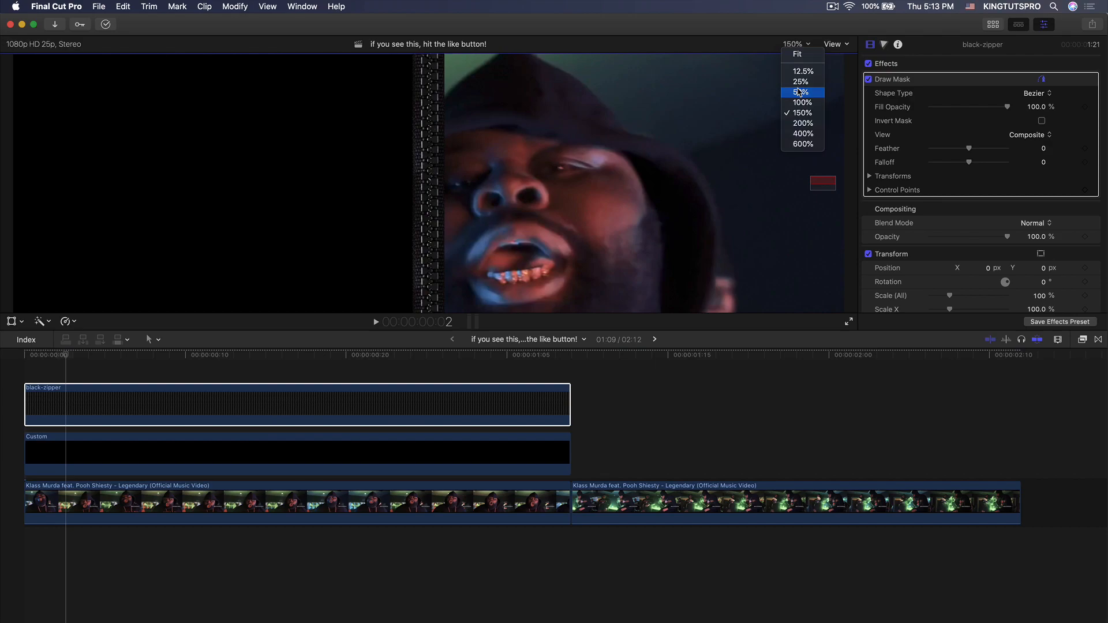
- Draw a closed four-point mask around the black-zipper clip's left half, with its edge running down the centre of the zipper
{"action": "left_click", "coordinate": [800, 92]}
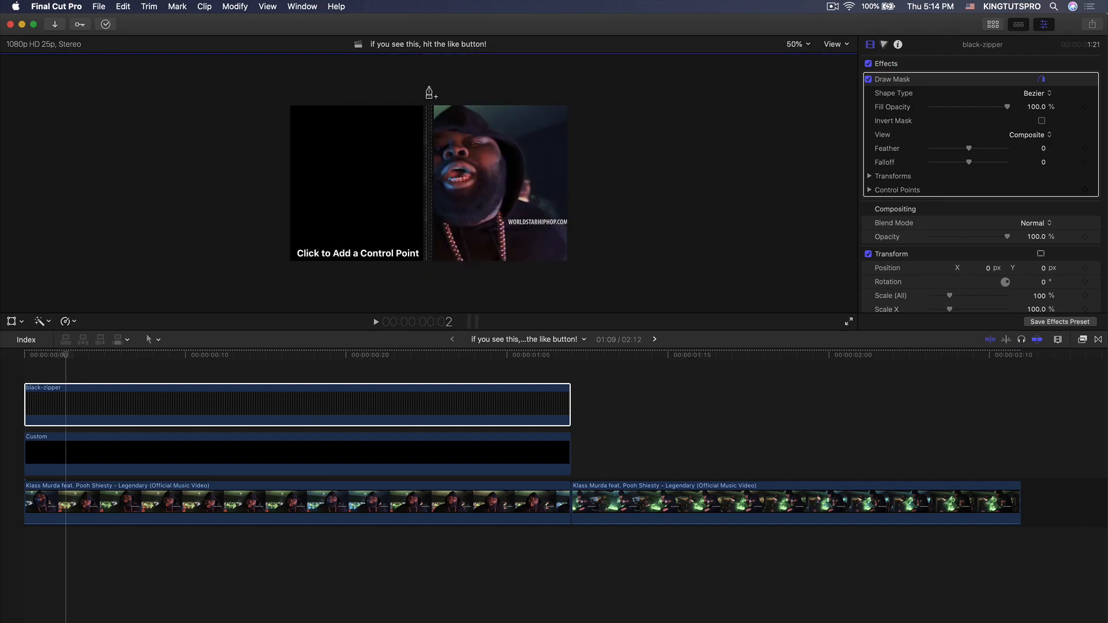
{"action": "left_click", "coordinate": [429, 86]}
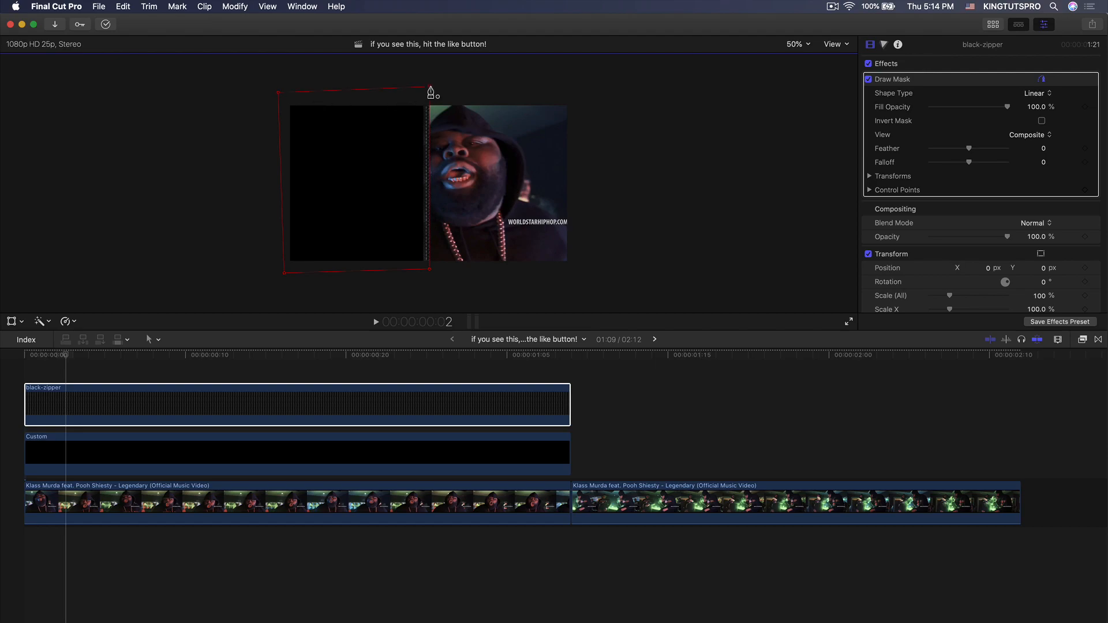
{"action": "left_click", "coordinate": [807, 41]}
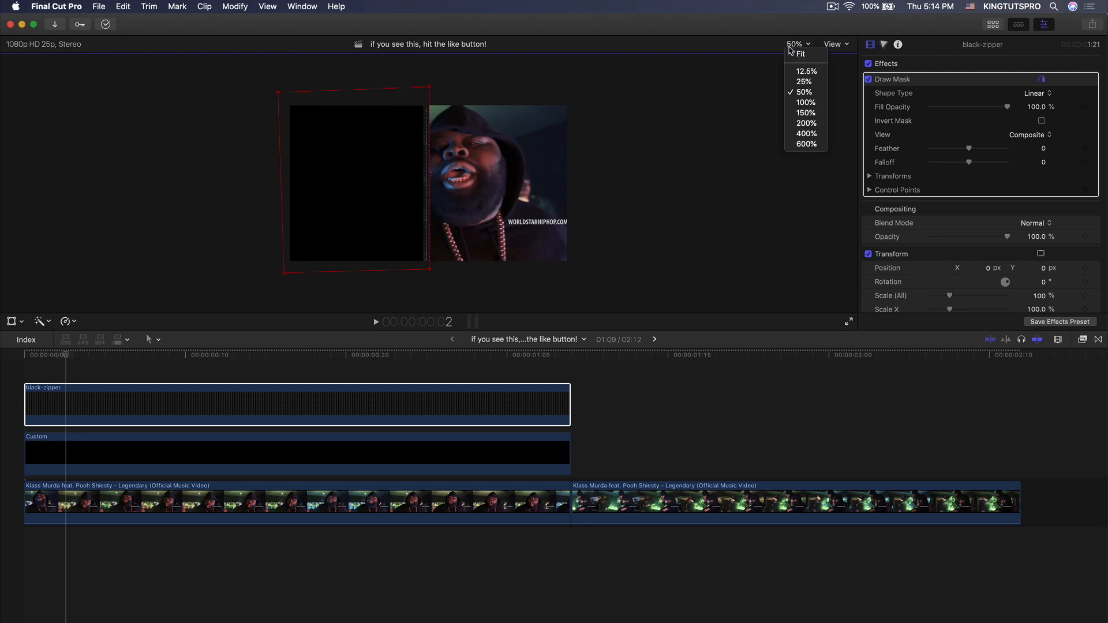
{"action": "left_click", "coordinate": [805, 95]}
- Fine-tune the mask's vertical edge along the zipper teeth at 150% zoom, and fit the whole frame back in the viewer
{"action": "left_click", "coordinate": [800, 46]}
{"action": "left_click", "coordinate": [803, 113]}
{"action": "scroll", "coordinate": [826, 178], "scroll_direction": "down", "scroll_amount": 5}
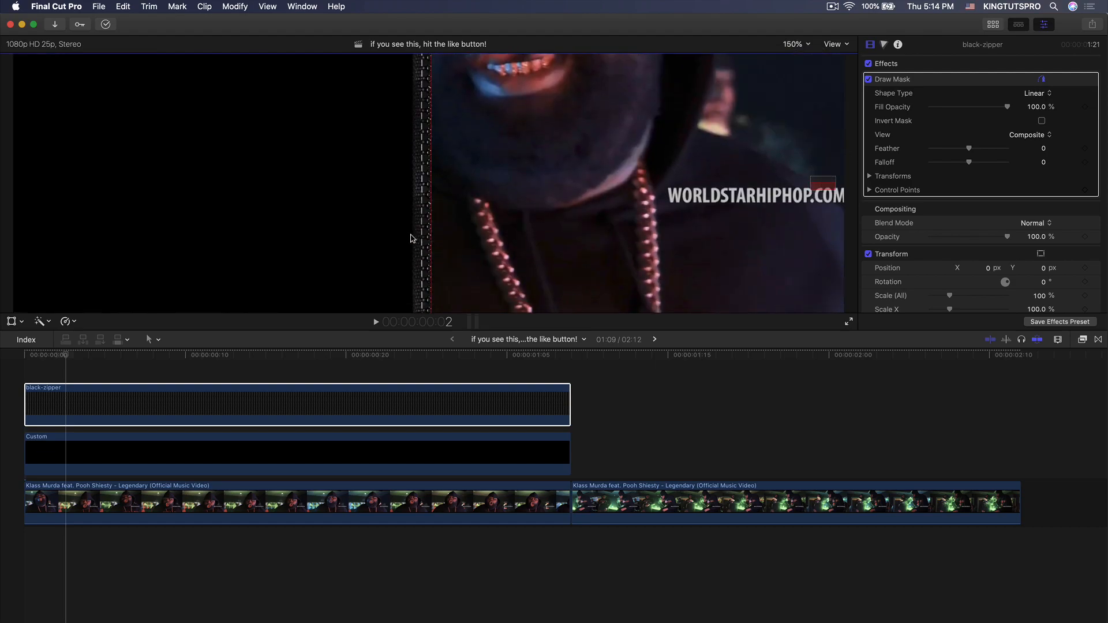
{"action": "mouse_move", "coordinate": [431, 228]}
{"action": "left_mouse_down"}
{"action": "mouse_move", "coordinate": [453, 230]}
{"action": "mouse_move", "coordinate": [433, 229]}
{"action": "left_mouse_up"}
{"action": "left_click", "coordinate": [801, 46]}
{"action": "left_click", "coordinate": [801, 55]}
- Duplicate the black-zipper and Custom clips together and stack the copies directly above the originals, aligned at the start
{"action": "left_click", "coordinate": [59, 397]}
{"action": "left_click", "coordinate": [27, 370]}
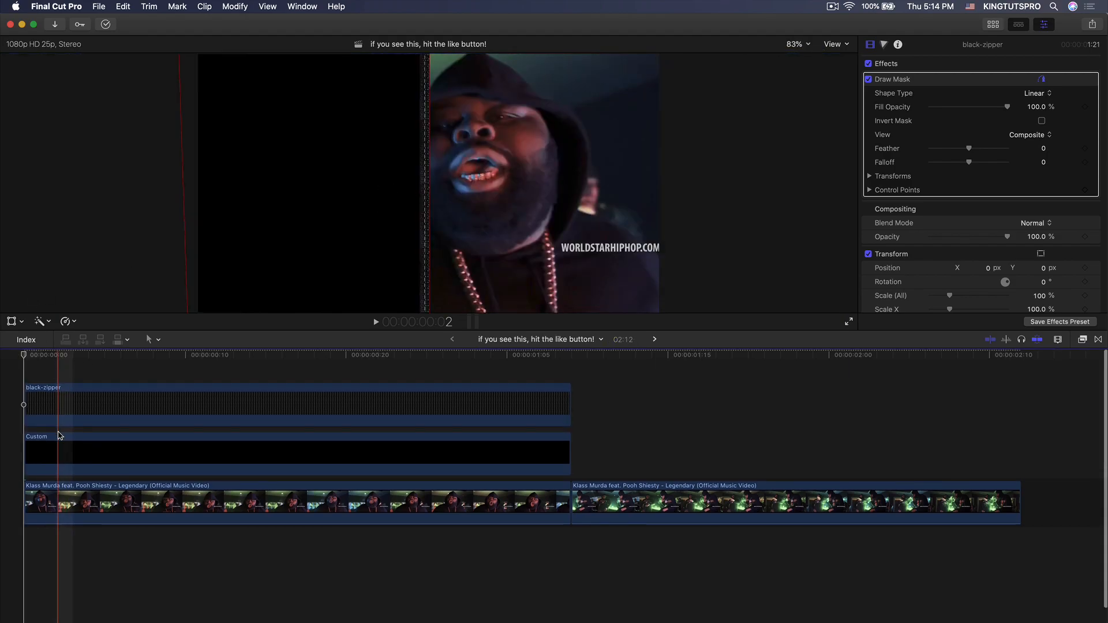
{"action": "left_click_drag", "start_coordinate": [583, 443], "coordinate": [487, 410]}
{"action": "left_click_drag", "start_coordinate": [180, 408], "coordinate": [187, 387]}
{"action": "mouse_move", "coordinate": [149, 450]}
{"action": "left_mouse_down"}
{"action": "mouse_move", "coordinate": [153, 371]}
{"action": "mouse_move", "coordinate": [153, 381]}
{"action": "left_mouse_up"}
- Set the upper Custom copy's position X to 962.9 px so it covers the right half of the frame
{"action": "left_click", "coordinate": [58, 452]}
{"action": "key", "text": "Home"}
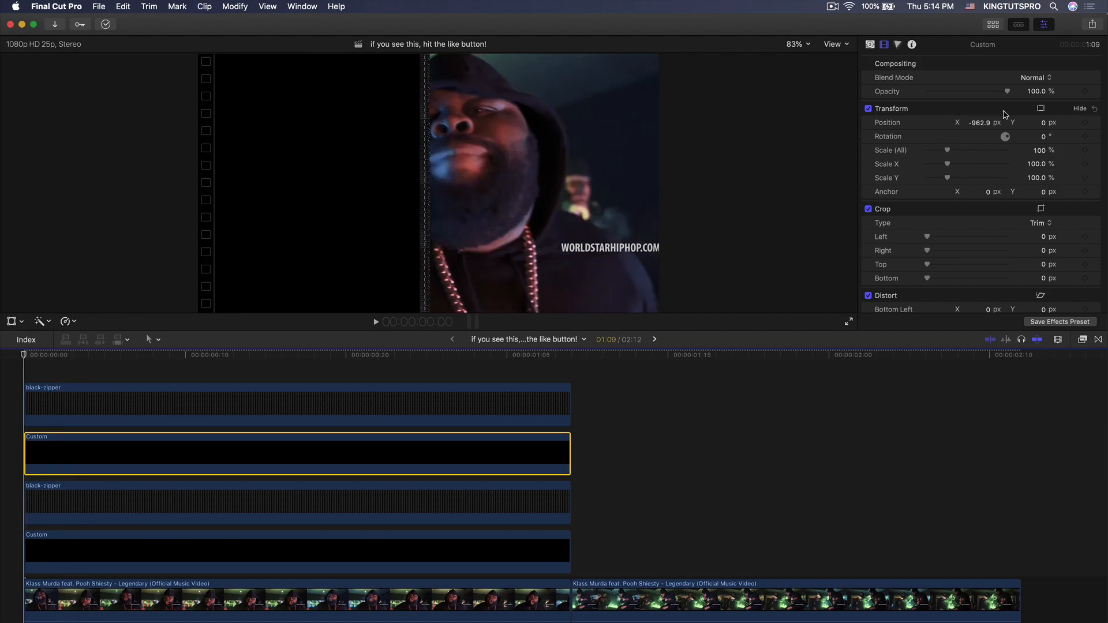
{"action": "left_click", "coordinate": [975, 128]}
{"action": "type", "text": "962.9"}
{"action": "key", "text": "Return"}
{"action": "left_click", "coordinate": [10, 402]}
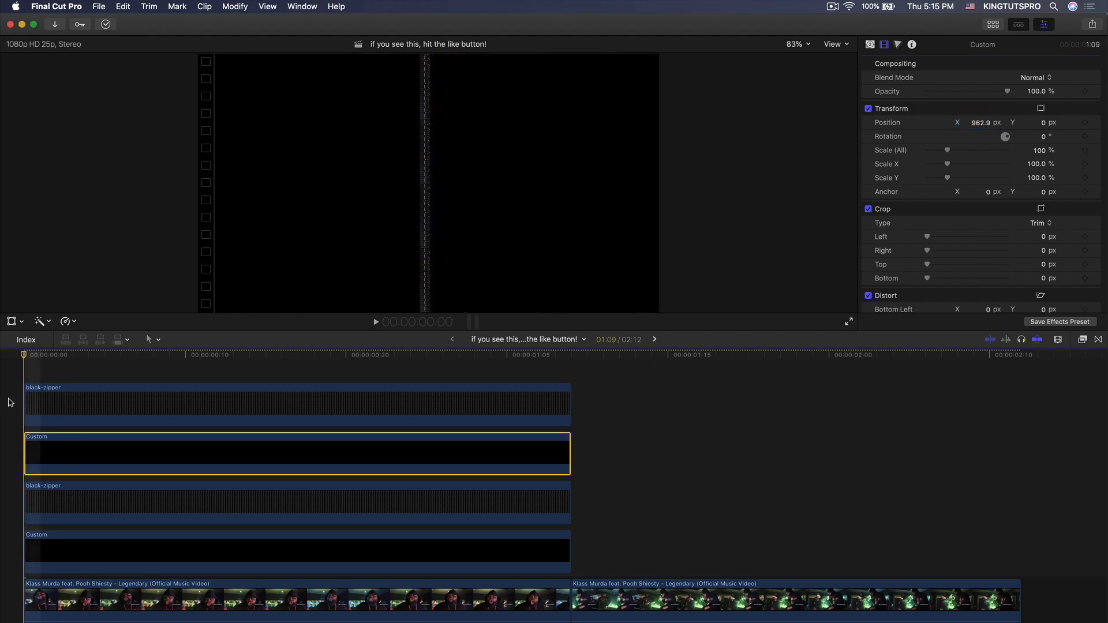
- Invert the Draw Mask on the upper black-zipper clip and set its position X to 20 px
{"action": "left_click", "coordinate": [56, 404]}
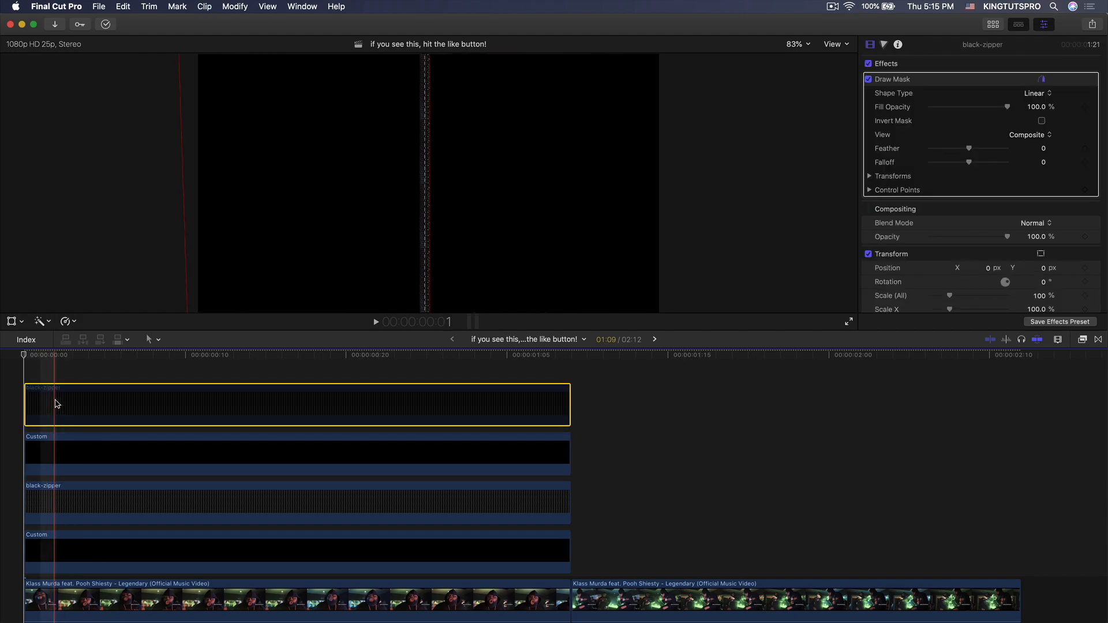
{"action": "left_click", "coordinate": [1042, 121]}
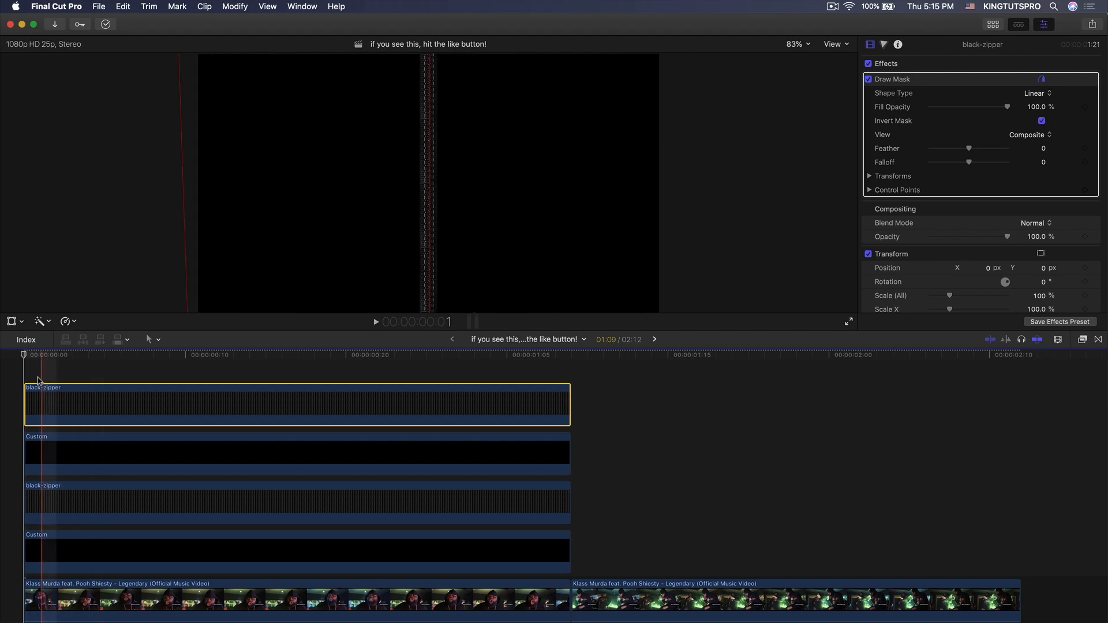
{"action": "scroll", "coordinate": [982, 185], "scroll_direction": "down", "scroll_amount": 3}
{"action": "left_click", "coordinate": [988, 187]}
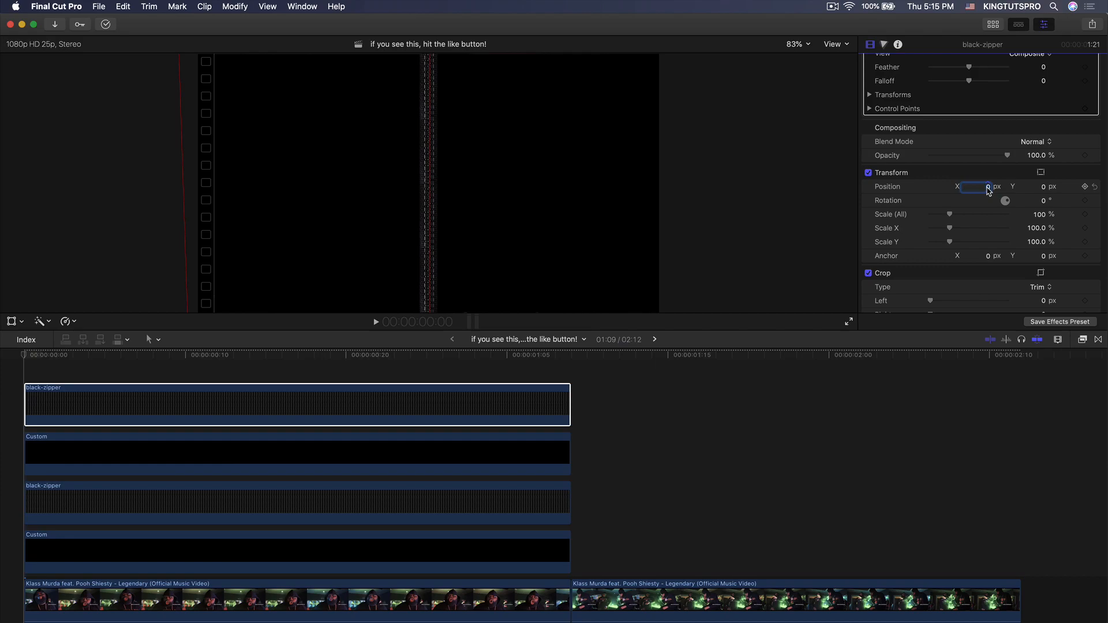
{"action": "key", "text": "Return"}
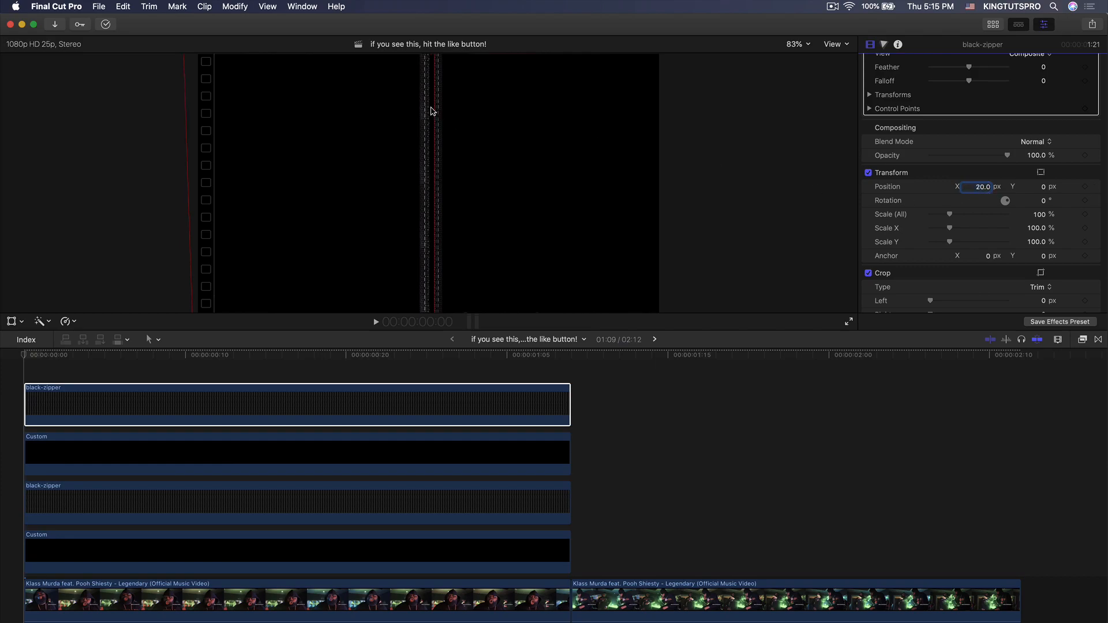
{"action": "left_click", "coordinate": [89, 414]}
- Set the lower black-zipper clip's position X to -20 px
{"action": "left_click", "coordinate": [58, 500]}
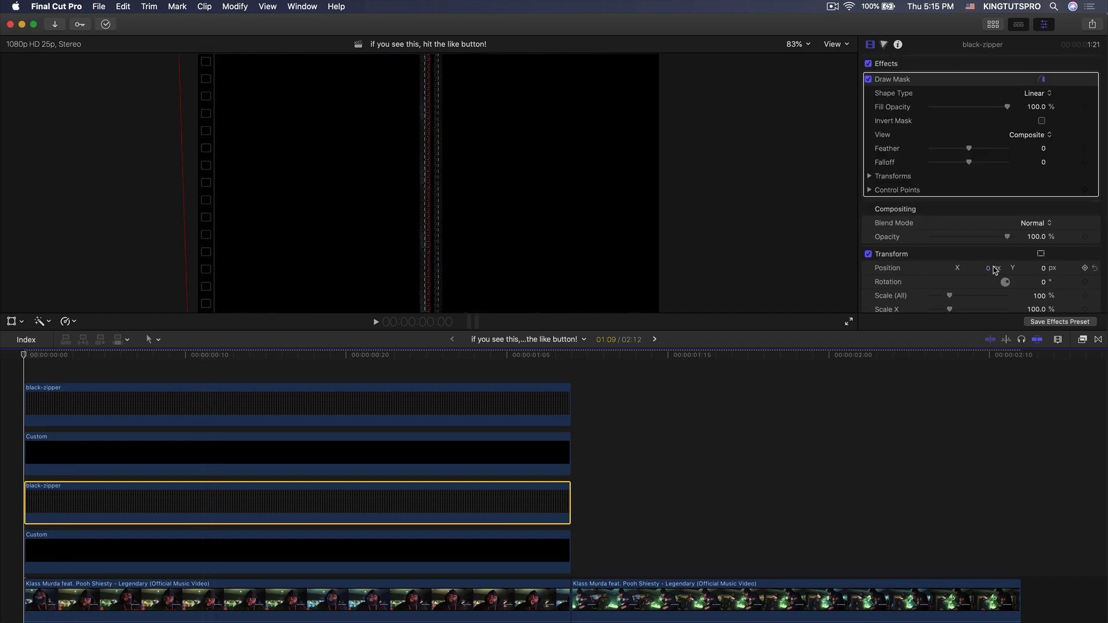
{"action": "scroll", "coordinate": [993, 265], "scroll_direction": "down", "scroll_amount": 2}
{"action": "left_click", "coordinate": [988, 238]}
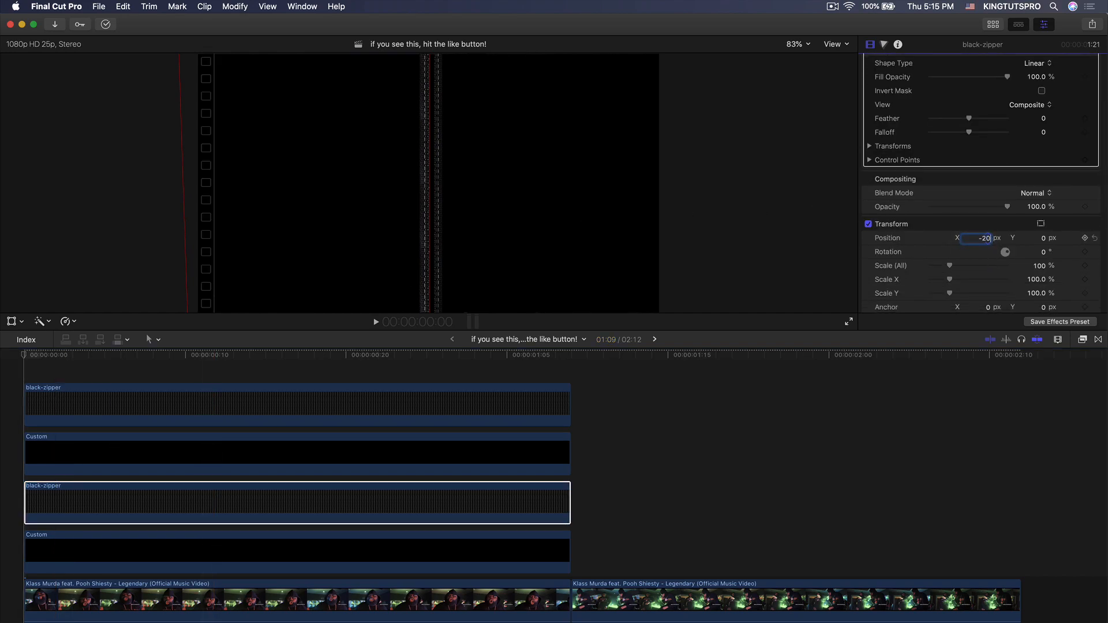
- Shift the upper Custom solid's position X to the right so its inner edge lines up with the right zipper half
{"action": "left_click", "coordinate": [63, 462]}
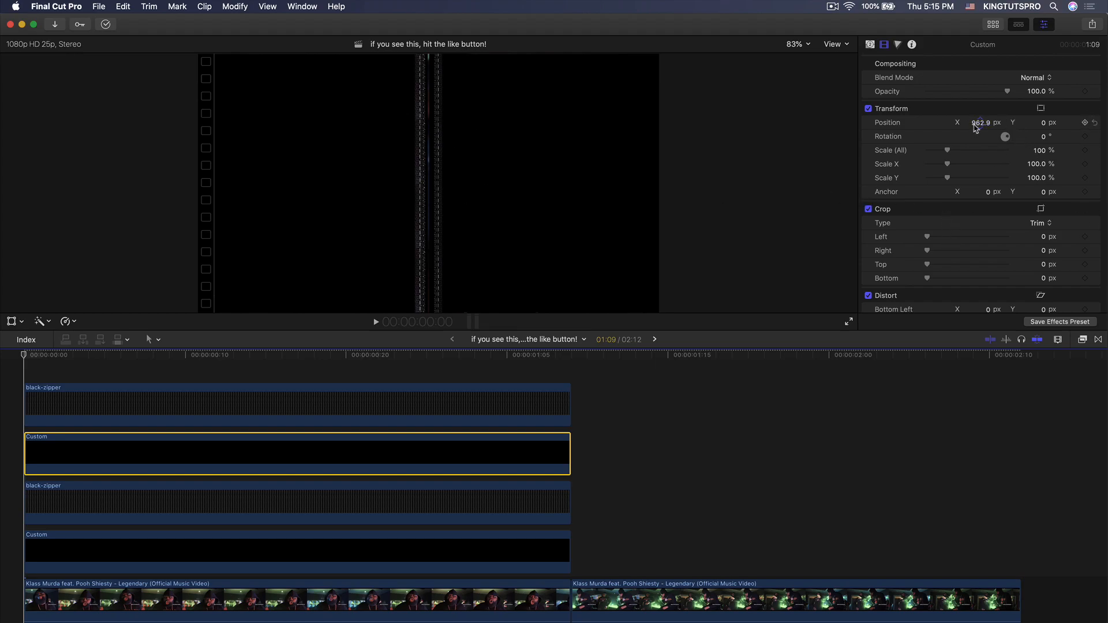
{"action": "left_click_drag", "start_coordinate": [980, 126], "coordinate": [975, 126]}
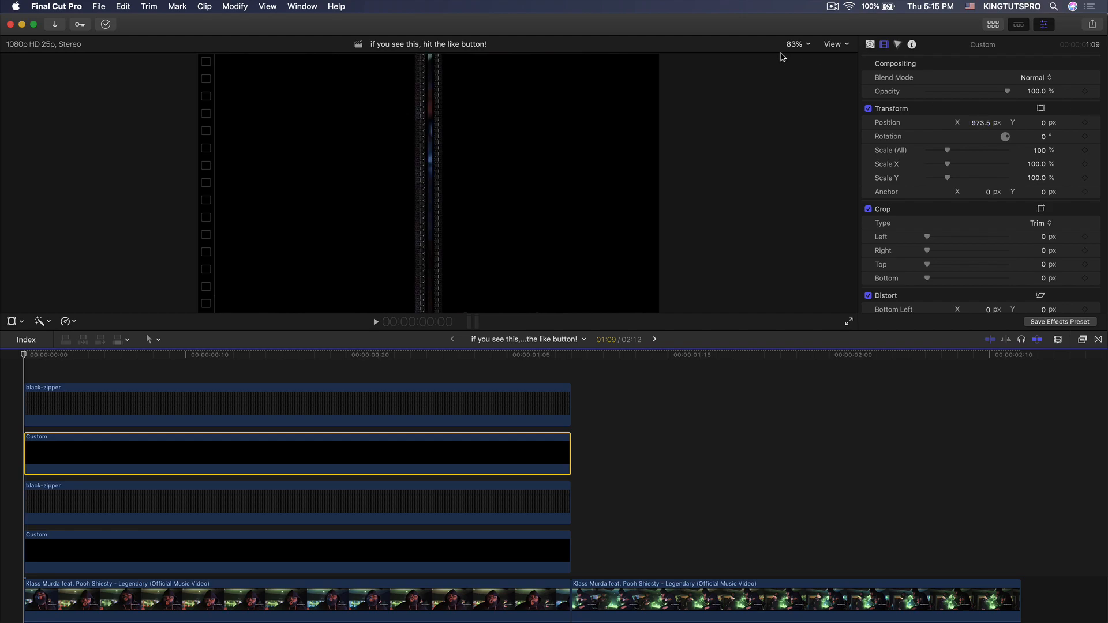
{"action": "left_click", "coordinate": [797, 44]}
{"action": "left_click", "coordinate": [803, 114]}
{"action": "left_click_drag", "start_coordinate": [979, 125], "coordinate": [980, 122]}
- Shift the lower Custom solid's position X to -988.2 px so its inner edge sits behind the left zipper half
{"action": "left_click", "coordinate": [114, 540]}
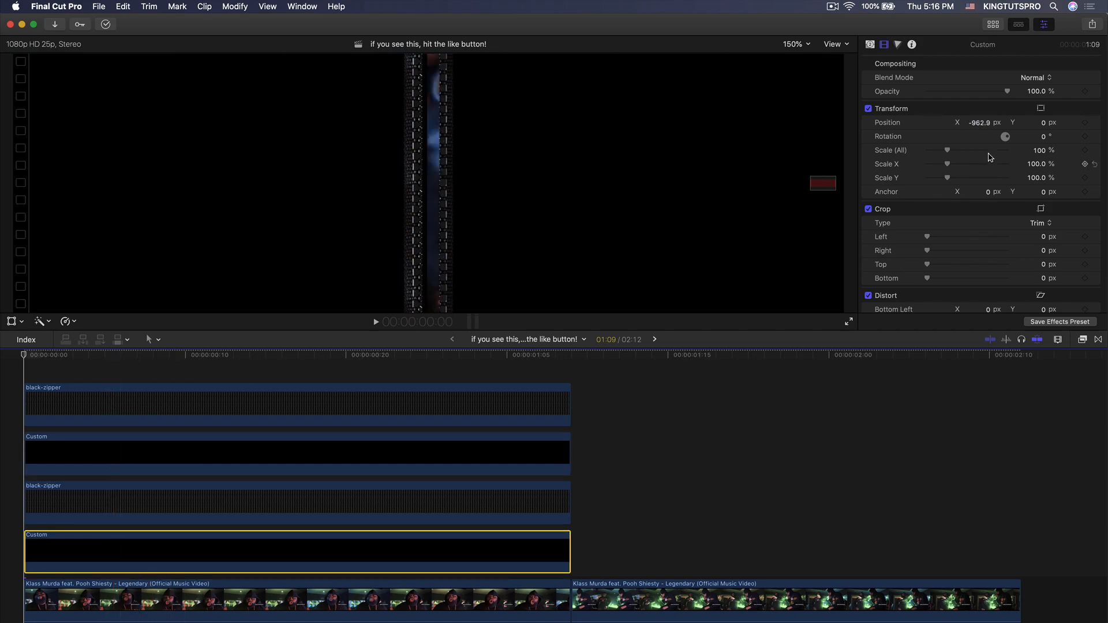
{"action": "left_click_drag", "start_coordinate": [985, 126], "coordinate": [981, 123]}
{"action": "left_click", "coordinate": [797, 44]}
{"action": "left_click", "coordinate": [797, 56]}
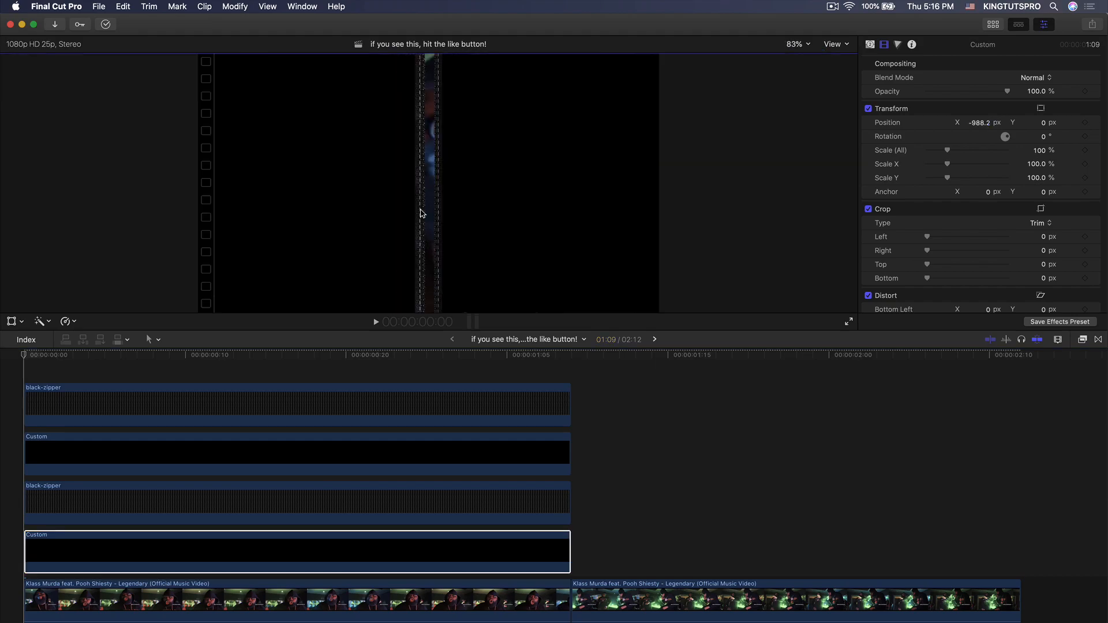
{"action": "left_click_drag", "start_coordinate": [124, 357], "coordinate": [331, 354]}
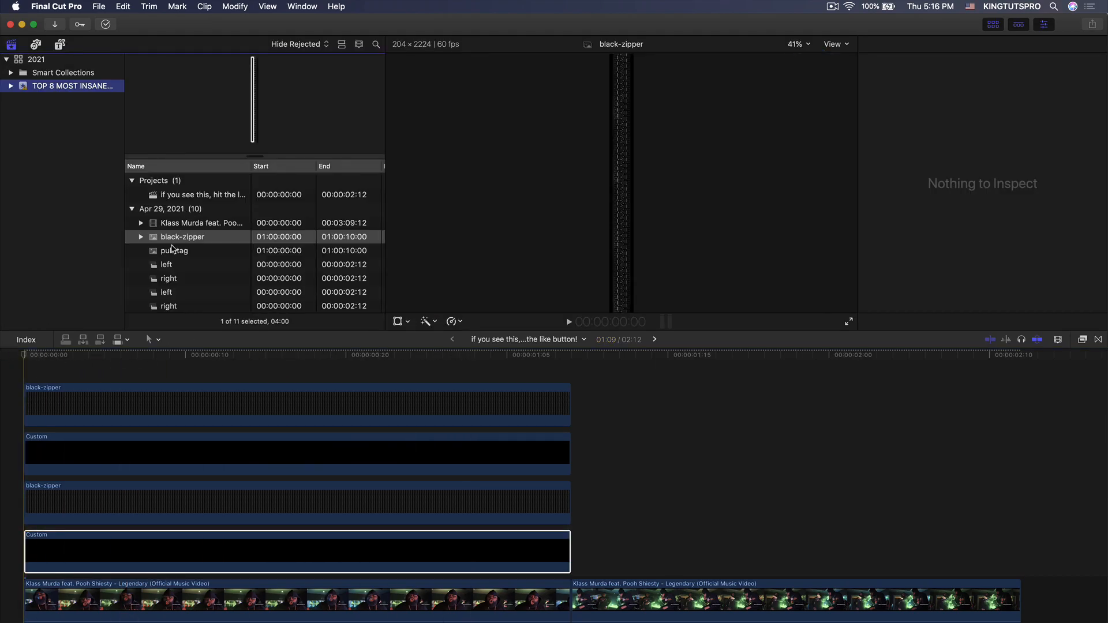
- Add the pull-tag image above all the layers from the timeline start and cut it to the first clip's end point
{"action": "left_click", "coordinate": [175, 251]}
{"action": "left_click_drag", "start_coordinate": [39, 368], "coordinate": [31, 369]}
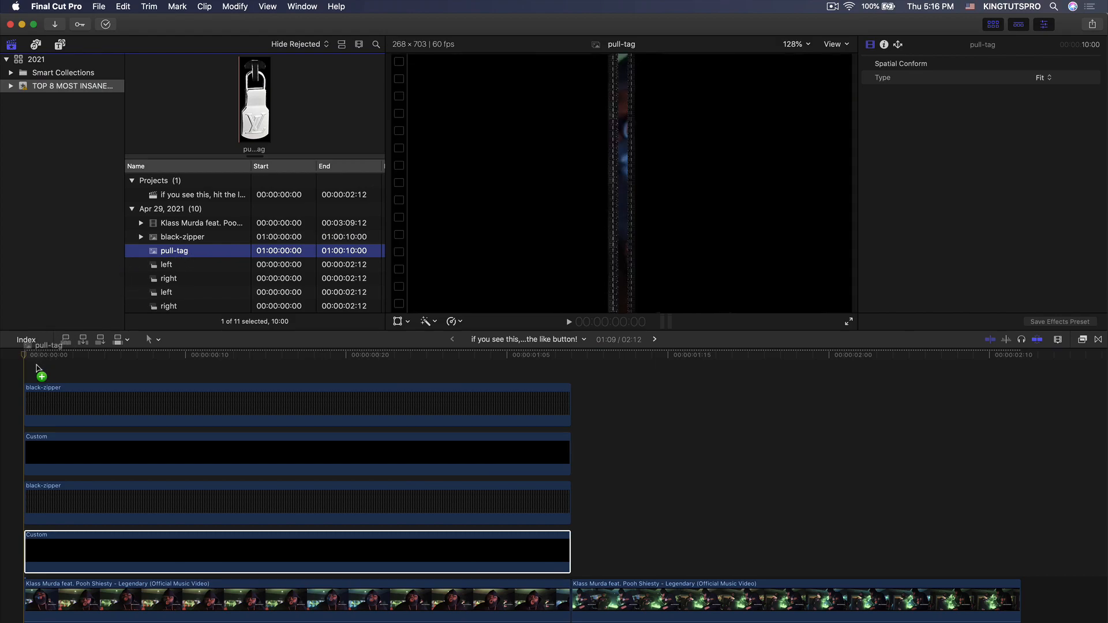
{"action": "left_click", "coordinate": [993, 25]}
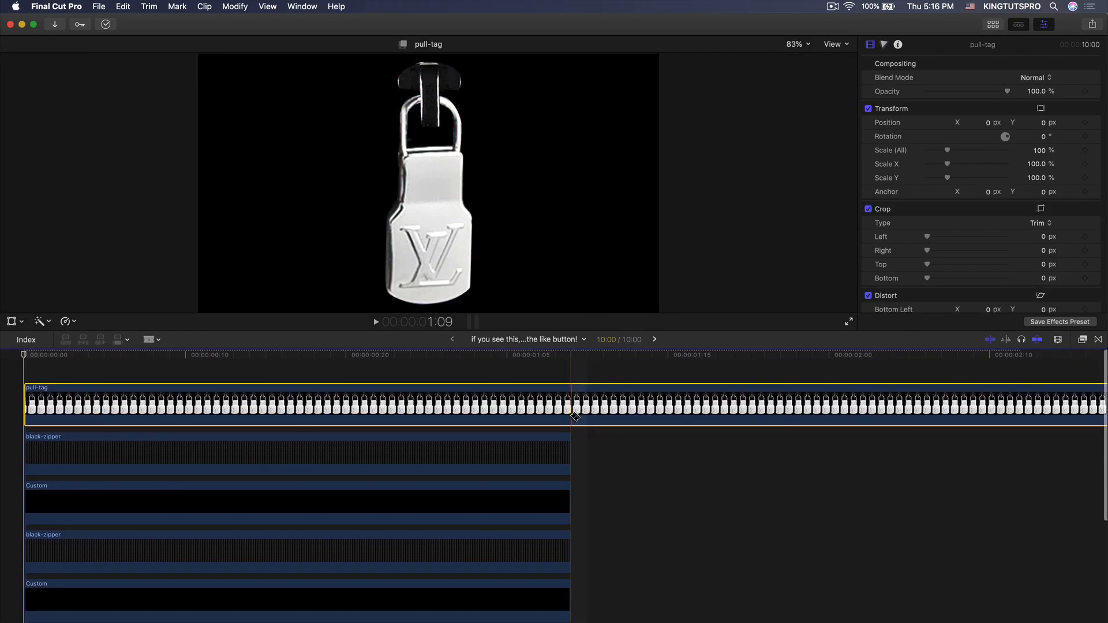
{"action": "left_click", "coordinate": [573, 417]}
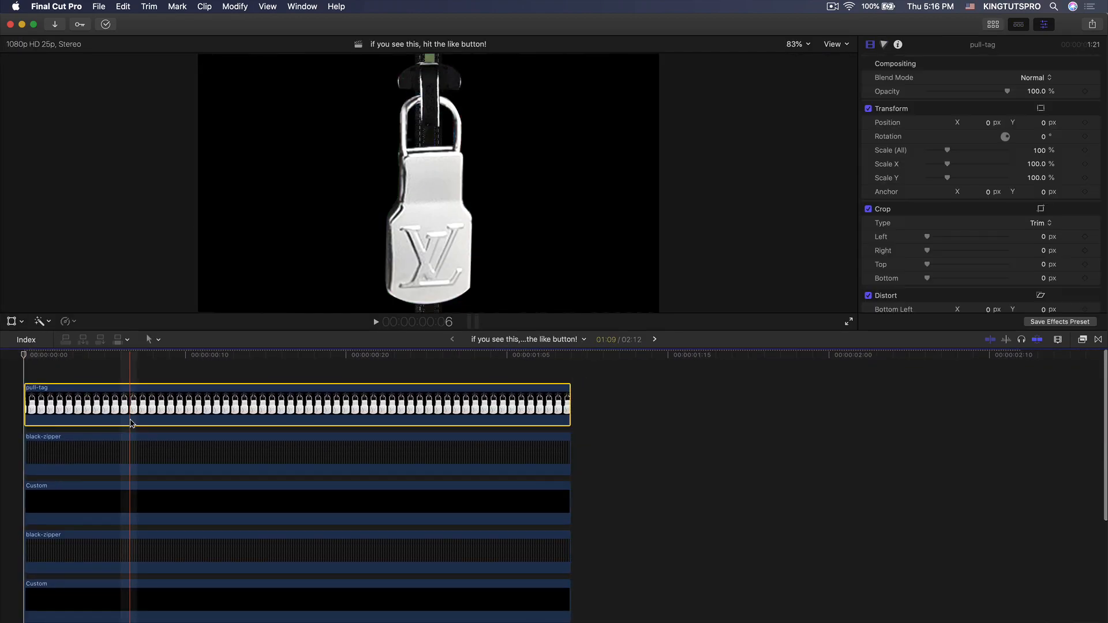
{"action": "key", "text": "v"}
{"action": "key", "text": "v"}
{"action": "key", "text": "v"}
{"action": "key", "text": "v"}
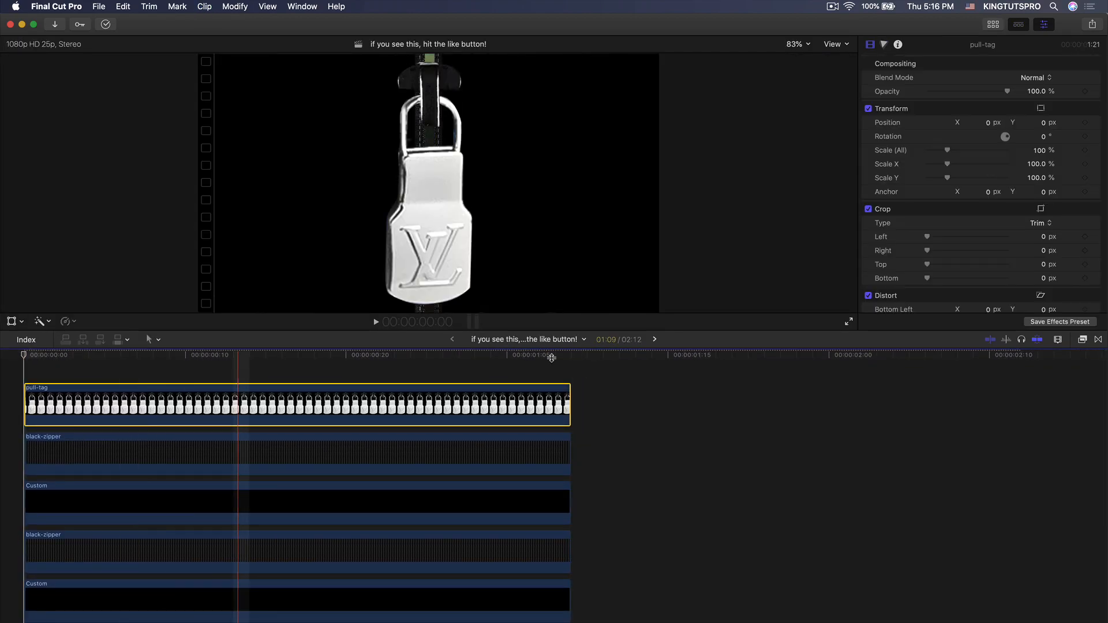
- Scale the pull-tag clip down to 38%
{"action": "left_click", "coordinate": [346, 405]}
{"action": "left_click", "coordinate": [1040, 155]}
{"action": "key", "text": "Return"}
- Keyframe the pull-tag's position Y from 353.0 px at the start to -746.3 px on the clip's last frame
{"action": "left_click_drag", "start_coordinate": [140, 357], "coordinate": [25, 356]}
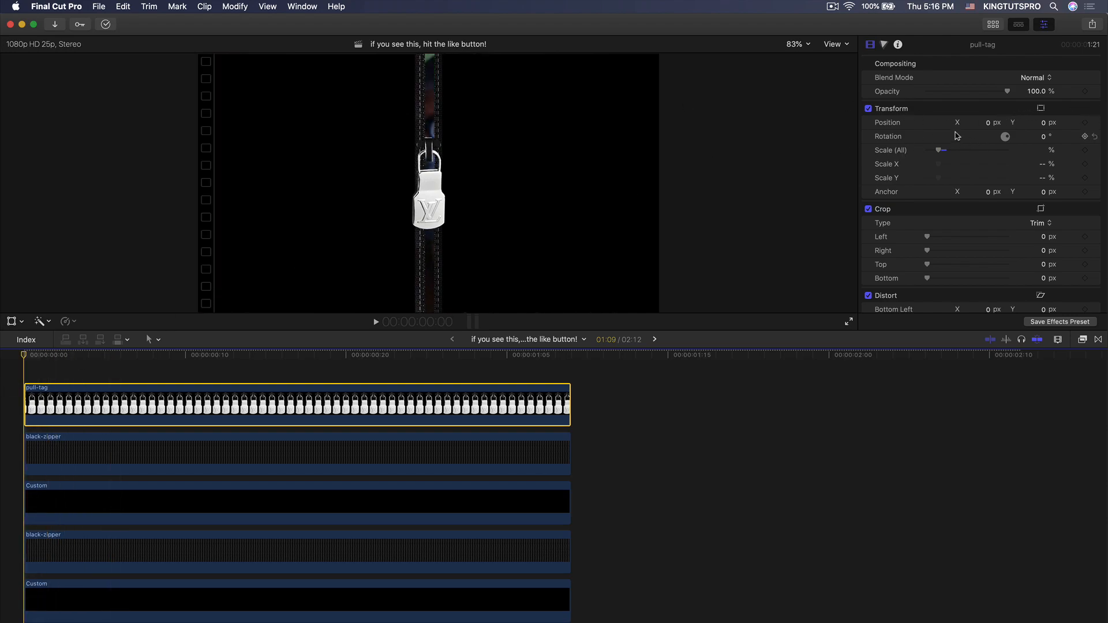
{"action": "left_click_drag", "start_coordinate": [1043, 123], "coordinate": [1043, 91]}
{"action": "left_click_drag", "start_coordinate": [214, 355], "coordinate": [570, 370]}
{"action": "key", "text": "Left"}
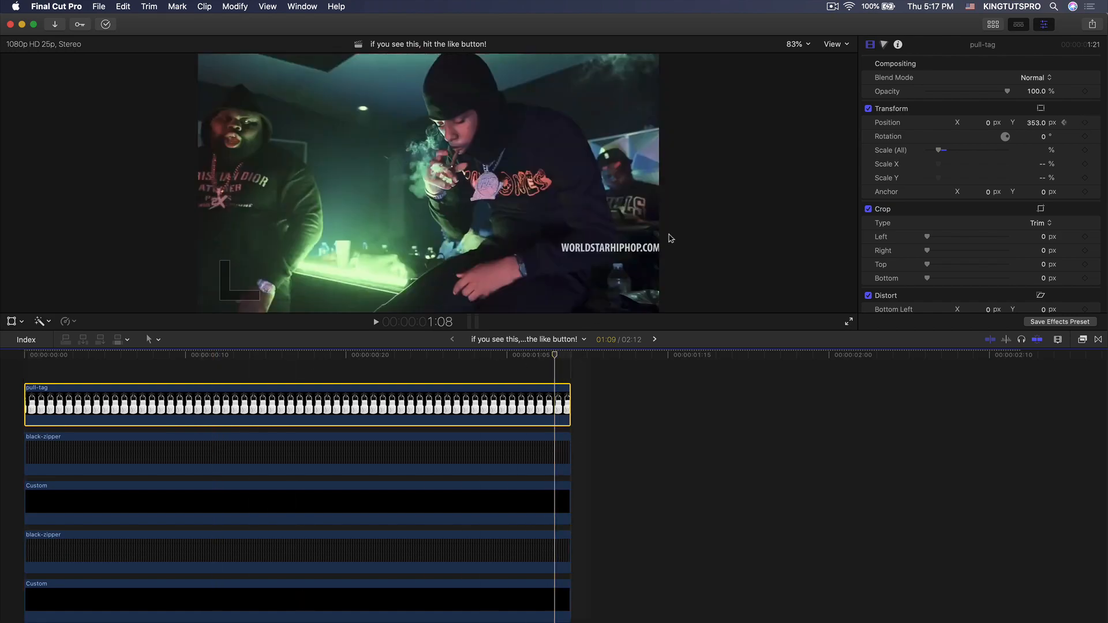
{"action": "left_click_drag", "start_coordinate": [1040, 123], "coordinate": [1036, 123]}
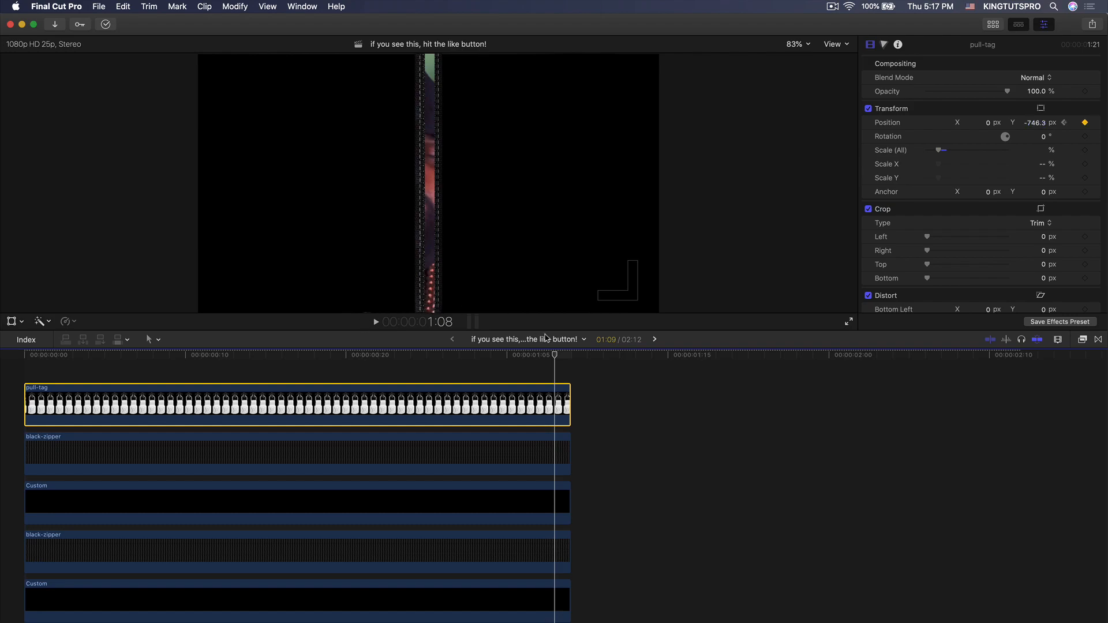
- Play the section from the start to review the pull-tag's downward movement
{"action": "left_click_drag", "start_coordinate": [544, 353], "coordinate": [1, 346]}
{"action": "key", "text": "space"}
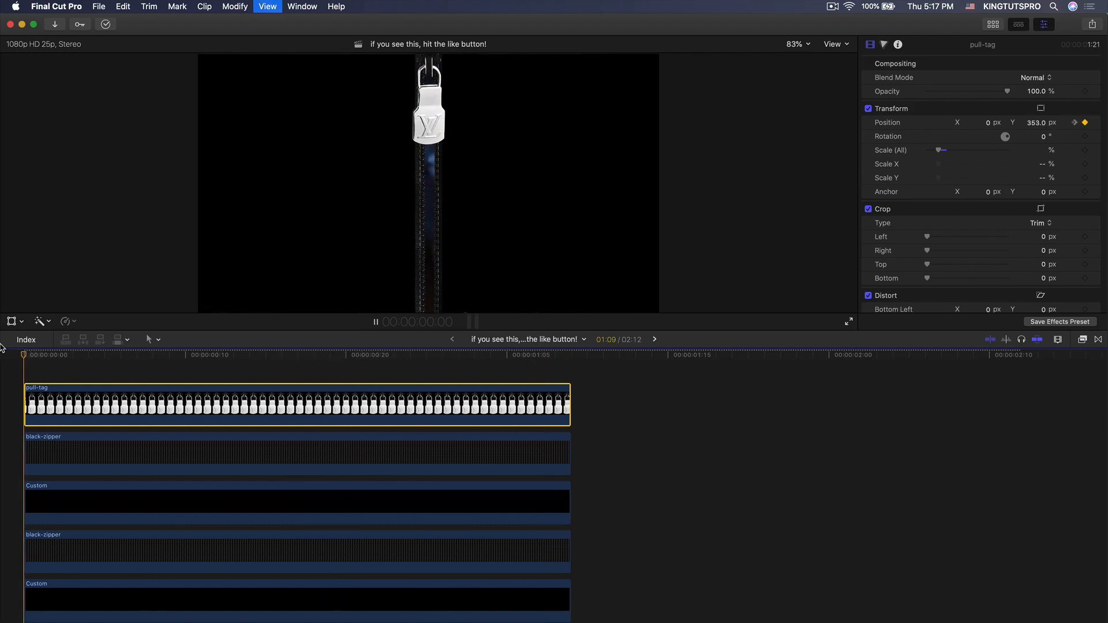
{"action": "key", "text": "space"}
{"action": "left_click", "coordinate": [2, 361]}
{"action": "key", "text": "space"}
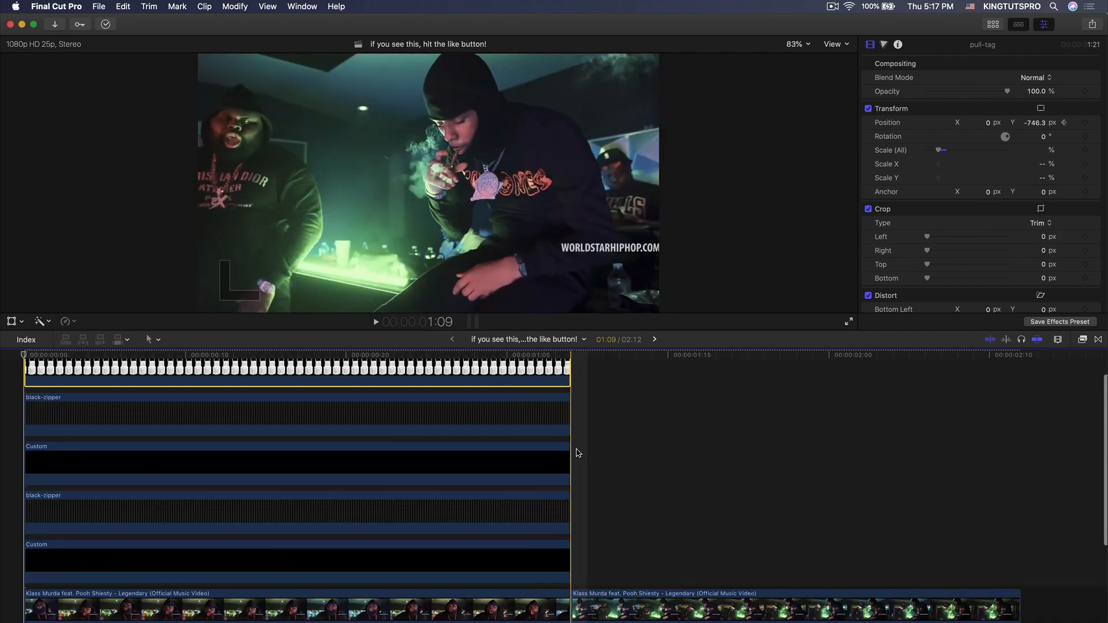
- Combine the upper black-zipper and Custom clips into a compound clip named right2
{"action": "left_click_drag", "start_coordinate": [600, 466], "coordinate": [537, 420]}
{"action": "key", "text": "v"}
{"action": "key", "text": "v"}
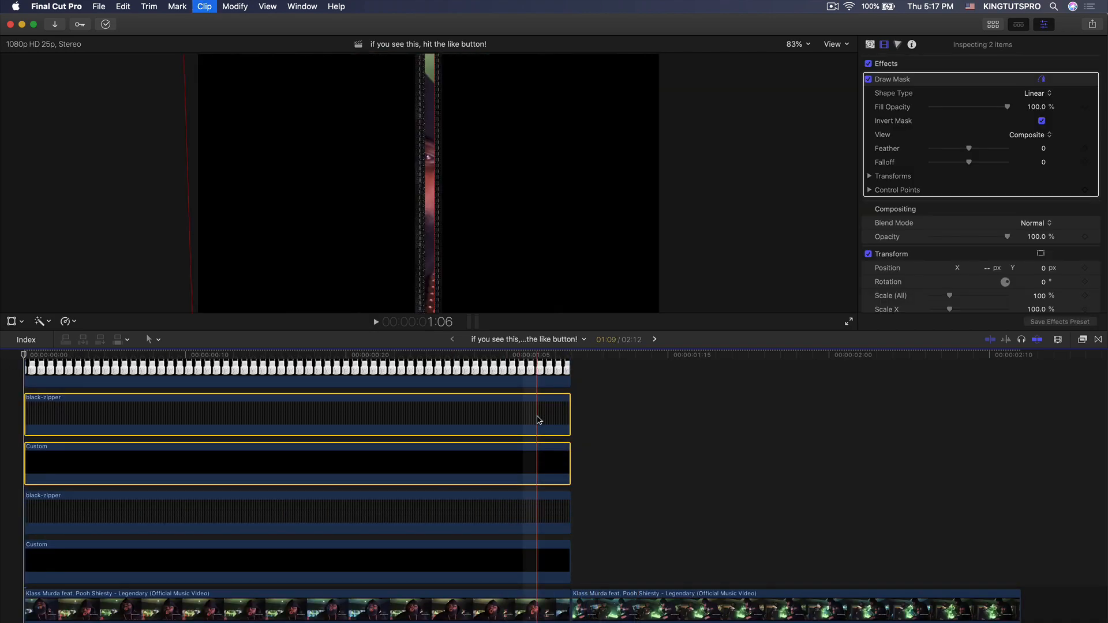
{"action": "right_click", "coordinate": [537, 420]}
{"action": "left_click", "coordinate": [553, 423]}
{"action": "type", "text": "i"}
{"action": "key", "text": "Return"}
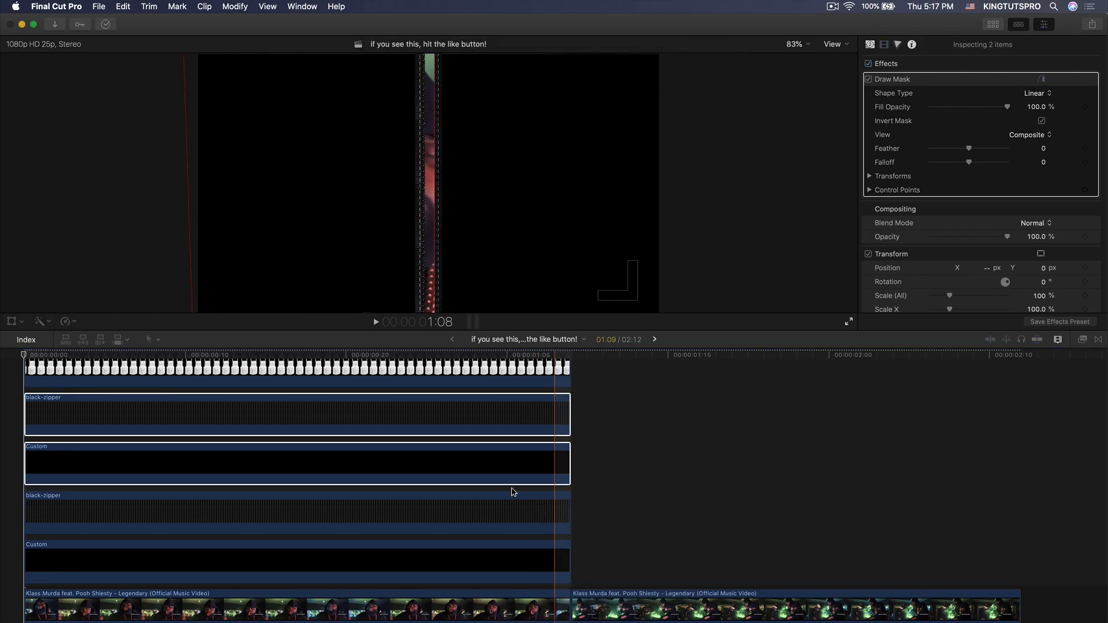
- Combine the lower black-zipper and Custom clips into a compound clip named left2
{"action": "left_click_drag", "start_coordinate": [615, 575], "coordinate": [548, 522]}
{"action": "right_click", "coordinate": [548, 457]}
{"action": "left_click", "coordinate": [588, 463]}
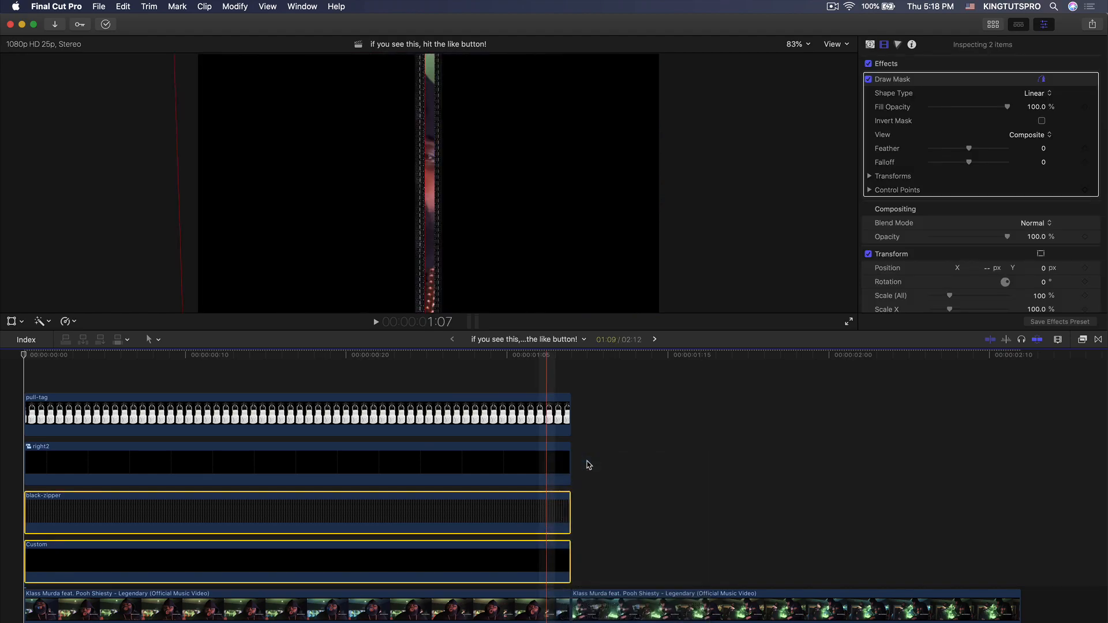
{"action": "type", "text": "g"}
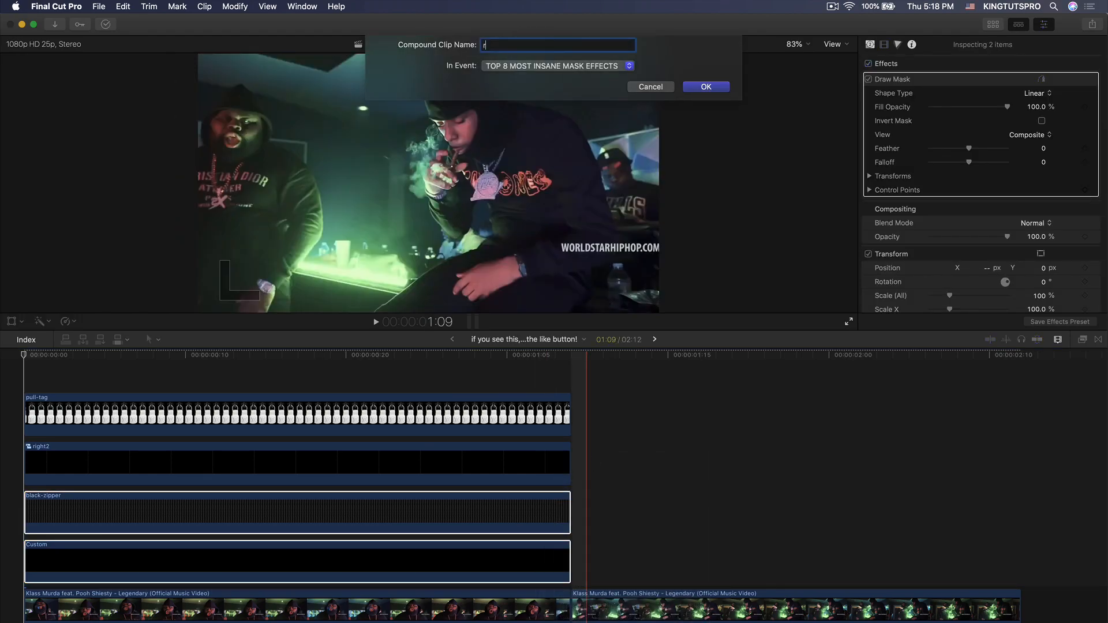
{"action": "key", "text": "Return"}
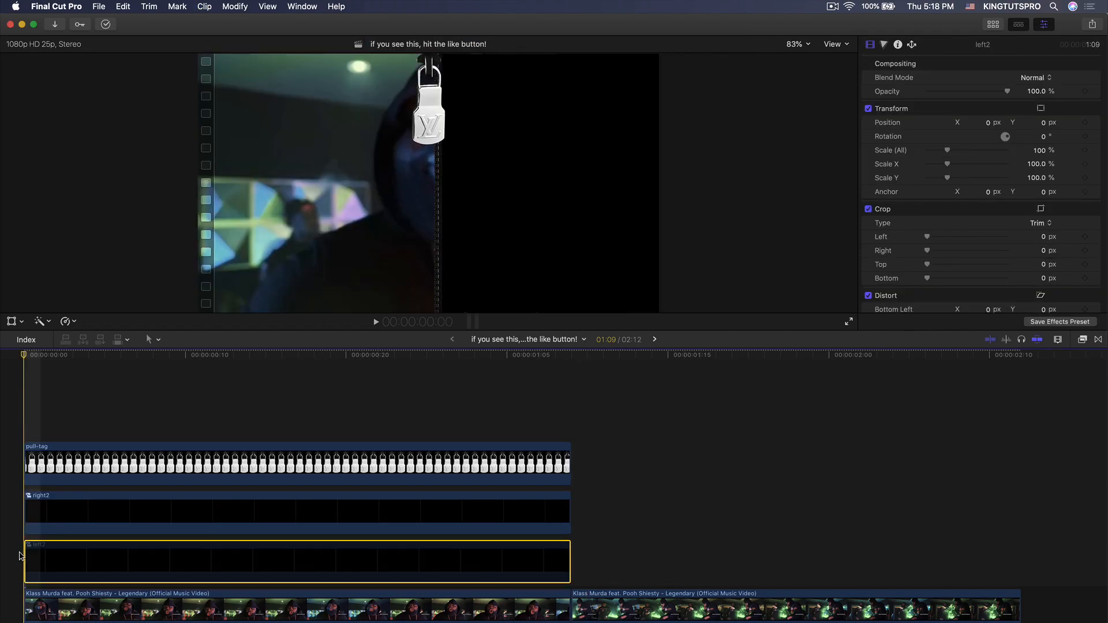
- Toggle the left2, right2 and pull-tag layers off and on to check what each one covers
{"action": "left_click", "coordinate": [73, 508]}
{"action": "key", "text": "v"}
{"action": "key", "text": "v"}
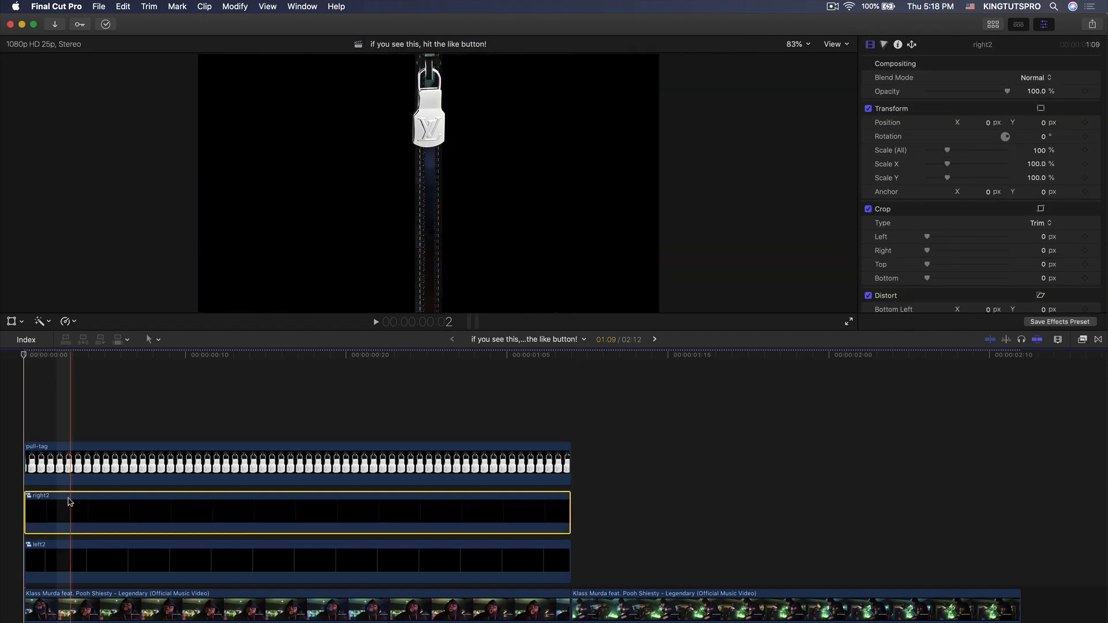
{"action": "left_click", "coordinate": [51, 463]}
{"action": "key", "text": "v"}
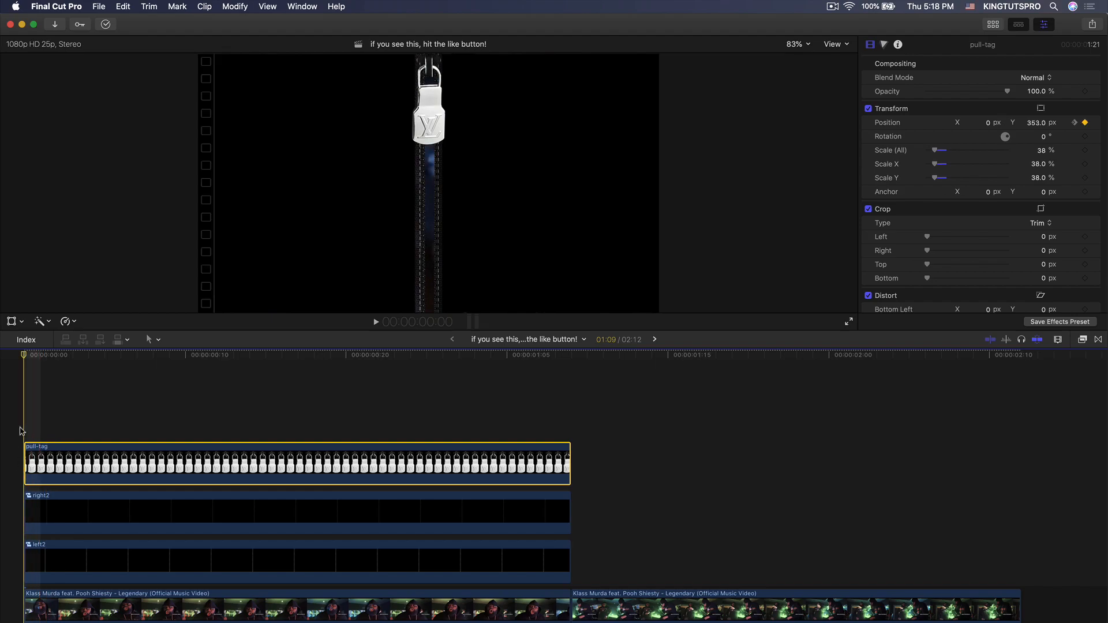
- Add a Custom clip beneath left2, spanning the same length as the zipper layers
{"action": "scroll", "coordinate": [21, 412], "scroll_direction": "down", "scroll_amount": 4}
{"action": "left_click", "coordinate": [993, 24]}
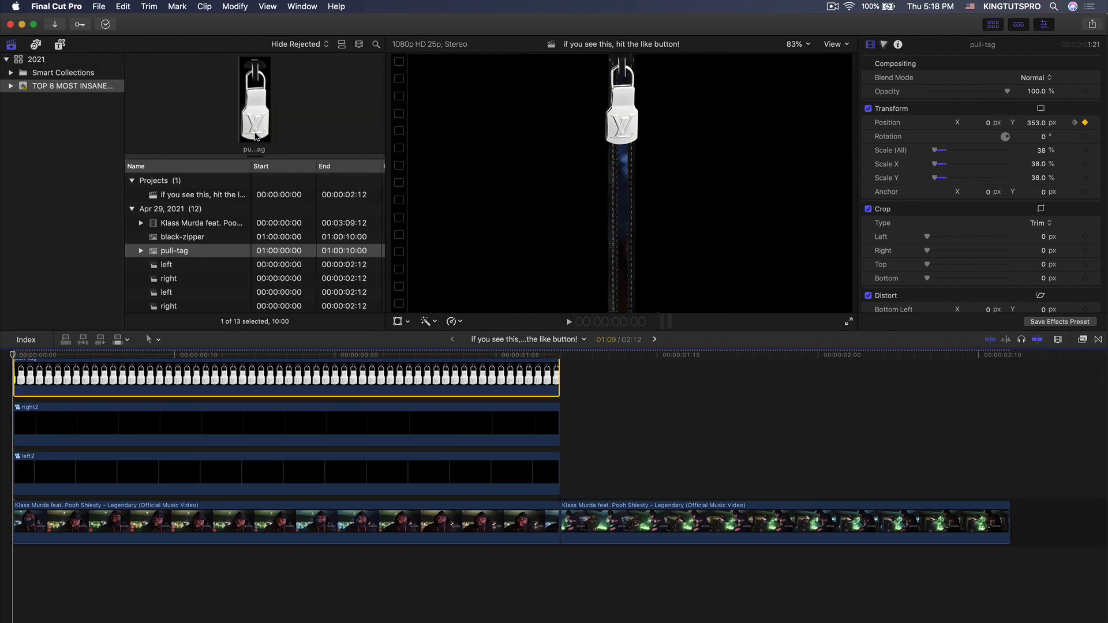
{"action": "key", "text": "alt+super+1"}
{"action": "left_click_drag", "start_coordinate": [150, 112], "coordinate": [16, 482]}
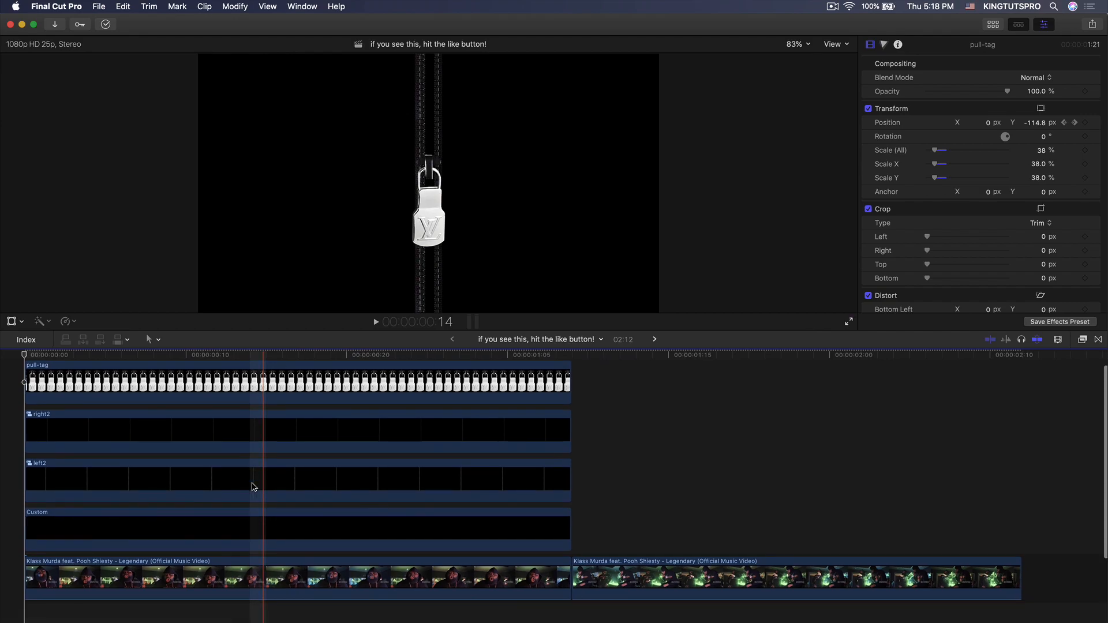
{"action": "left_click", "coordinate": [228, 521]}
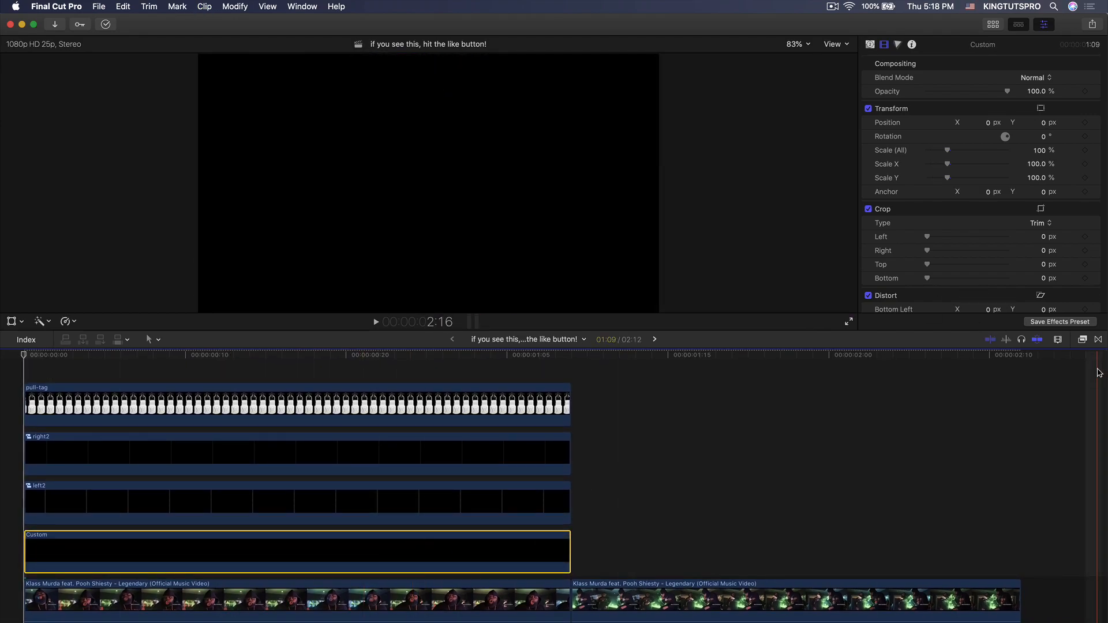
- Apply the Draw Mask effect to the new Custom clip and place the playhead at frame 6
{"action": "left_click", "coordinate": [1083, 339]}
{"action": "left_click_drag", "start_coordinate": [1021, 383], "coordinate": [376, 555]}
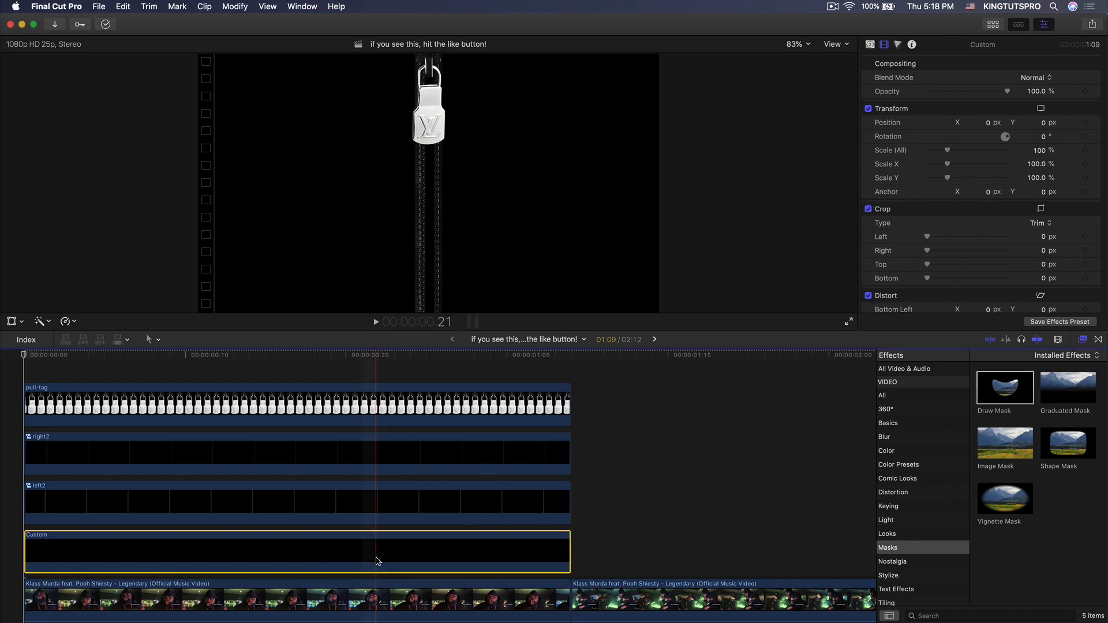
{"action": "key", "text": "super+5"}
{"action": "left_click_drag", "start_coordinate": [25, 357], "coordinate": [120, 356]}
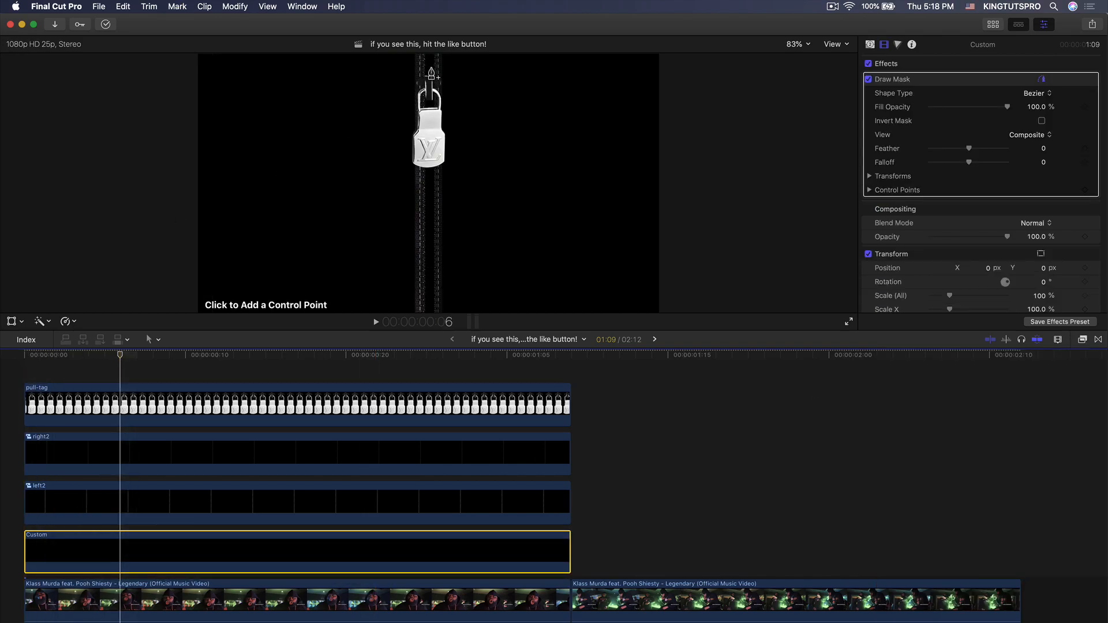
- Draw a narrow four-point mask with the Linear shape type over the open zipper gap above the pull-tag
{"action": "left_click", "coordinate": [795, 44]}
{"action": "left_click", "coordinate": [803, 92]}
{"action": "left_click", "coordinate": [424, 97]}
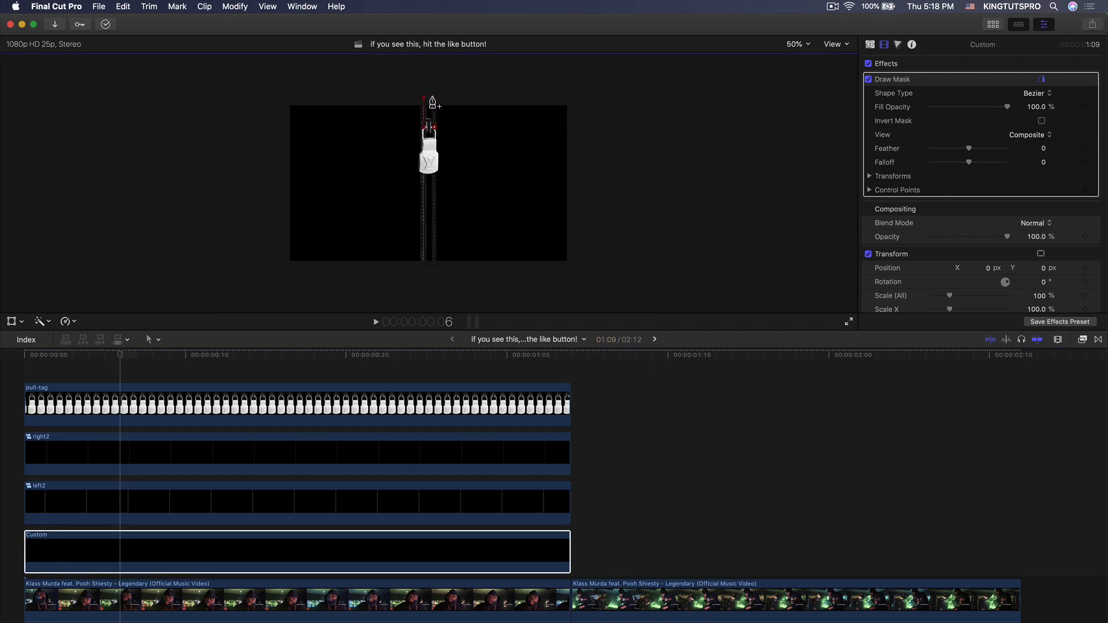
{"action": "left_click", "coordinate": [797, 43]}
{"action": "left_click", "coordinate": [808, 113]}
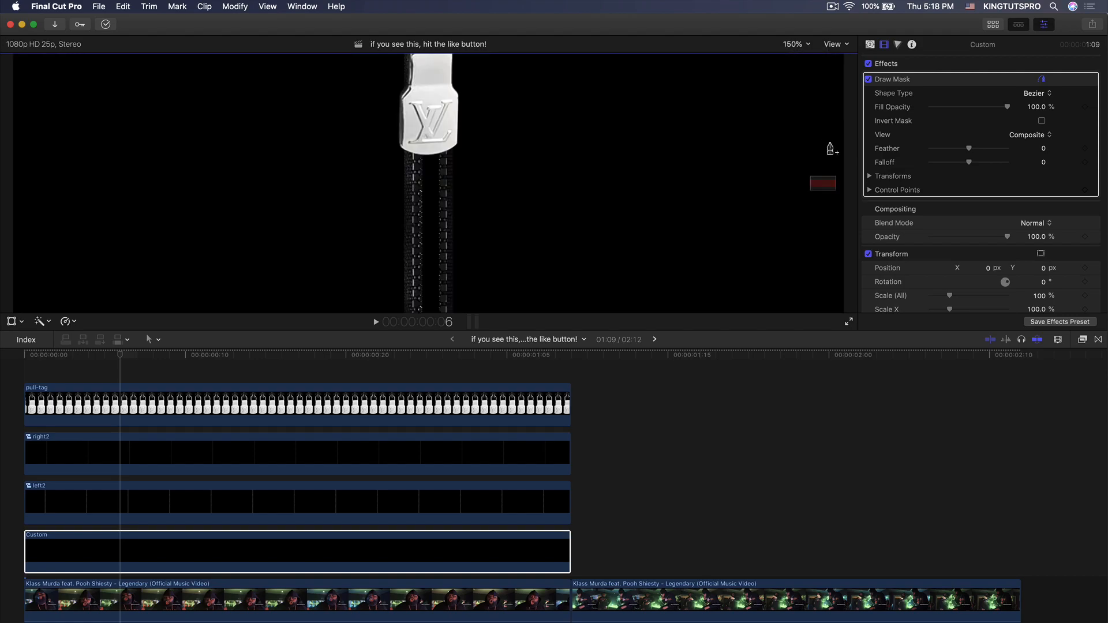
{"action": "left_click_drag", "start_coordinate": [827, 180], "coordinate": [826, 125]}
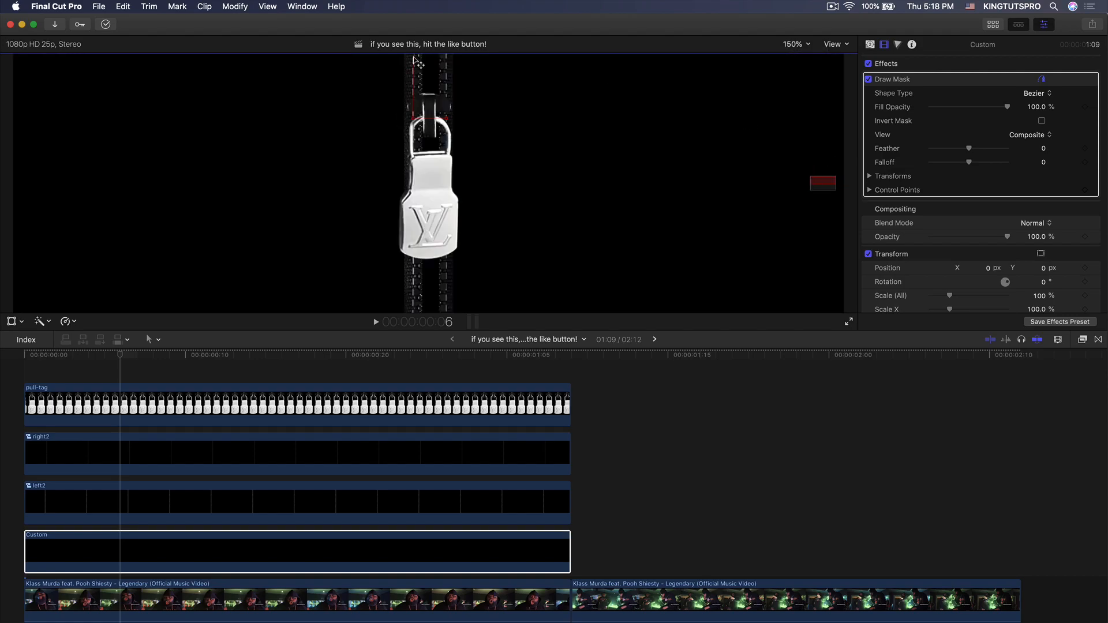
{"action": "left_click", "coordinate": [796, 44]}
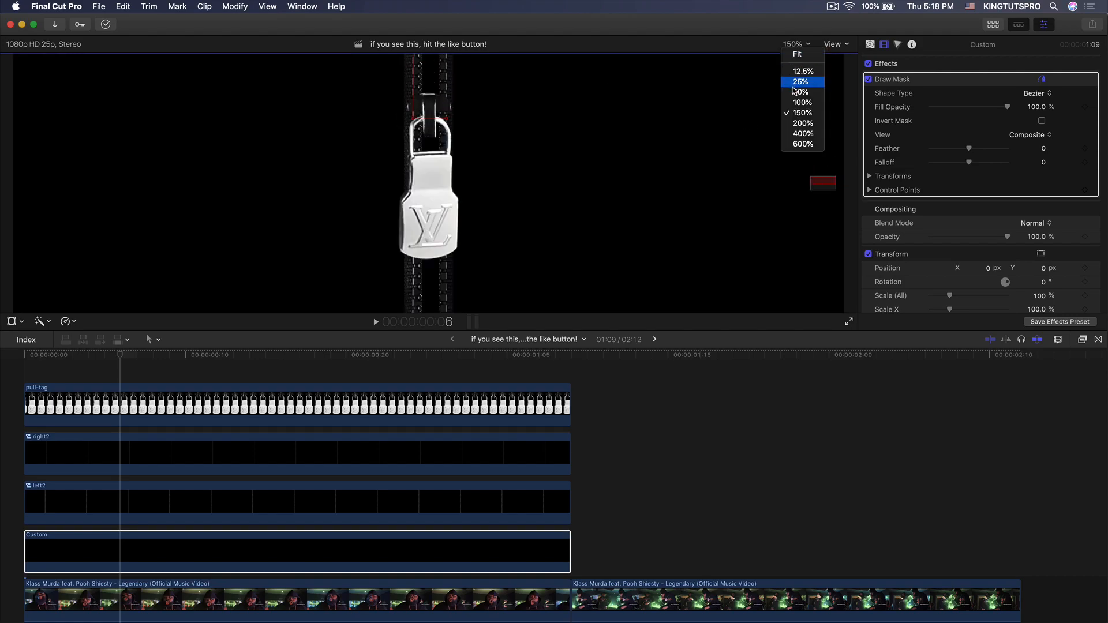
{"action": "left_click", "coordinate": [801, 92]}
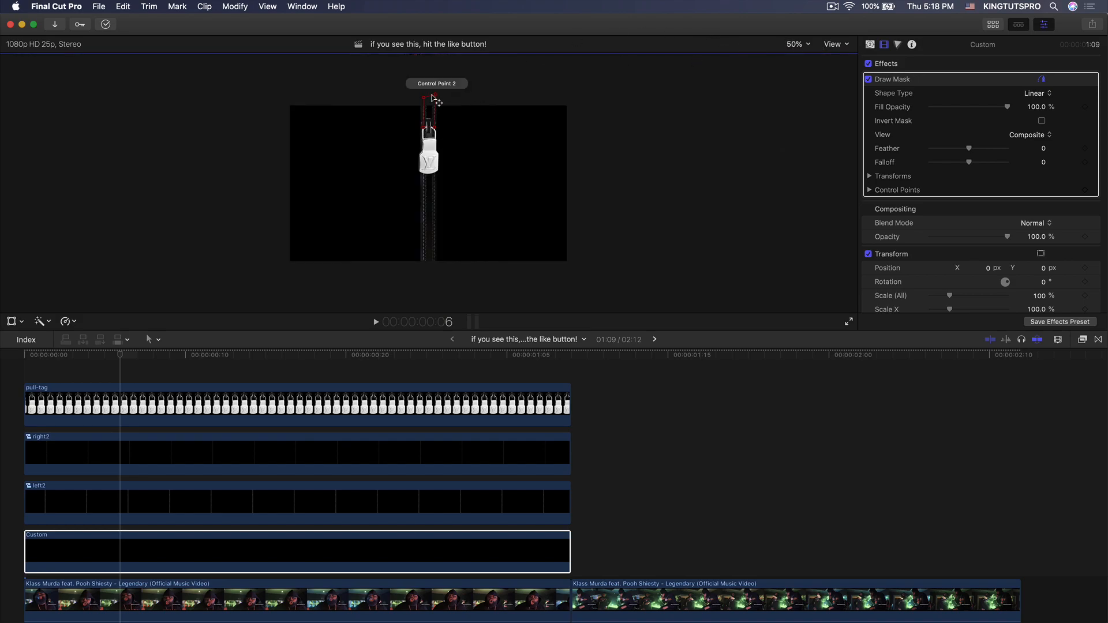
{"action": "key", "text": "shift+z"}
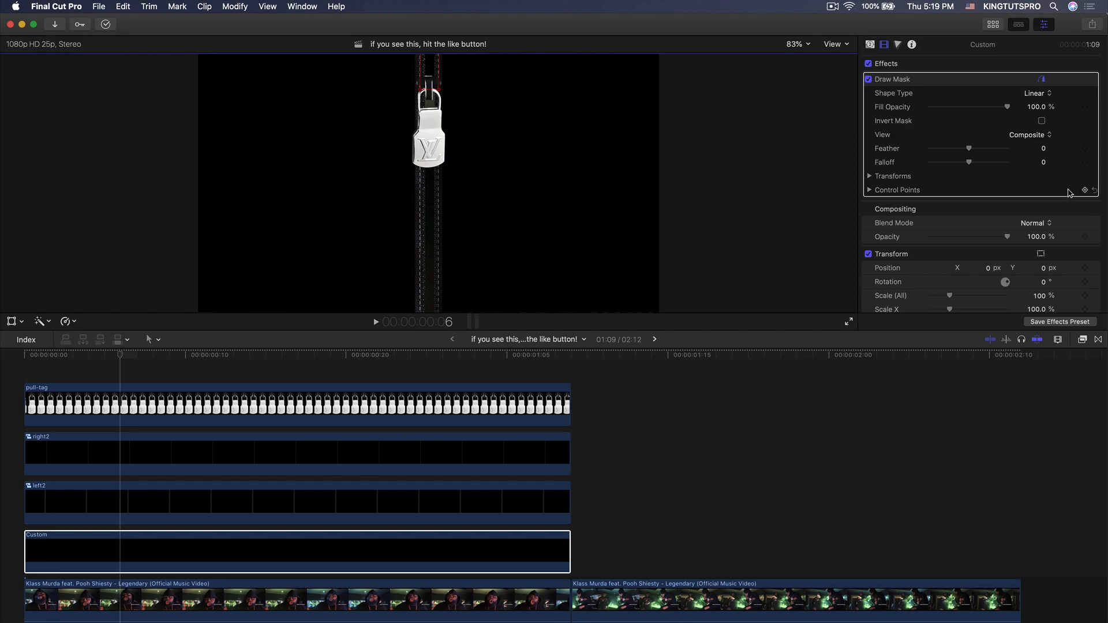
- Keyframe the mask's Control Points at frame 6, raise its lower edge to the slider at frame 5, and invert the mask
{"action": "left_click", "coordinate": [125, 379]}
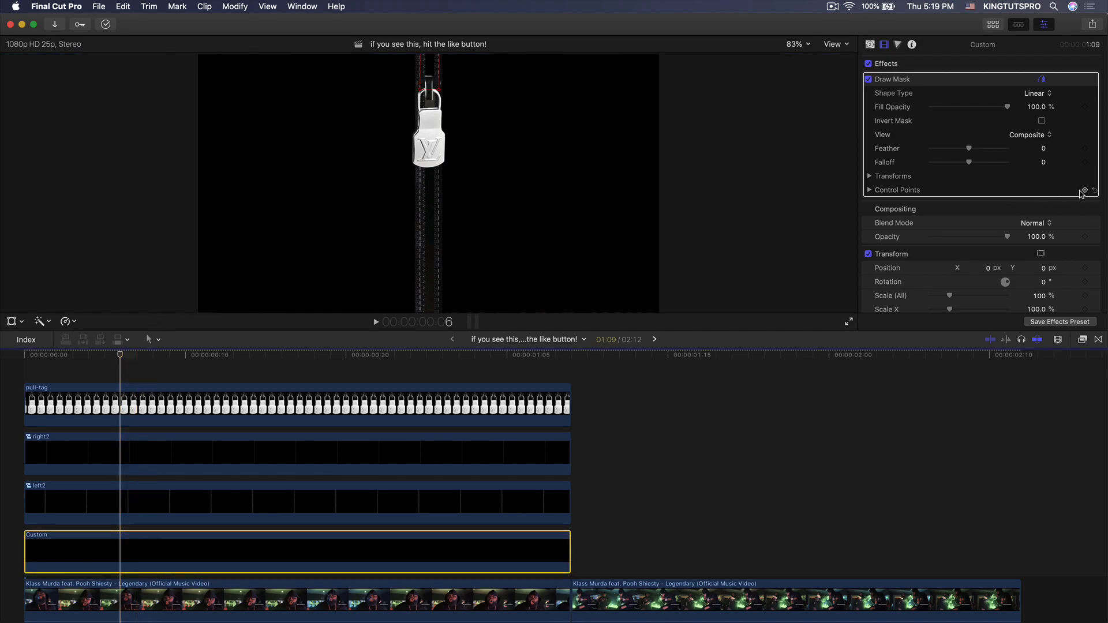
{"action": "key", "text": "Left"}
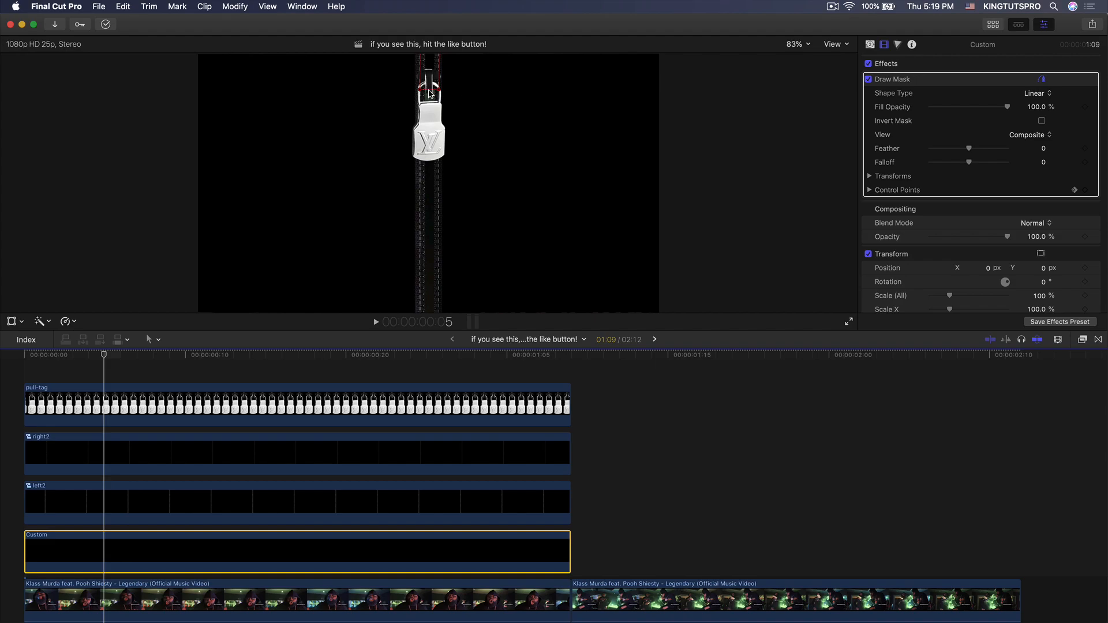
{"action": "left_click_drag", "start_coordinate": [430, 91], "coordinate": [432, 66]}
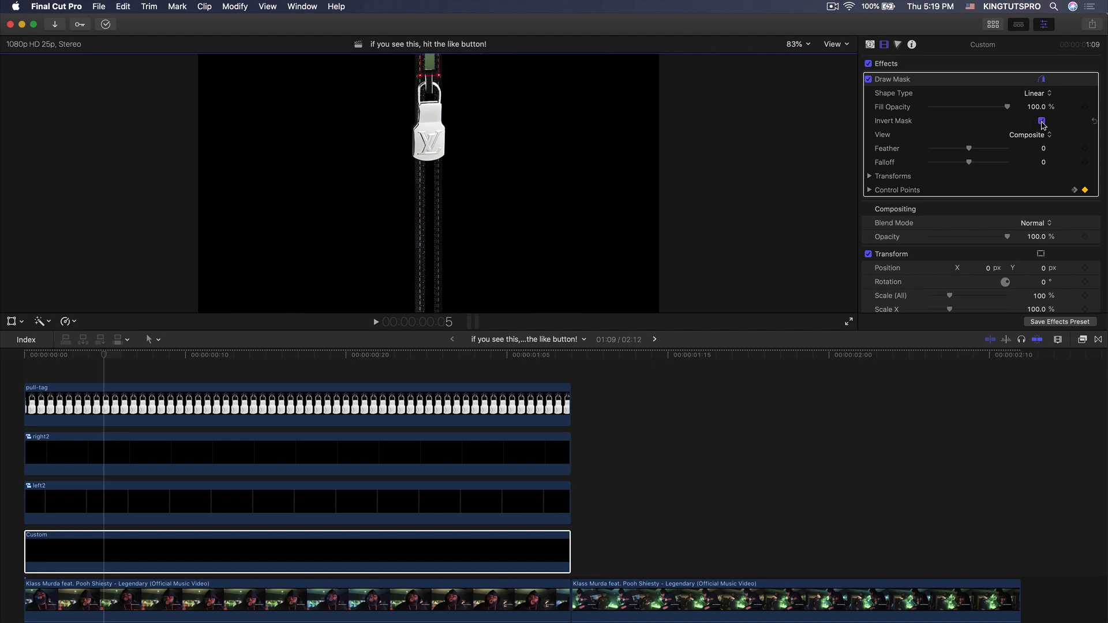
- Adjust the mask's lower edge to follow the slider frame by frame from frame 4 back to the start
{"action": "key", "text": "Left"}
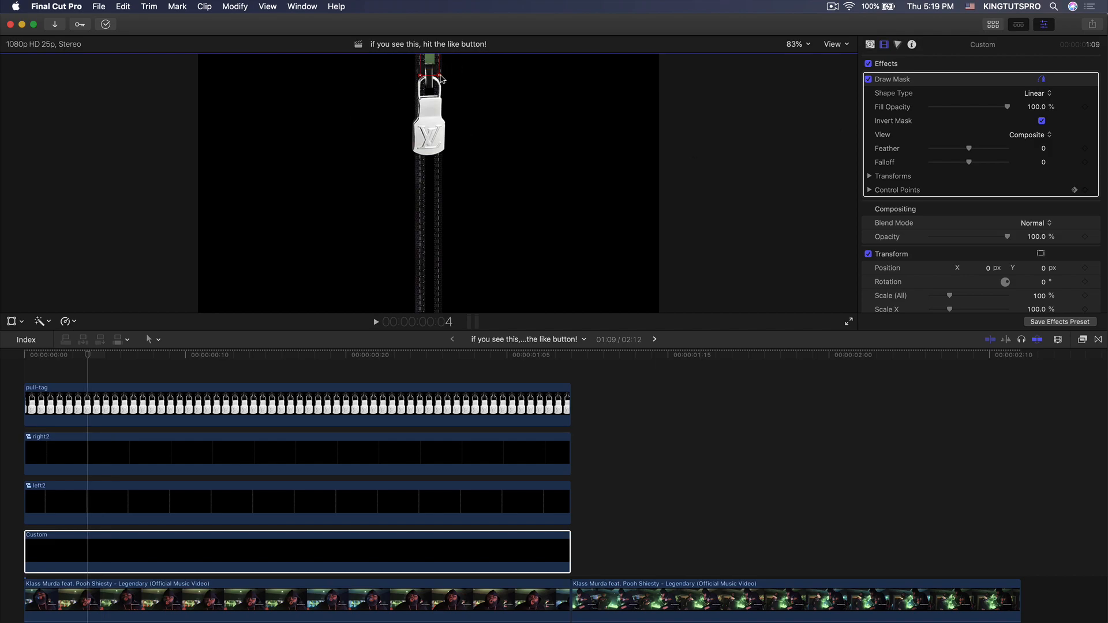
{"action": "key", "text": "Left"}
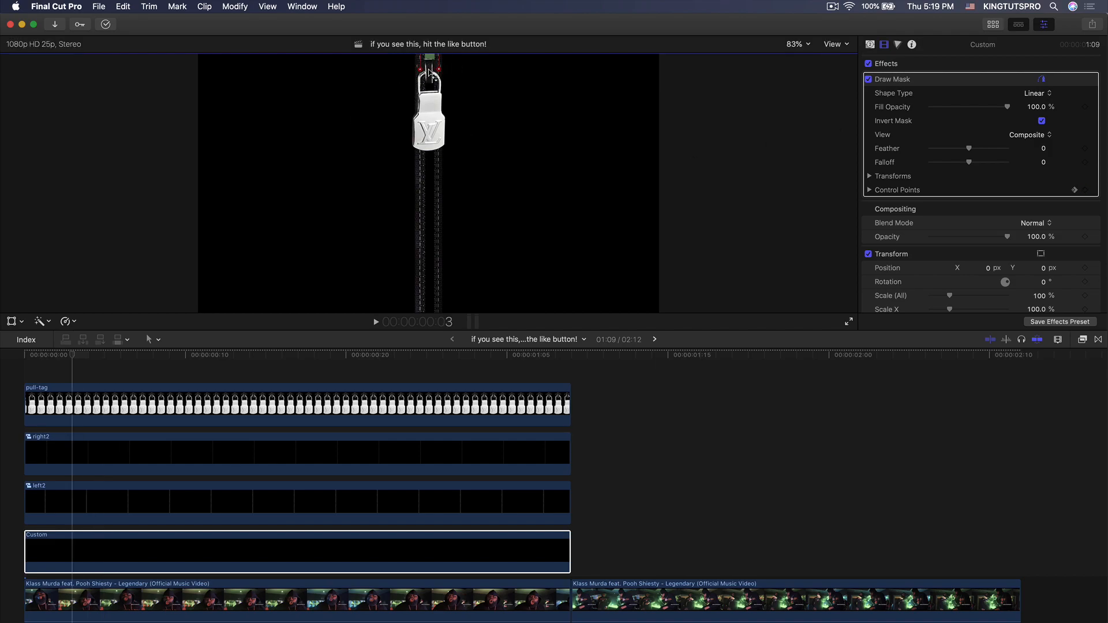
{"action": "key", "text": "Left"}
{"action": "key", "text": "Left"}
{"action": "key", "text": "Left"}
{"action": "key", "text": "Right"}
{"action": "key", "text": "Right"}
{"action": "key", "text": "Right"}
{"action": "key", "text": "Right"}
{"action": "key", "text": "Right"}
{"action": "key", "text": "Right"}
{"action": "key", "text": "Right"}
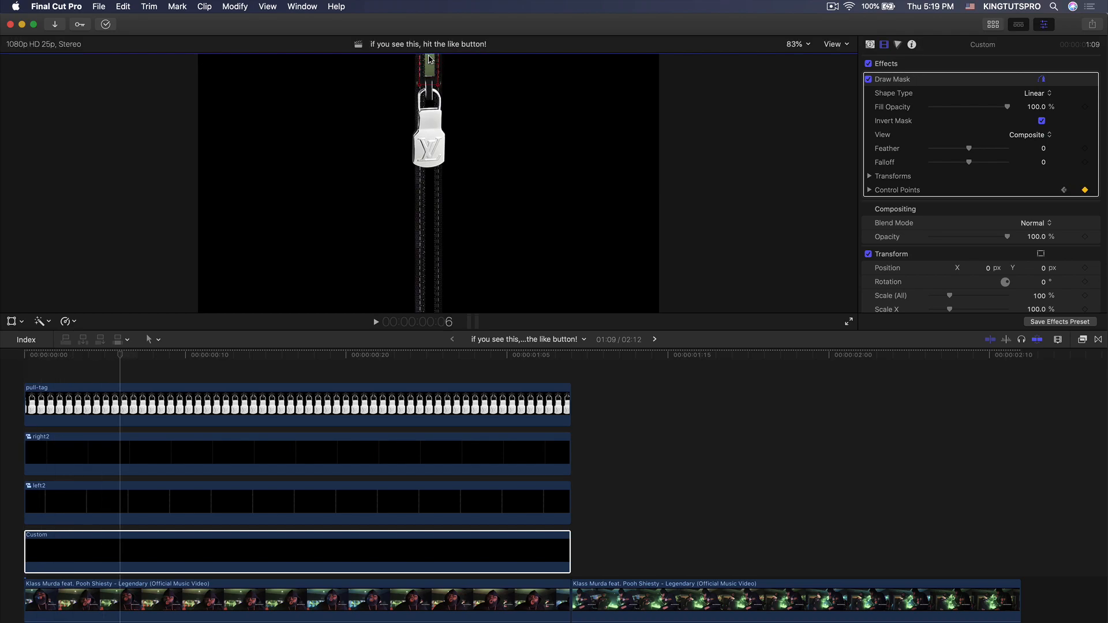
- Lower the mask's bottom control points to follow the slider from frame 6 through frame 12
{"action": "key", "text": "Right"}
{"action": "key", "text": "Left"}
{"action": "key", "text": "Left"}
{"action": "key", "text": "Right"}
{"action": "key", "text": "Right"}
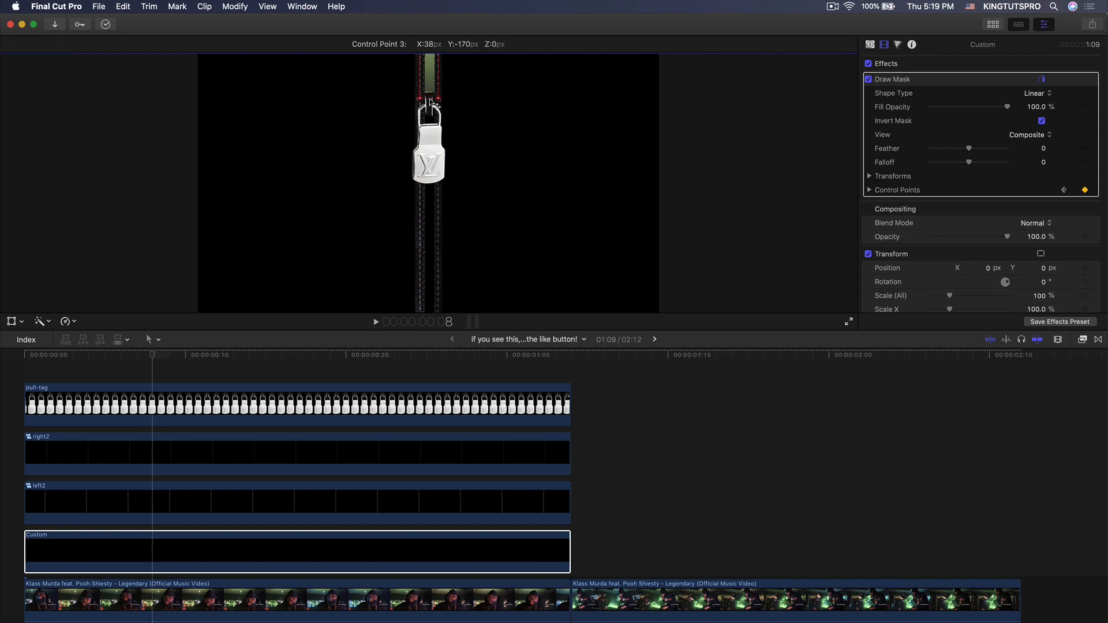
{"action": "key", "text": "Right"}
{"action": "key", "text": "Right"}
{"action": "left_click_drag", "start_coordinate": [429, 106], "coordinate": [428, 139]}
{"action": "key", "text": "Right"}
{"action": "key", "text": "Right"}
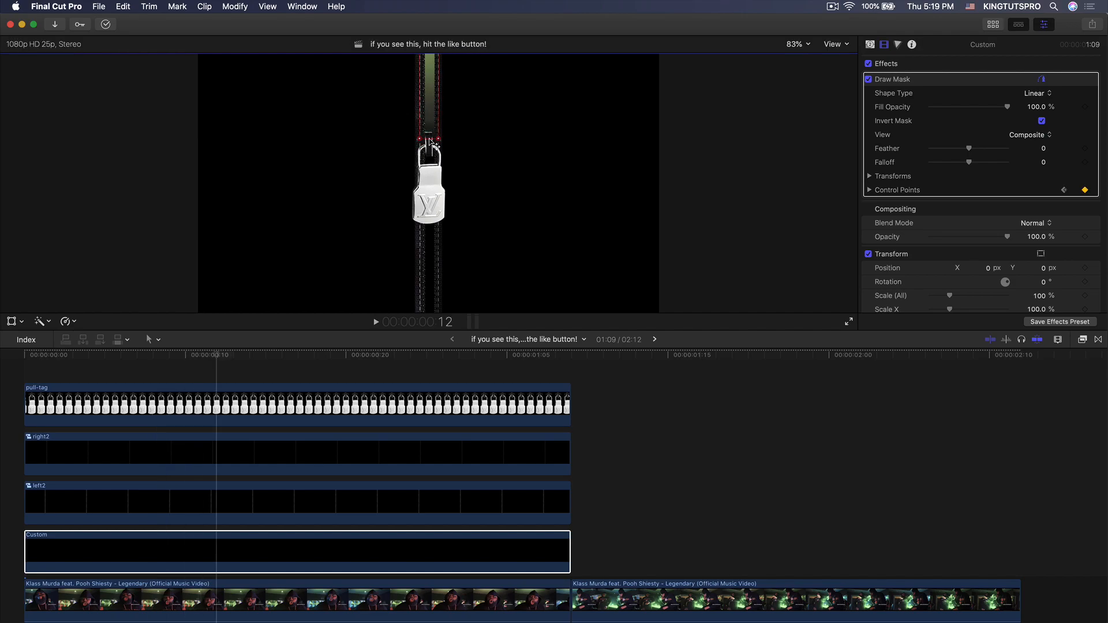
- Continue lowering the mask's bottom control points with the slider through frame 20 until the opening passes the frame's lower edge
{"action": "key", "text": "Right"}
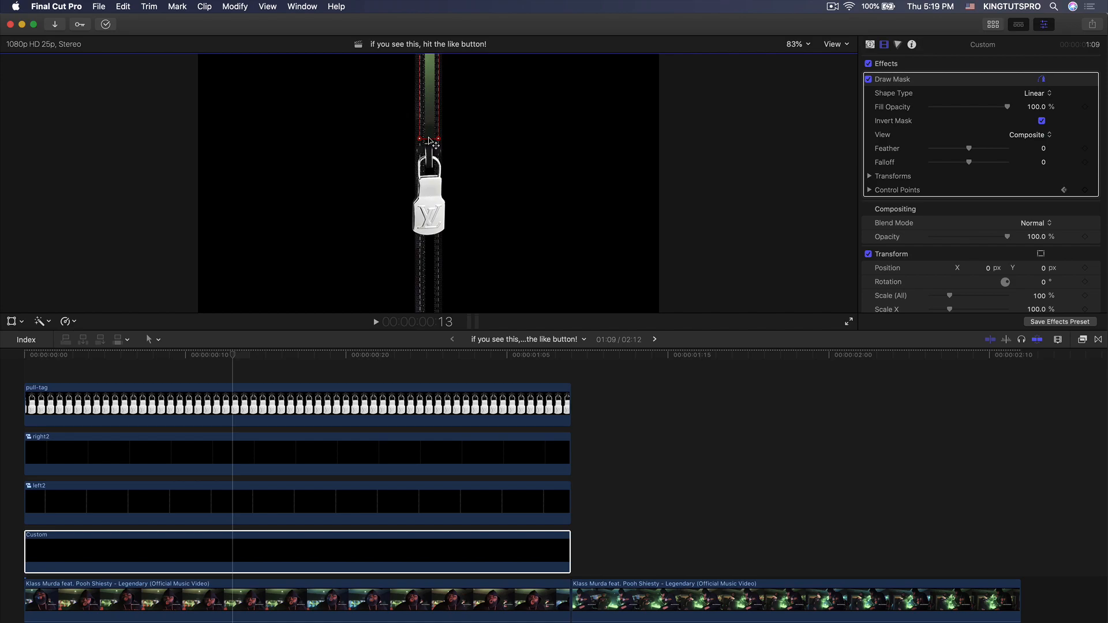
{"action": "left_click_drag", "start_coordinate": [429, 140], "coordinate": [428, 237]}
{"action": "key", "text": "Right"}
{"action": "key", "text": "Right"}
{"action": "key", "text": "Right"}
{"action": "key", "text": "Right"}
{"action": "key", "text": "Right"}
{"action": "key", "text": "Right"}
{"action": "key", "text": "Right"}
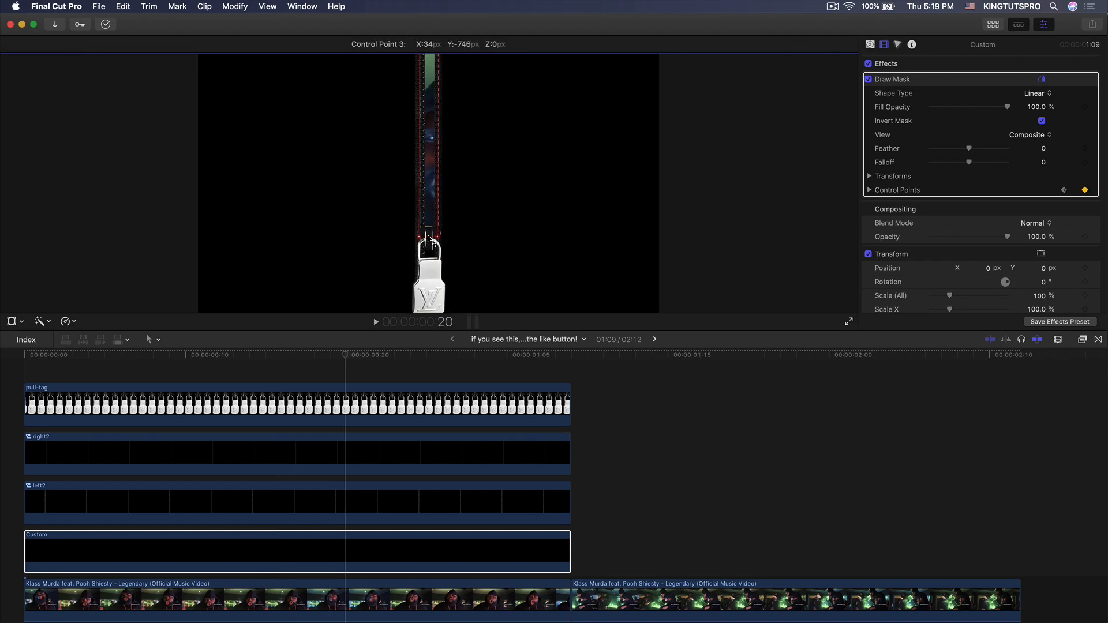
{"action": "key", "text": "Right"}
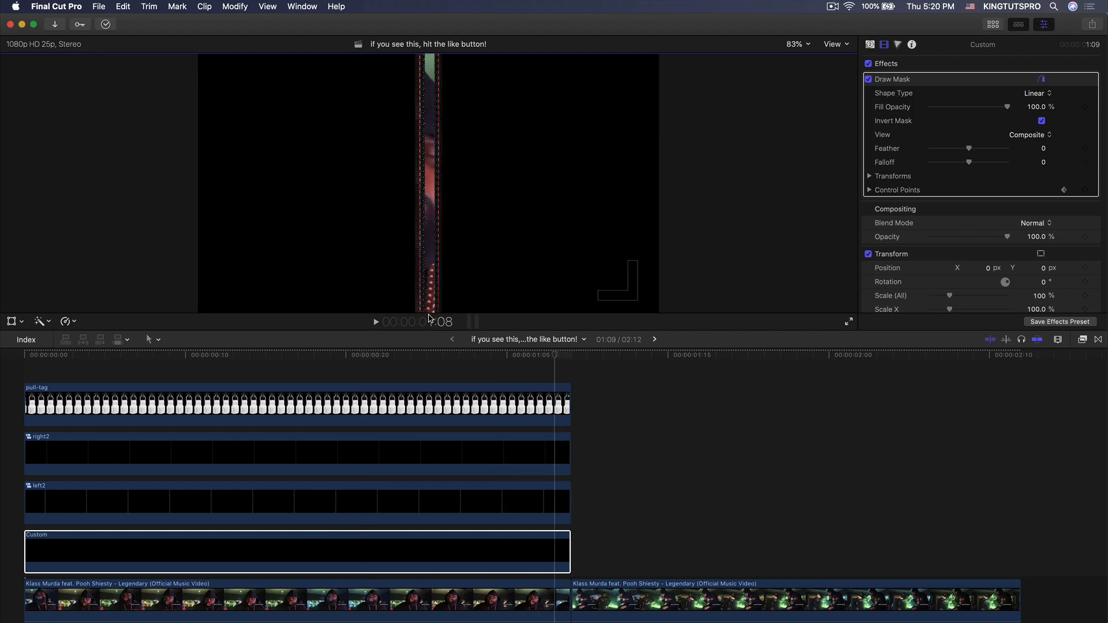
- Scrub and play the zipper section to check that the mask opening follows the pull-tag
{"action": "left_click", "coordinate": [475, 352]}
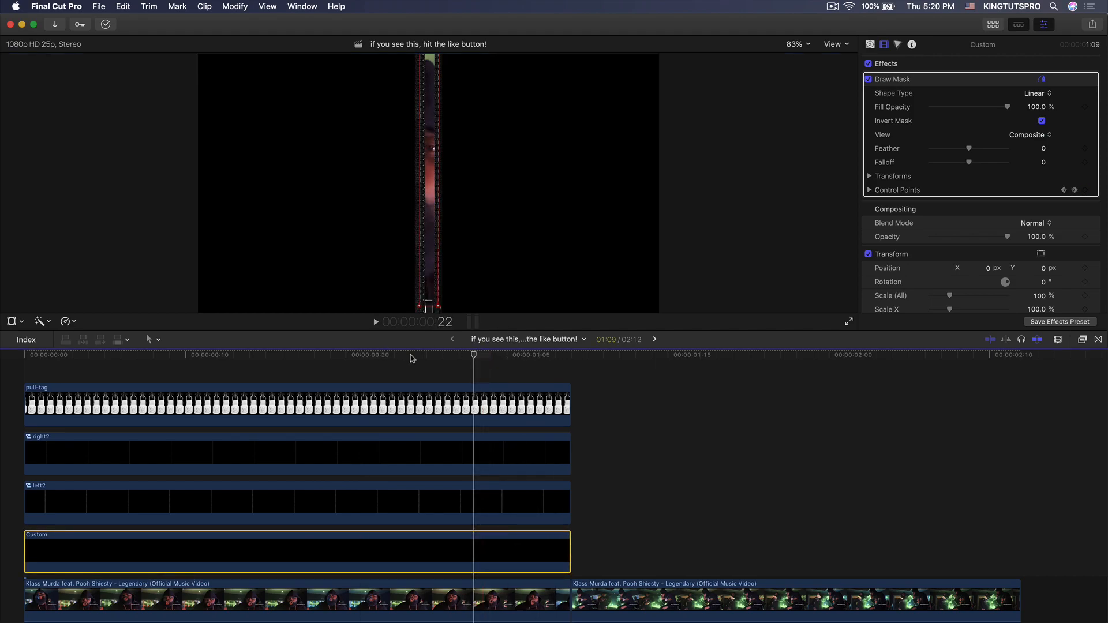
{"action": "left_click_drag", "start_coordinate": [397, 354], "coordinate": [173, 354]}
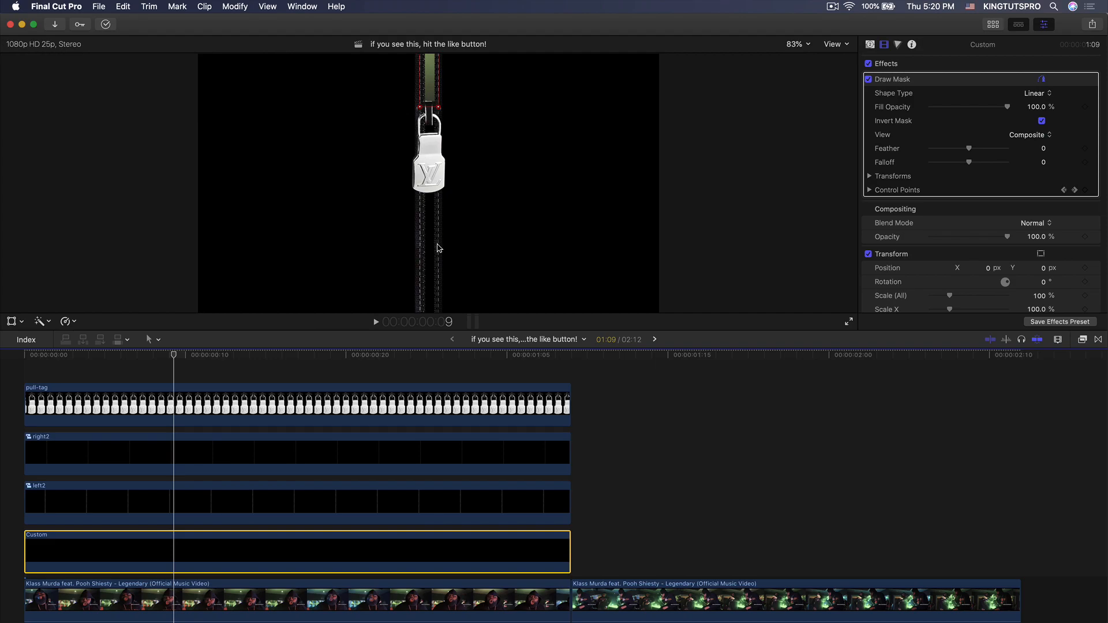
{"action": "key", "text": "Right"}
{"action": "key", "text": "Right"}
{"action": "key", "text": "Right"}
{"action": "key", "text": "Right"}
{"action": "key", "text": "space"}
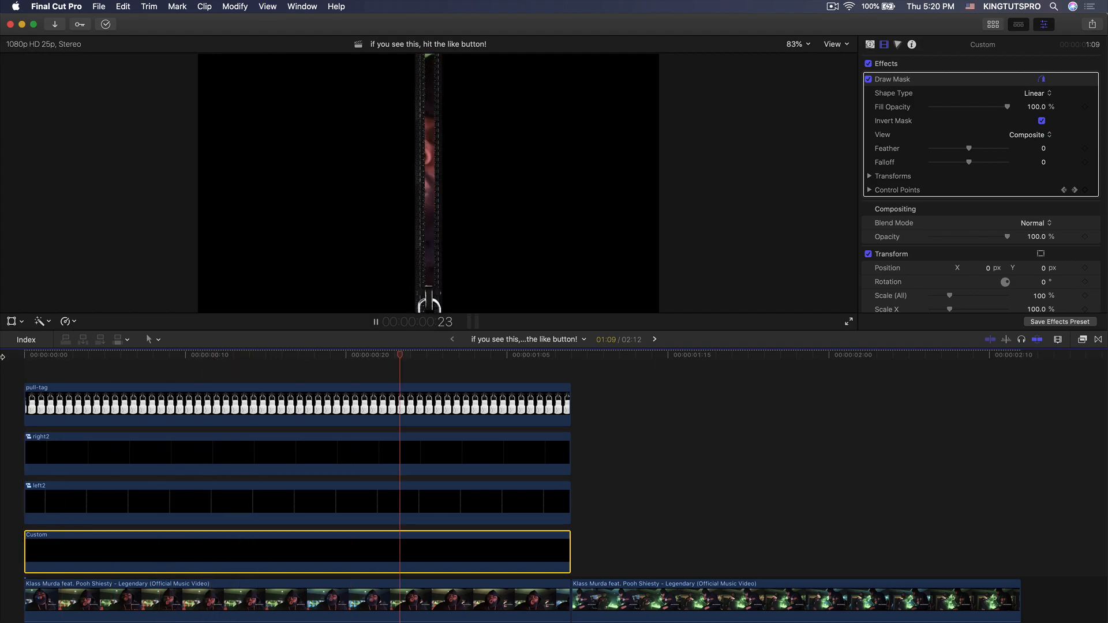
{"action": "key", "text": "space"}
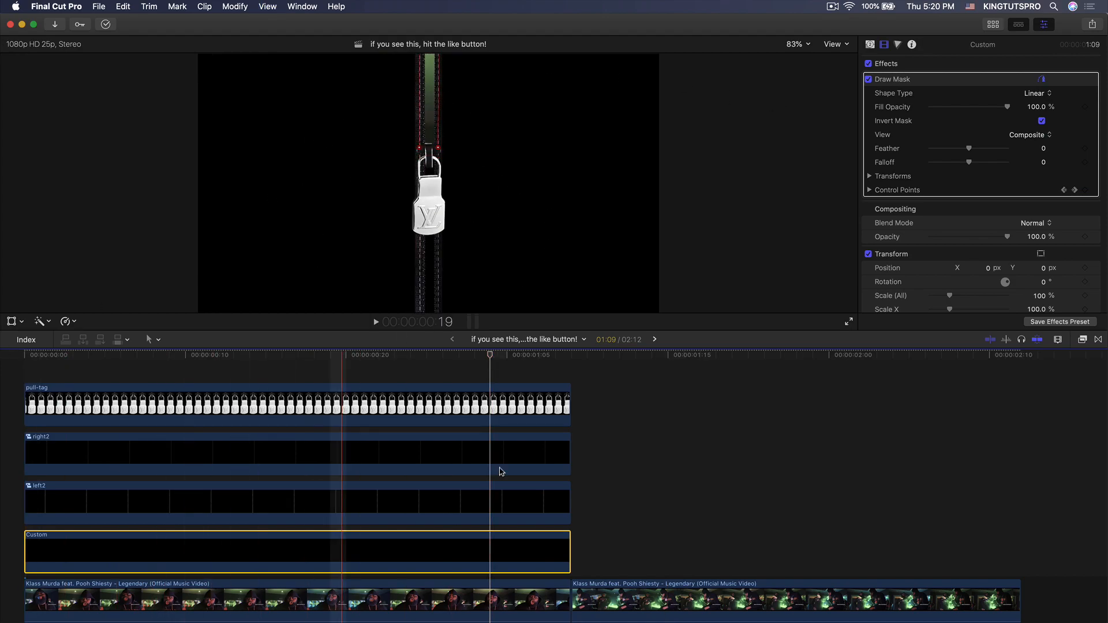
- Trim the pull-tag and Custom clips to end at 1:06 and split left2 and right2 at that point
{"action": "key", "text": "Right"}
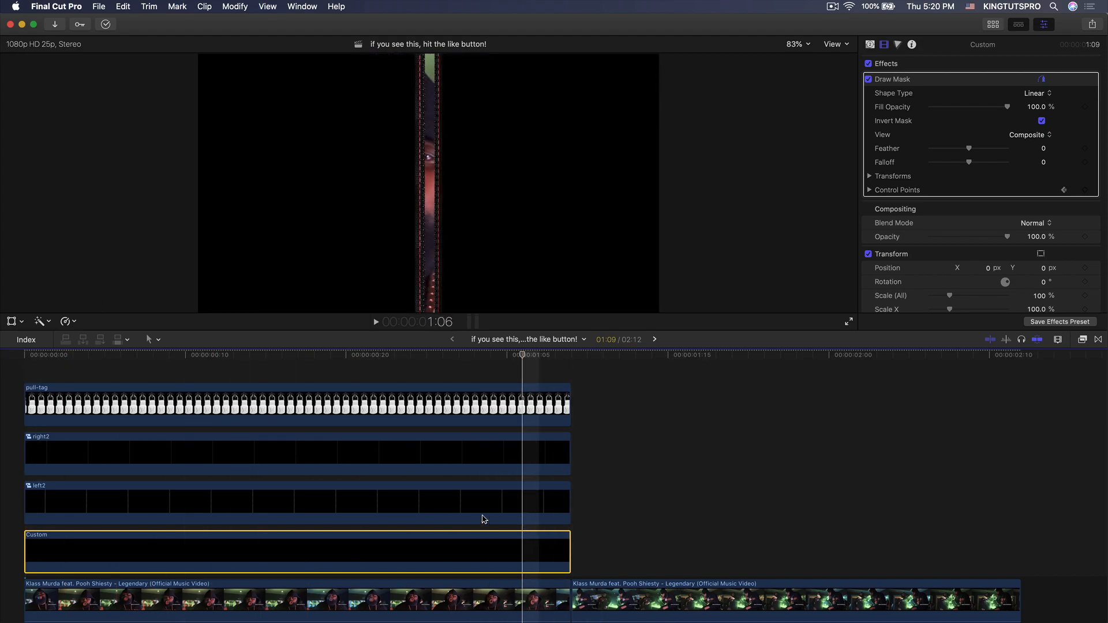
{"action": "left_click_drag", "start_coordinate": [538, 491], "coordinate": [571, 496]}
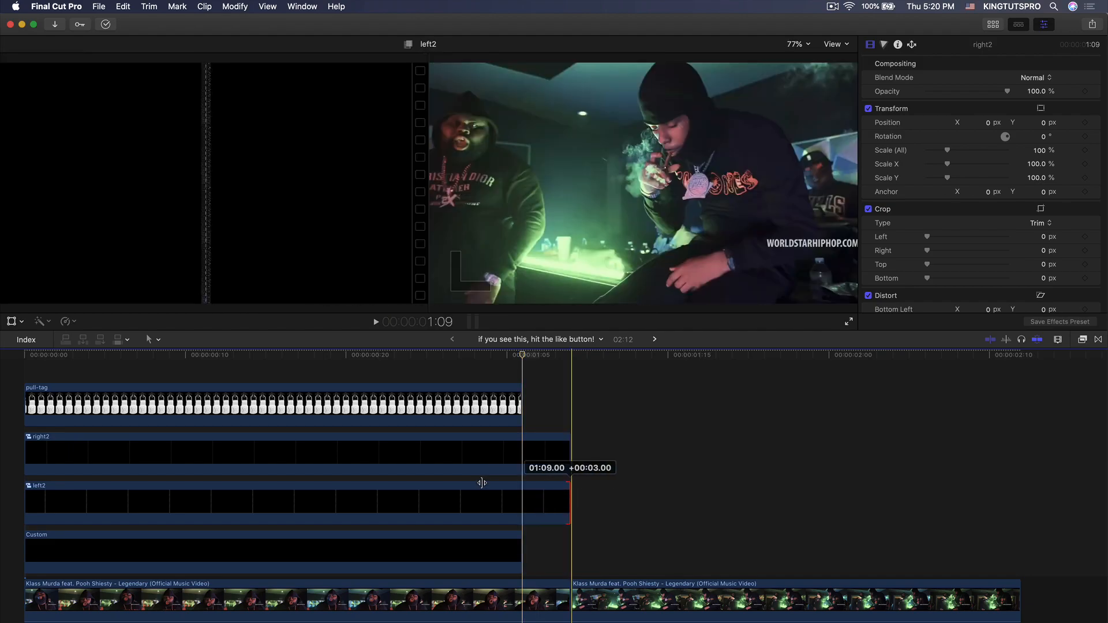
{"action": "key", "text": "b"}
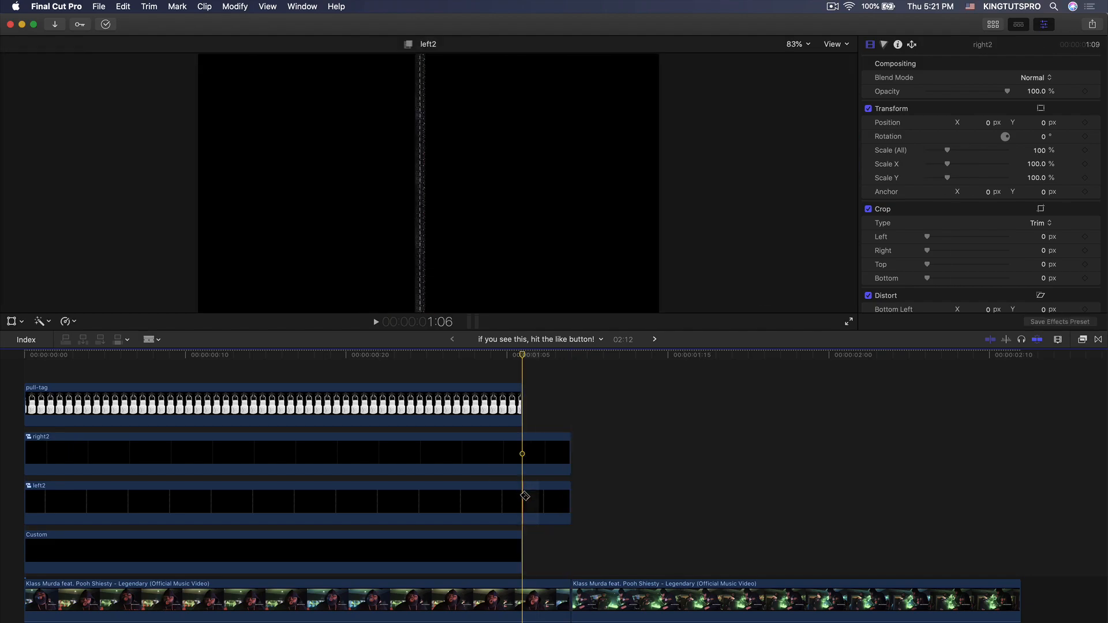
{"action": "left_click", "coordinate": [525, 497]}
{"action": "left_click", "coordinate": [526, 446]}
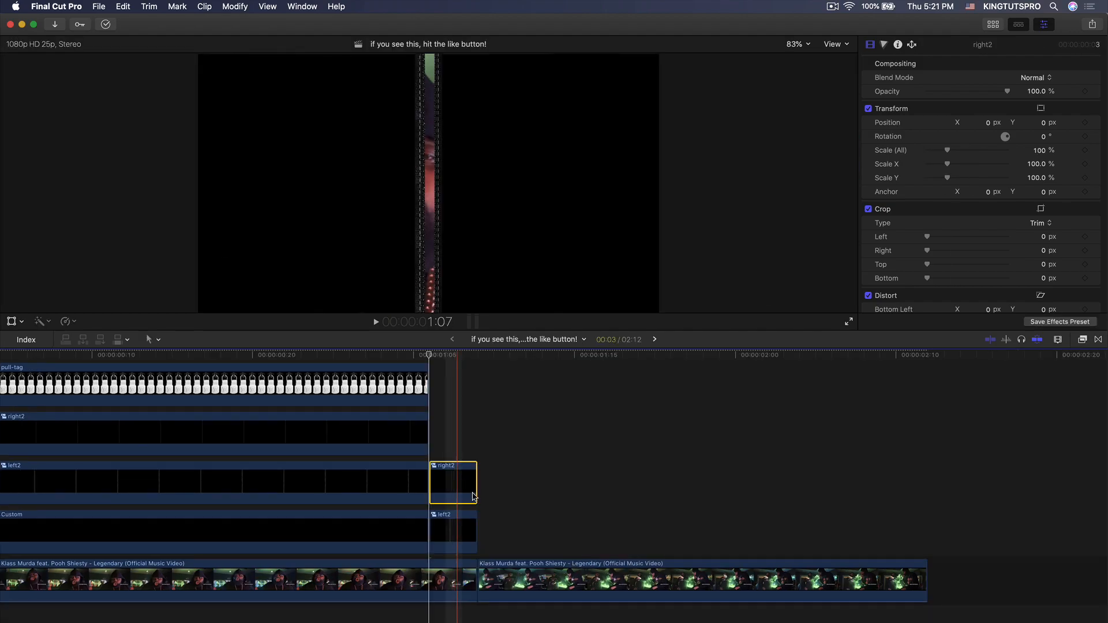
- Retime the split right2 and left2 end segments to Slow (19%), giving both the same length
{"action": "left_click_drag", "start_coordinate": [499, 529], "coordinate": [661, 441]}
{"action": "key", "text": "super+r"}
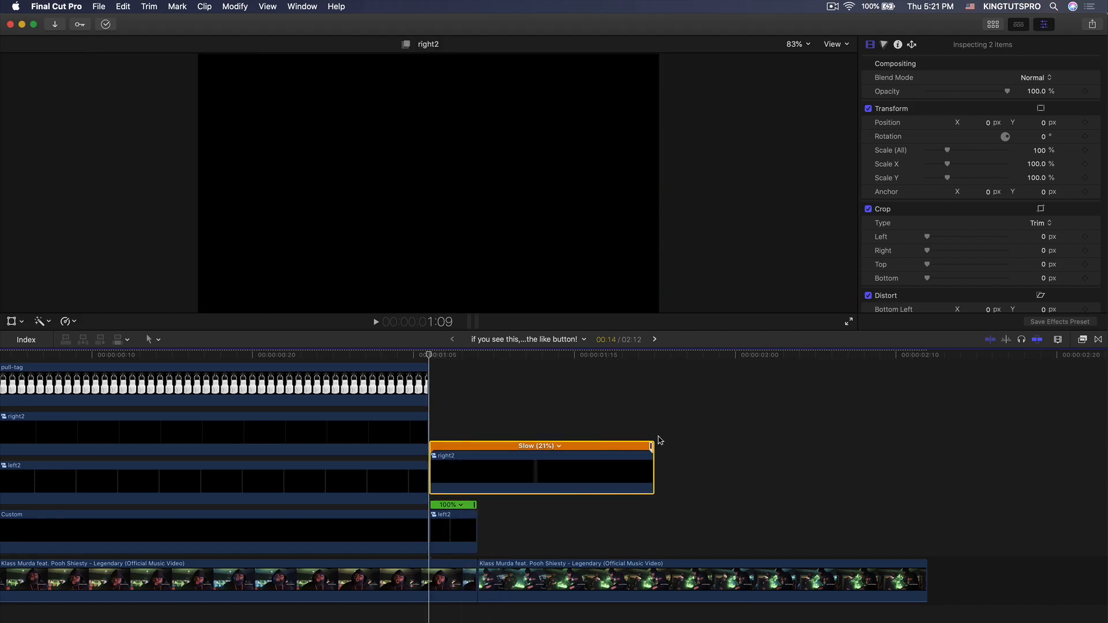
{"action": "key", "text": "space"}
{"action": "key", "text": "space"}
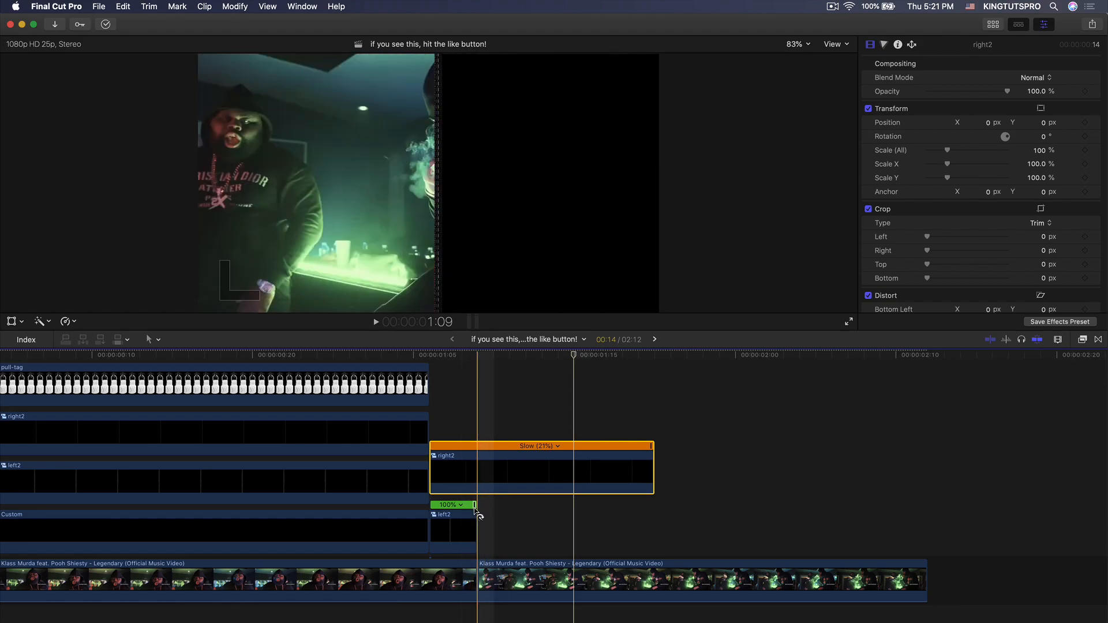
{"action": "left_click_drag", "start_coordinate": [474, 505], "coordinate": [660, 521]}
{"action": "key", "text": "space"}
{"action": "key", "text": "space"}
{"action": "left_click_drag", "start_coordinate": [651, 446], "coordinate": [668, 446]}
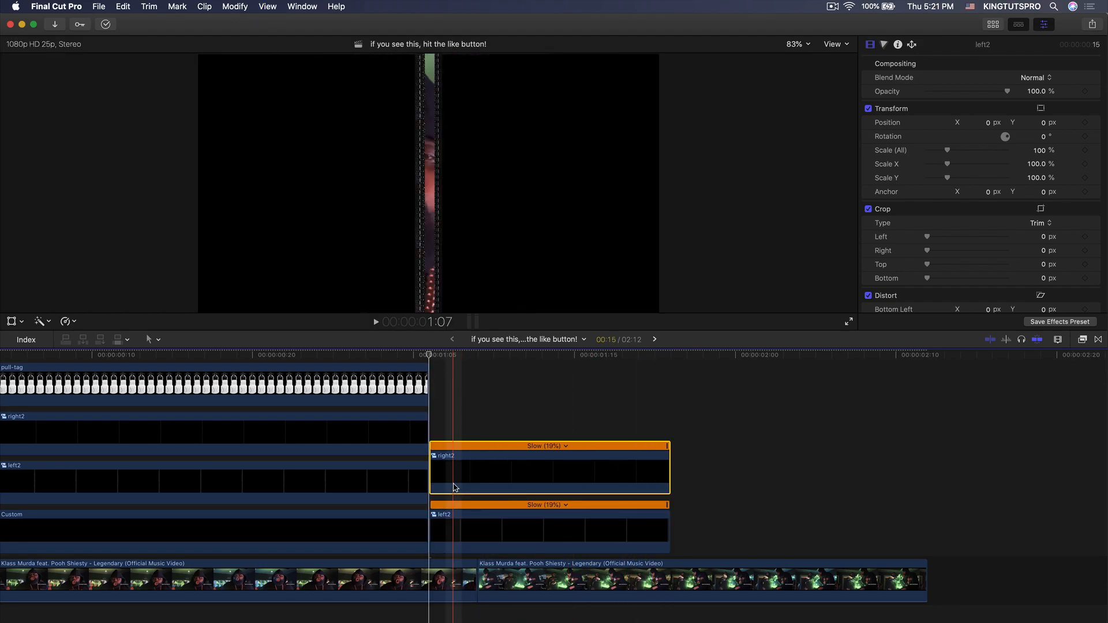
- Keyframe the slowed right2 segment's position at 1:06 and move it right out of frame at 1:12
{"action": "key", "text": "v"}
{"action": "key", "text": "v"}
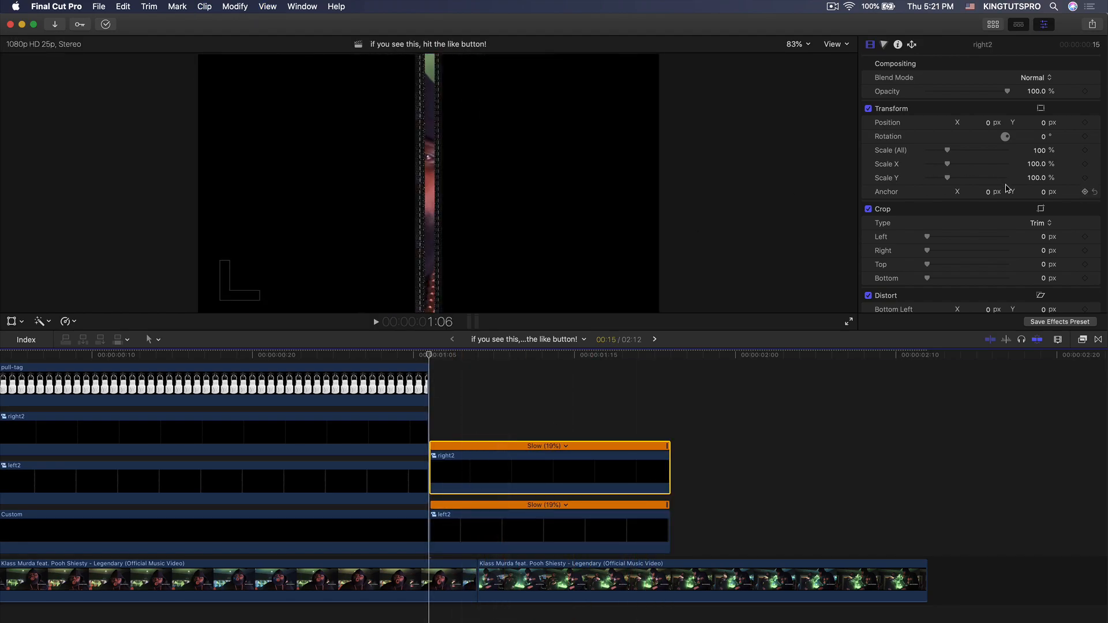
{"action": "left_click", "coordinate": [1085, 122]}
{"action": "left_click", "coordinate": [524, 354]}
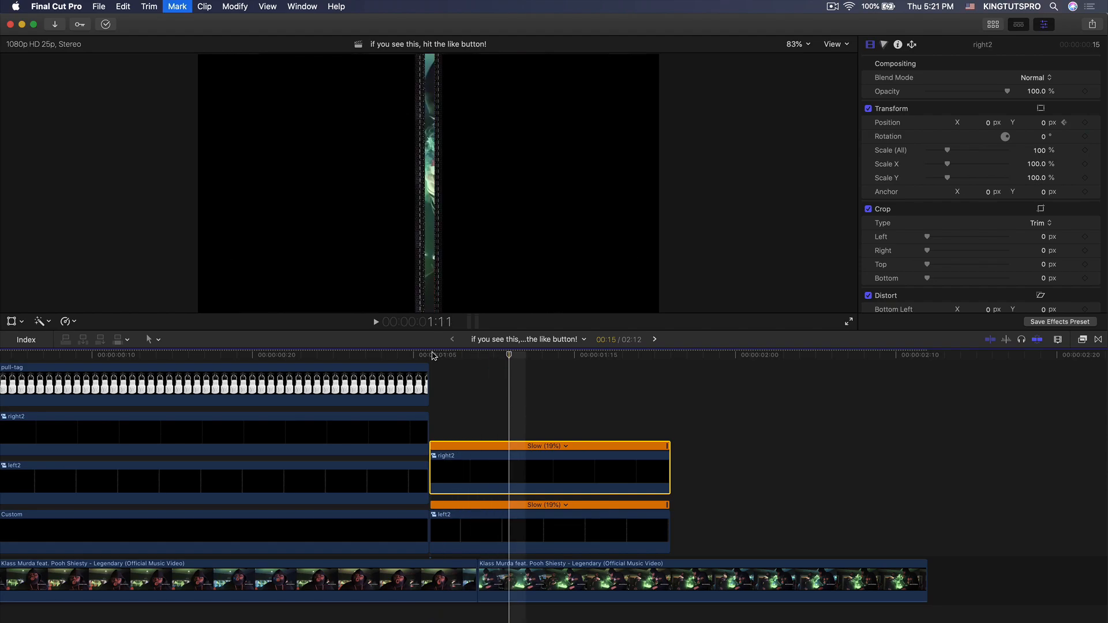
{"action": "left_click_drag", "start_coordinate": [988, 123], "coordinate": [988, 40]}
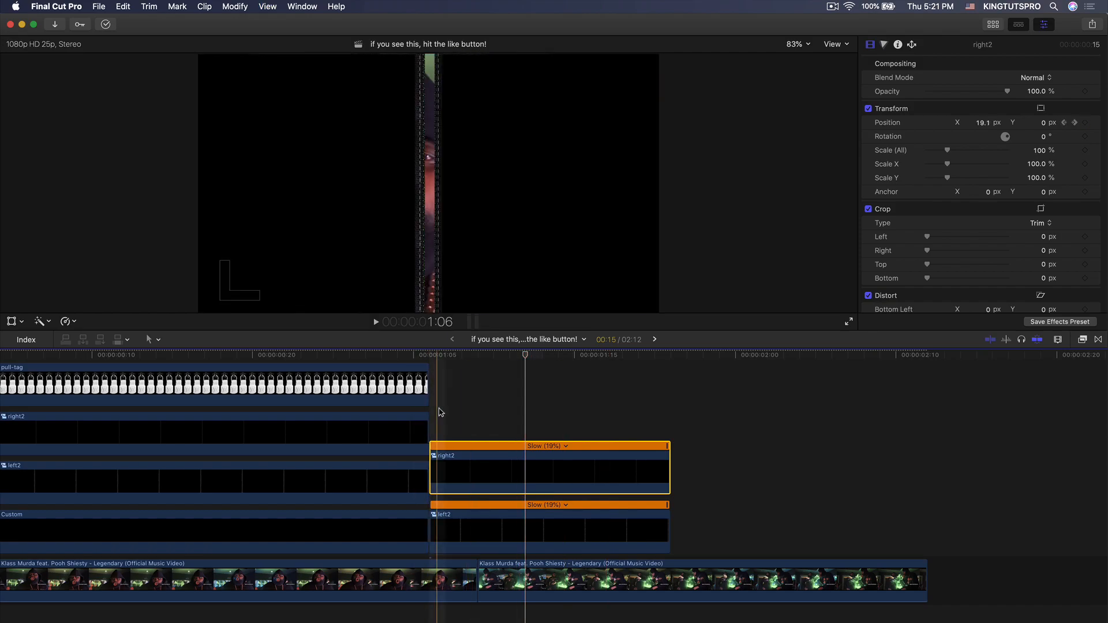
- Animate the slowed left2 segment's X position from 0 px at 1:06 to about -959 px at 1:12
{"action": "left_click", "coordinate": [437, 532]}
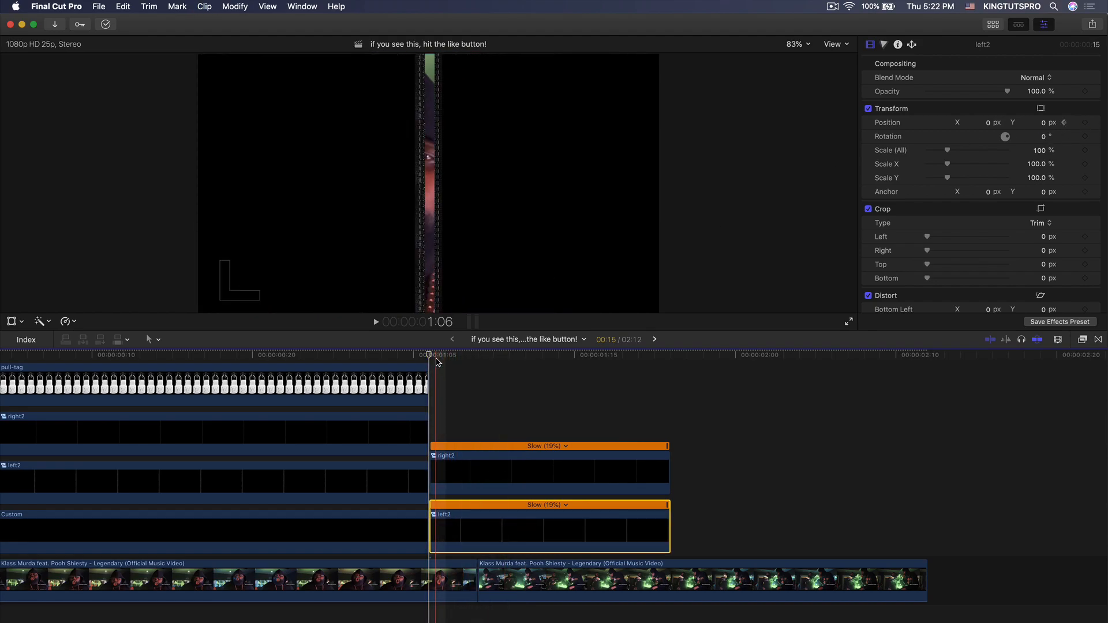
{"action": "left_click_drag", "start_coordinate": [429, 356], "coordinate": [525, 356]}
{"action": "left_click_drag", "start_coordinate": [988, 123], "coordinate": [1005, 123]}
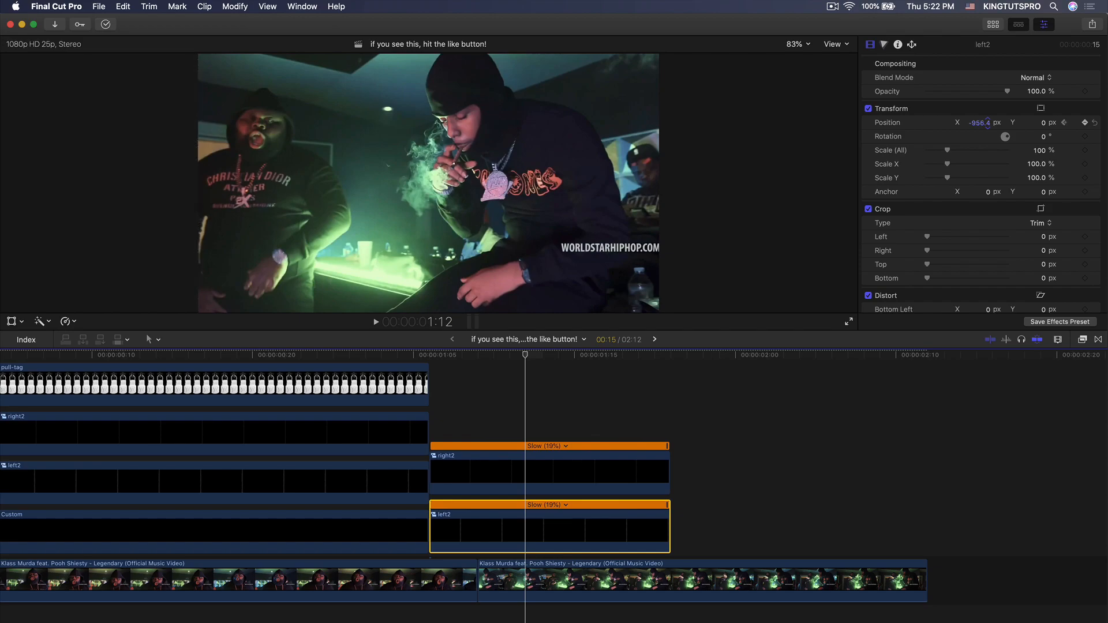
- Play back the whole zipper sequence to check the opening and the separation of the two halves
{"action": "key", "text": "space"}
{"action": "key", "text": "space"}
{"action": "key", "text": "space"}
{"action": "key", "text": "space"}
{"action": "scroll", "coordinate": [425, 387], "scroll_direction": "left", "scroll_amount": 4}
{"action": "scroll", "coordinate": [424, 387], "scroll_direction": "up", "scroll_amount": 1}
{"action": "key", "text": "space"}
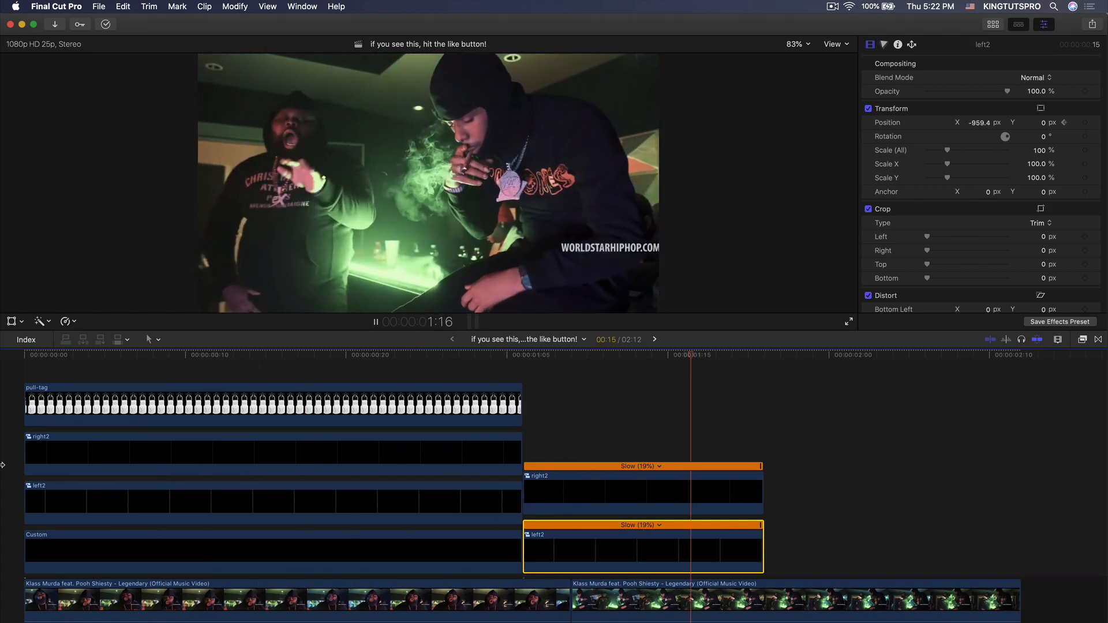
- Combine all the zipper layers above the music video into a compound clip named final
{"action": "left_click_drag", "start_coordinate": [816, 566], "coordinate": [357, 412]}
{"action": "right_click", "coordinate": [356, 412]}
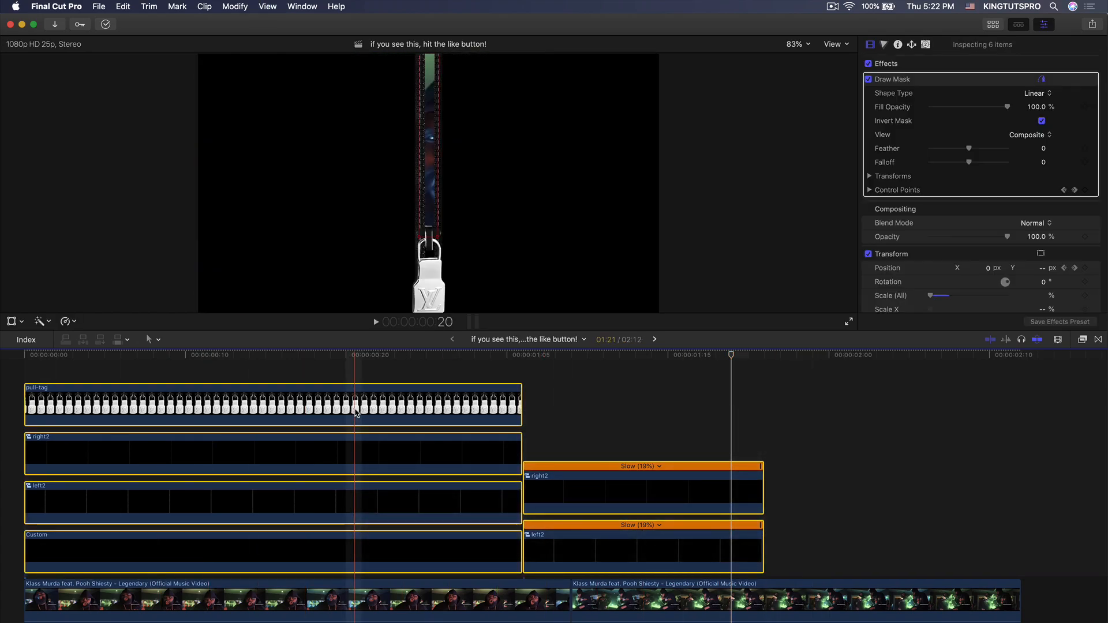
{"action": "left_click", "coordinate": [384, 414]}
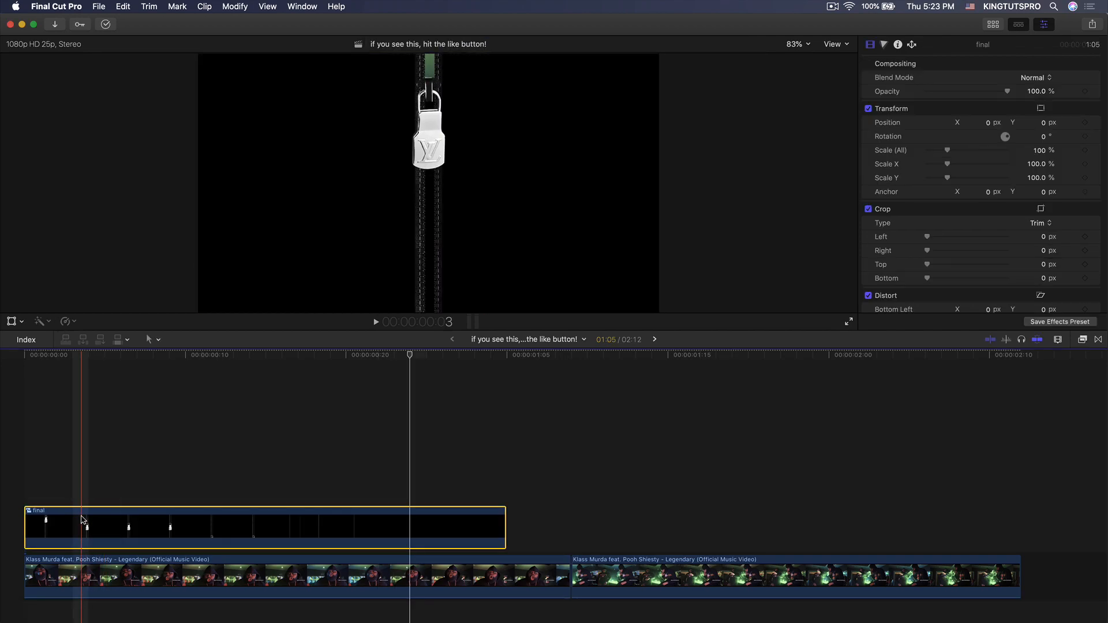
- Move the final compound clip over the second shot, reverse its playback and preview it
{"action": "left_click_drag", "start_coordinate": [82, 523], "coordinate": [596, 524]}
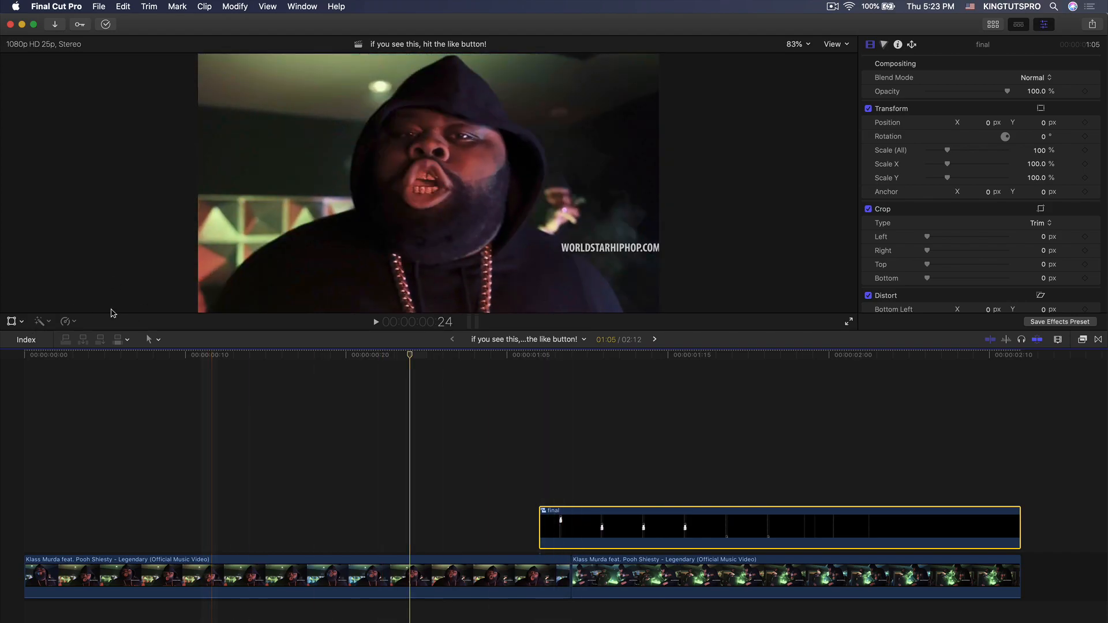
{"action": "left_click", "coordinate": [65, 322]}
{"action": "left_click", "coordinate": [93, 403]}
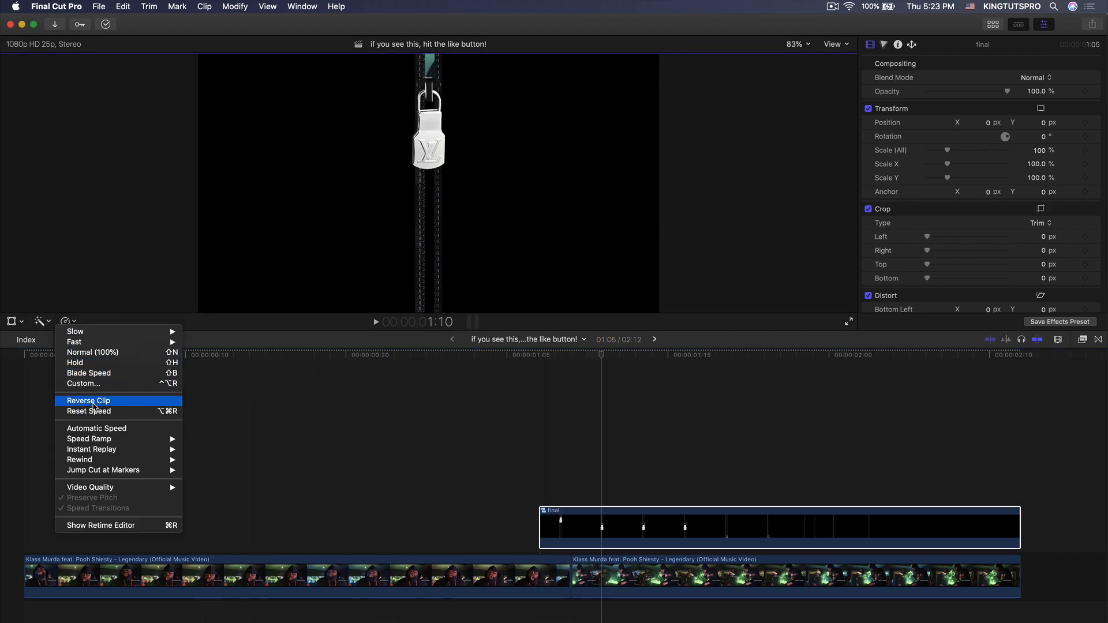
{"action": "key", "text": "space"}
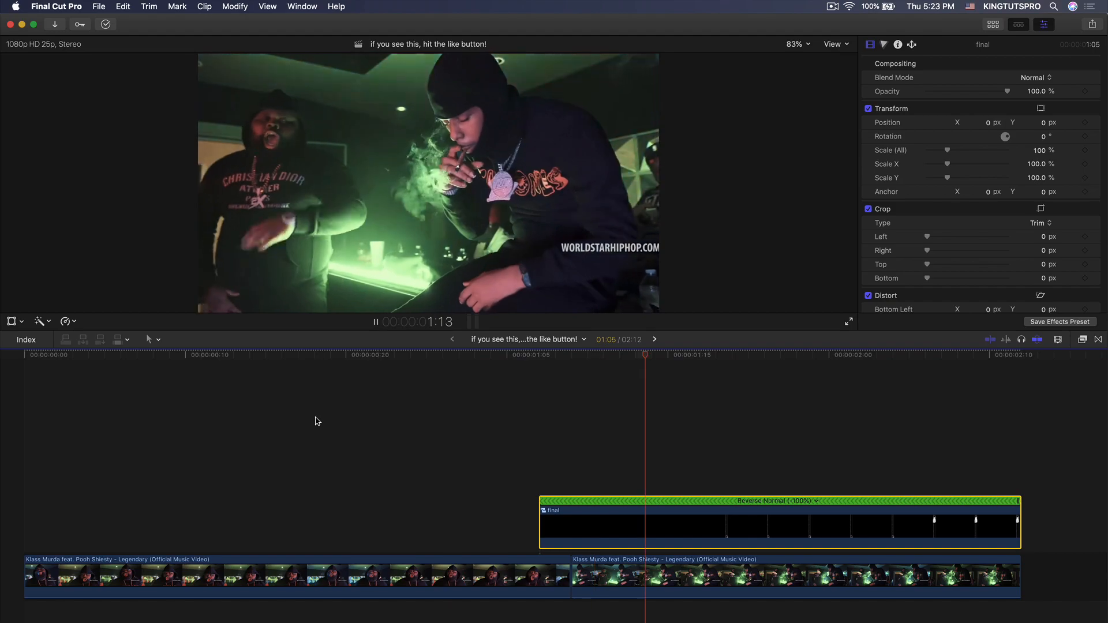
{"action": "key", "text": "space"}
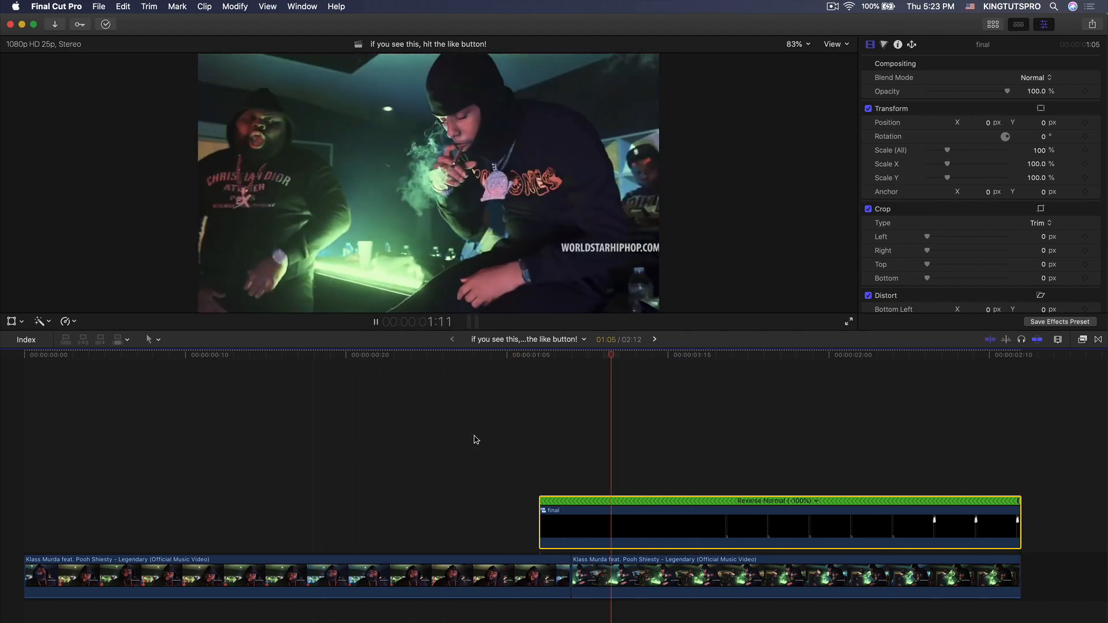
- Duplicate the reversed final clip to the timeline start, reverse that copy to normal playback and preview it
{"action": "left_click_drag", "start_coordinate": [642, 509], "coordinate": [162, 475]}
{"action": "left_click", "coordinate": [142, 356]}
{"action": "left_click", "coordinate": [65, 323]}
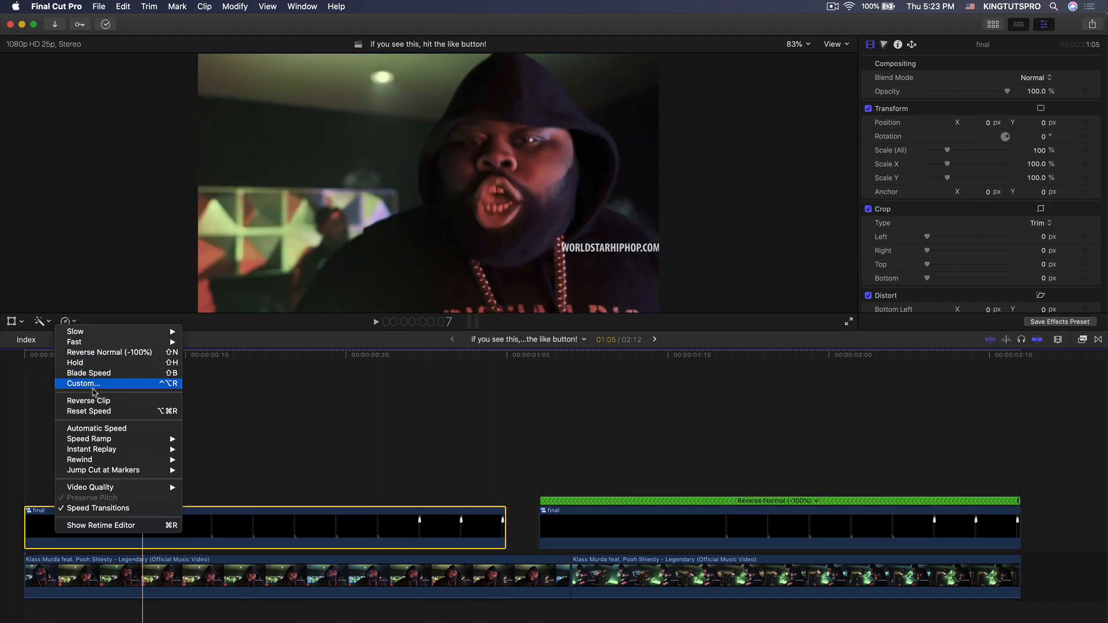
{"action": "left_click", "coordinate": [101, 407]}
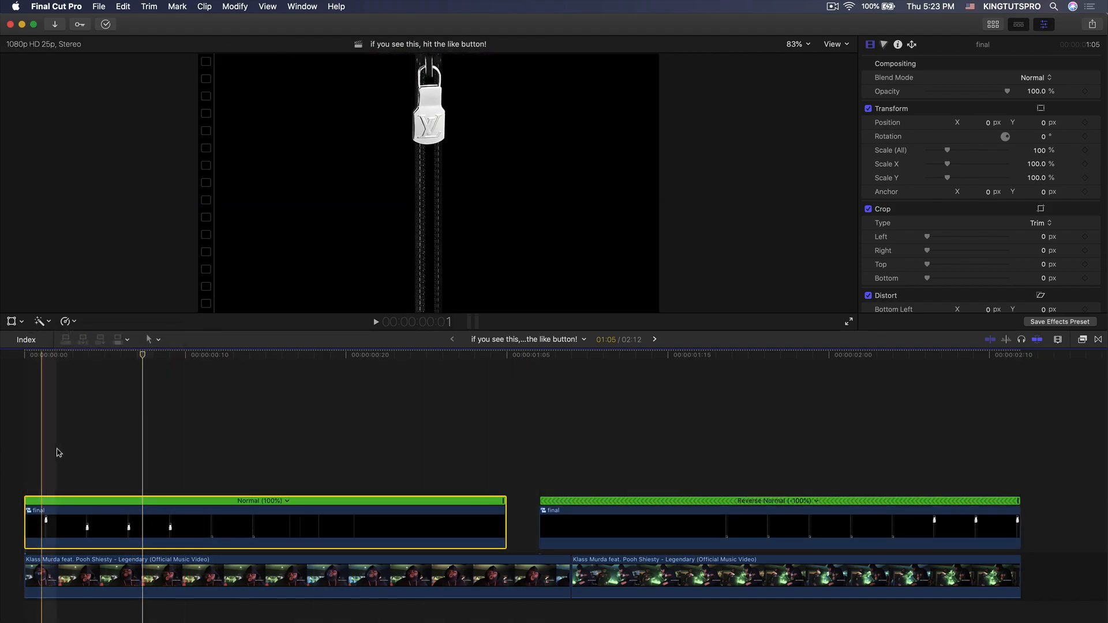
{"action": "key", "text": "space"}
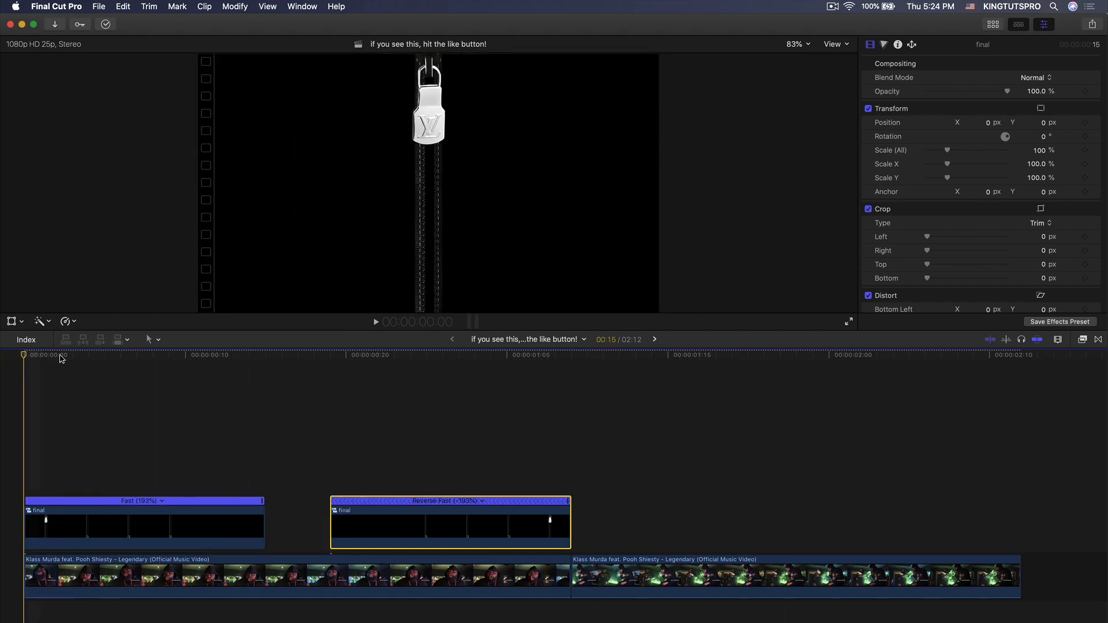
{"action": "left_click", "coordinate": [114, 356]}
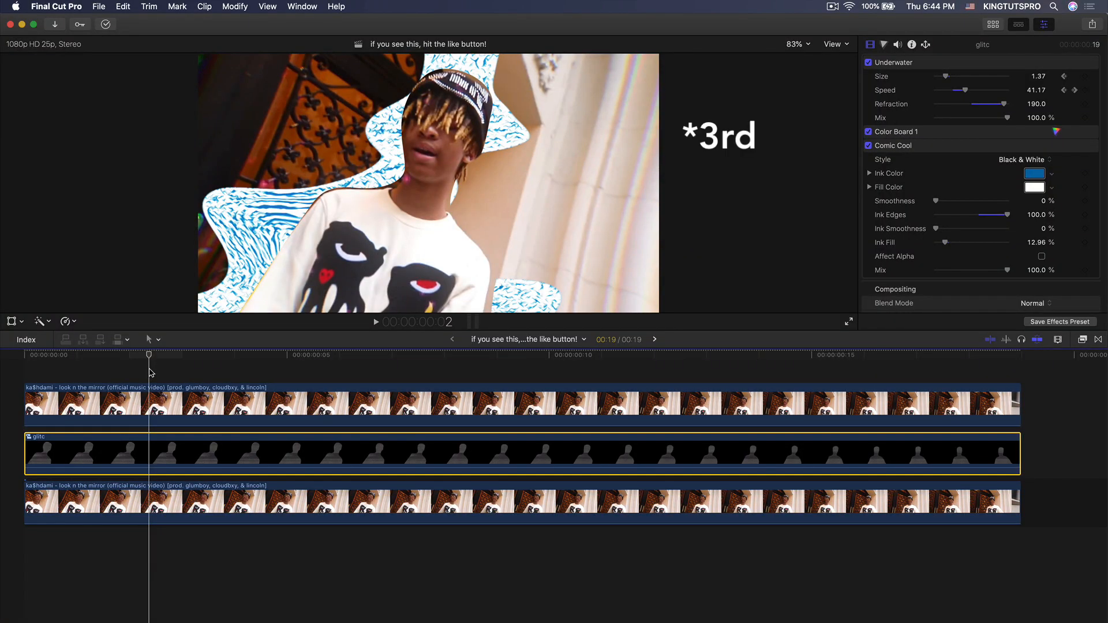
- Scrub the third effect's example and play the plain clip to review the shot for masking
{"action": "left_click_drag", "start_coordinate": [148, 361], "coordinate": [201, 407]}
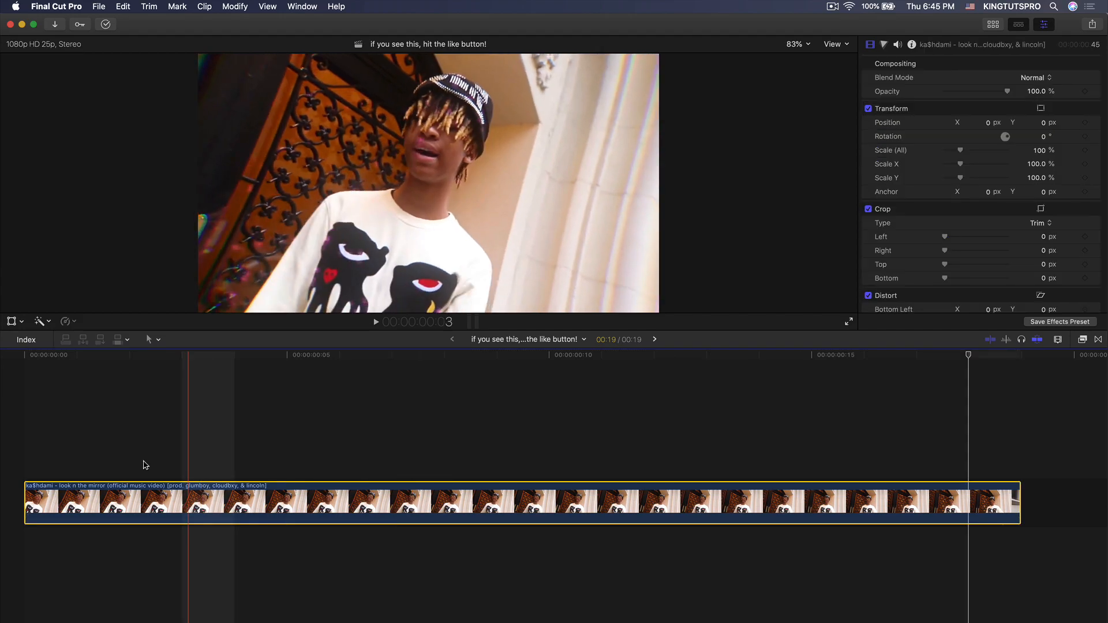
{"action": "key", "text": "space"}
{"action": "key", "text": "space"}
{"action": "key", "text": "space"}
{"action": "key", "text": "space"}
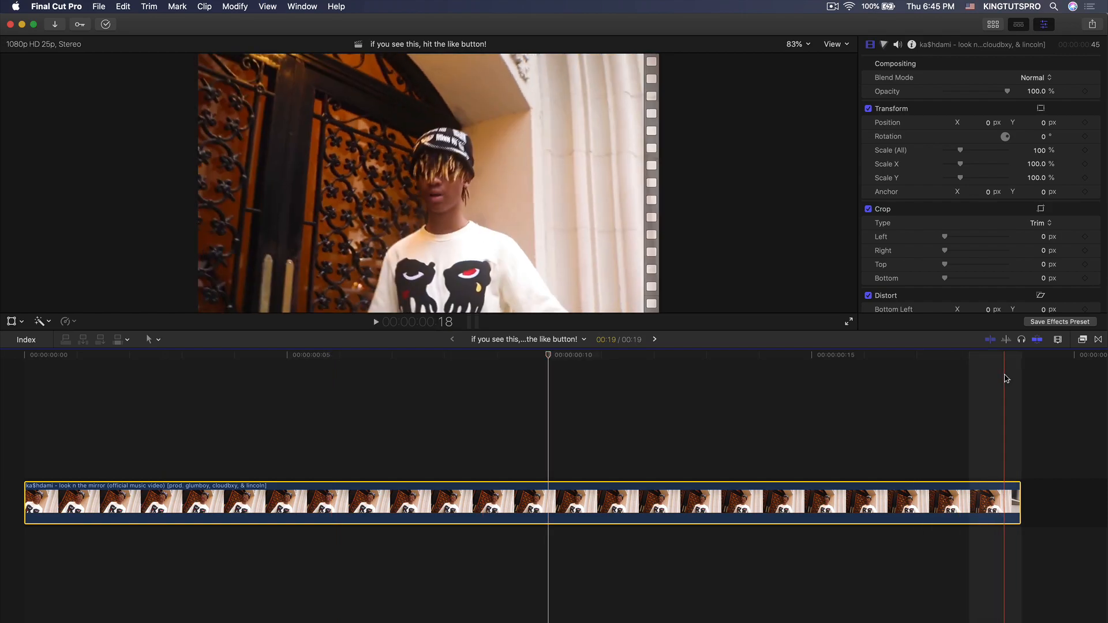
- Duplicate the performer clip above itself and apply the Draw Mask effect to the upper copy
{"action": "left_click_drag", "start_coordinate": [749, 501], "coordinate": [750, 445]}
{"action": "left_click", "coordinate": [1083, 341]}
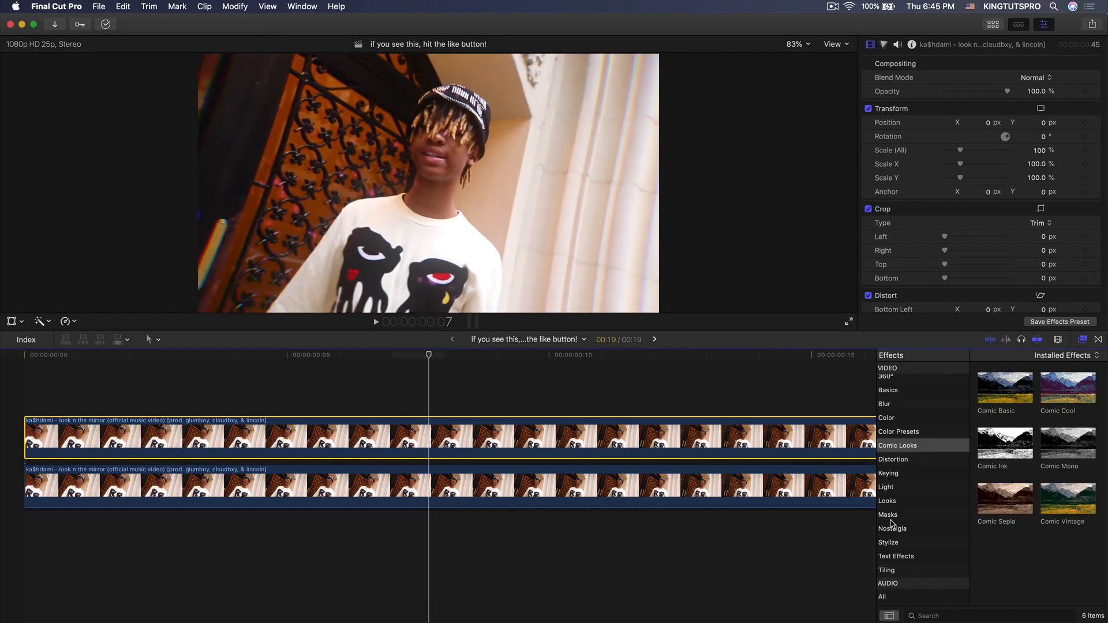
{"action": "left_click", "coordinate": [888, 515]}
{"action": "mouse_move", "coordinate": [1005, 388]}
{"action": "left_mouse_down"}
{"action": "mouse_move", "coordinate": [689, 457]}
{"action": "mouse_move", "coordinate": [622, 444]}
{"action": "left_mouse_up"}
{"action": "key", "text": "super+5"}
{"action": "key", "text": "Home"}
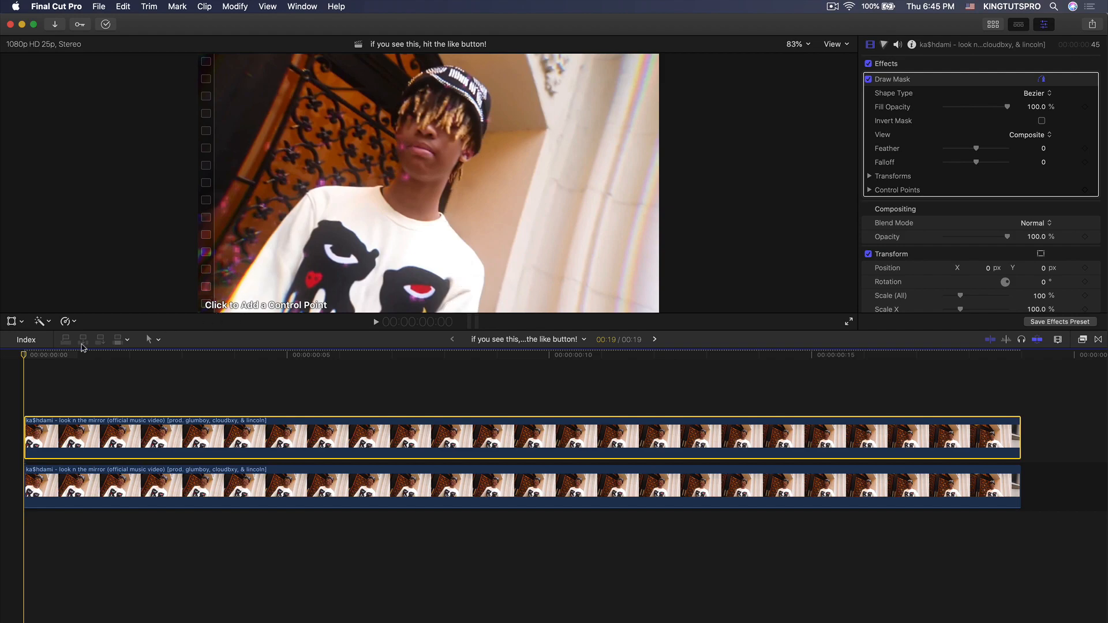
- Draw a Bezier mask around the performer on the first frame with keyframes on its transforms and control points
{"action": "left_click", "coordinate": [292, 220]}
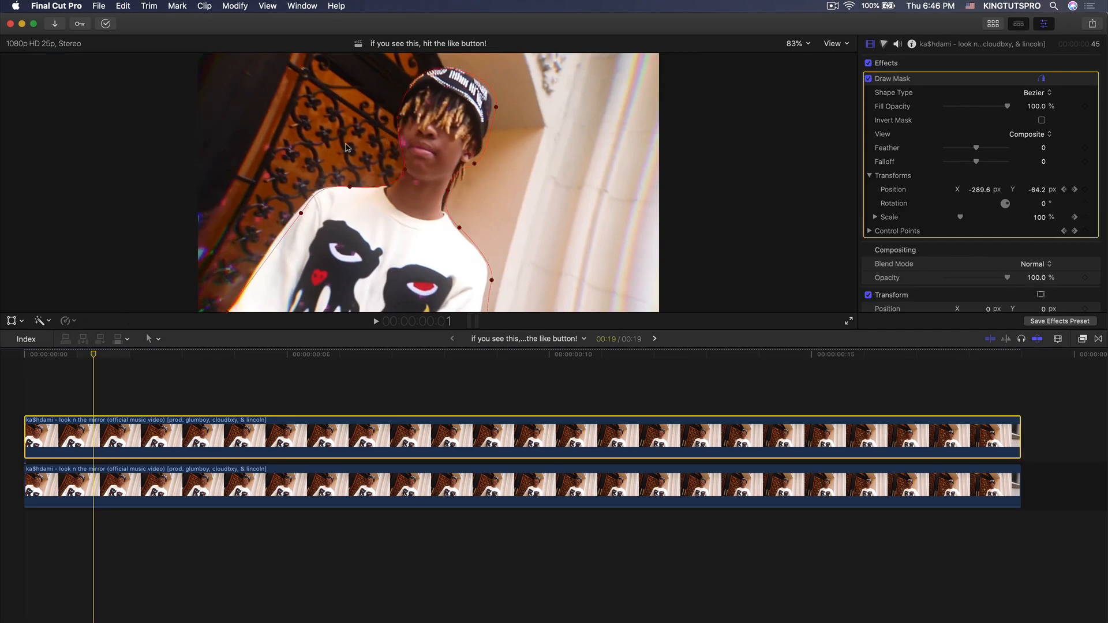
{"action": "left_click_drag", "start_coordinate": [77, 358], "coordinate": [2, 358]}
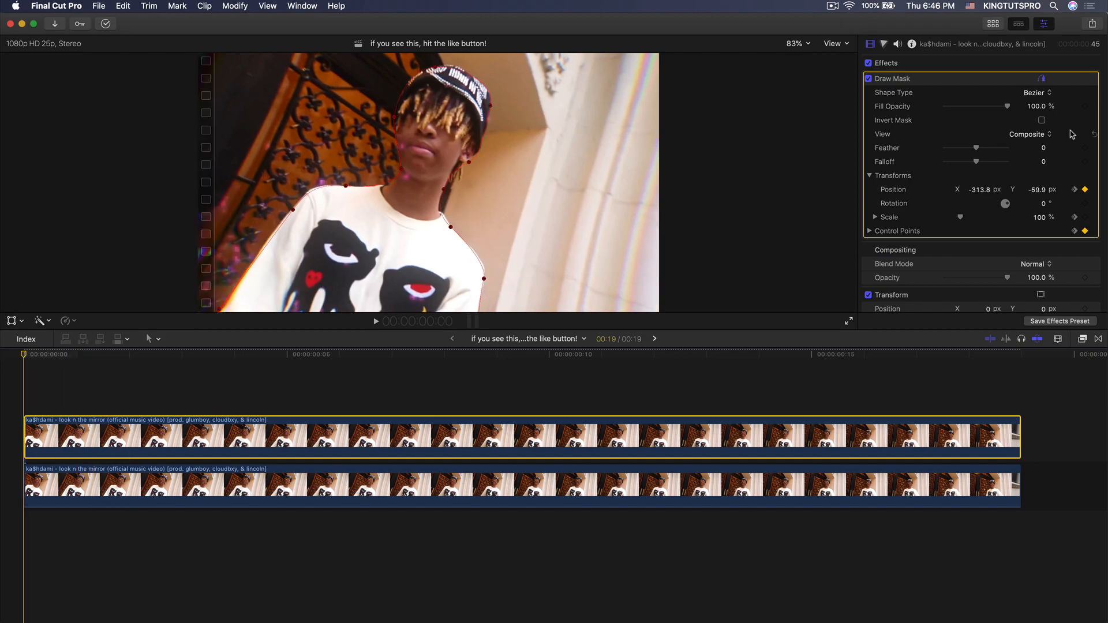
{"action": "left_click", "coordinate": [878, 177]}
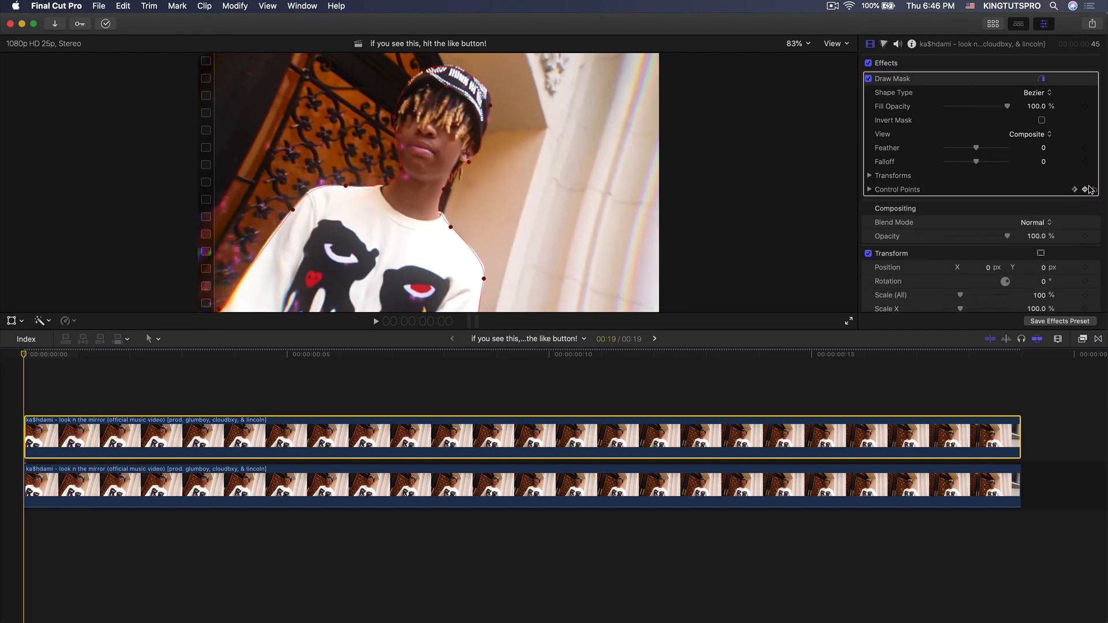
{"action": "left_click", "coordinate": [869, 176]}
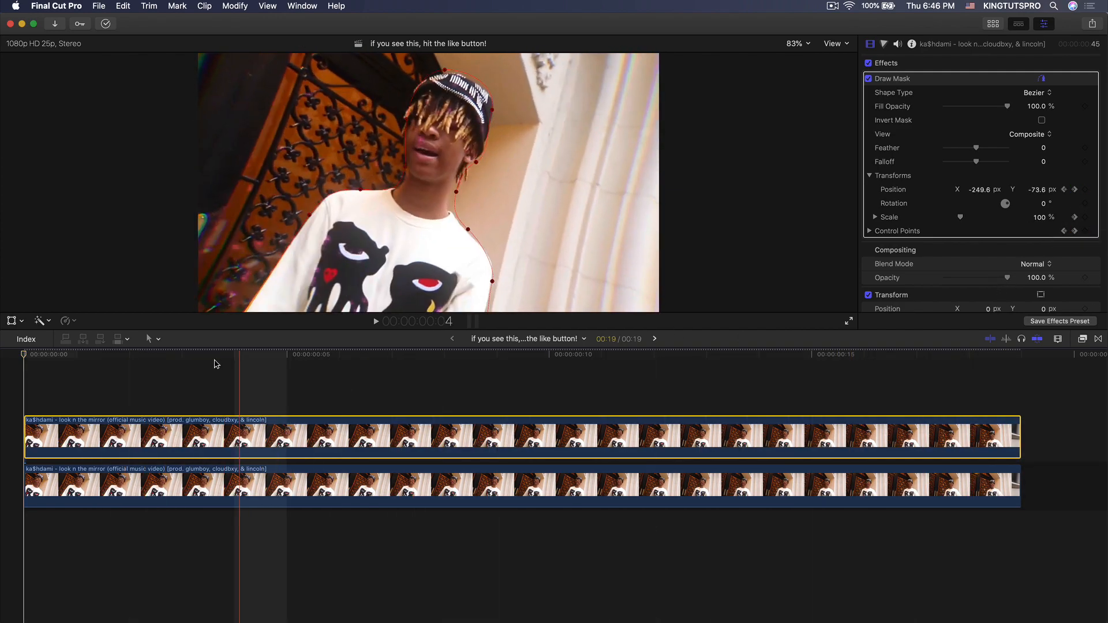
- Advance frame by frame through frame 7, fitting the mask's position and control points to the moving performer
{"action": "key", "text": "Right"}
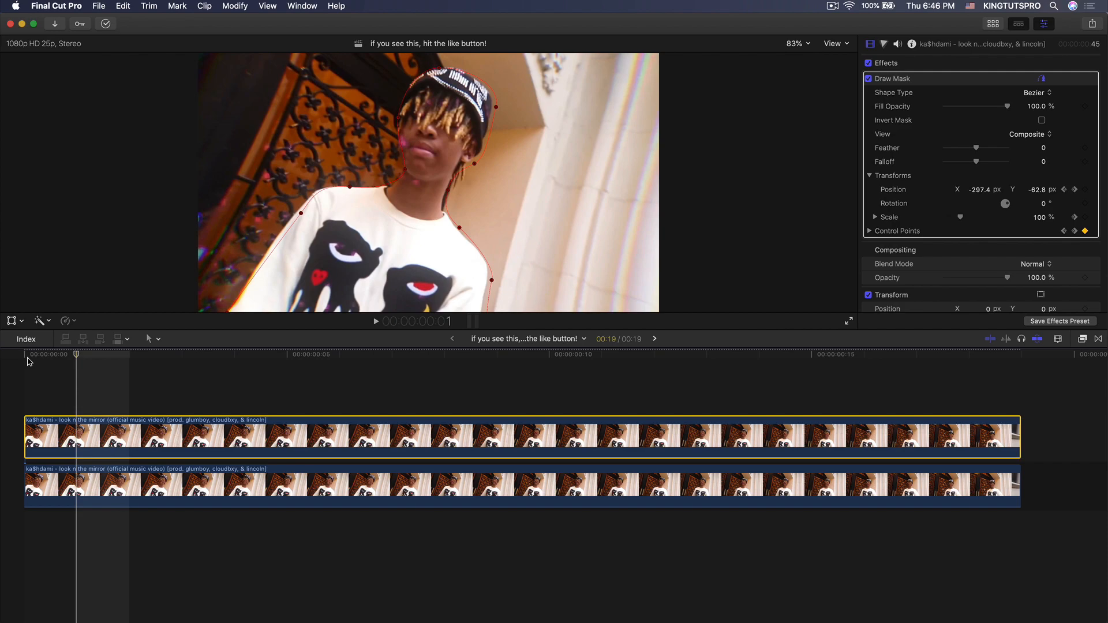
{"action": "left_click_drag", "start_coordinate": [300, 216], "coordinate": [296, 215]}
{"action": "key", "text": "Right"}
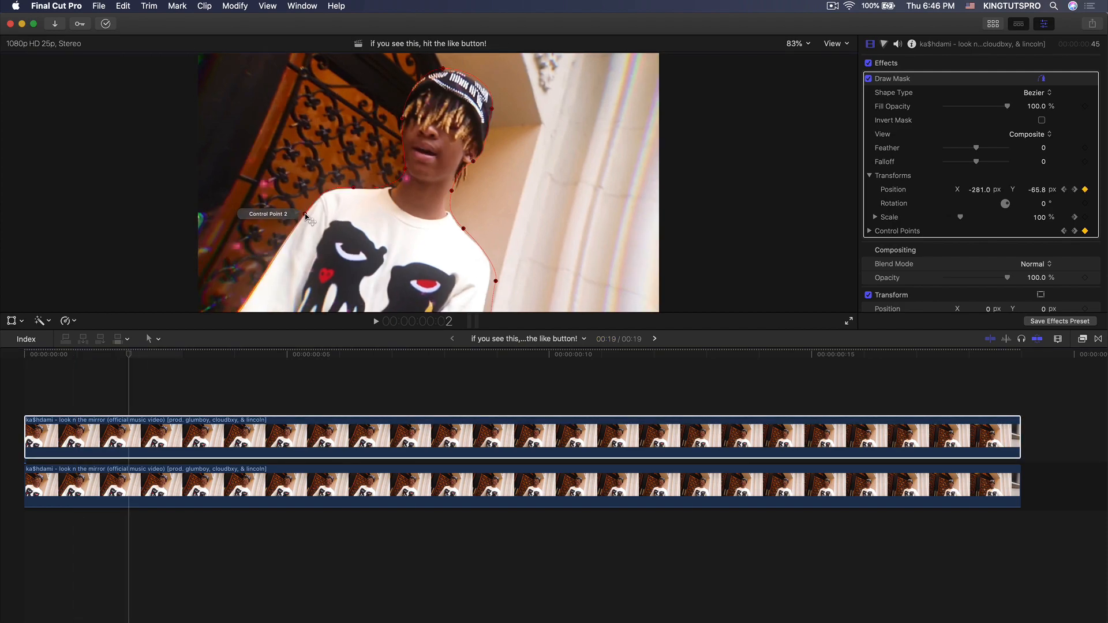
{"action": "key", "text": "Right"}
{"action": "key", "text": "Right"}
{"action": "key", "text": "Right"}
{"action": "key", "text": "Right"}
{"action": "key", "text": "Right"}
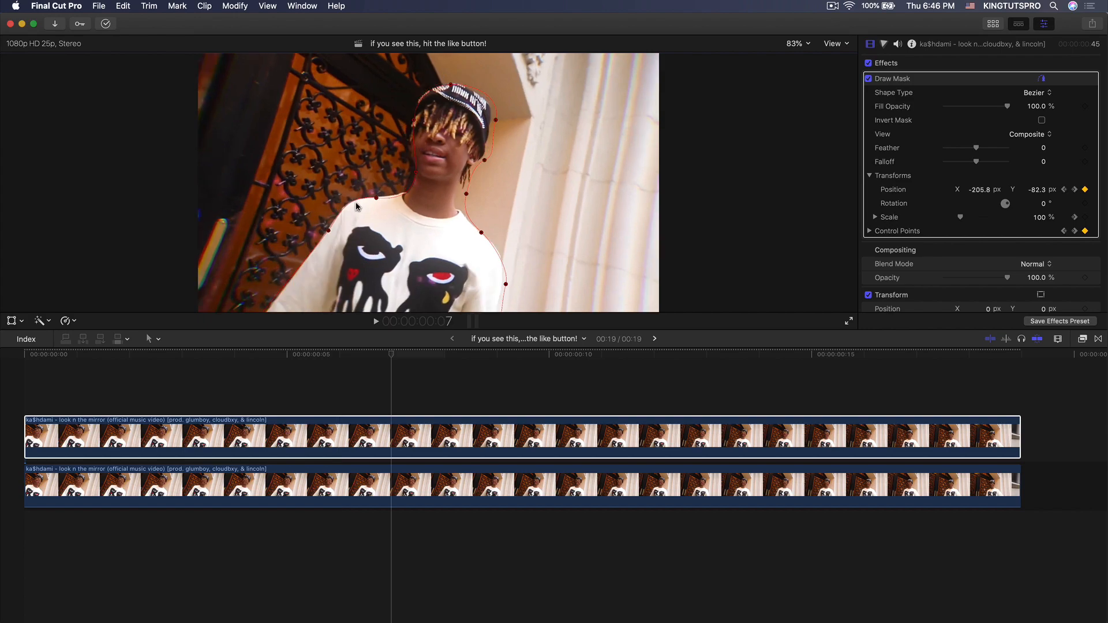
- Continue fitting the mask to the performer from frame 8 onward and scrub back over the tracked frames
{"action": "left_click_drag", "start_coordinate": [161, 355], "coordinate": [384, 369]}
{"action": "key", "text": "Right"}
{"action": "key", "text": "Right"}
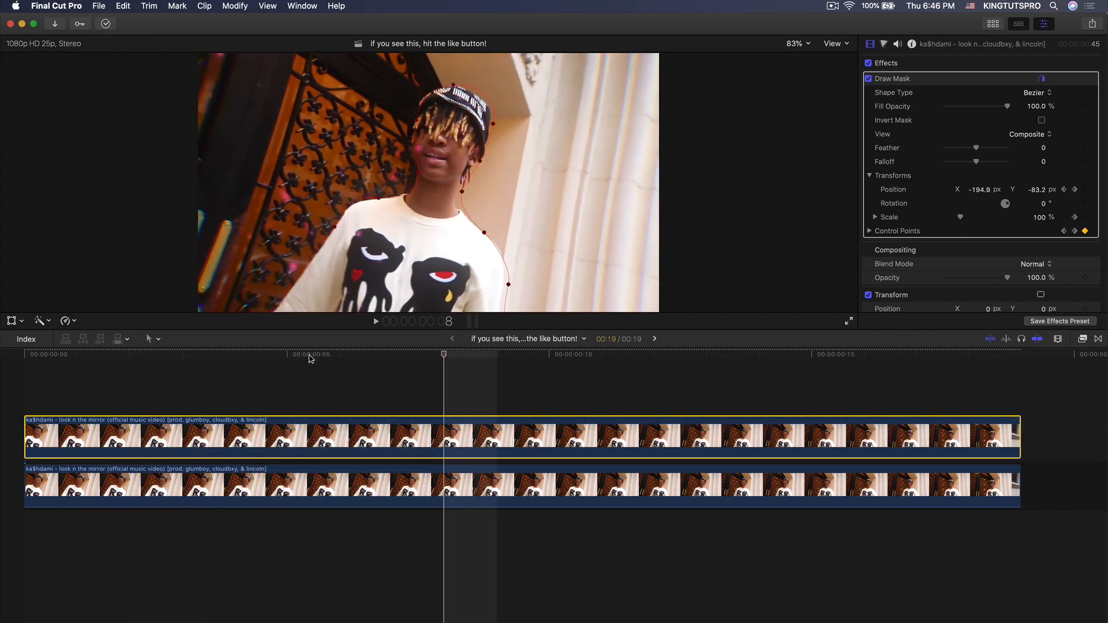
{"action": "key", "text": "Right"}
{"action": "key", "text": "Right"}
{"action": "left_click_drag", "start_coordinate": [310, 358], "coordinate": [235, 353]}
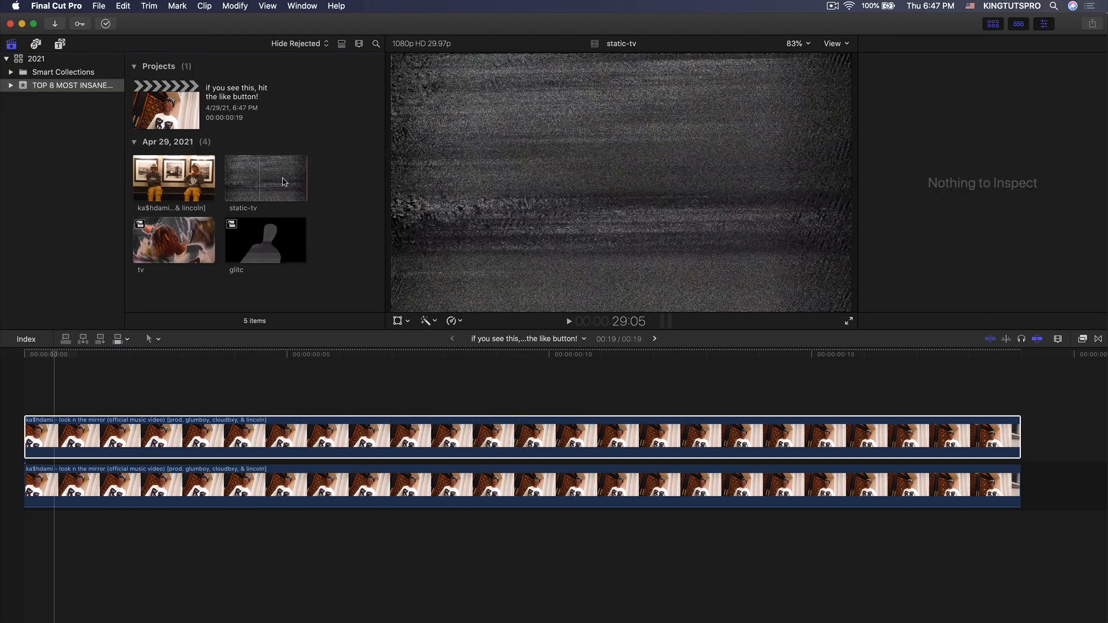
- Place the static-tv clip between the two performer layers and remove its excess beyond the performer clips' end
{"action": "left_click", "coordinate": [287, 183]}
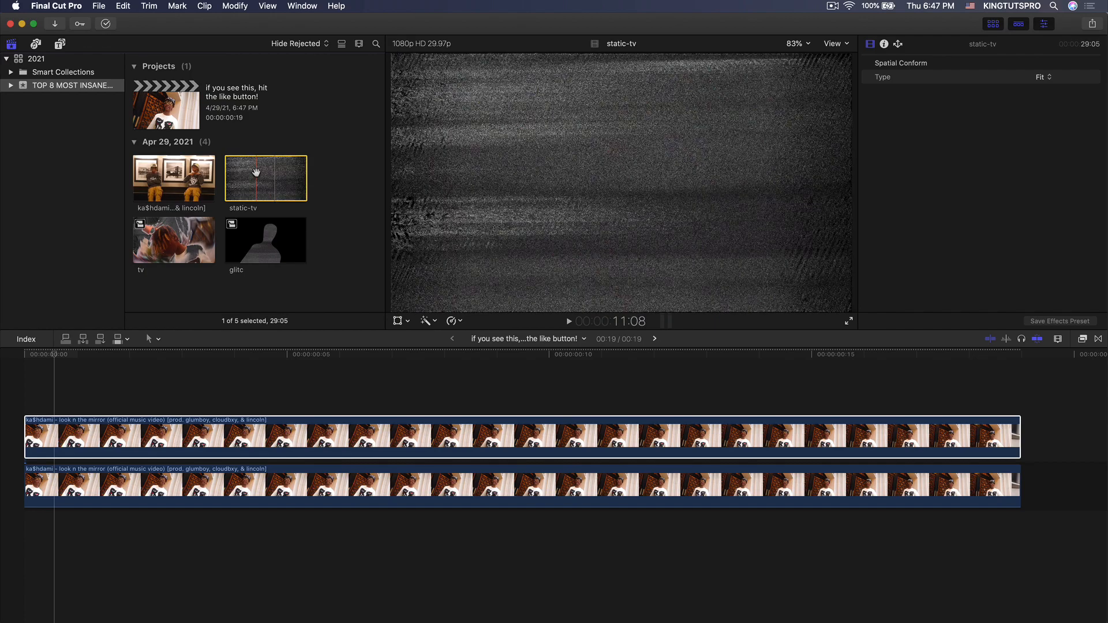
{"action": "left_click_drag", "start_coordinate": [257, 172], "coordinate": [46, 459]}
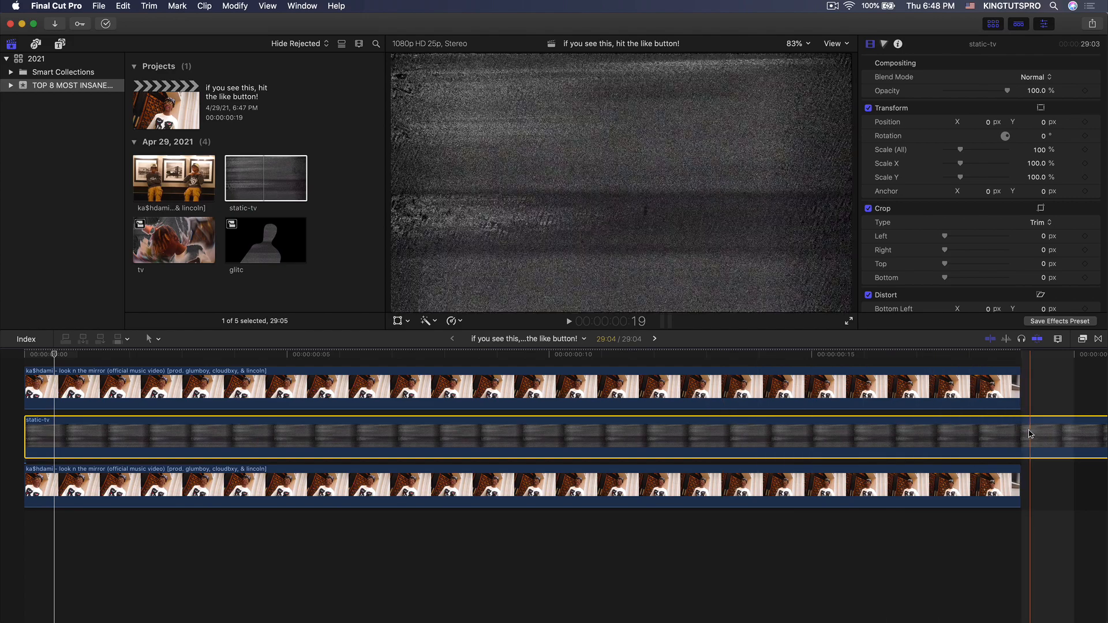
{"action": "left_click_drag", "start_coordinate": [1043, 383], "coordinate": [1060, 496]}
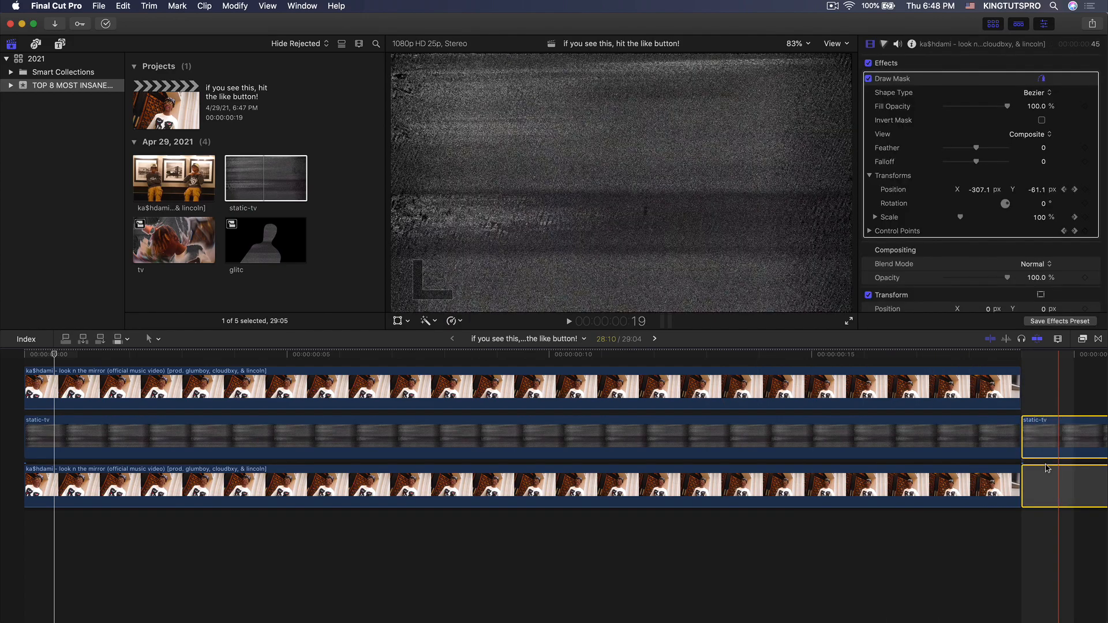
{"action": "key", "text": "Delete"}
{"action": "left_click", "coordinate": [250, 436]}
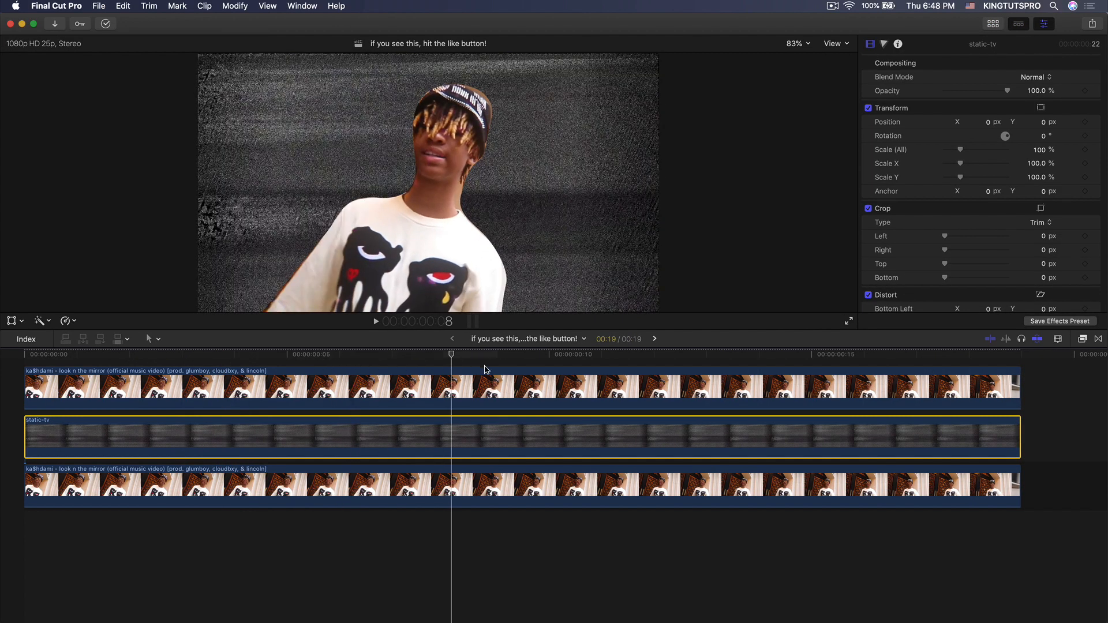
- Duplicate the masked performer clip above itself, disable the topmost copy and select the masked copy beneath it
{"action": "left_click_drag", "start_coordinate": [369, 413], "coordinate": [370, 431]}
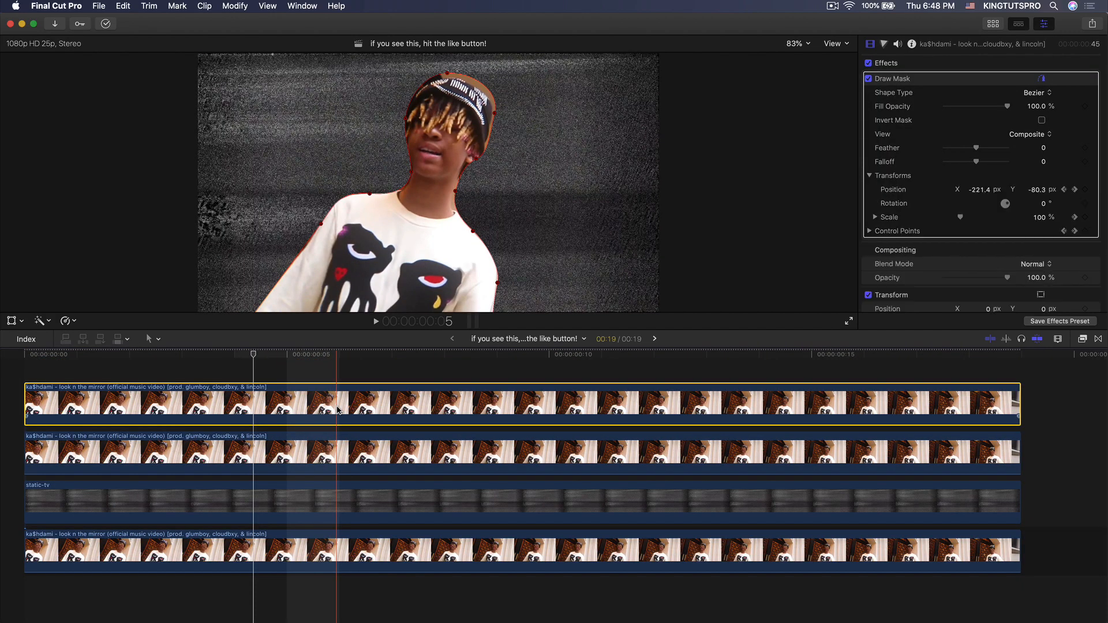
{"action": "key", "text": "v"}
{"action": "left_click", "coordinate": [360, 439]}
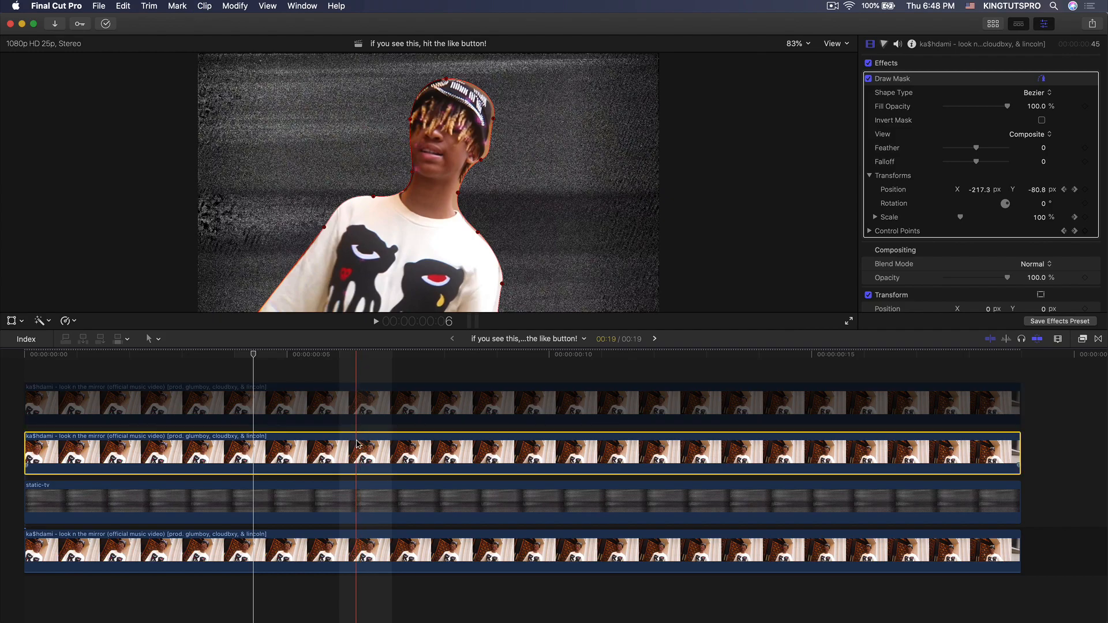
- Set the masked performer copy's blend mode to Stencil Alpha and scrub through the resulting static silhouette
{"action": "left_click", "coordinate": [303, 355]}
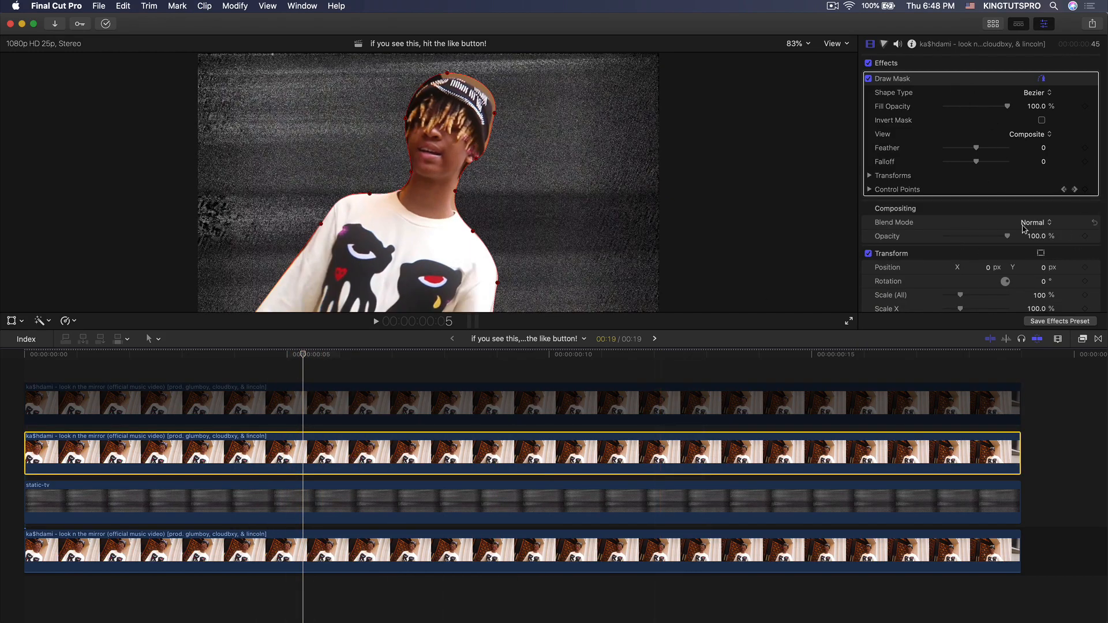
{"action": "left_click", "coordinate": [1027, 224]}
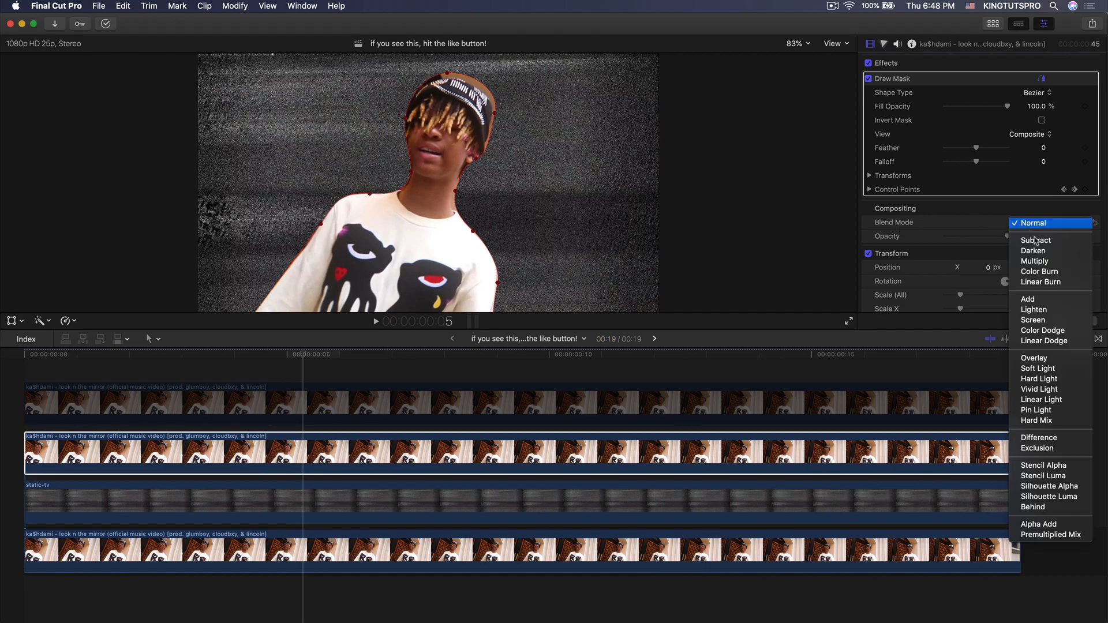
{"action": "left_click", "coordinate": [1042, 465]}
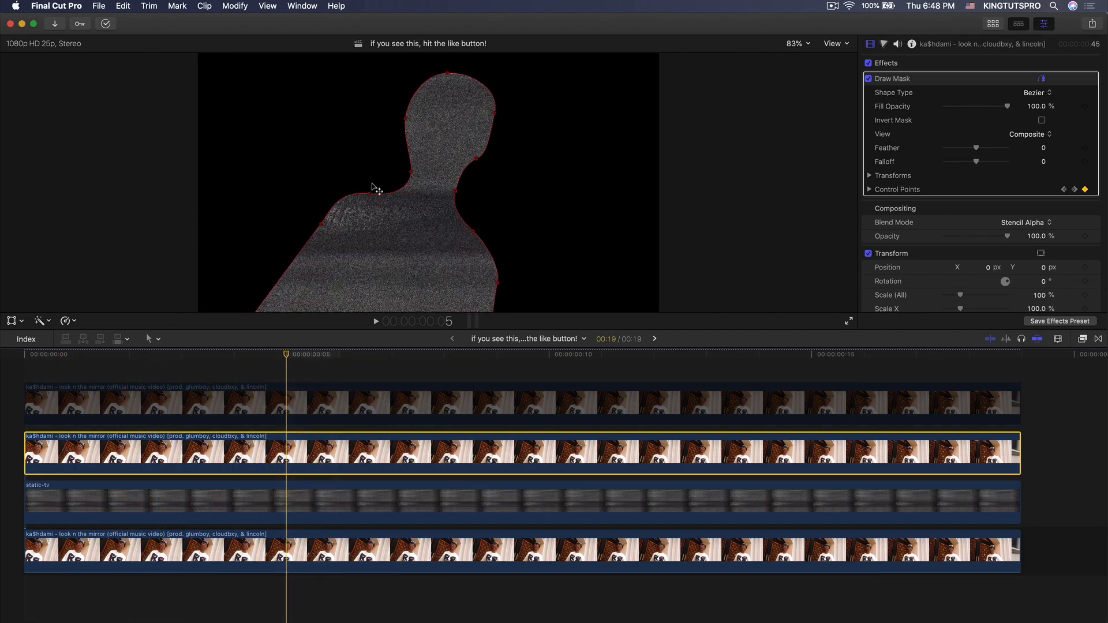
{"action": "left_click_drag", "start_coordinate": [258, 365], "coordinate": [132, 363]}
- Combine the masked copy and the static-tv clip into a compound clip named "static effect" and re-enable the topmost performer clip
{"action": "left_click_drag", "start_coordinate": [1069, 513], "coordinate": [969, 461]}
{"action": "right_click", "coordinate": [970, 462]}
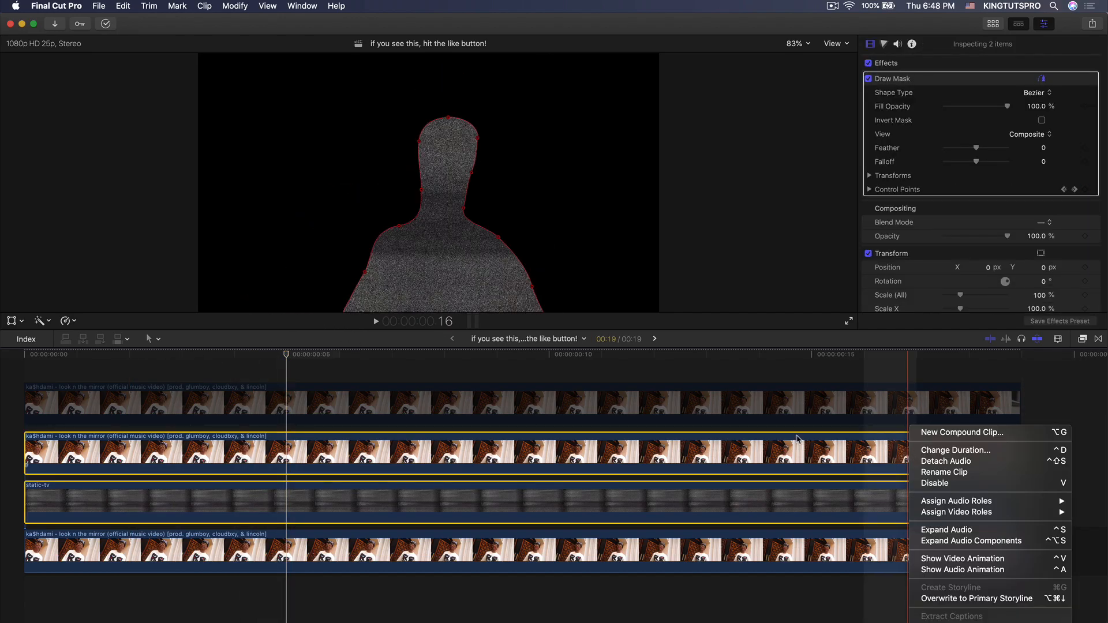
{"action": "left_click", "coordinate": [958, 433]}
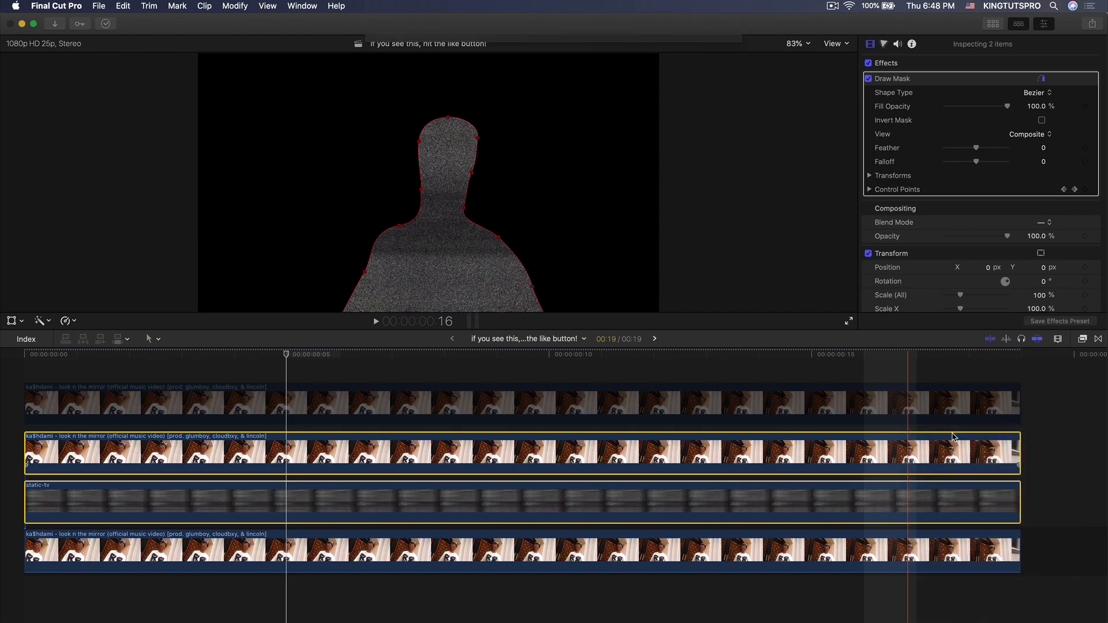
{"action": "left_click", "coordinate": [222, 502]}
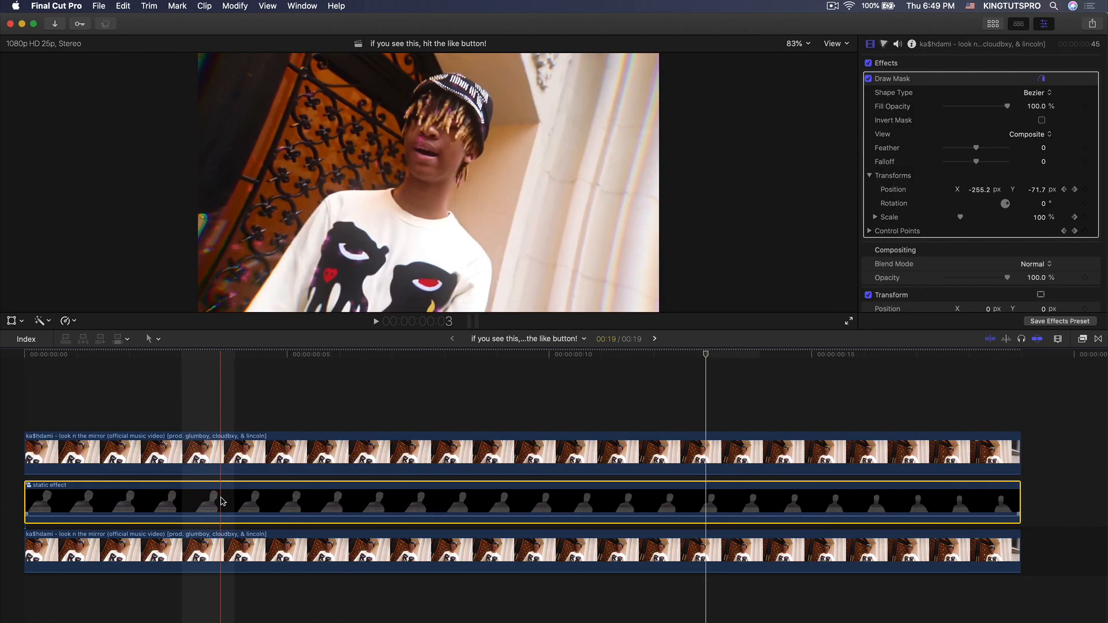
- Apply the Underwater distortion effect to the static effect clip and play it back
{"action": "left_click", "coordinate": [282, 357]}
{"action": "left_click", "coordinate": [1083, 339]}
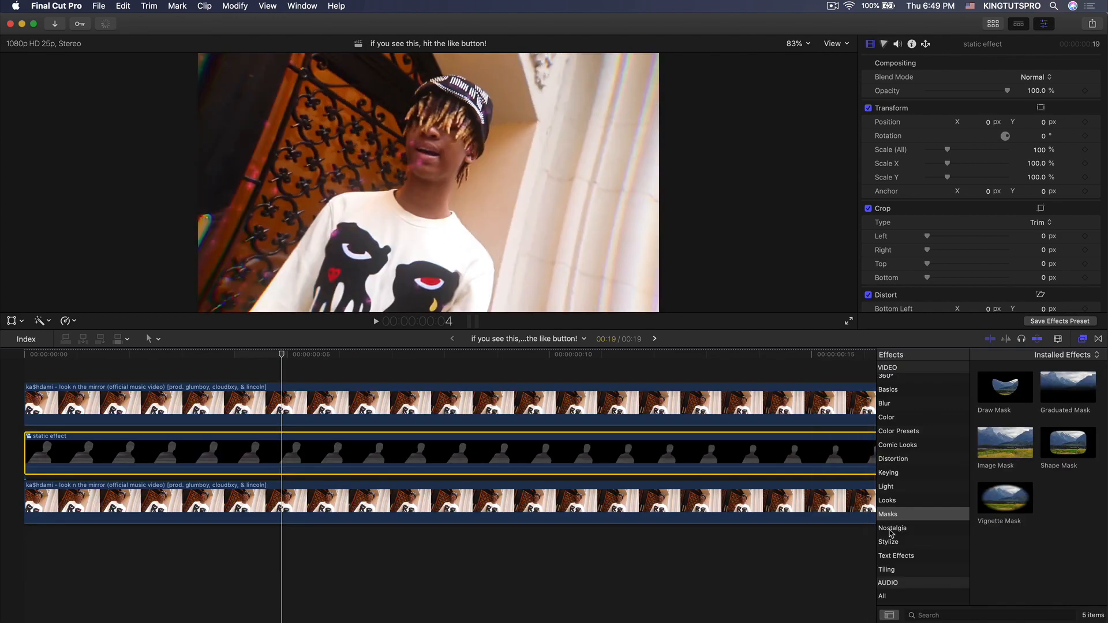
{"action": "left_click", "coordinate": [904, 459]}
{"action": "scroll", "coordinate": [1005, 510], "scroll_direction": "down", "scroll_amount": 5}
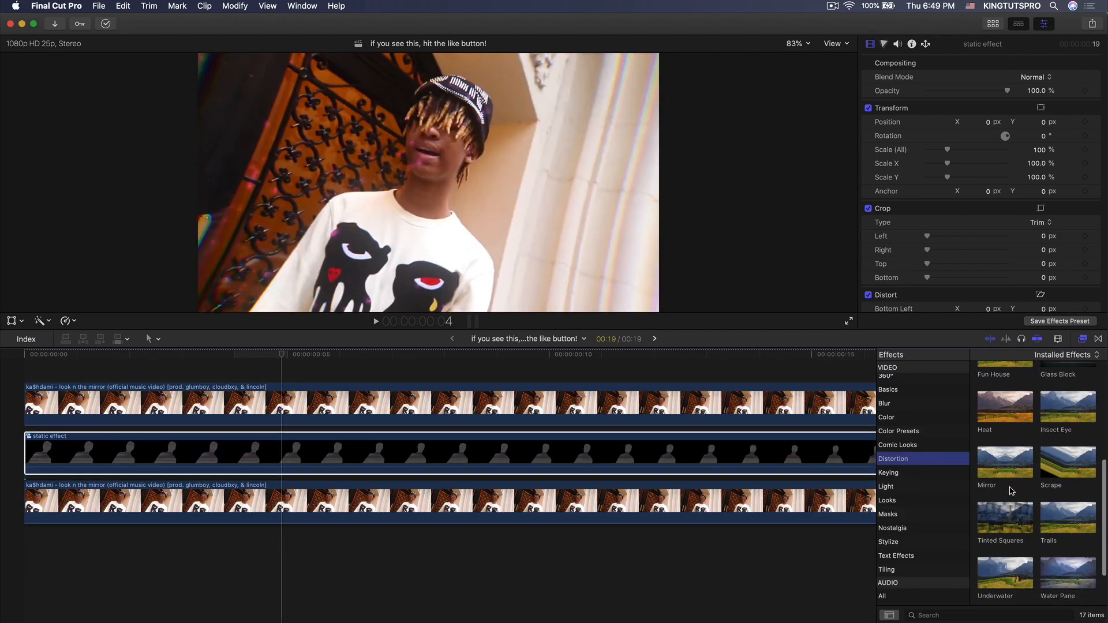
{"action": "left_click_drag", "start_coordinate": [1005, 510], "coordinate": [687, 450]}
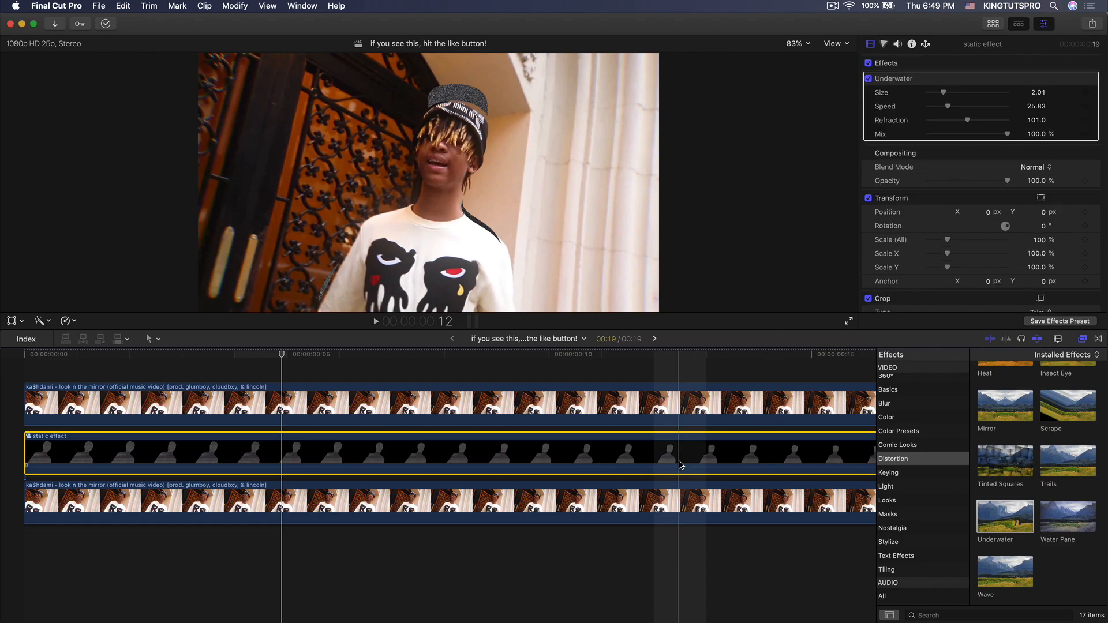
{"action": "key", "text": "space"}
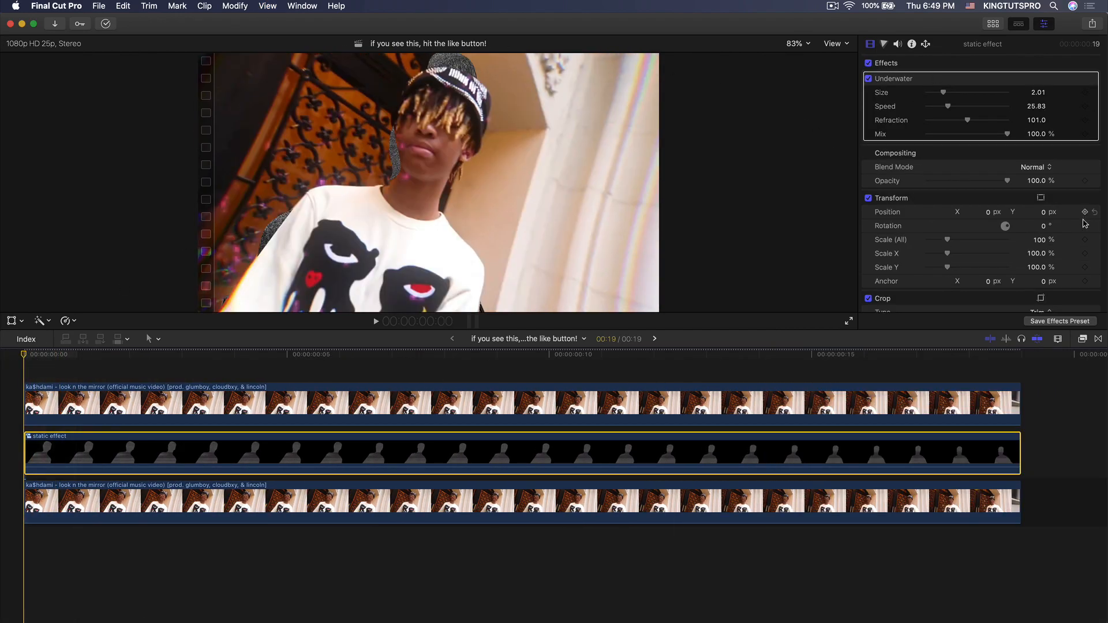
- Keyframe the static effect clip's scale to shrink from 178% at the start to behind the performer at frame 14, and preview it
{"action": "left_click_drag", "start_coordinate": [1003, 246], "coordinate": [1040, 243]}
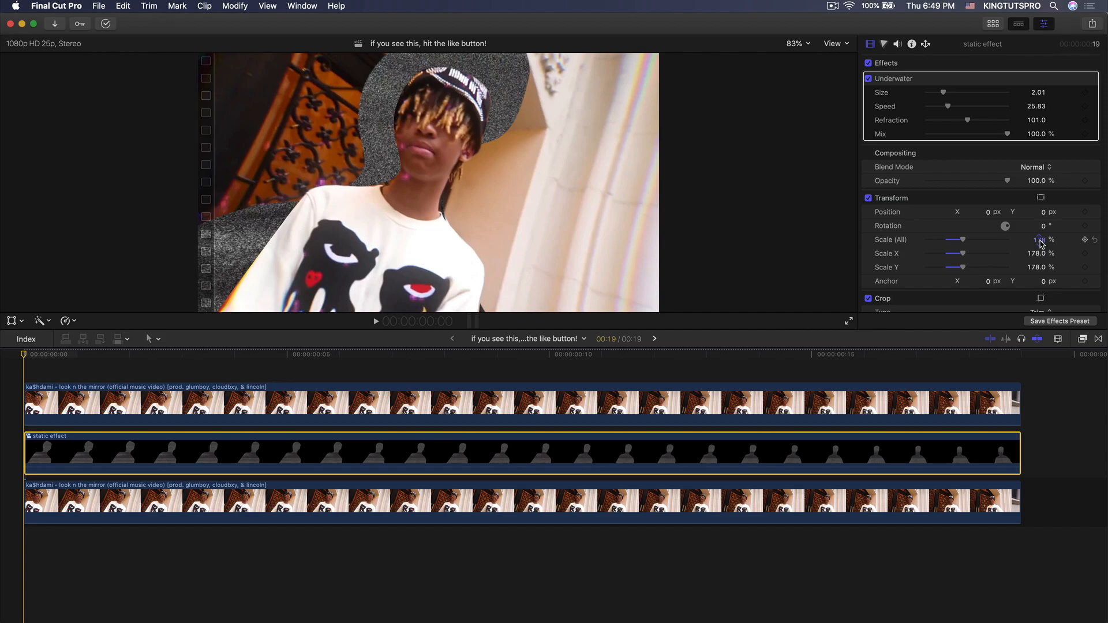
{"action": "key", "text": "space"}
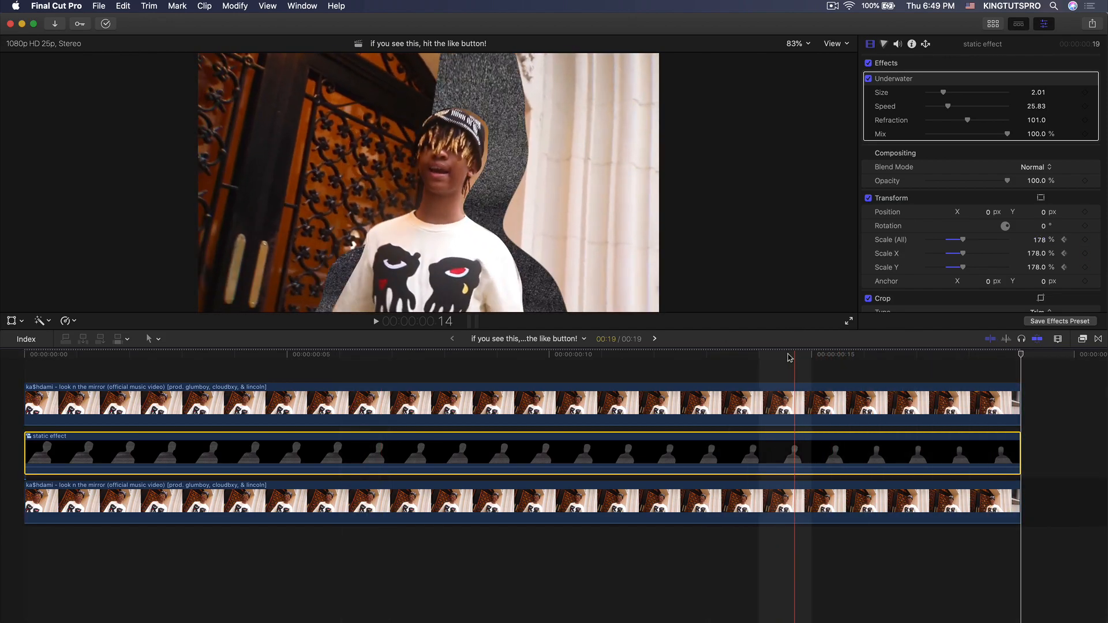
{"action": "left_click", "coordinate": [761, 358]}
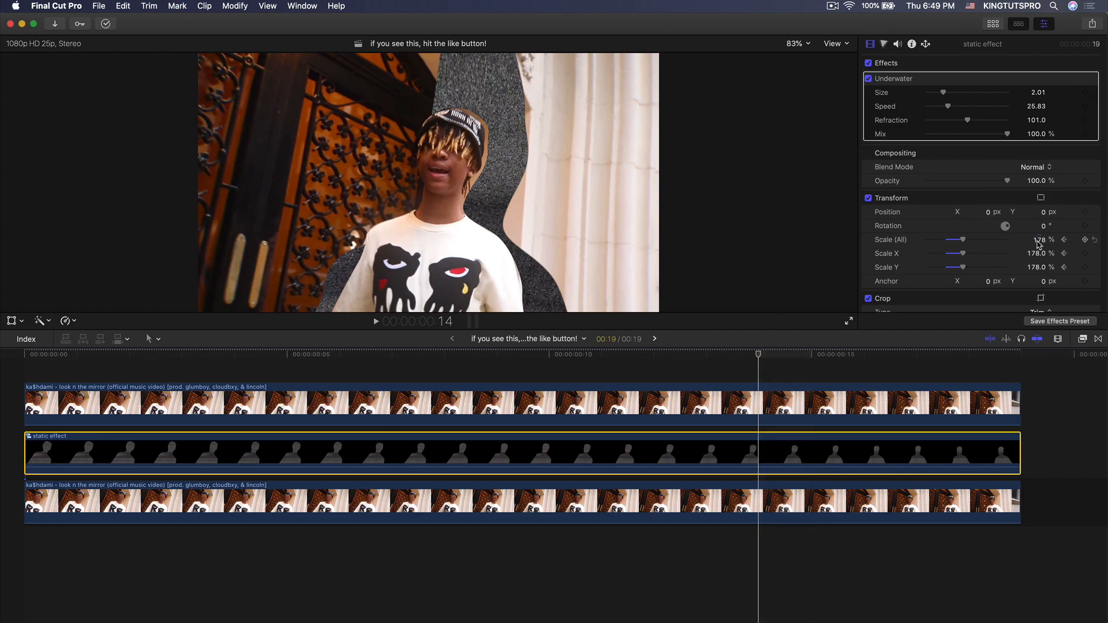
{"action": "left_click_drag", "start_coordinate": [975, 241], "coordinate": [944, 244]}
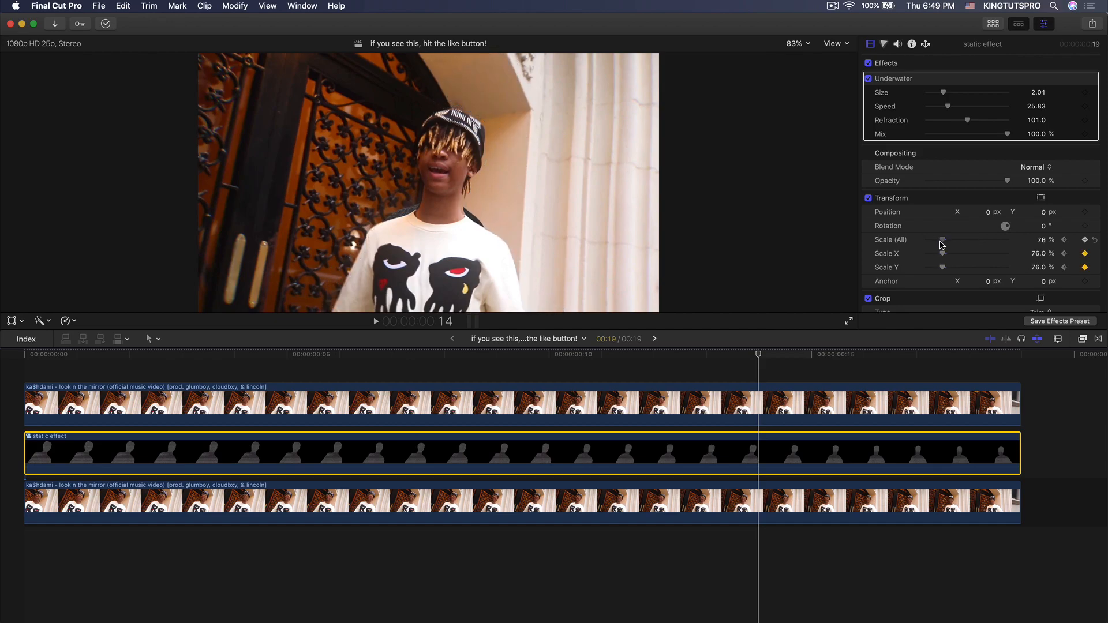
{"action": "key", "text": "space"}
{"action": "key", "text": "space"}
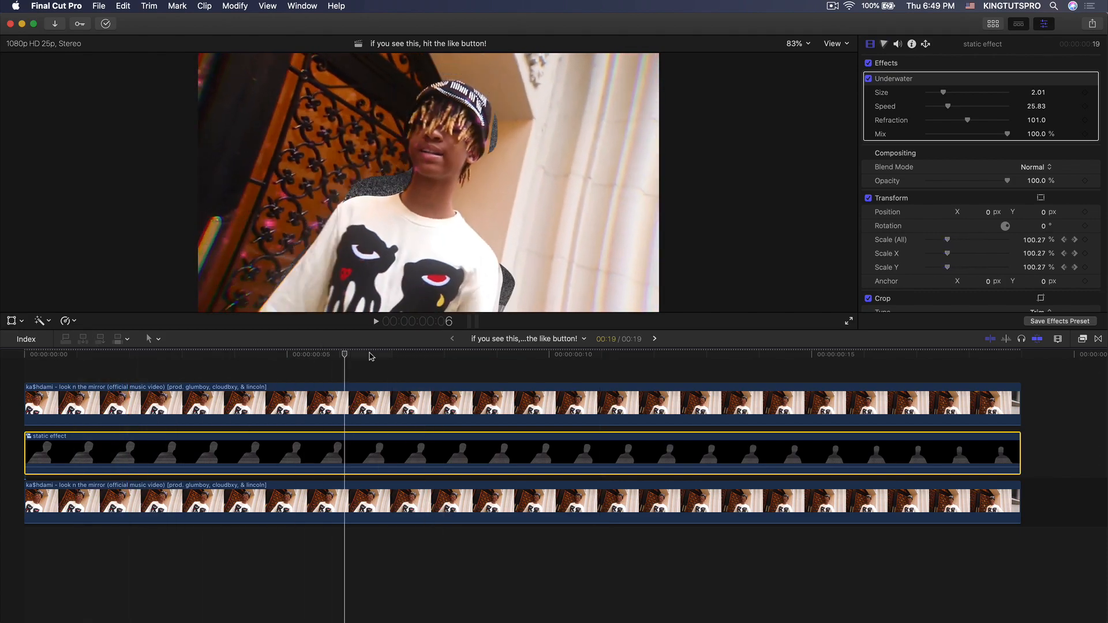
- Tint the static effect clip red, with saturation at 40% master and 13% highlights, and duplicate the clip above itself
{"action": "left_click", "coordinate": [884, 44]}
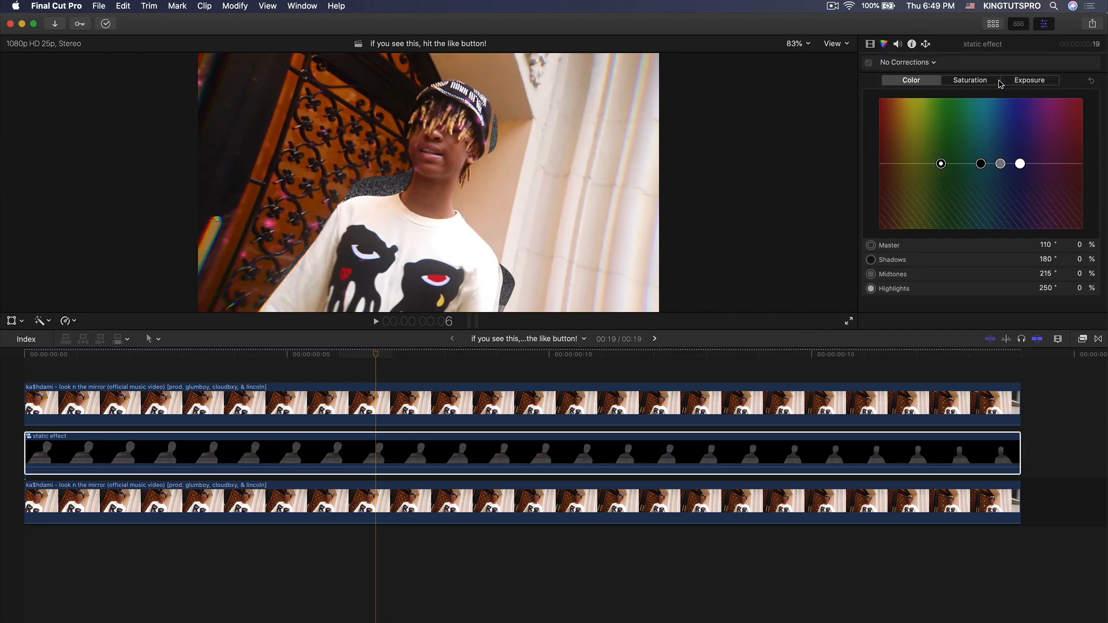
{"action": "left_click_drag", "start_coordinate": [941, 163], "coordinate": [1074, 80]}
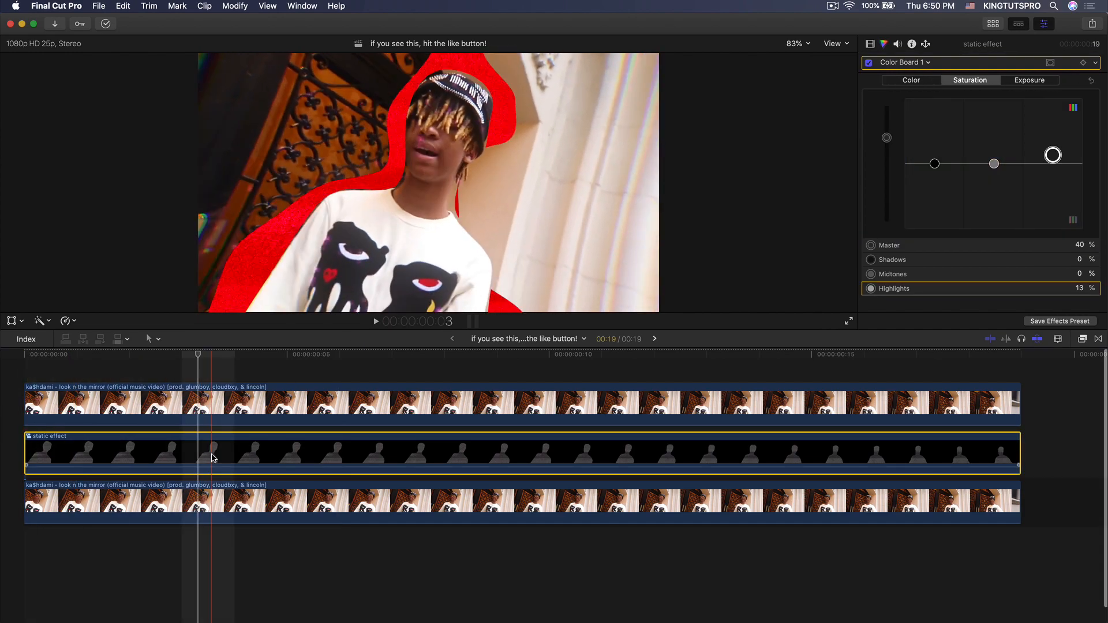
{"action": "left_click_drag", "start_coordinate": [198, 453], "coordinate": [216, 467]}
- Apply the Comic Cool effect from Comic Looks to the upper static effect copy
{"action": "key", "text": "super+5"}
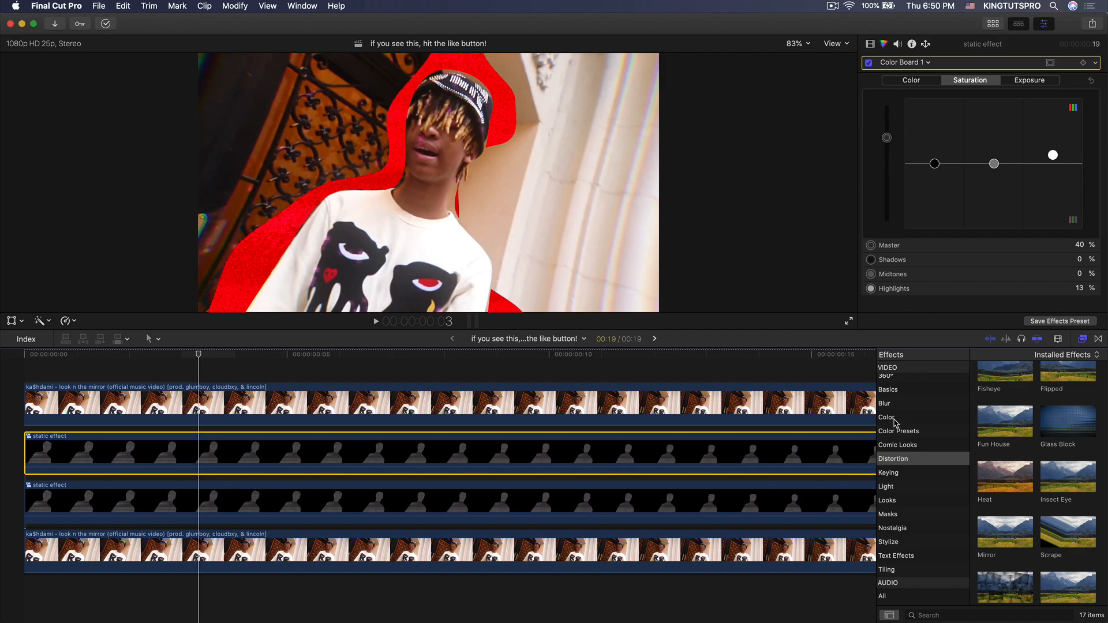
{"action": "left_click", "coordinate": [904, 446]}
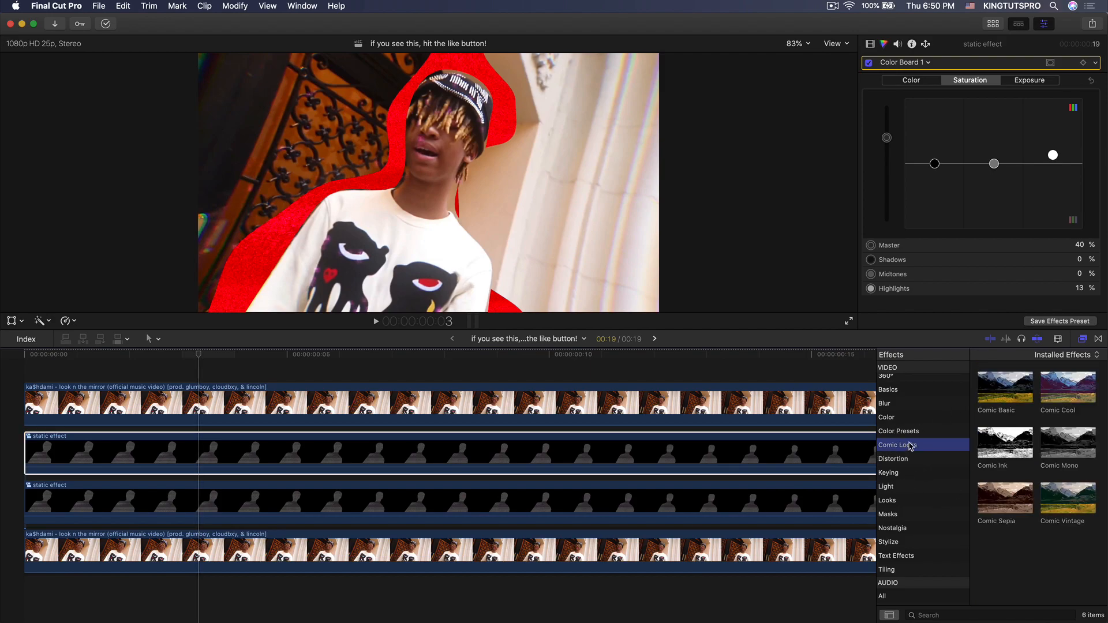
{"action": "left_click_drag", "start_coordinate": [1056, 386], "coordinate": [682, 449]}
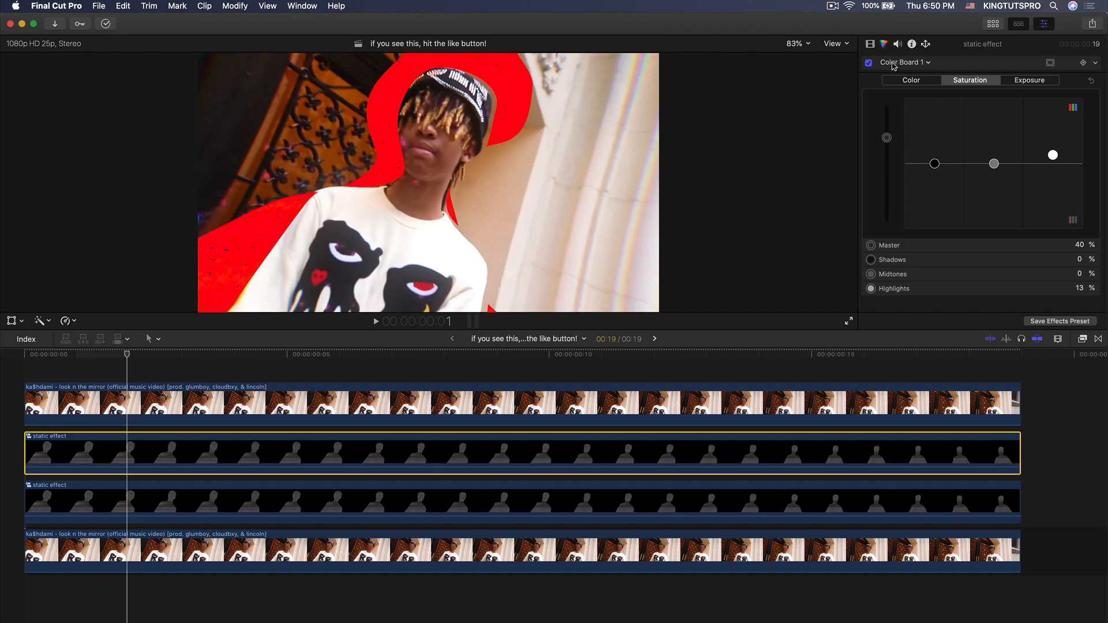
- Recolor the upper static effect copy cyan, with the master color at 182° and 100%
{"action": "left_click", "coordinate": [912, 81]}
{"action": "left_click_drag", "start_coordinate": [1075, 99], "coordinate": [981, 98]}
{"action": "left_click_drag", "start_coordinate": [255, 355], "coordinate": [227, 361]}
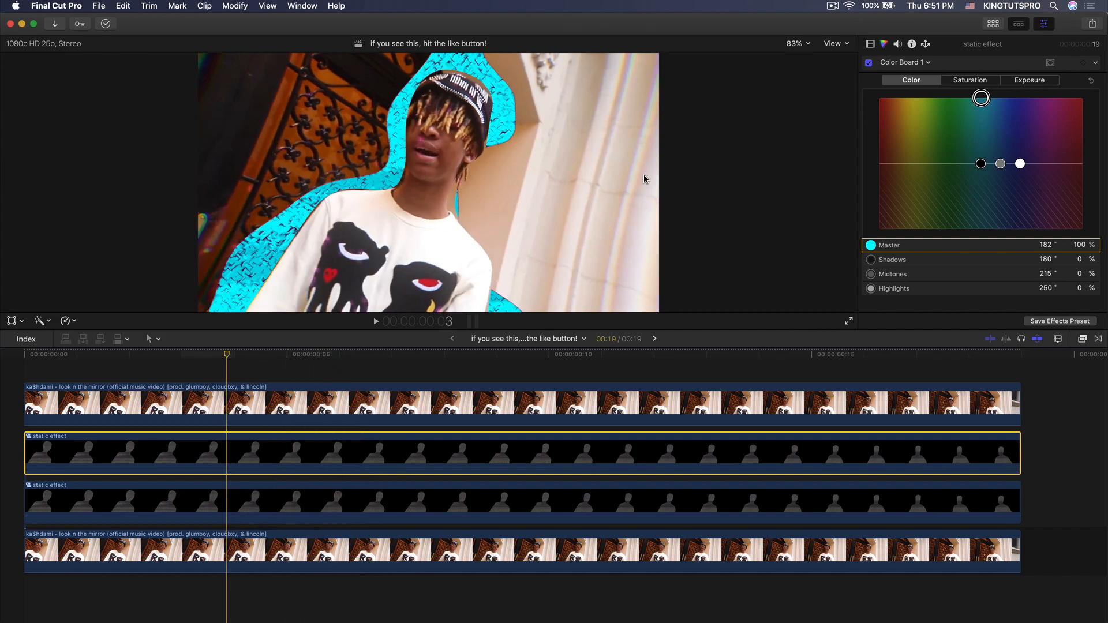
- Set the upper copy's exposure to master 100%, shadows -7%, midtones 7% and highlights 37%, then review its color settings
{"action": "left_click", "coordinate": [1023, 82]}
{"action": "left_click_drag", "start_coordinate": [1053, 163], "coordinate": [1053, 157]}
{"action": "left_click_drag", "start_coordinate": [935, 164], "coordinate": [994, 161]}
{"action": "left_click_drag", "start_coordinate": [887, 164], "coordinate": [885, 101]}
{"action": "mouse_move", "coordinate": [936, 176]}
{"action": "left_mouse_down"}
{"action": "mouse_move", "coordinate": [936, 140]}
{"action": "mouse_move", "coordinate": [939, 169]}
{"action": "left_mouse_up"}
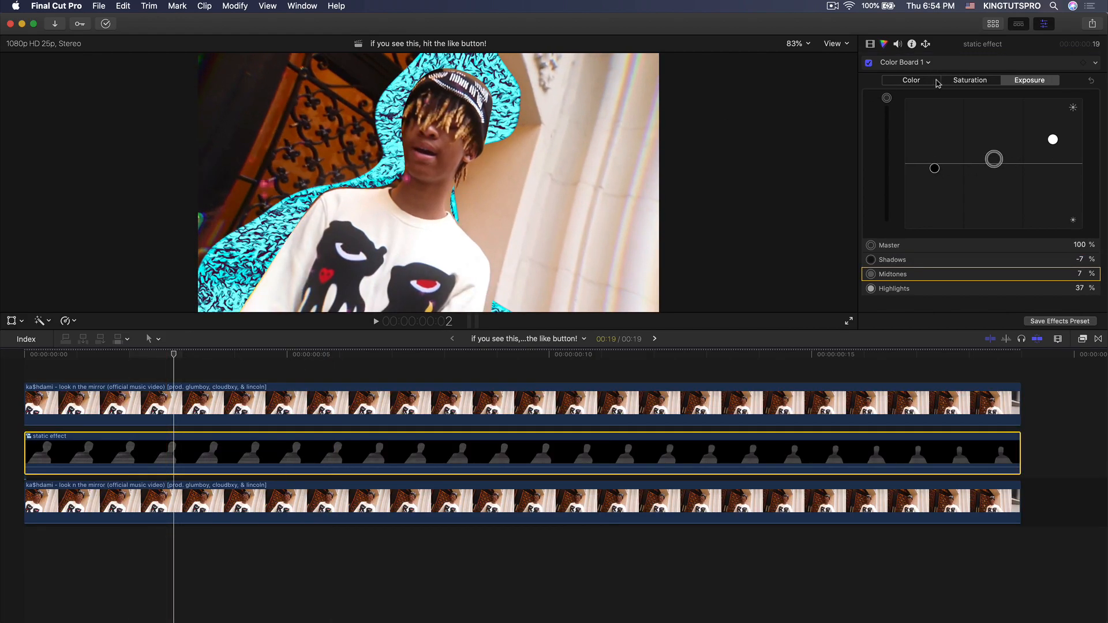
{"action": "left_click", "coordinate": [918, 81]}
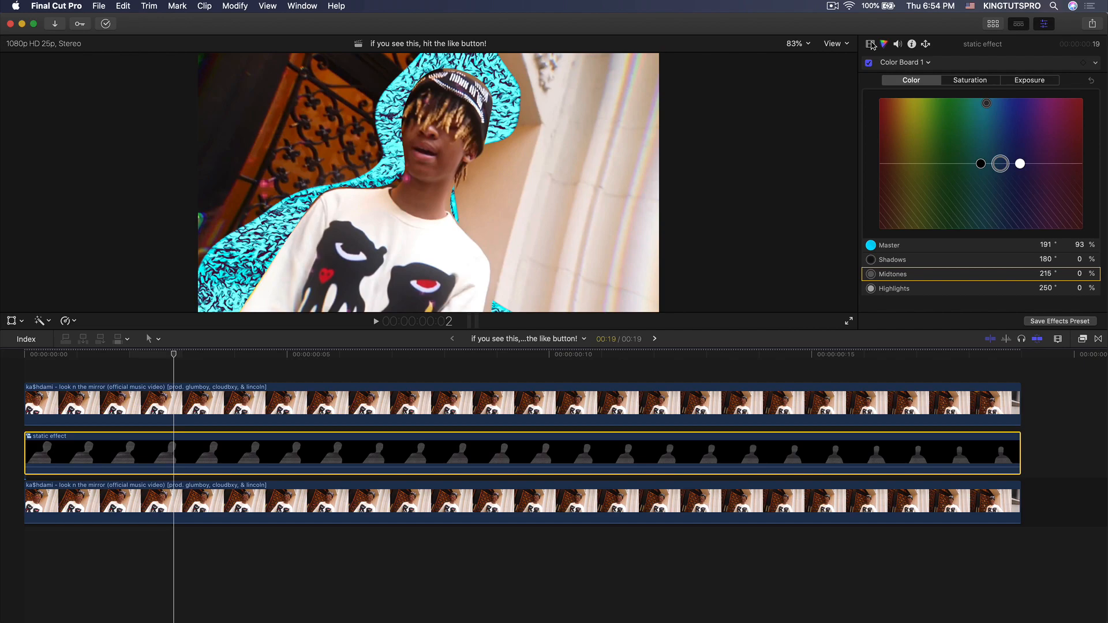
{"action": "left_click", "coordinate": [871, 44]}
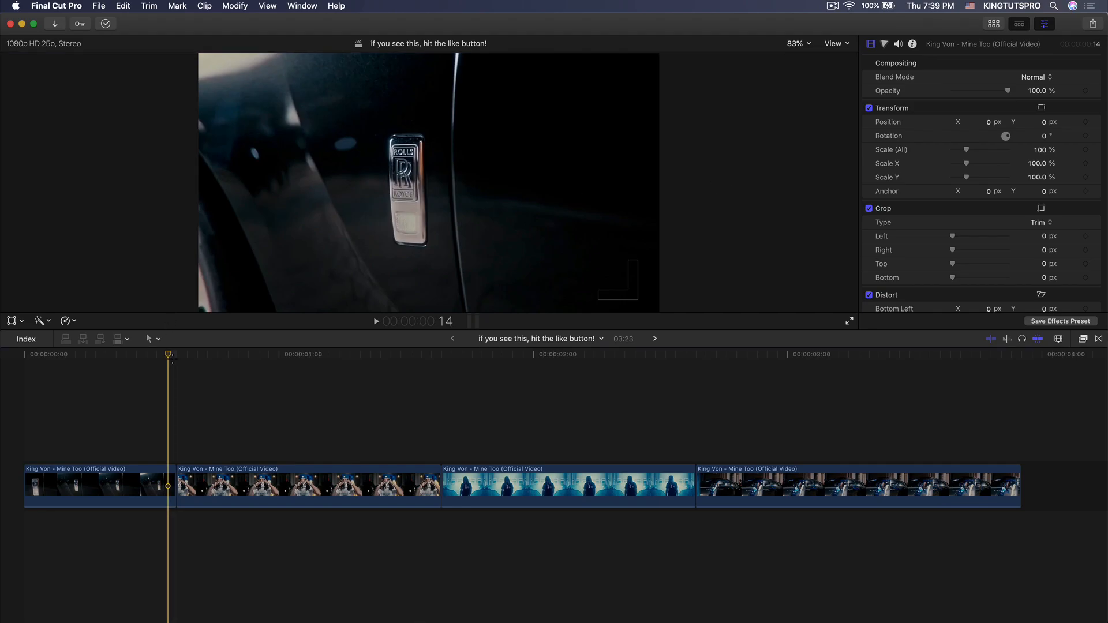
- Insert a freeze frame at frame 7 of the opening Rolls-Royce clip in the King Von timeline
{"action": "left_click", "coordinate": [93, 356]}
{"action": "left_click", "coordinate": [351, 379]}
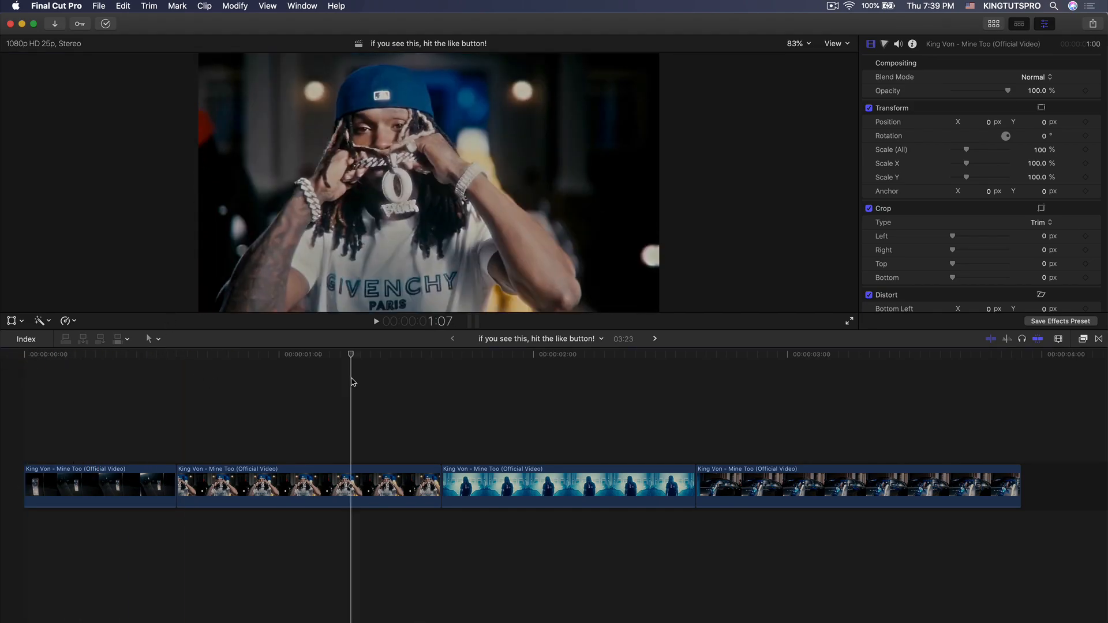
{"action": "left_click", "coordinate": [211, 370]}
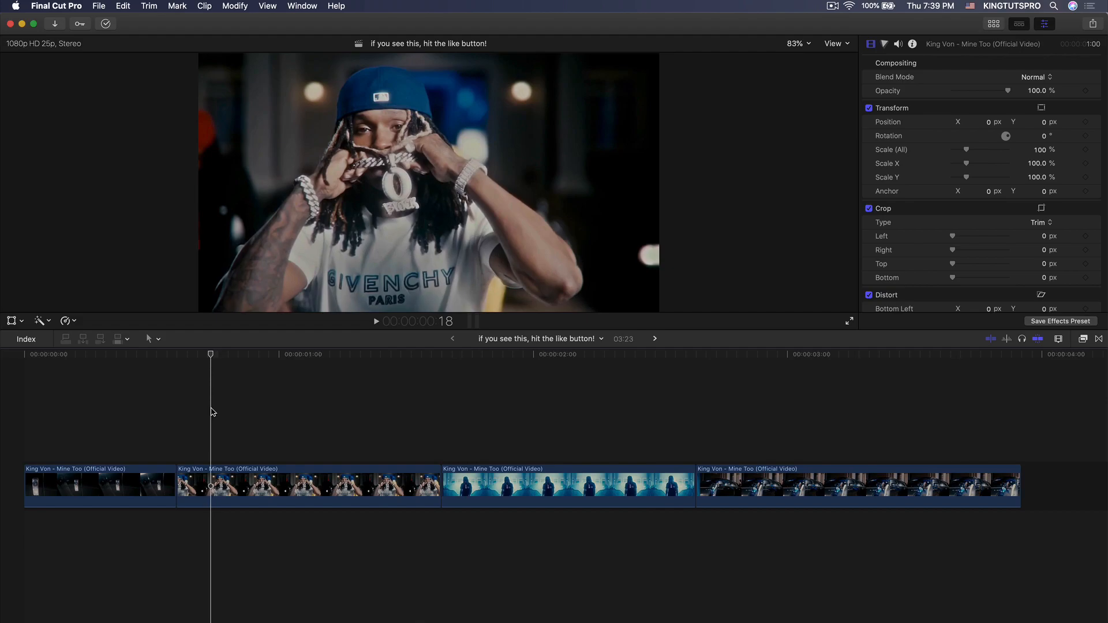
{"action": "left_click", "coordinate": [82, 474]}
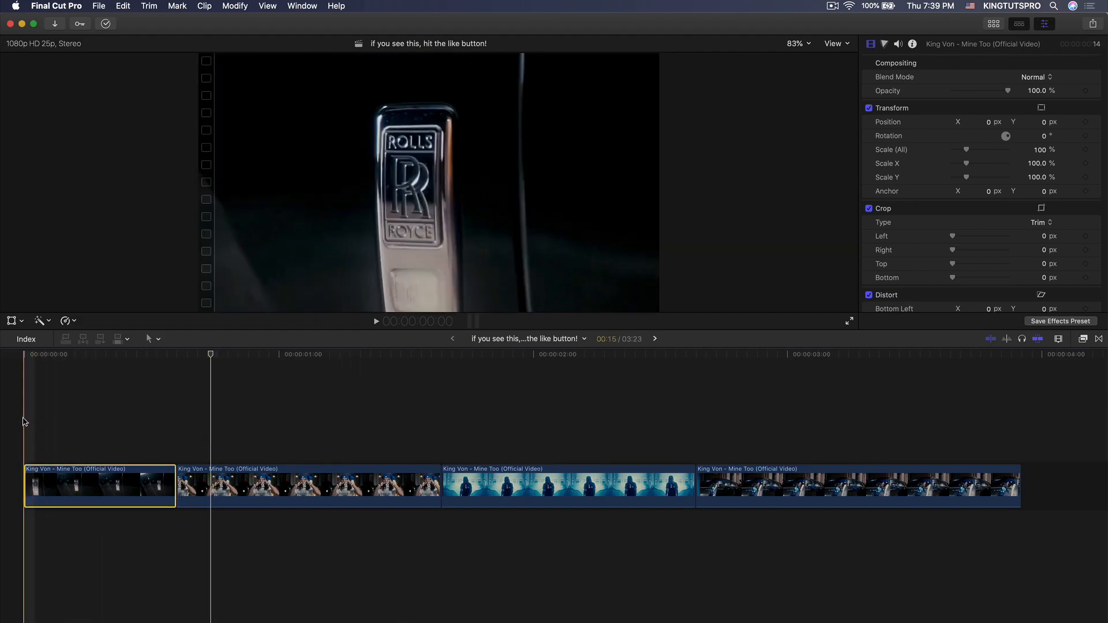
{"action": "left_click_drag", "start_coordinate": [87, 369], "coordinate": [303, 361]}
{"action": "left_click_drag", "start_coordinate": [325, 361], "coordinate": [171, 363]}
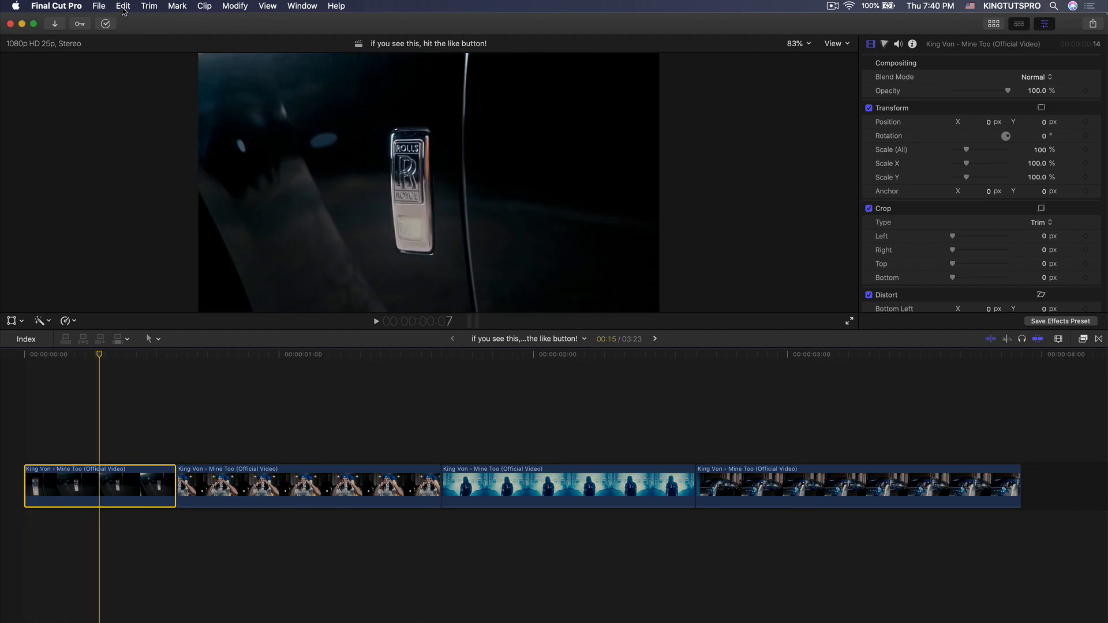
{"action": "left_click", "coordinate": [123, 7]}
{"action": "left_click", "coordinate": [154, 430]}
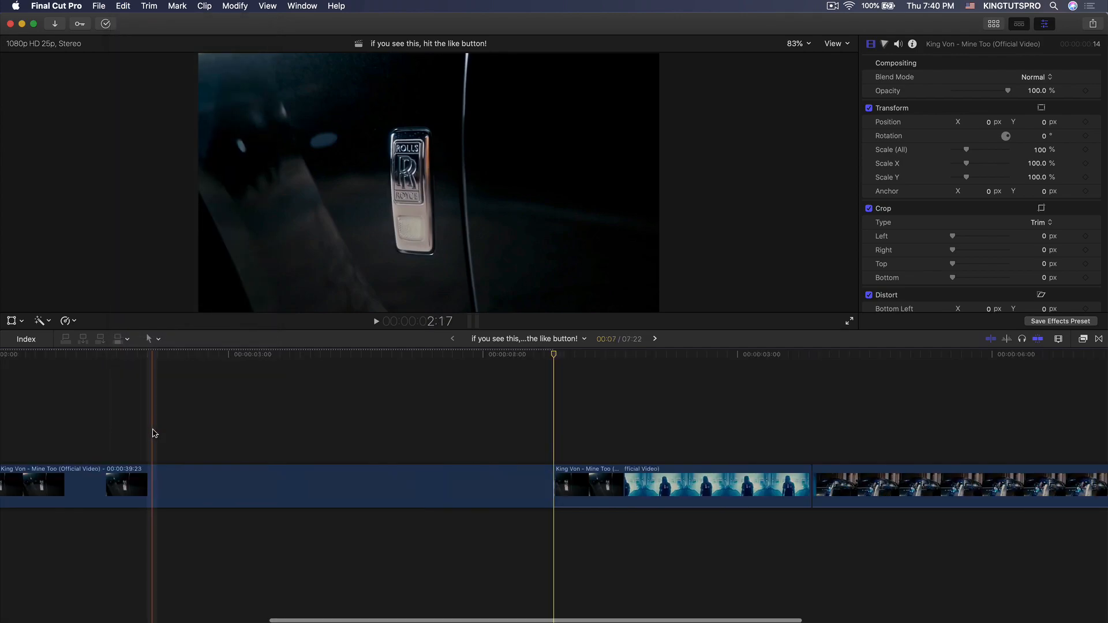
{"action": "key", "text": "super+minus"}
{"action": "key", "text": "super+minus"}
{"action": "left_click", "coordinate": [142, 471]}
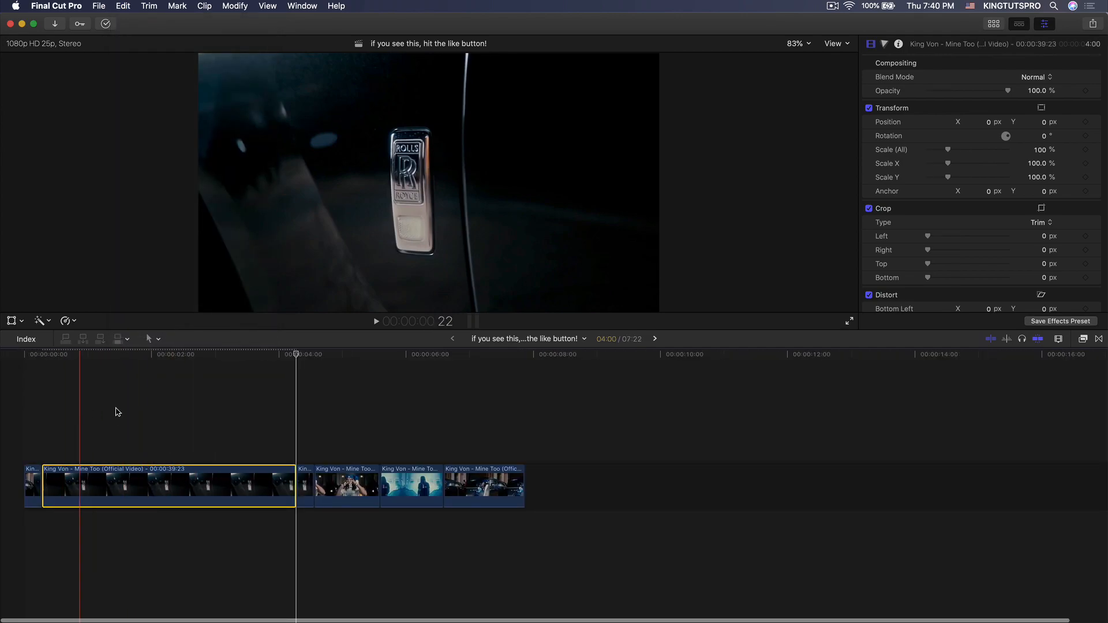
- Delete the two leftover moving pieces of the opening clip before and after the freeze frame
{"action": "left_click", "coordinate": [35, 482]}
{"action": "key", "text": "Delete"}
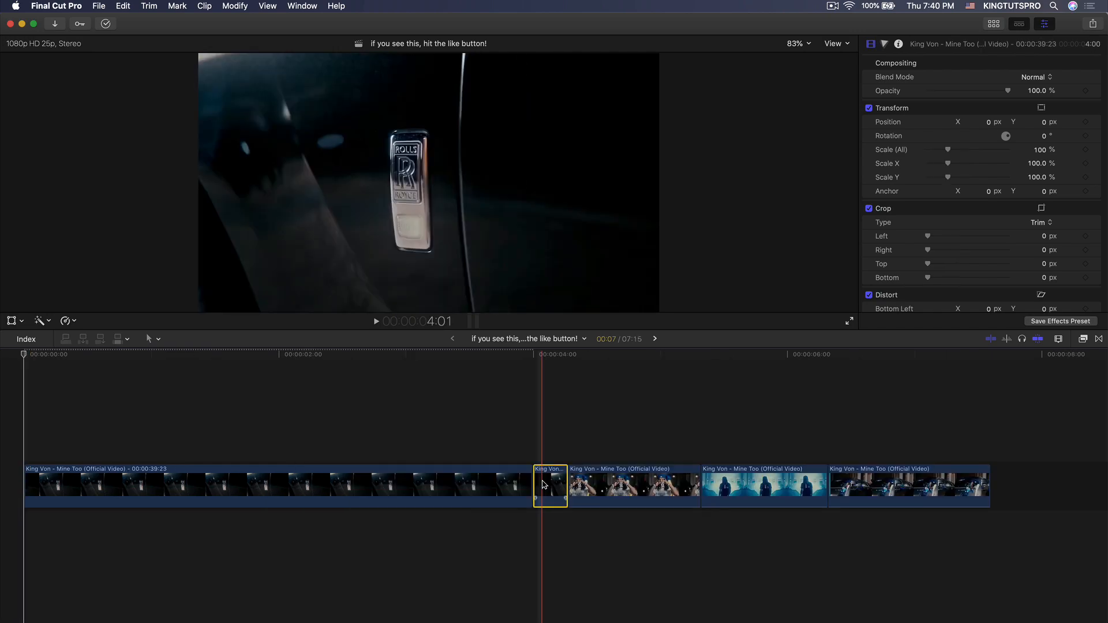
{"action": "key", "text": "Delete"}
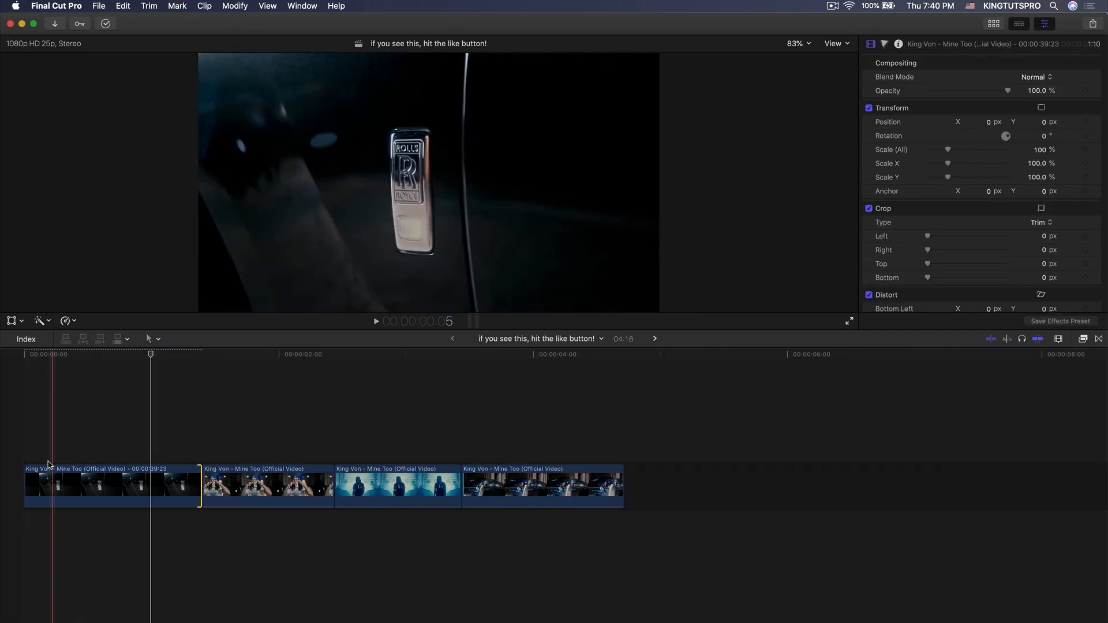
- Cut the freeze frame at the one-second mark, delete the excess and select the remaining freeze frame
{"action": "left_click", "coordinate": [153, 472]}
{"action": "key", "text": "super+b"}
{"action": "left_click", "coordinate": [173, 484]}
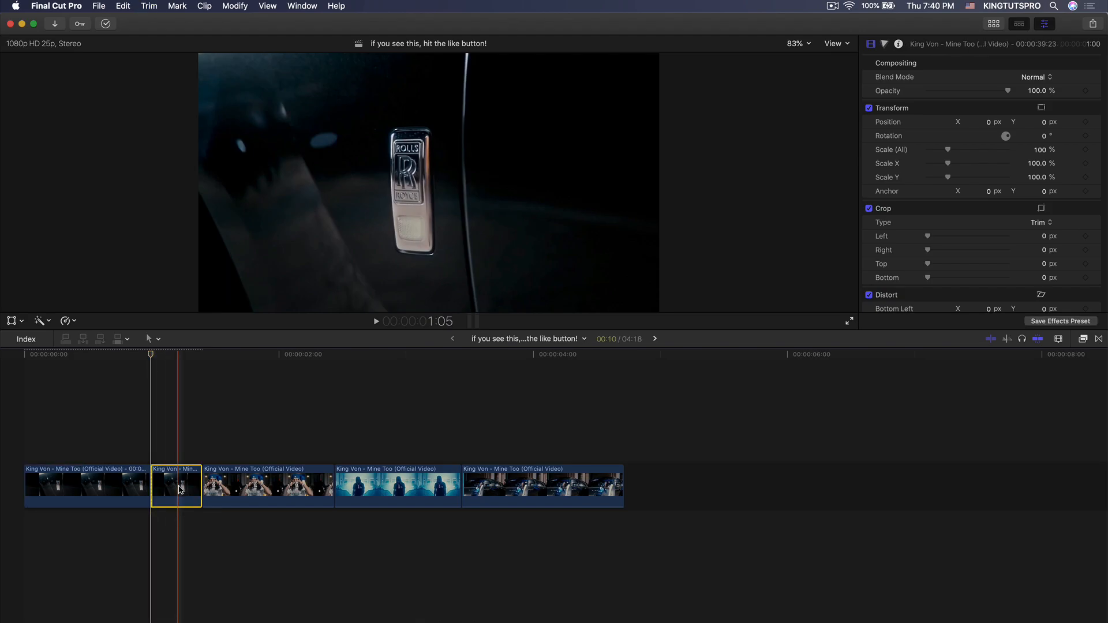
{"action": "key", "text": "Delete"}
{"action": "left_click", "coordinate": [87, 488]}
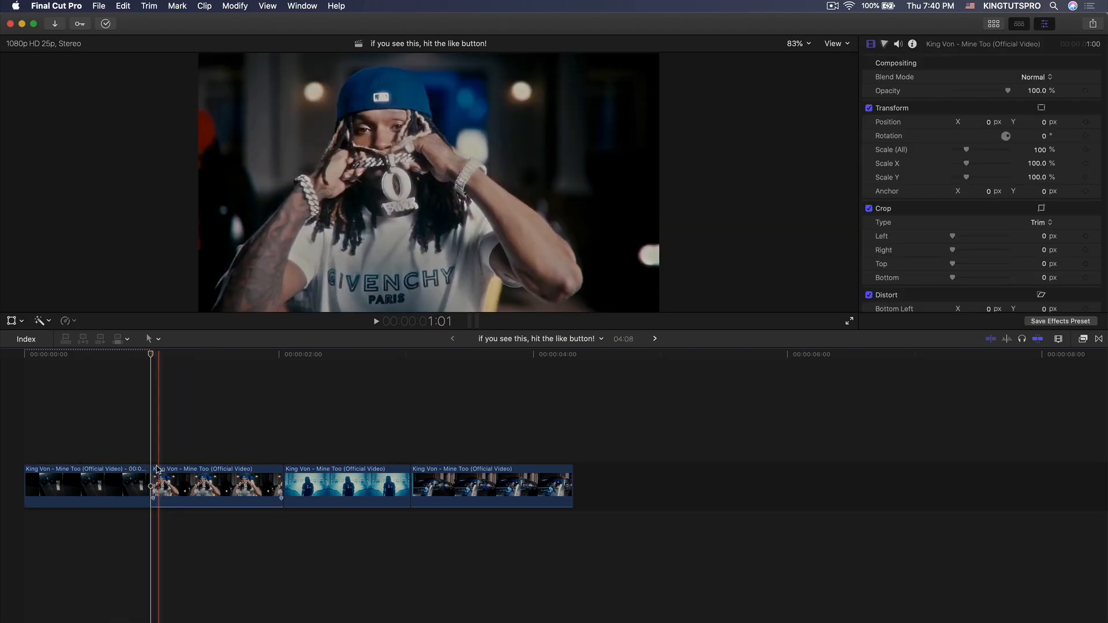
{"action": "key", "text": "super+equal"}
{"action": "scroll", "coordinate": [2, 441], "scroll_direction": "left", "scroll_amount": 2}
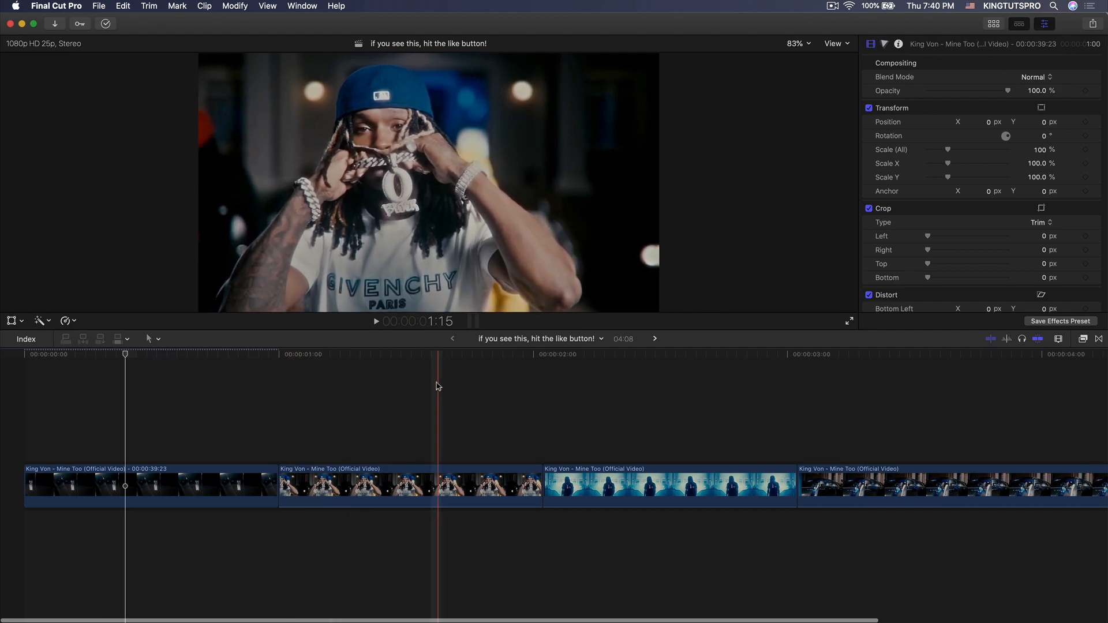
- Insert a freeze frame in the second clip, showing the performer holding the pendant, at 1:07
{"action": "left_click", "coordinate": [322, 358]}
{"action": "left_click", "coordinate": [323, 479]}
{"action": "left_click_drag", "start_coordinate": [323, 355], "coordinate": [355, 359]}
{"action": "left_click", "coordinate": [123, 6]}
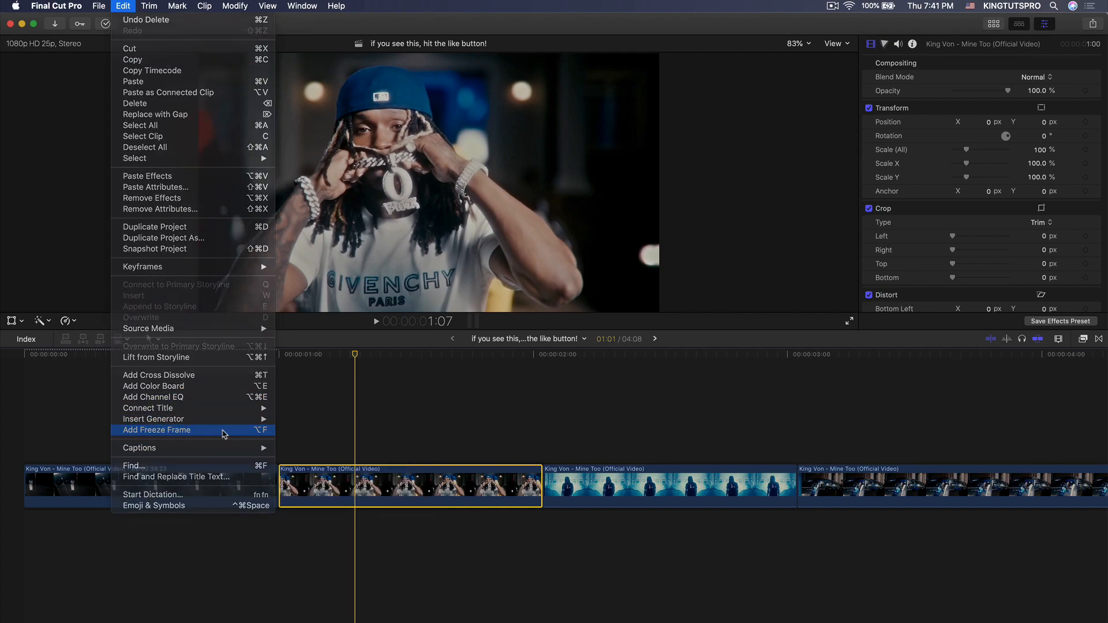
{"action": "left_click", "coordinate": [173, 427]}
- Delete the two leftover moving pieces of the performer clip before and after its freeze frame
{"action": "key", "text": "shift+z"}
{"action": "left_click", "coordinate": [177, 490]}
{"action": "left_click", "coordinate": [167, 489]}
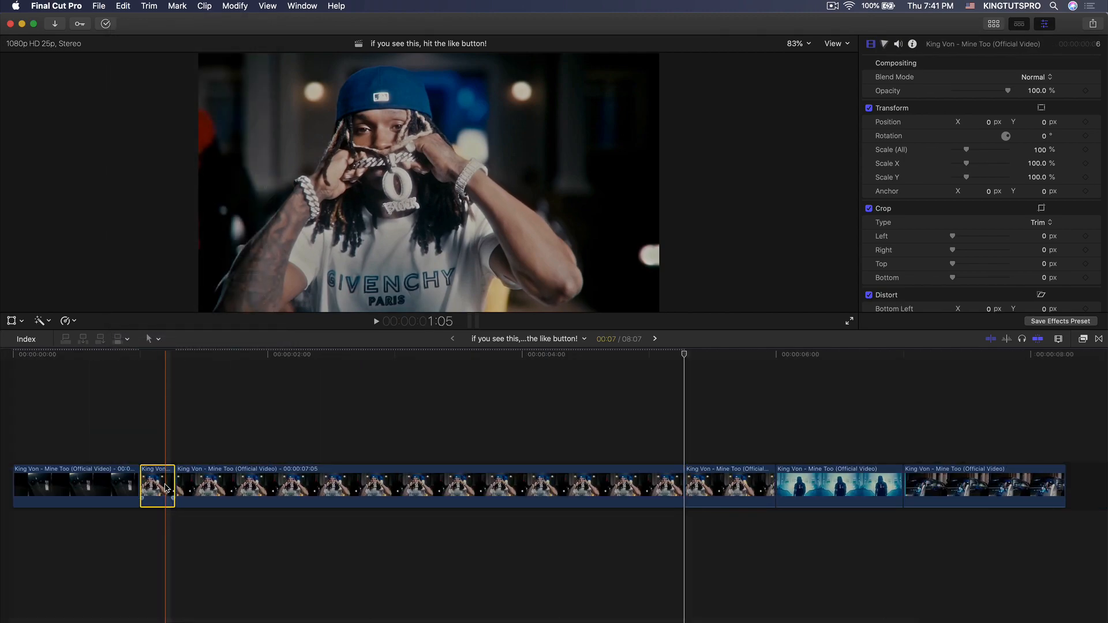
{"action": "key", "text": "BackSpace"}
{"action": "left_click", "coordinate": [686, 482]}
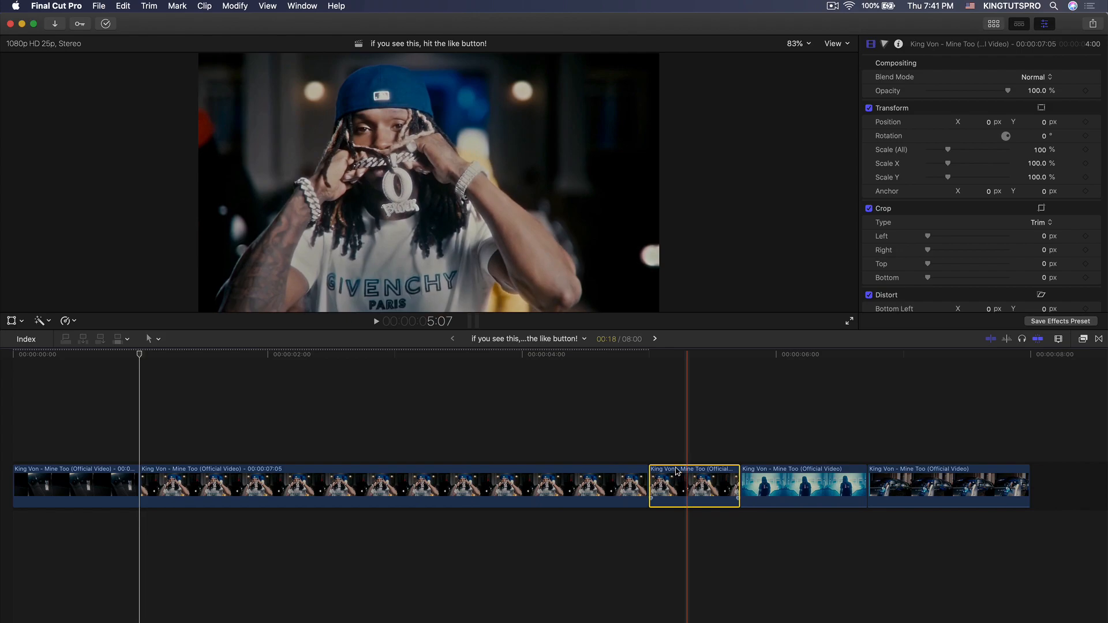
{"action": "key", "text": "BackSpace"}
- Cut the performer freeze frame at the two-second mark and delete the excess after the cut
{"action": "left_click", "coordinate": [297, 440]}
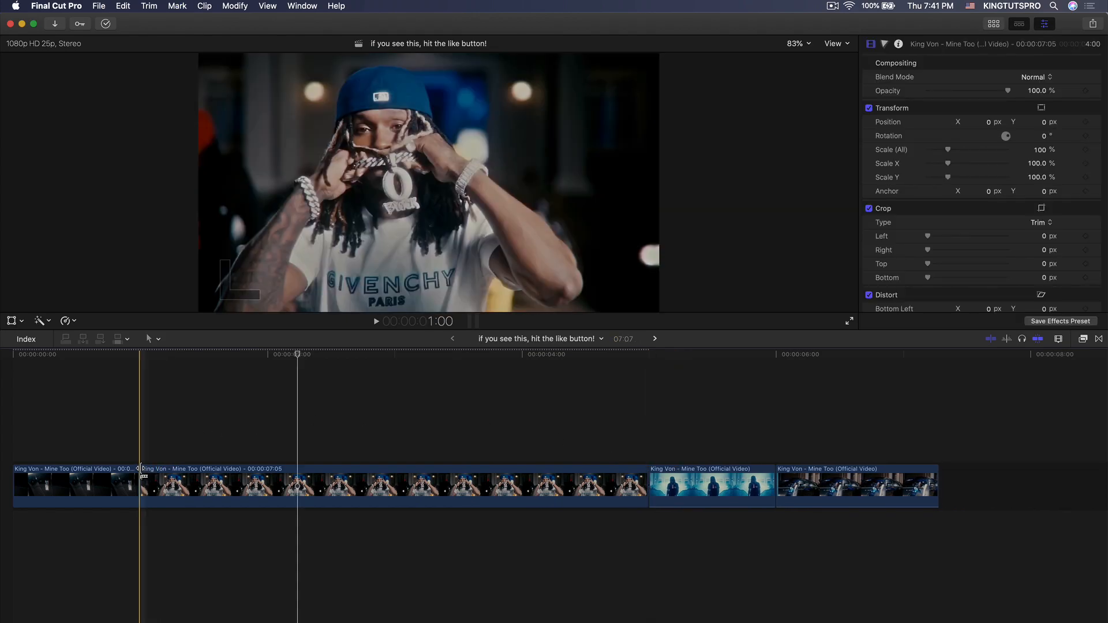
{"action": "left_click_drag", "start_coordinate": [298, 354], "coordinate": [270, 357]}
{"action": "left_click", "coordinate": [268, 479]}
{"action": "key", "text": "cmd+b"}
{"action": "left_click", "coordinate": [280, 482]}
{"action": "key", "text": "Delete"}
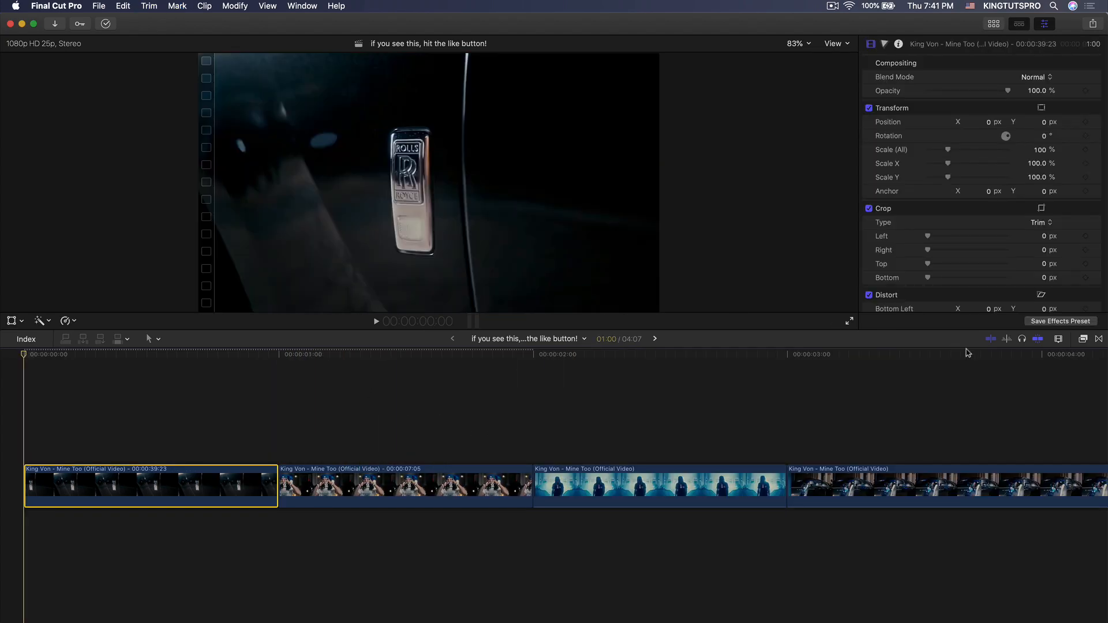
- Apply a Draw Mask to the opening freeze frame and trace a closed outline around the Rolls-Royce emblem
{"action": "left_click", "coordinate": [1084, 339]}
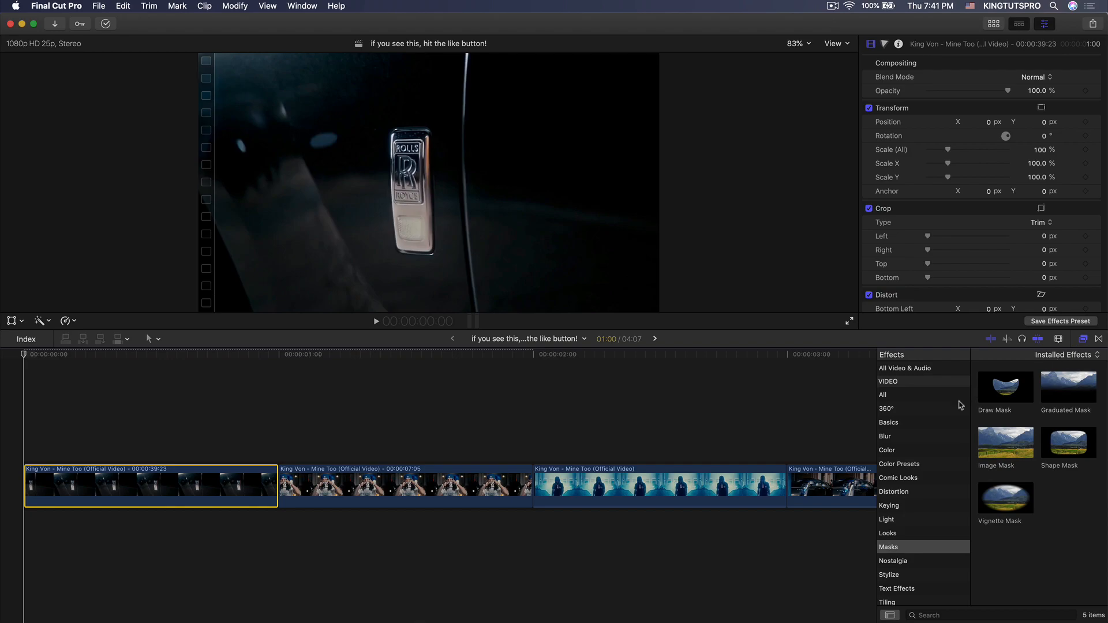
{"action": "mouse_move", "coordinate": [1006, 388]}
{"action": "left_mouse_down"}
{"action": "mouse_move", "coordinate": [209, 437]}
{"action": "mouse_move", "coordinate": [161, 477]}
{"action": "left_mouse_up"}
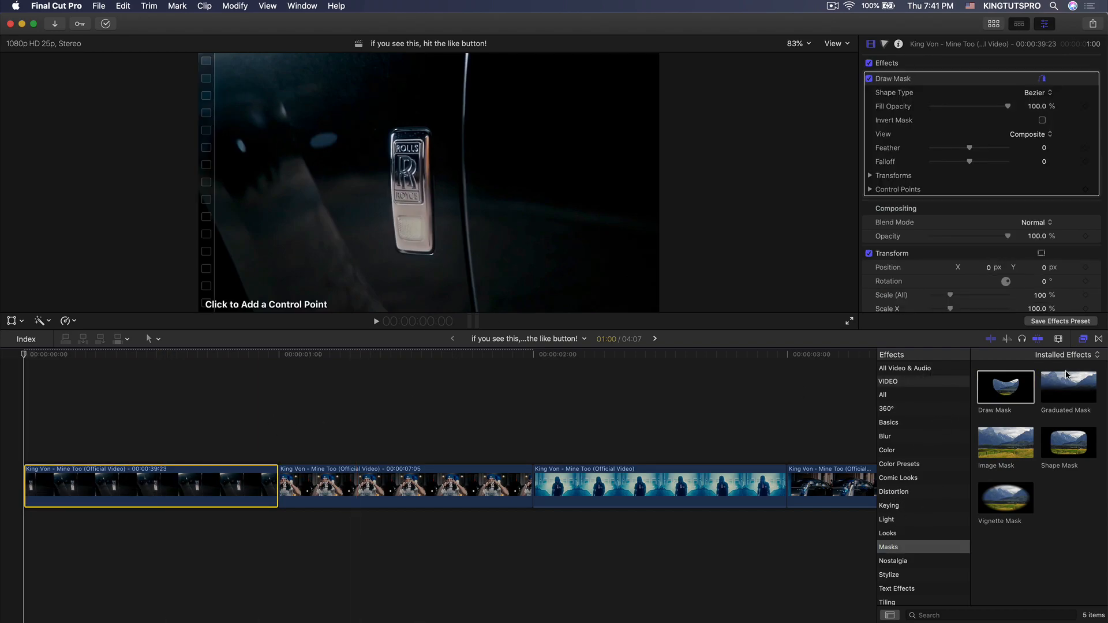
{"action": "left_click", "coordinate": [798, 44]}
{"action": "left_click", "coordinate": [806, 113]}
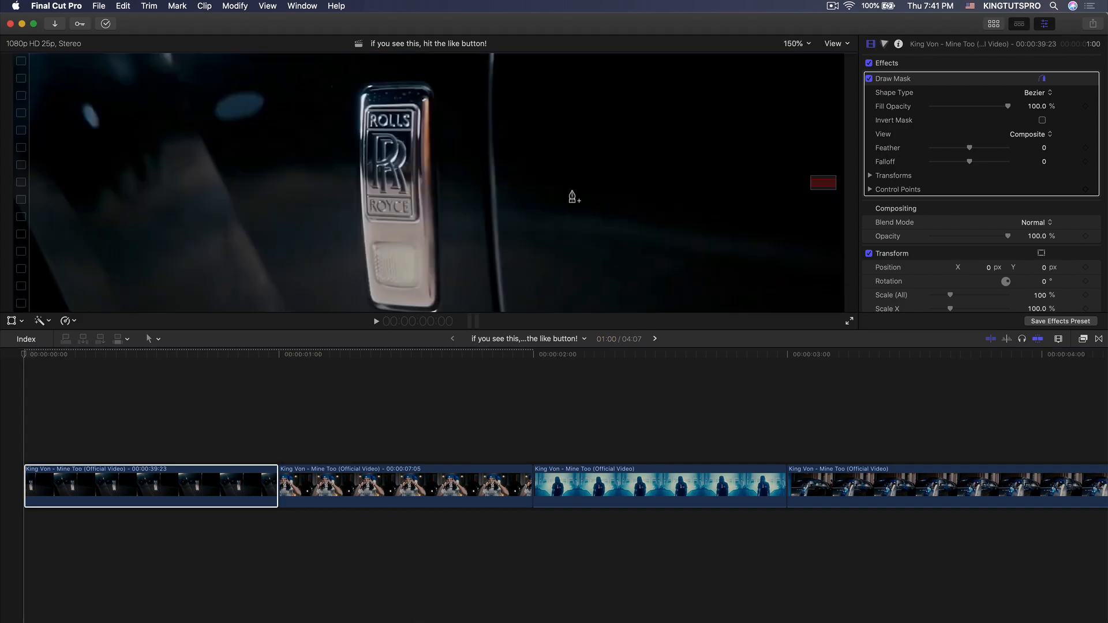
{"action": "left_click_drag", "start_coordinate": [818, 182], "coordinate": [818, 183]}
{"action": "left_click", "coordinate": [438, 235]}
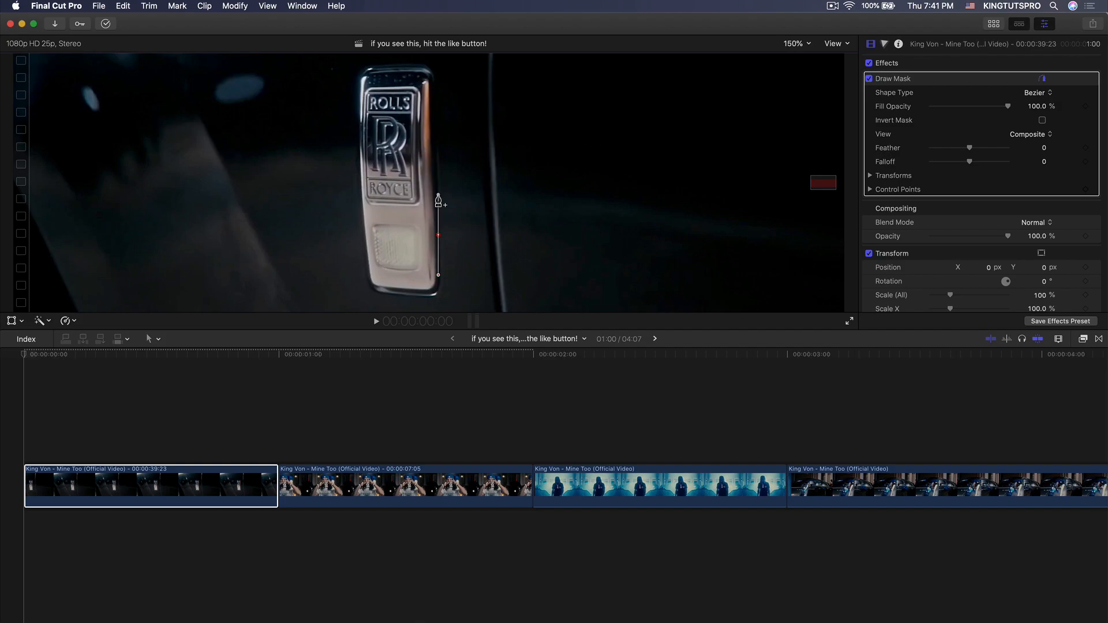
{"action": "left_click", "coordinate": [436, 77]}
{"action": "key", "text": "super+z"}
{"action": "left_click", "coordinate": [430, 70]}
{"action": "left_click_drag", "start_coordinate": [399, 65], "coordinate": [387, 65]}
{"action": "left_click", "coordinate": [362, 86]}
{"action": "left_click", "coordinate": [364, 210]}
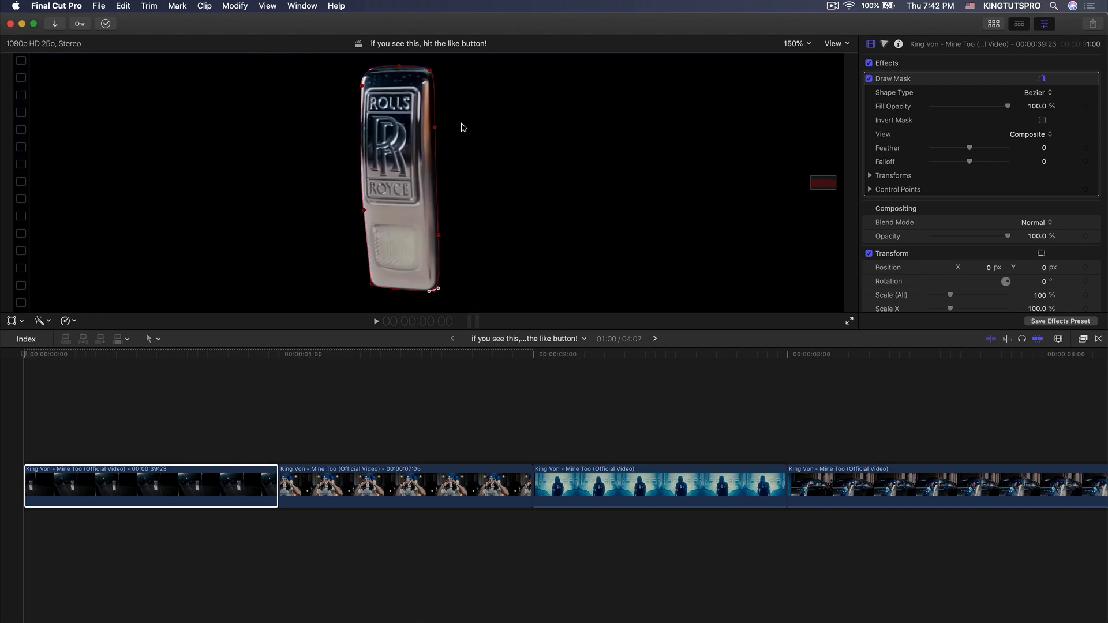
- Invert the emblem mask to cut the emblem out of the opening freeze frame and set its feather to -11
{"action": "left_click", "coordinate": [797, 43]}
{"action": "left_click", "coordinate": [798, 53]}
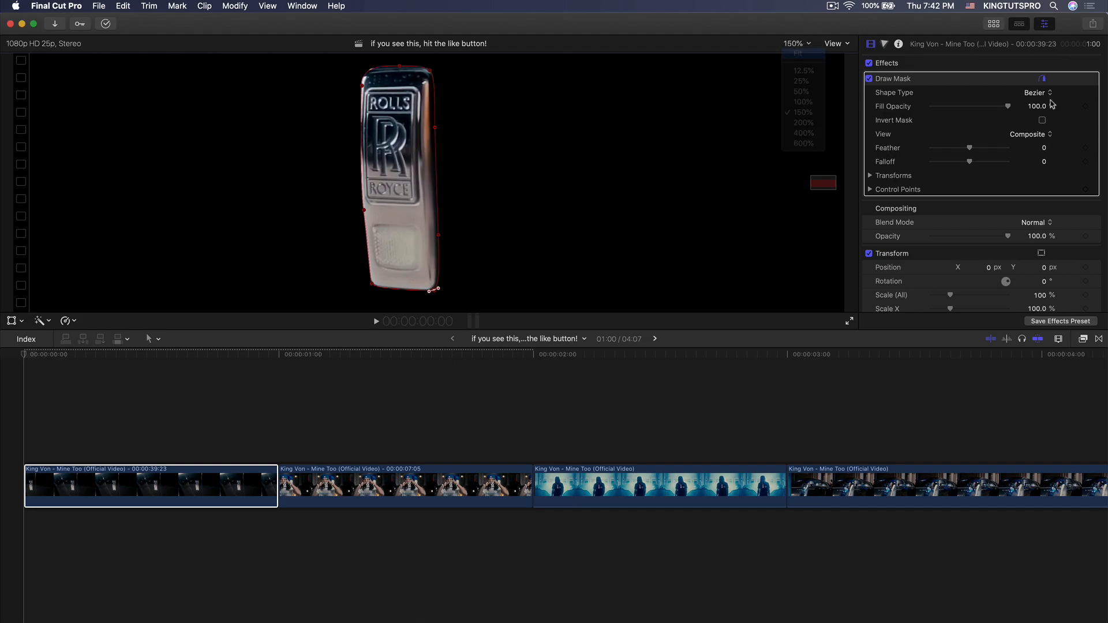
{"action": "left_click", "coordinate": [909, 212]}
{"action": "mouse_move", "coordinate": [969, 150]}
{"action": "left_mouse_down"}
{"action": "mouse_move", "coordinate": [953, 151]}
{"action": "mouse_move", "coordinate": [984, 151]}
{"action": "mouse_move", "coordinate": [971, 152]}
{"action": "left_mouse_up"}
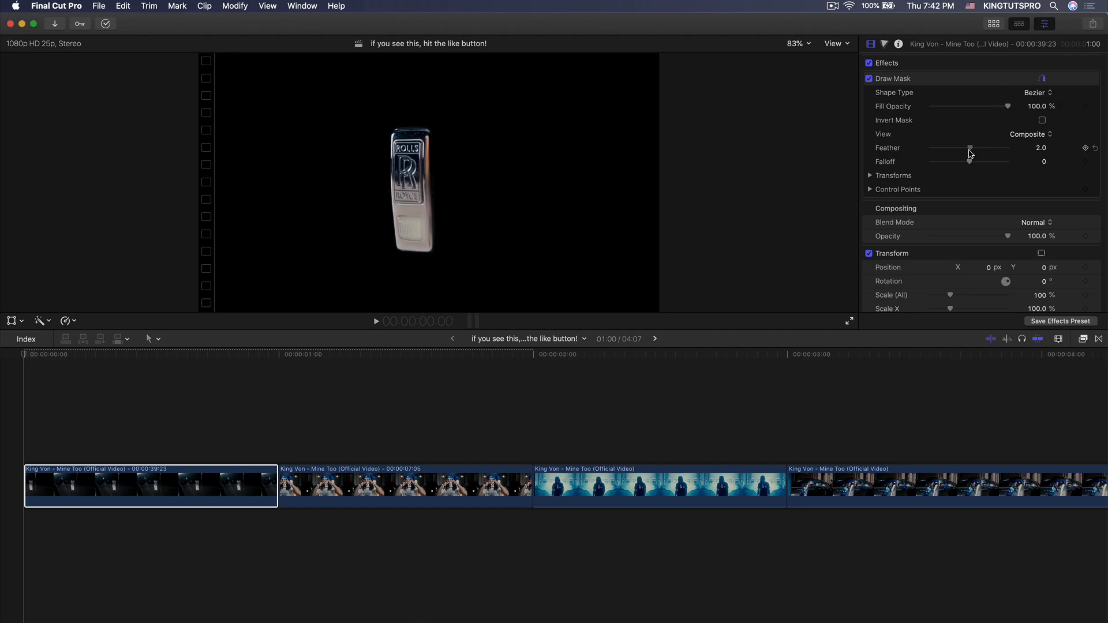
{"action": "left_click", "coordinate": [1042, 122]}
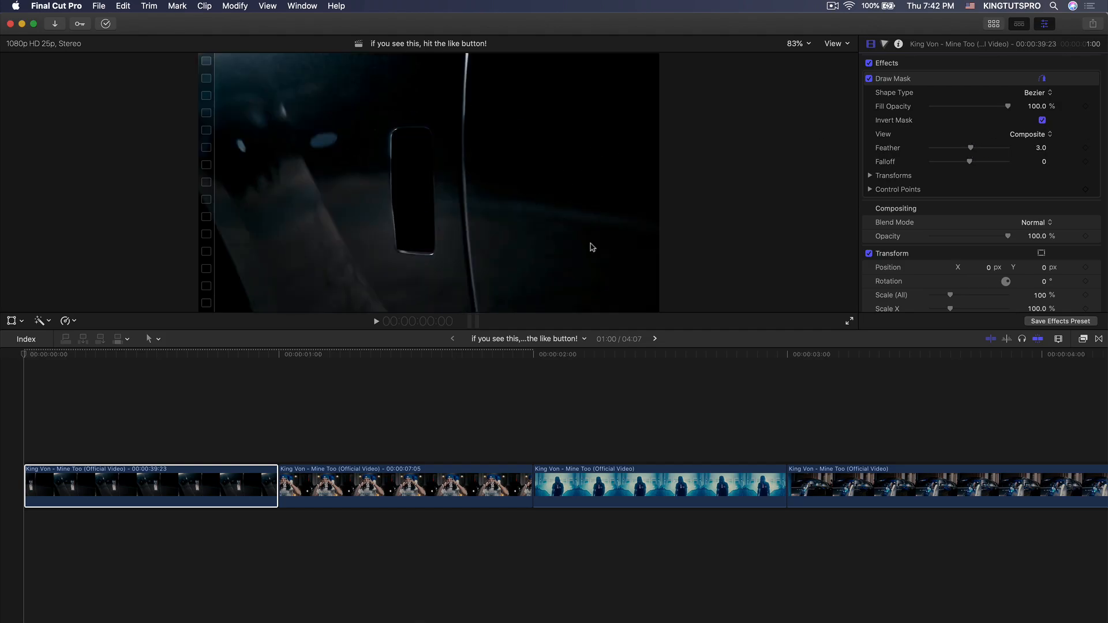
{"action": "left_click_drag", "start_coordinate": [972, 150], "coordinate": [966, 152]}
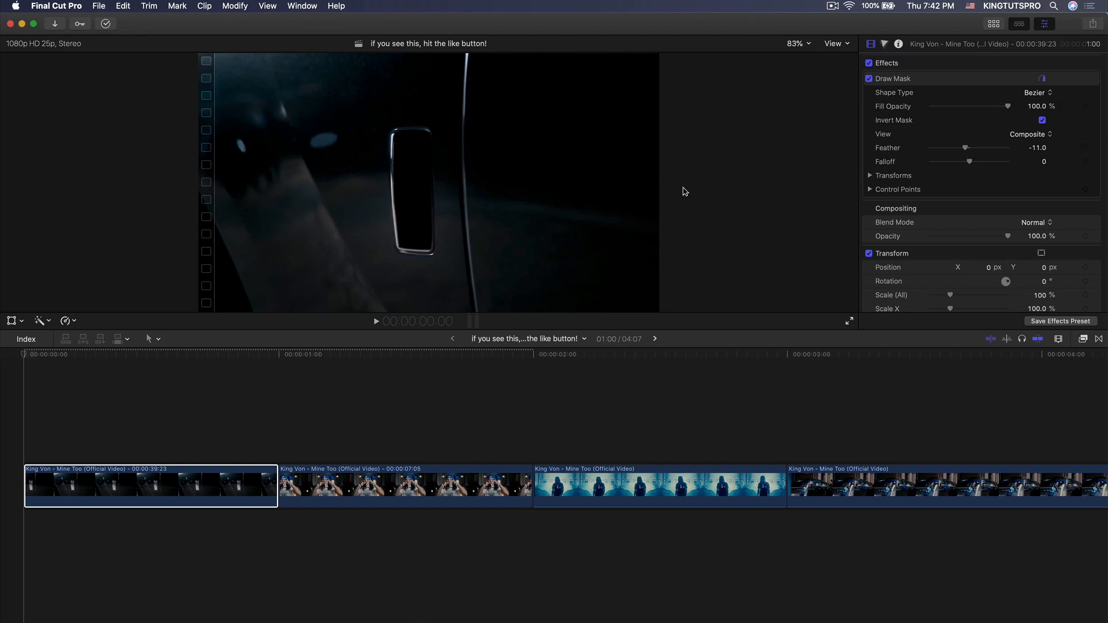
- Apply a Draw Mask to the performer freeze frame
{"action": "left_click", "coordinate": [282, 354]}
{"action": "left_click", "coordinate": [321, 485]}
{"action": "left_click", "coordinate": [1083, 339]}
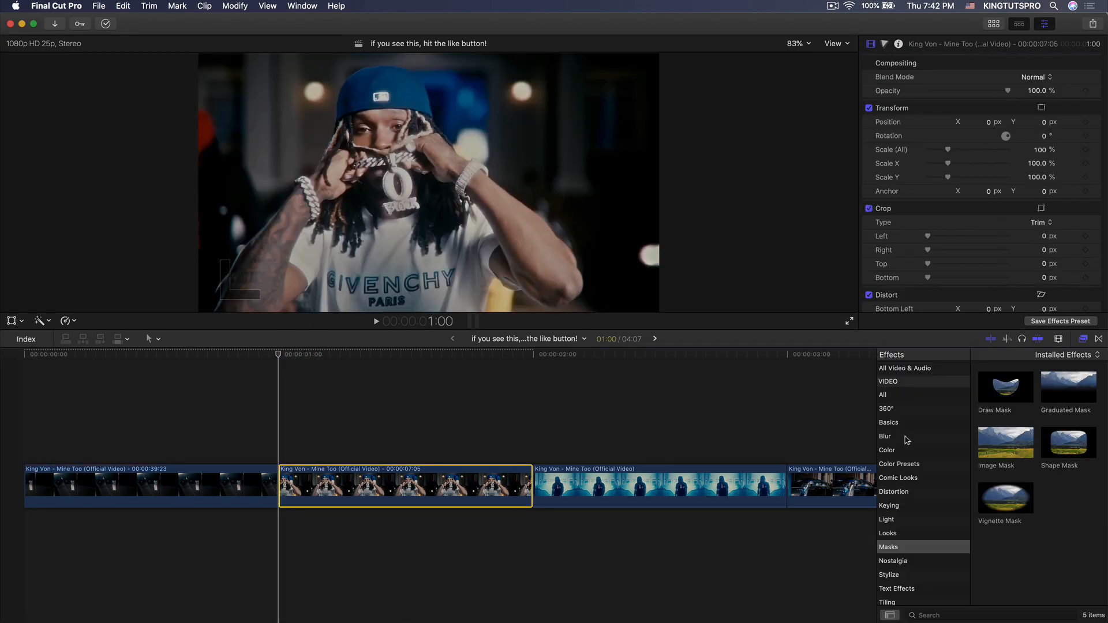
{"action": "mouse_move", "coordinate": [997, 390]}
{"action": "left_mouse_down"}
{"action": "mouse_move", "coordinate": [480, 445]}
{"action": "mouse_move", "coordinate": [461, 484]}
{"action": "left_mouse_up"}
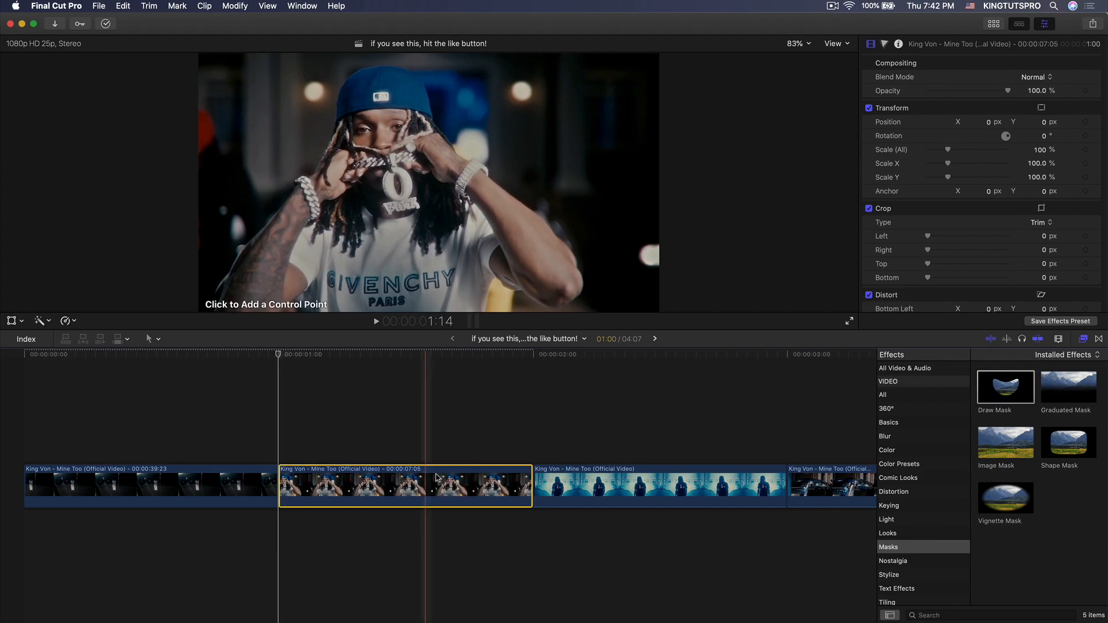
{"action": "left_click", "coordinate": [1083, 339]}
- Trace a closed oval mask with curved points around the outer edge of the O pendant
{"action": "left_click", "coordinate": [802, 44]}
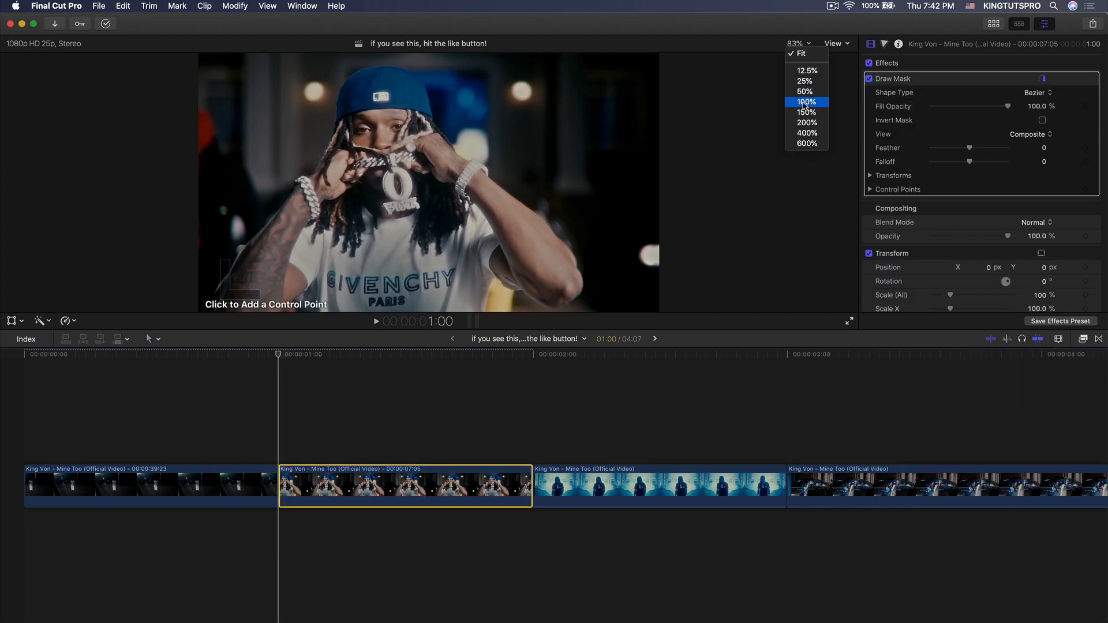
{"action": "left_click", "coordinate": [802, 105]}
{"action": "left_click", "coordinate": [797, 44]}
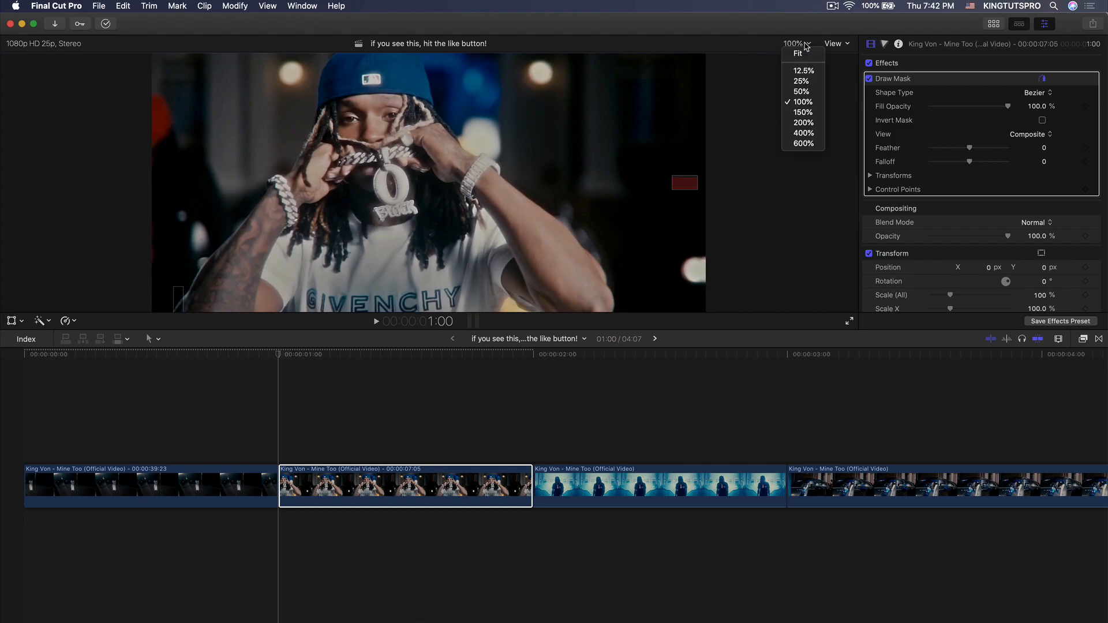
{"action": "left_click", "coordinate": [804, 118]}
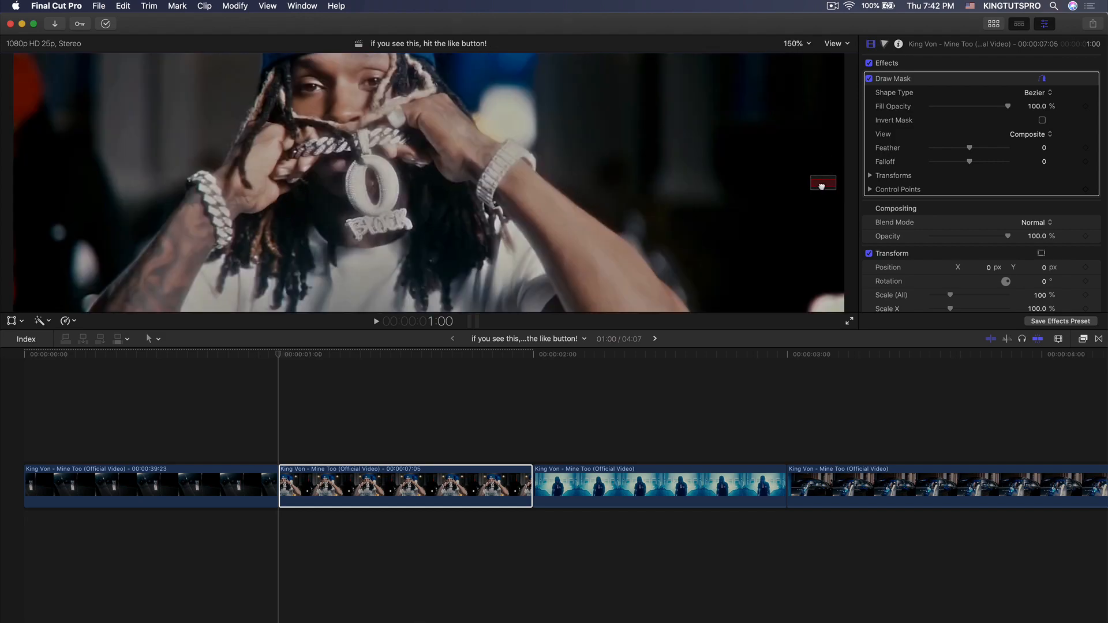
{"action": "left_click", "coordinate": [795, 44]}
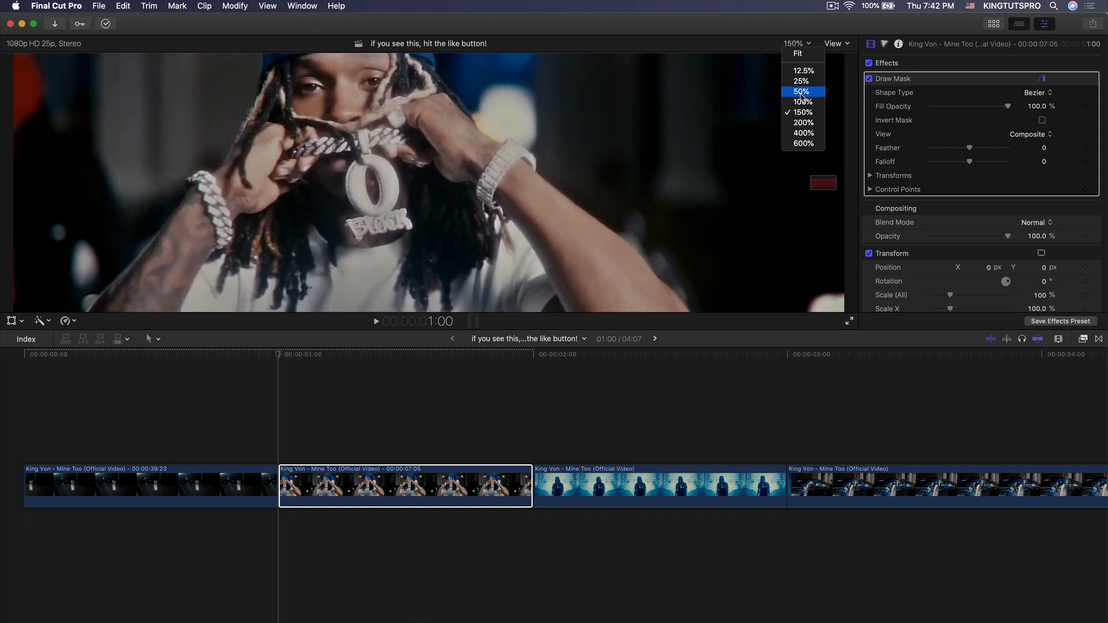
{"action": "left_click", "coordinate": [802, 131]}
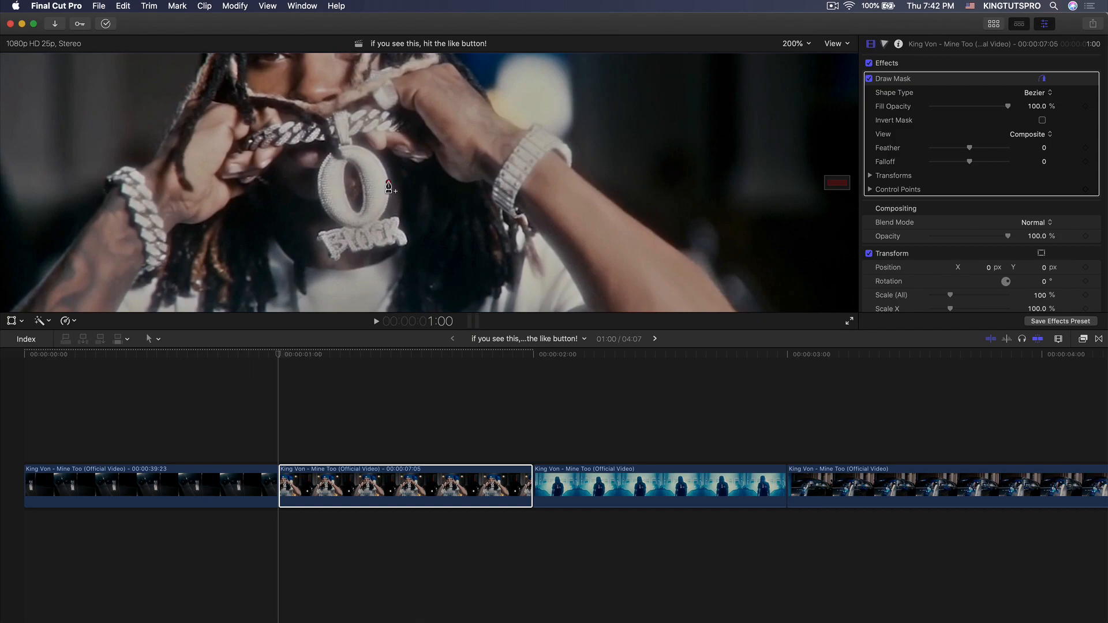
{"action": "left_click_drag", "start_coordinate": [355, 145], "coordinate": [342, 144]}
{"action": "left_click", "coordinate": [388, 183]}
{"action": "left_click", "coordinate": [355, 146]}
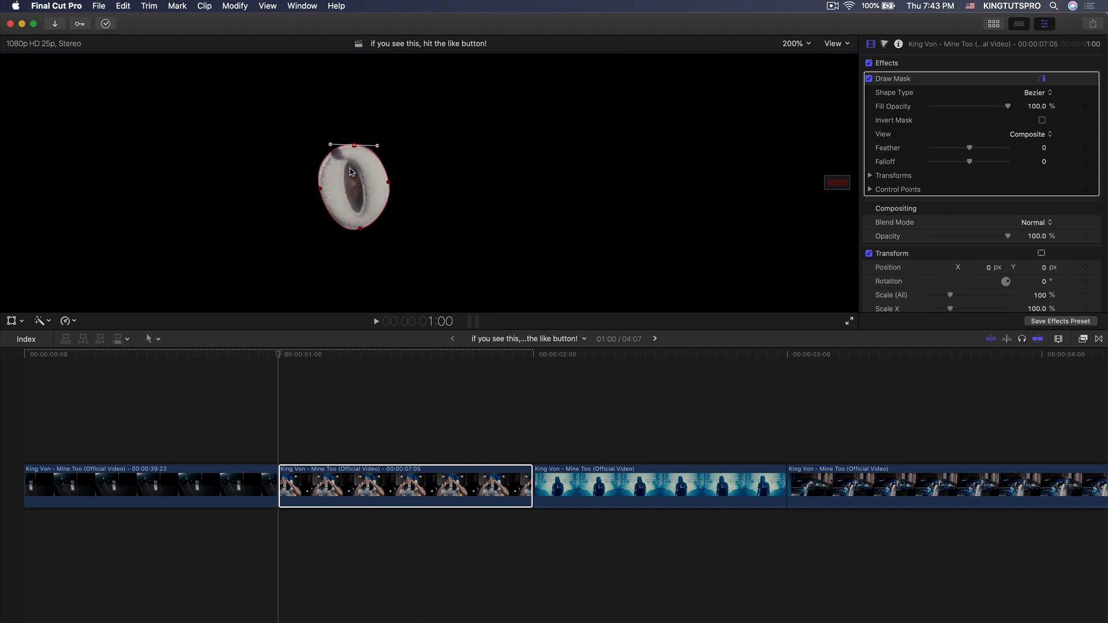
- Invert the pendant mask to cut the O out of the performer freeze frame
{"action": "left_click", "coordinate": [796, 44]}
{"action": "left_click", "coordinate": [796, 47]}
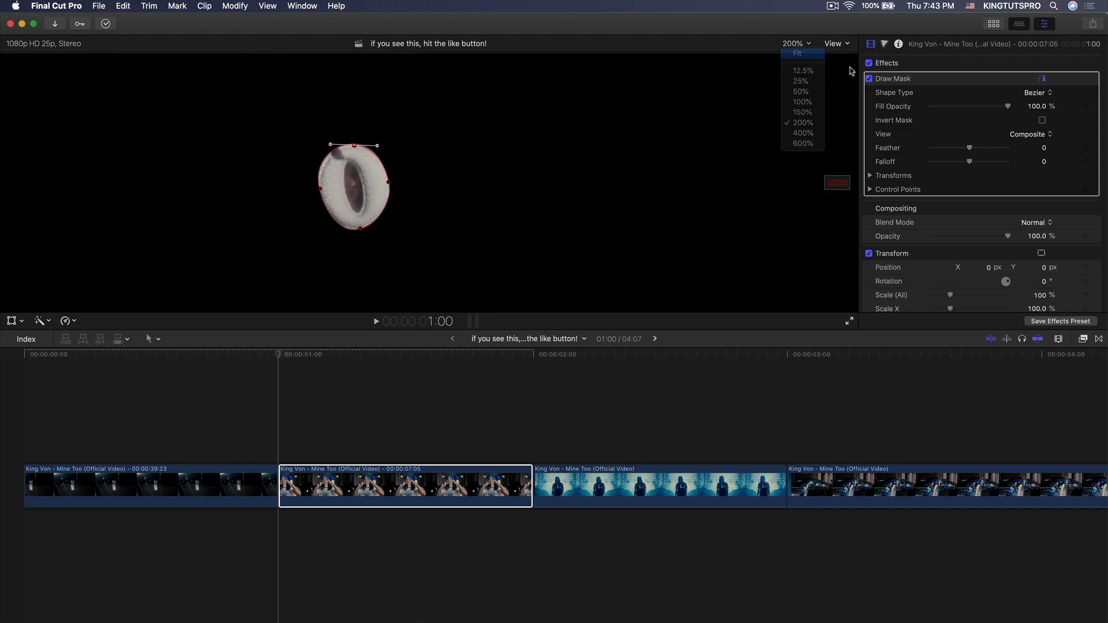
{"action": "left_click", "coordinate": [1043, 120]}
{"action": "key", "text": "Up"}
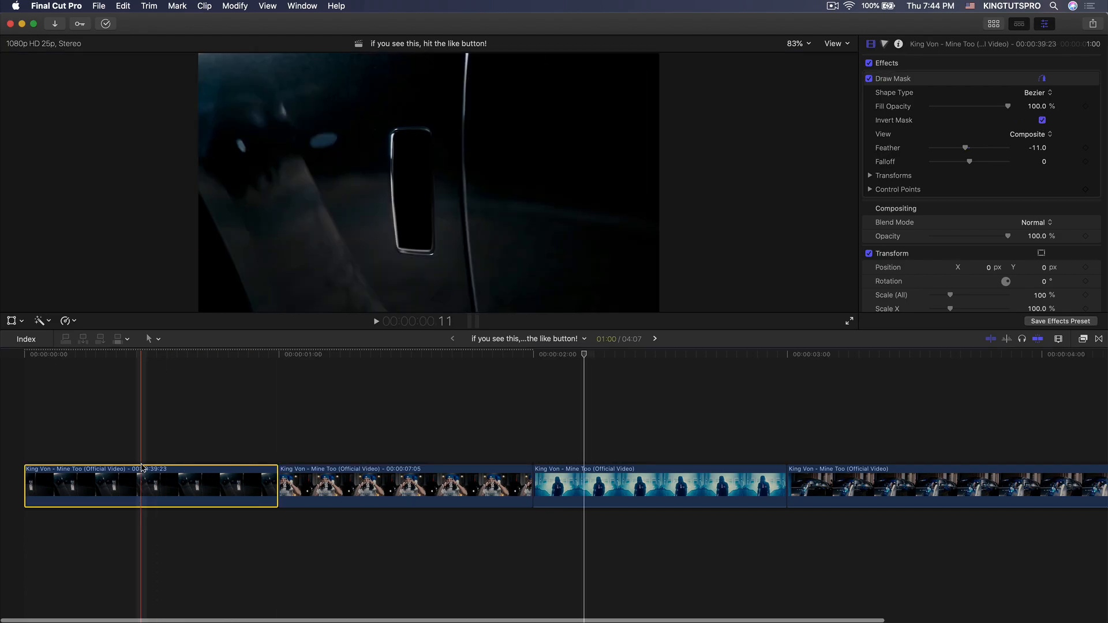
- Set the opening freeze frame's anchor to X -69 px and Y -27 px to center the emblem cutout
{"action": "left_click", "coordinate": [14, 357]}
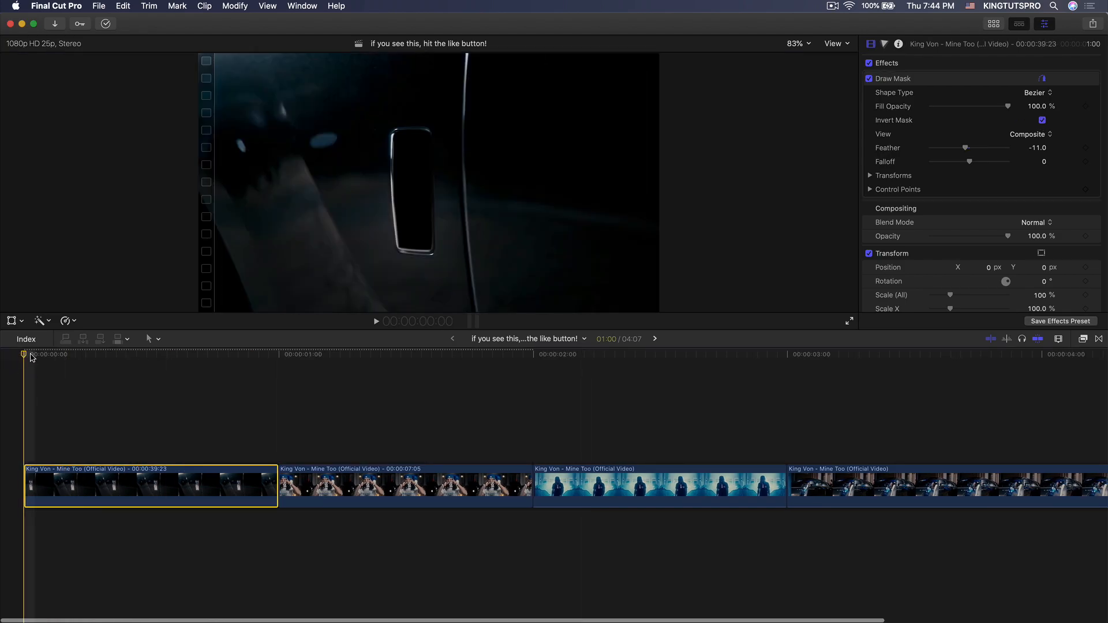
{"action": "scroll", "coordinate": [941, 226], "scroll_direction": "down", "scroll_amount": 5}
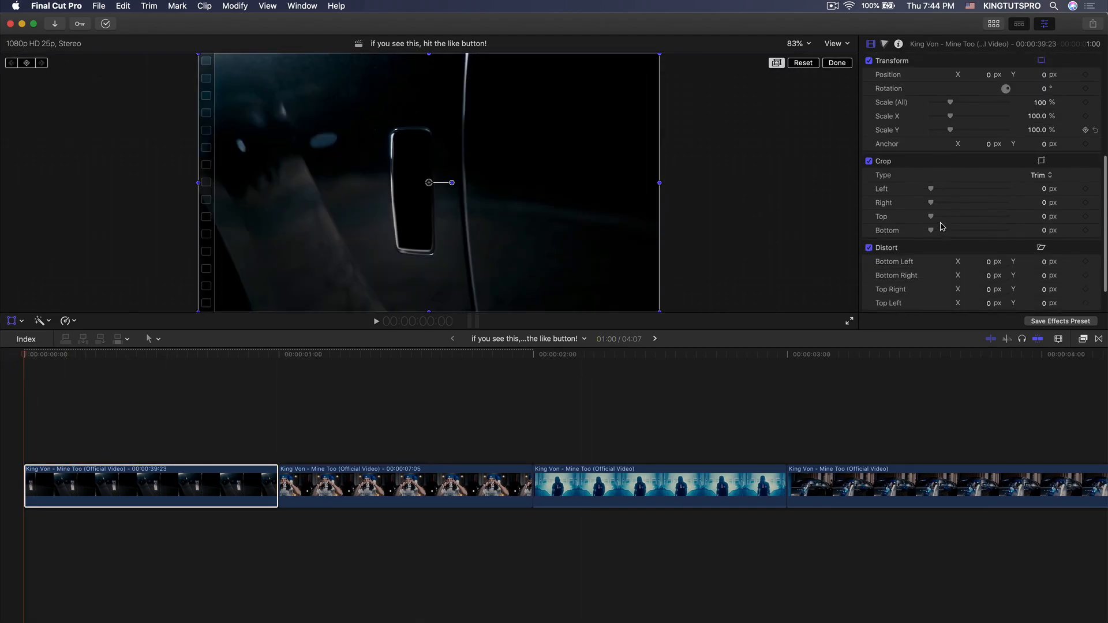
{"action": "scroll", "coordinate": [941, 225], "scroll_direction": "up", "scroll_amount": 4}
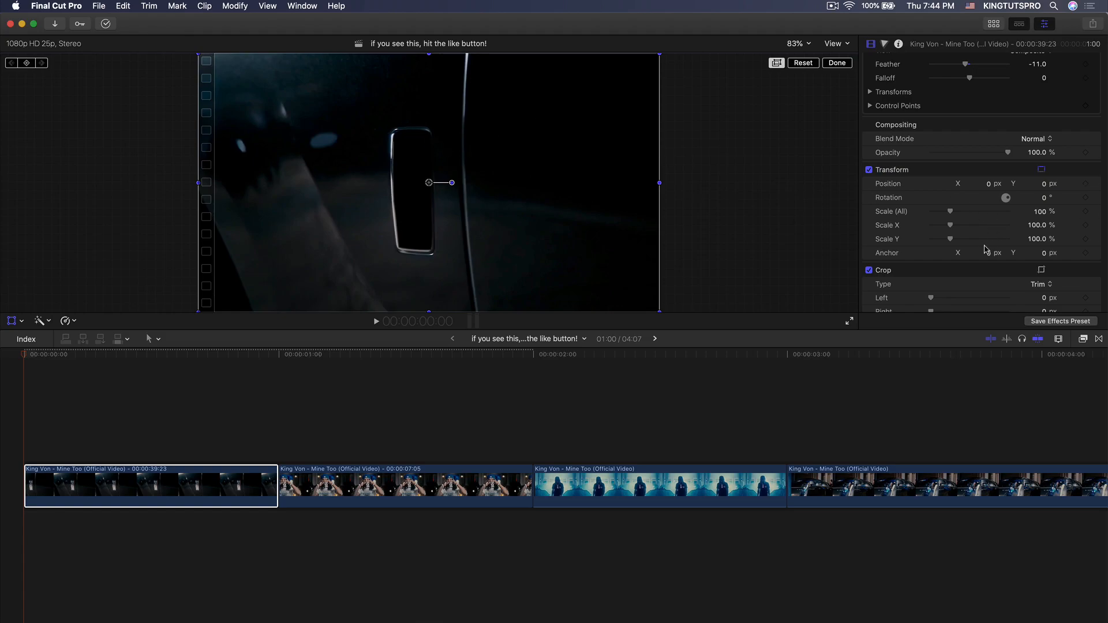
{"action": "left_click_drag", "start_coordinate": [987, 254], "coordinate": [1031, 257]}
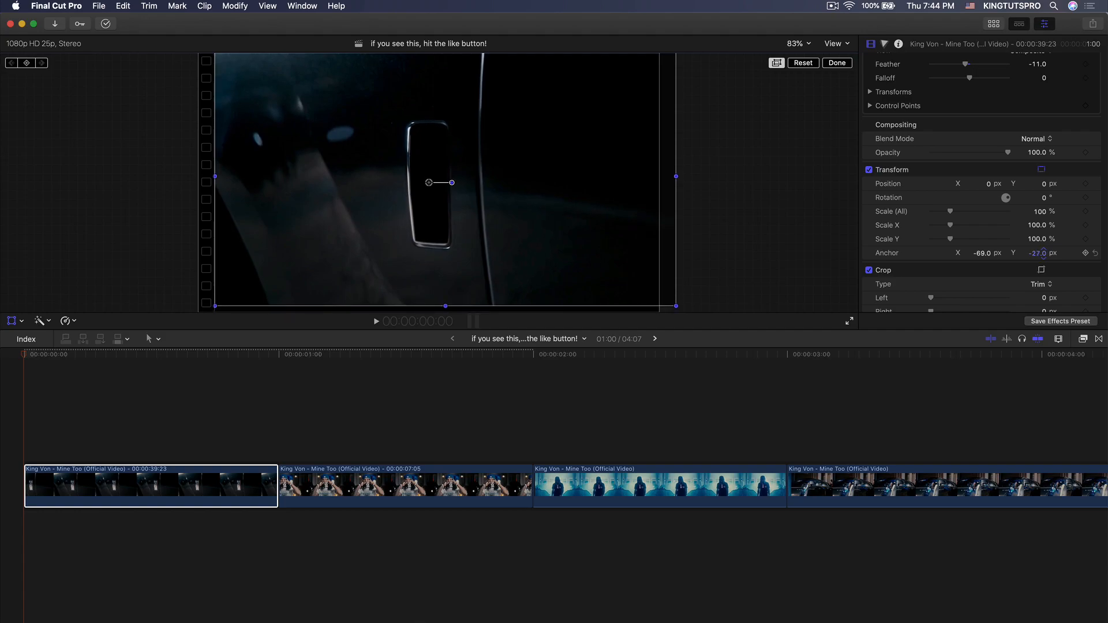
{"action": "left_click", "coordinate": [837, 62]}
- Keyframe the opening freeze frame's scale at 1296% on its first frame
{"action": "key", "text": "Right"}
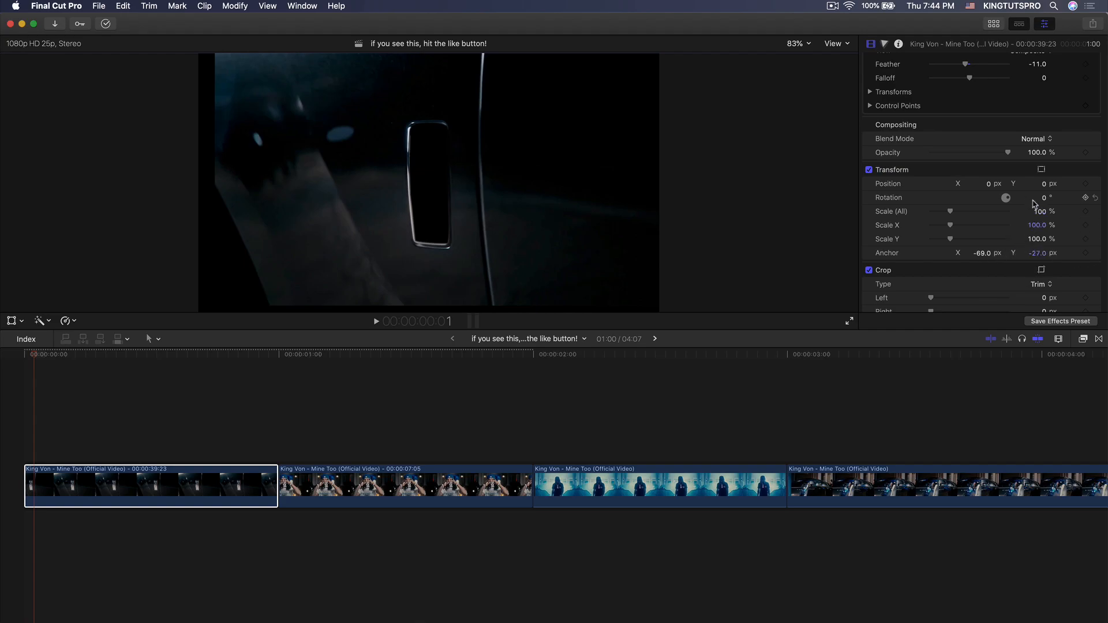
{"action": "left_click_drag", "start_coordinate": [1040, 212], "coordinate": [1041, 207]}
{"action": "key", "text": "Up"}
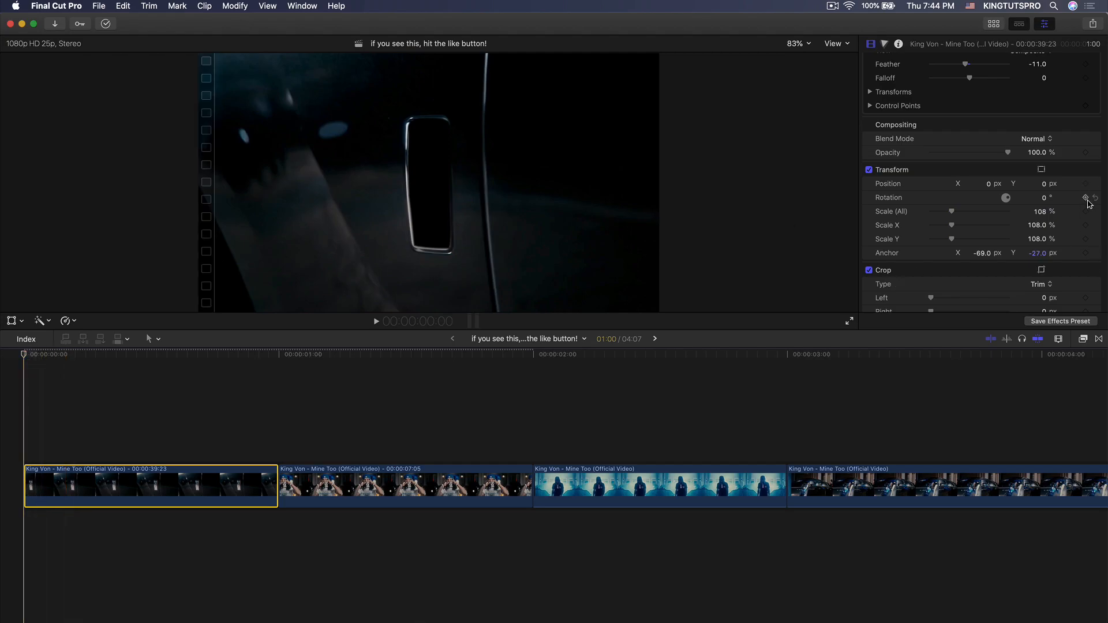
{"action": "left_click_drag", "start_coordinate": [1039, 212], "coordinate": [1038, 211]}
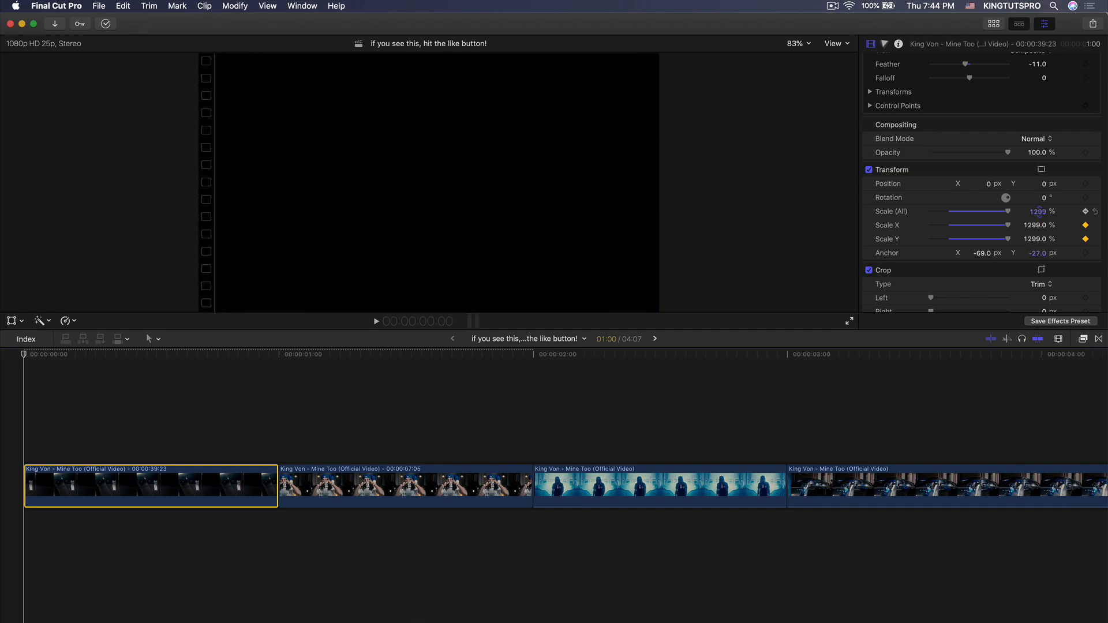
- Set the opening freeze frame's scale to 109% at frame 24 and play back the zoom animation
{"action": "left_click", "coordinate": [276, 357]}
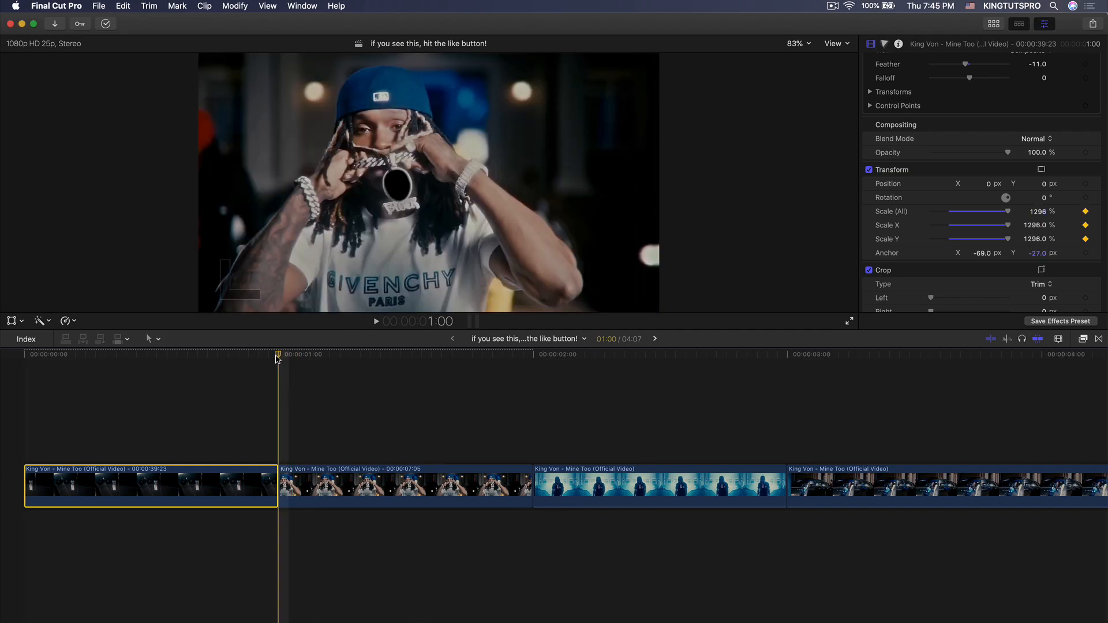
{"action": "key", "text": "Left"}
{"action": "left_click_drag", "start_coordinate": [1037, 216], "coordinate": [1037, 216]}
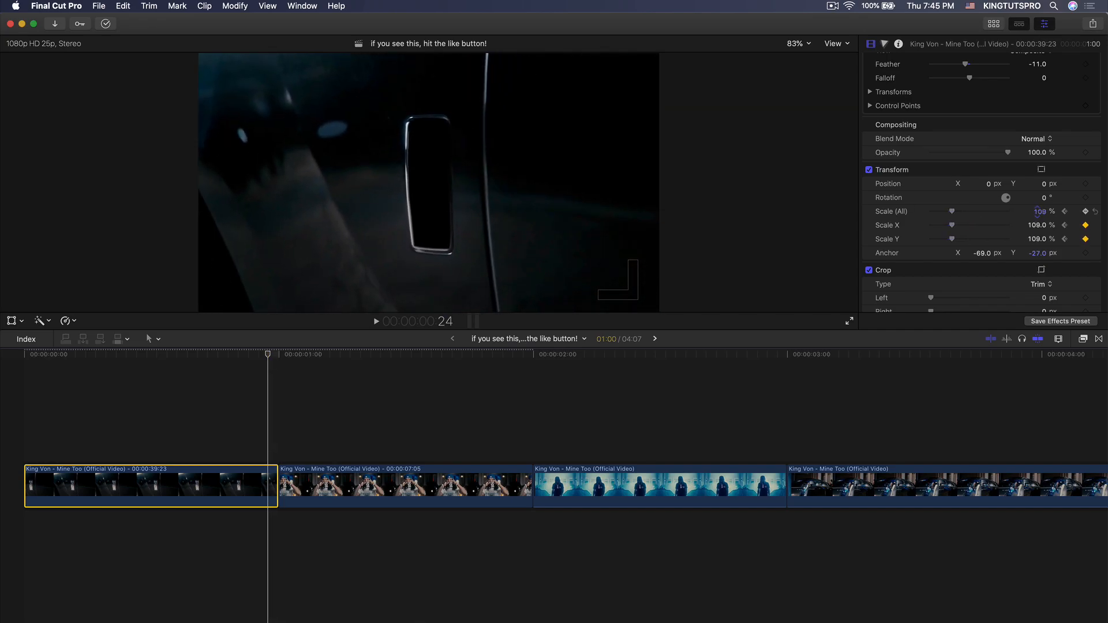
{"action": "key", "text": "space"}
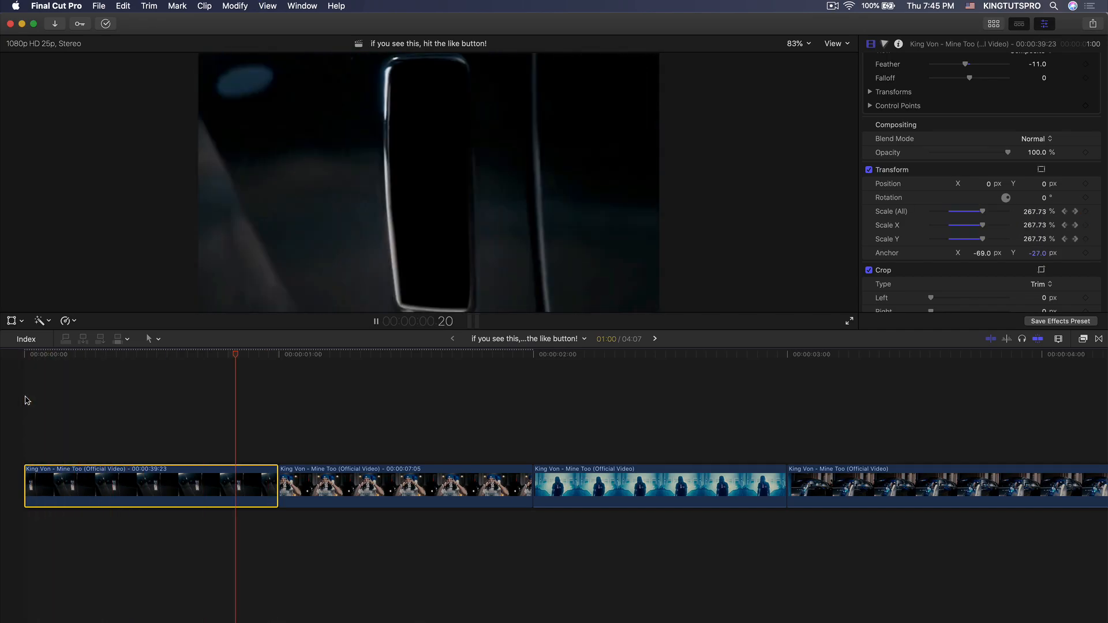
{"action": "key", "text": "space"}
- Move the performer freeze frame beneath the opening Rolls-Royce freeze frame, aligned to the start of the timeline
{"action": "mouse_move", "coordinate": [308, 501]}
{"action": "left_mouse_down"}
{"action": "mouse_move", "coordinate": [308, 528]}
{"action": "mouse_move", "coordinate": [250, 554]}
{"action": "mouse_move", "coordinate": [105, 553]}
{"action": "mouse_move", "coordinate": [57, 534]}
{"action": "left_mouse_up"}
{"action": "key", "text": "Home"}
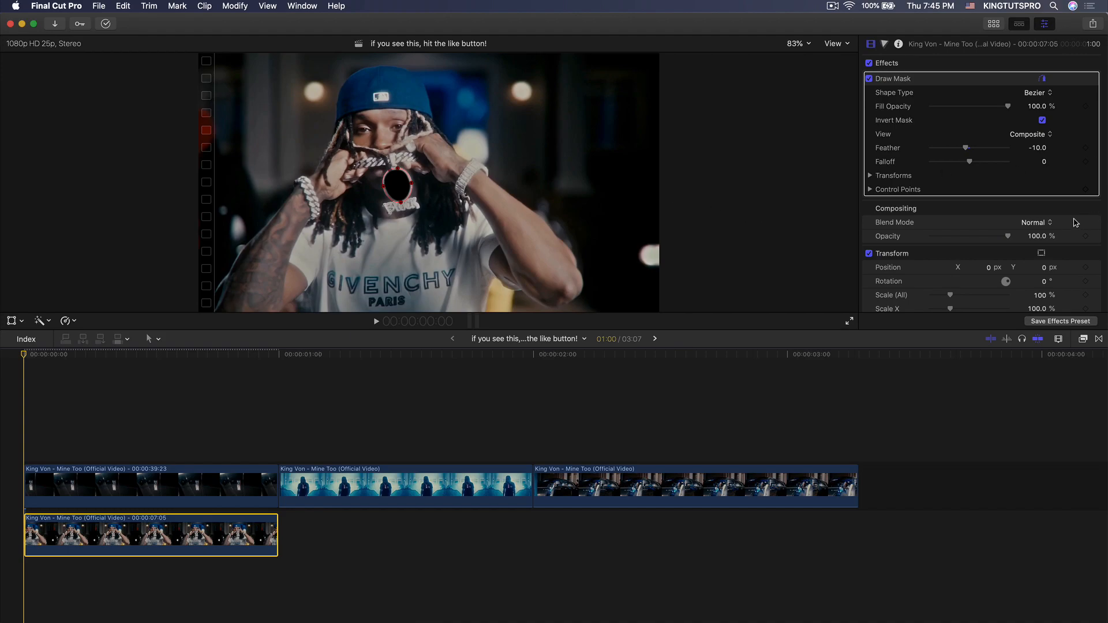
- Set the performer freeze frame's anchor to X -131 px and Y -7 px, centering the pendant cutout, with scale keyframed on its first frame
{"action": "scroll", "coordinate": [1067, 257], "scroll_direction": "down", "scroll_amount": 2}
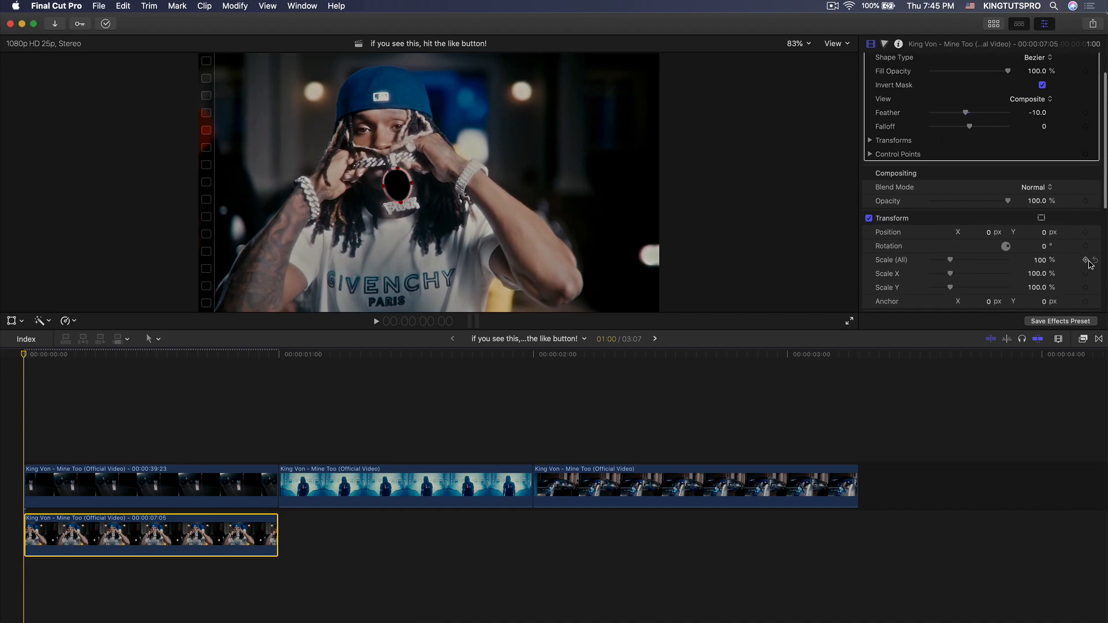
{"action": "left_click", "coordinate": [11, 323]}
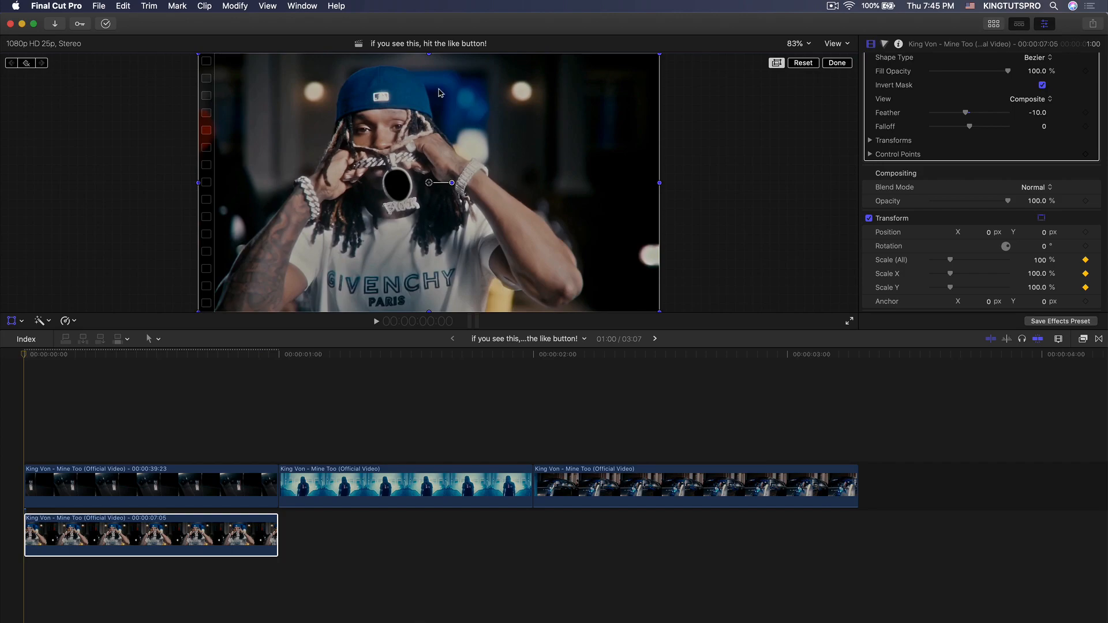
{"action": "scroll", "coordinate": [1043, 234], "scroll_direction": "down", "scroll_amount": 2}
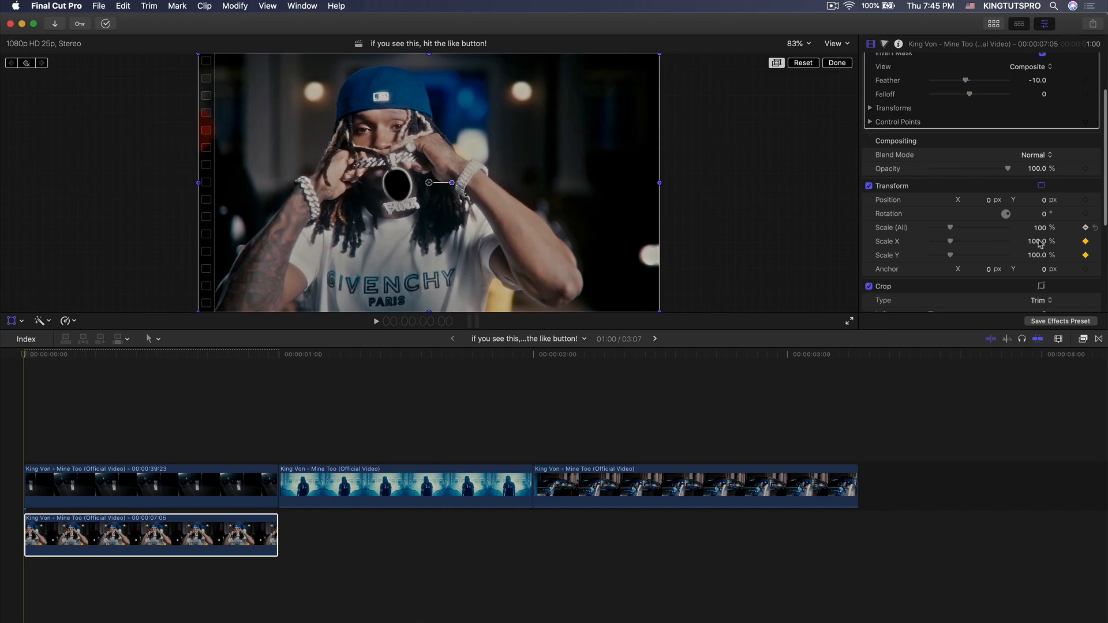
{"action": "left_click_drag", "start_coordinate": [989, 271], "coordinate": [1043, 276]}
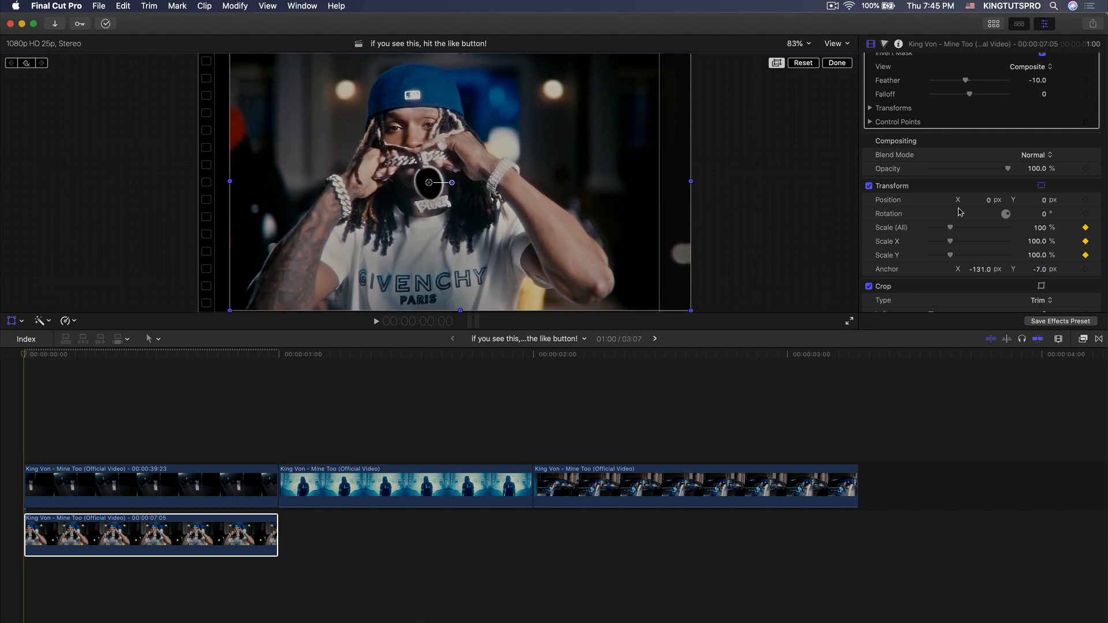
{"action": "left_click", "coordinate": [839, 64]}
- Raise the performer freeze frame's keyframed scale on its first frame to 292%
{"action": "left_click", "coordinate": [40, 357]}
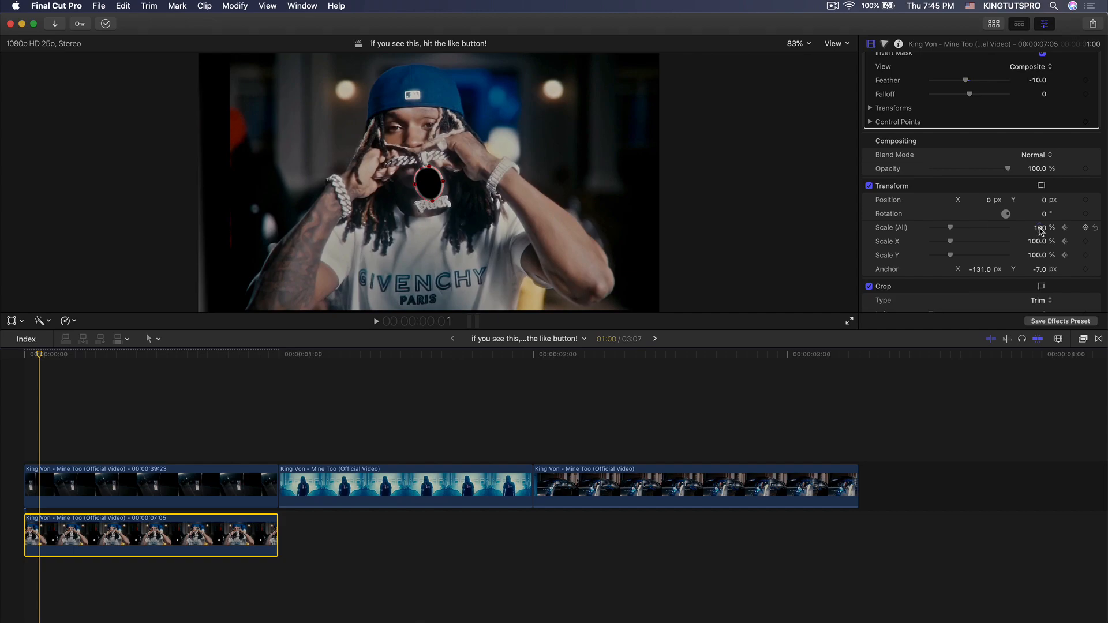
{"action": "left_click", "coordinate": [7, 348]}
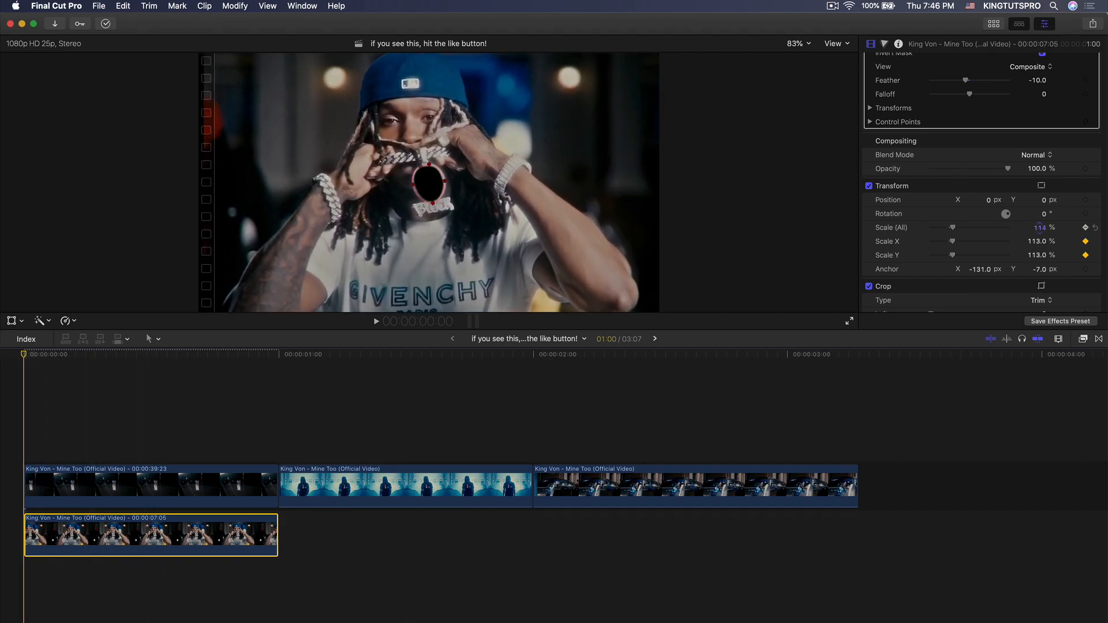
{"action": "key", "text": "Right"}
{"action": "left_click_drag", "start_coordinate": [75, 356], "coordinate": [2, 356]}
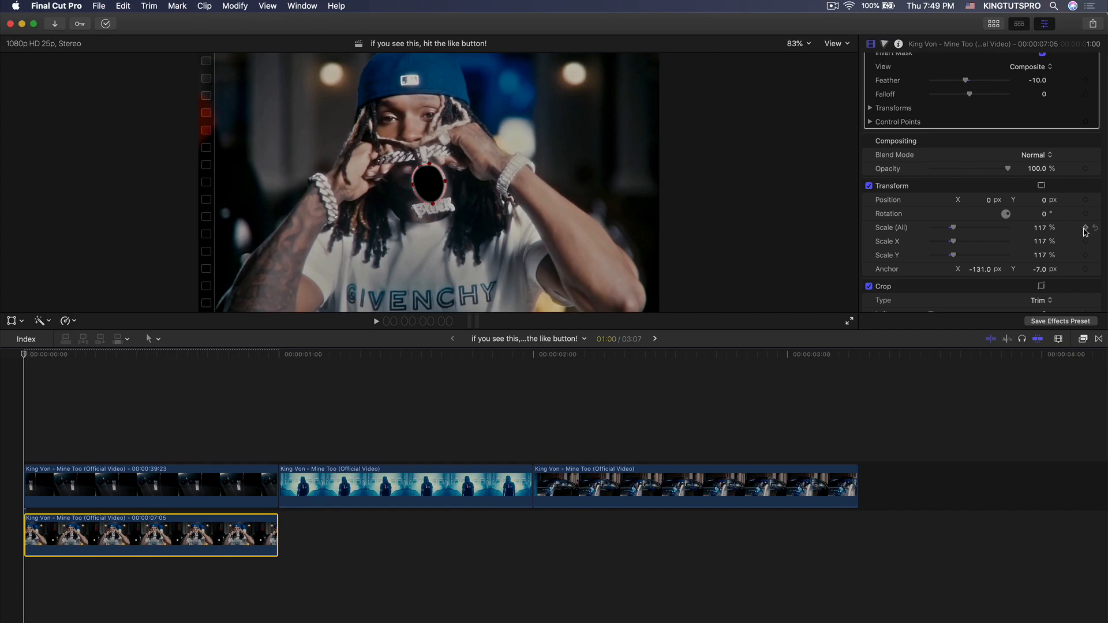
{"action": "left_click_drag", "start_coordinate": [1038, 231], "coordinate": [1039, 232]}
- Adjust the performer freeze frame's scale at frame 2 and set it to 173% at frame 12
{"action": "key", "text": "Right"}
{"action": "key", "text": "Right"}
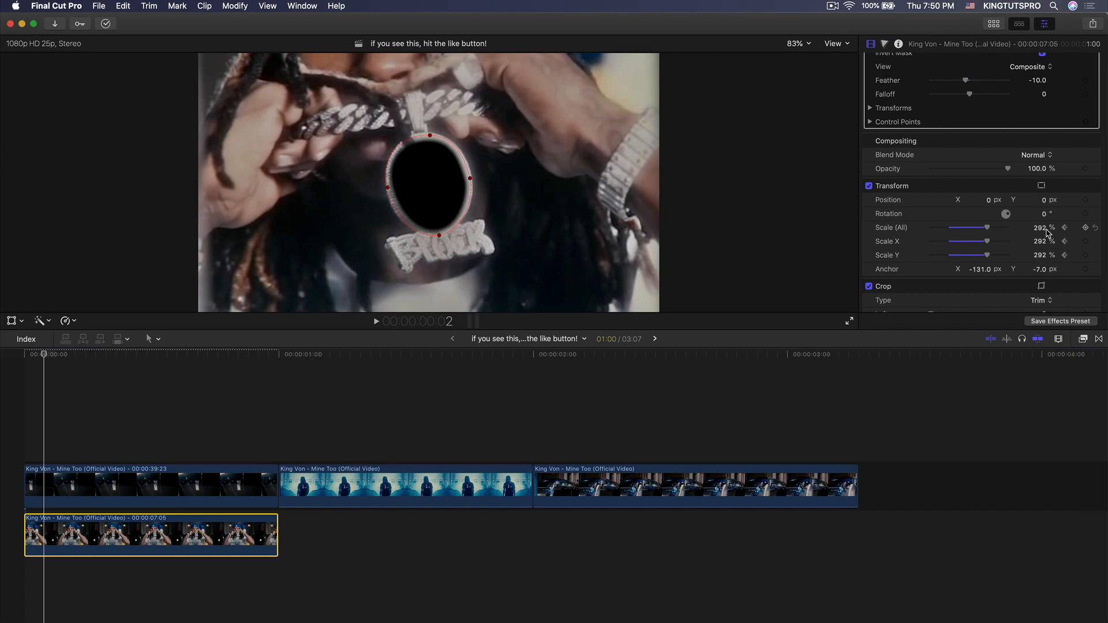
{"action": "left_click_drag", "start_coordinate": [1042, 230], "coordinate": [1045, 233]}
{"action": "key", "text": "Right"}
{"action": "key", "text": "Right"}
{"action": "key", "text": "Right"}
{"action": "key", "text": "Right"}
{"action": "key", "text": "Right"}
{"action": "key", "text": "Right"}
{"action": "key", "text": "Right"}
{"action": "key", "text": "Right"}
{"action": "key", "text": "Right"}
{"action": "key", "text": "Right"}
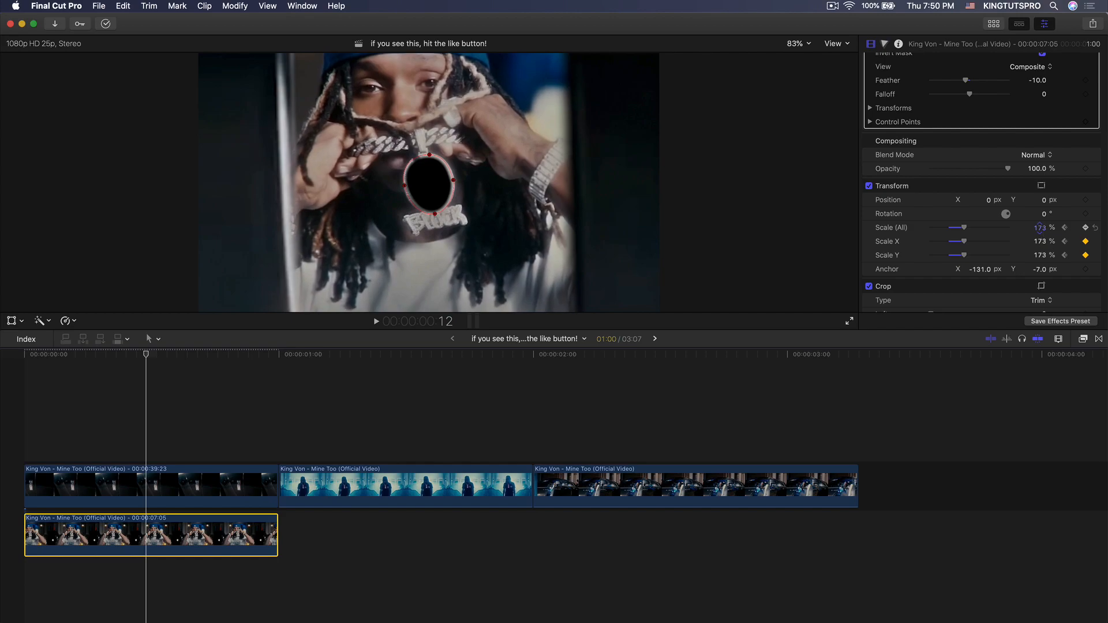
- Set the performer freeze frame's scale to 102% at frame 22, 71% at frame 23 and 50% at frame 24
{"action": "key", "text": "Right"}
{"action": "key", "text": "Right"}
{"action": "key", "text": "Right"}
{"action": "key", "text": "Right"}
{"action": "key", "text": "Right"}
{"action": "key", "text": "Right"}
{"action": "key", "text": "Right"}
{"action": "key", "text": "Right"}
{"action": "key", "text": "Right"}
{"action": "key", "text": "Right"}
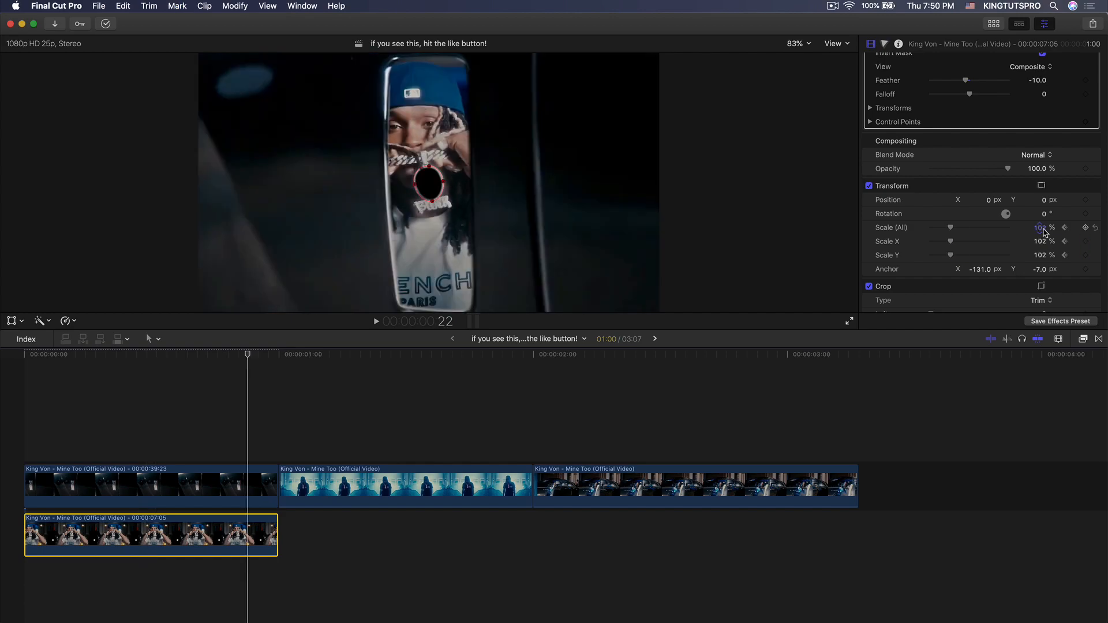
{"action": "key", "text": "Right"}
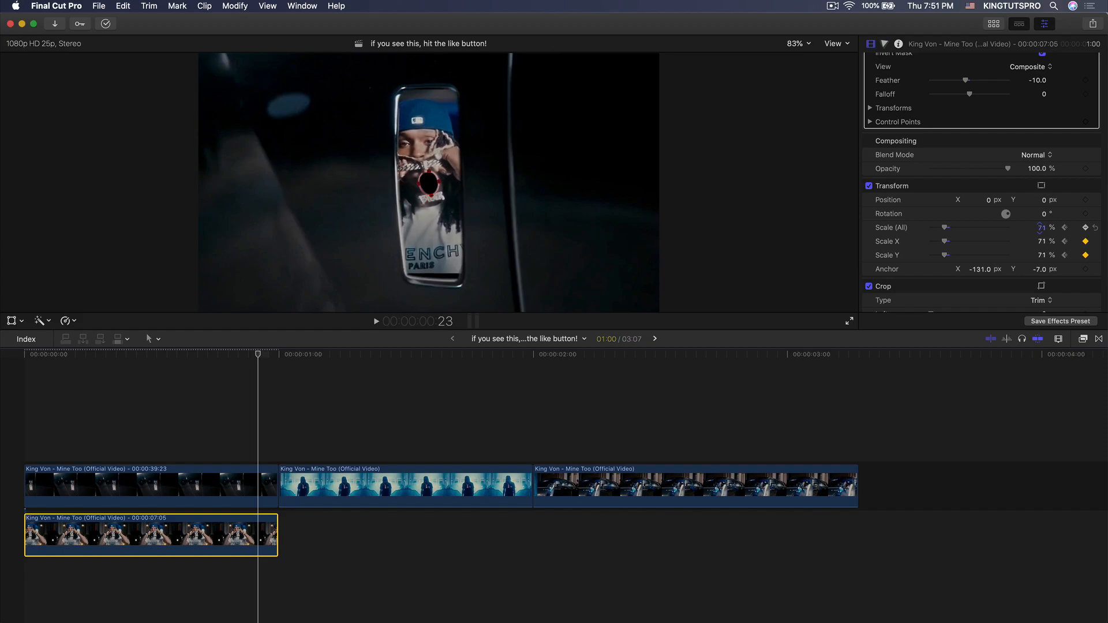
{"action": "key", "text": "Right"}
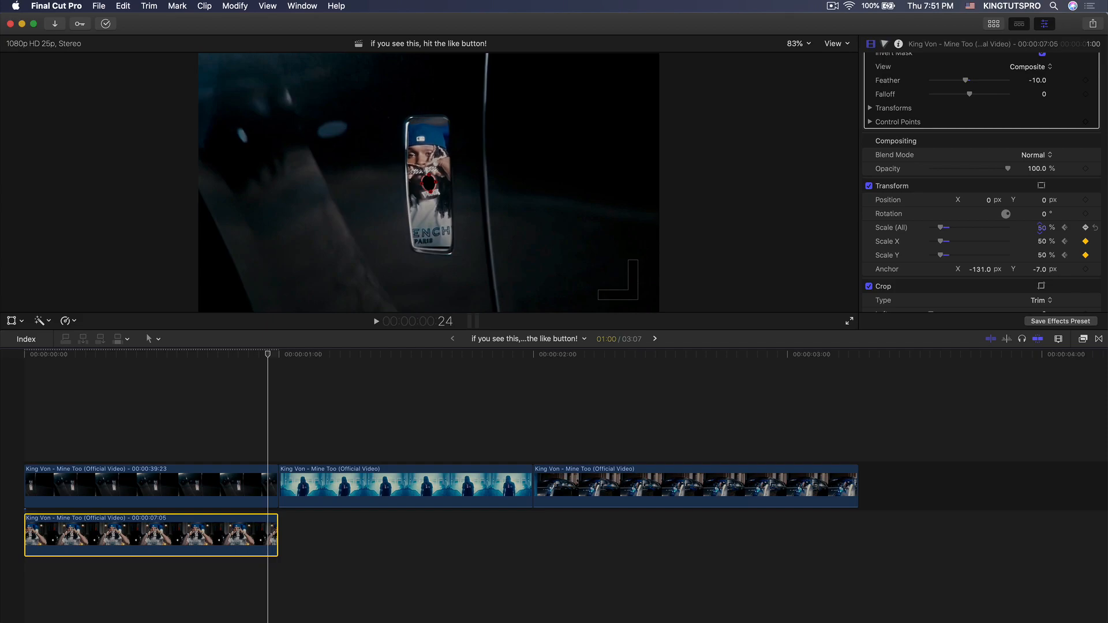
{"action": "key", "text": "Right"}
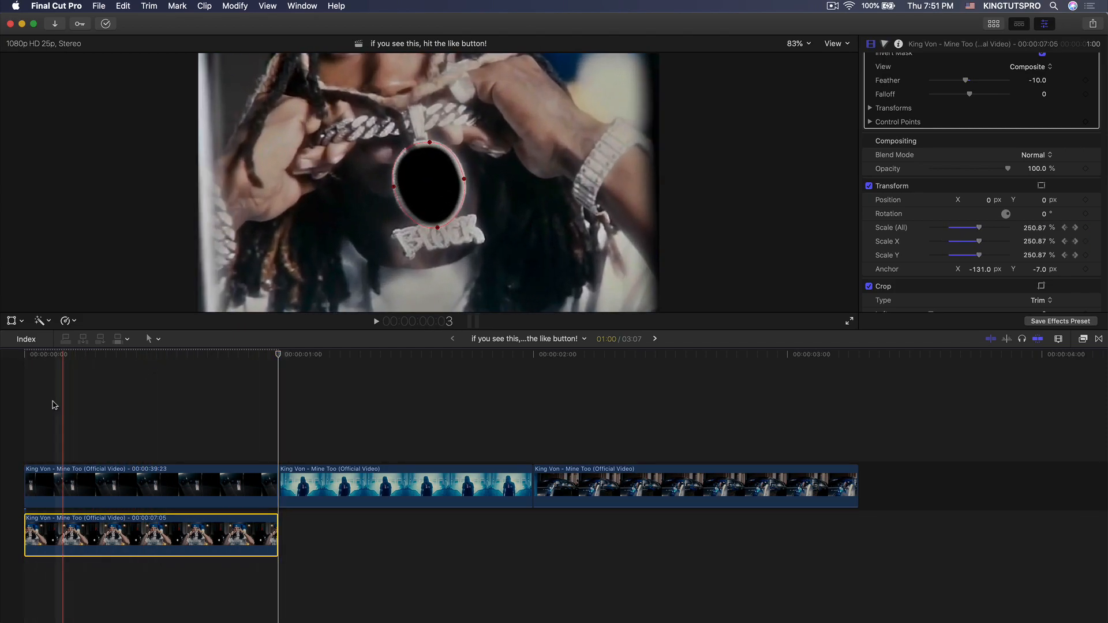
- Play back the nested zoom and check how the performer fits inside the emblem near the end of the freeze frames
{"action": "key", "text": "space"}
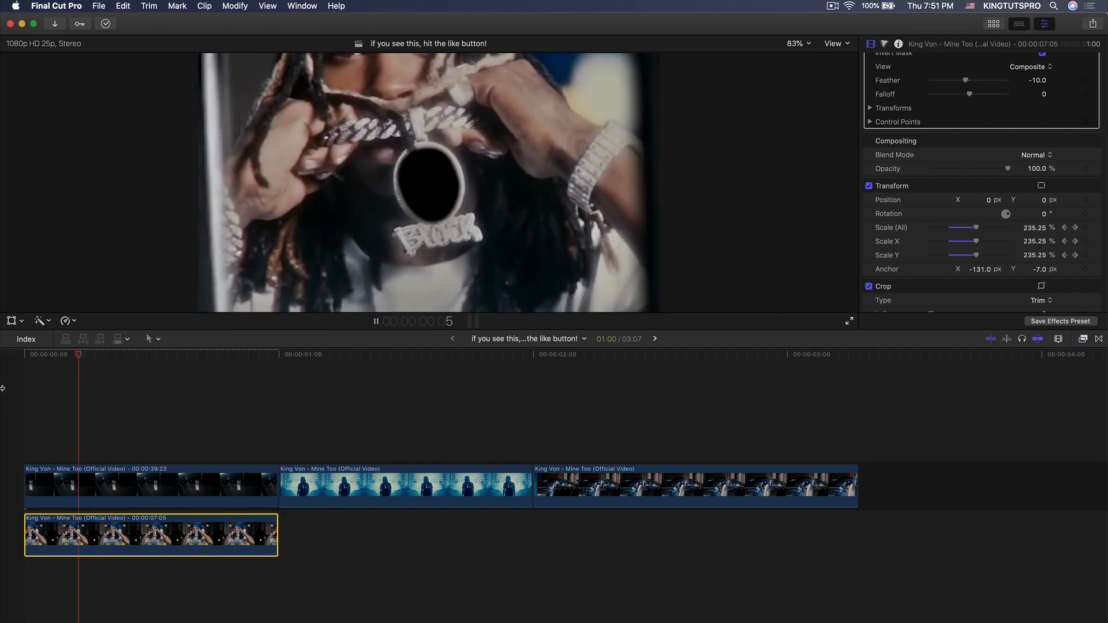
{"action": "key", "text": "space"}
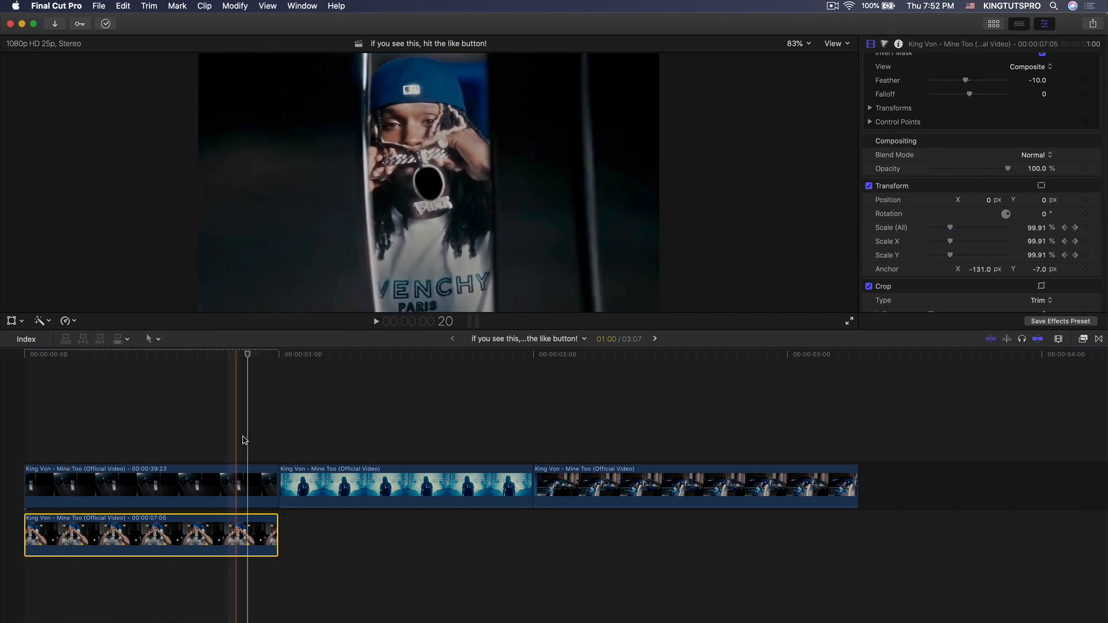
{"action": "left_click", "coordinate": [253, 358]}
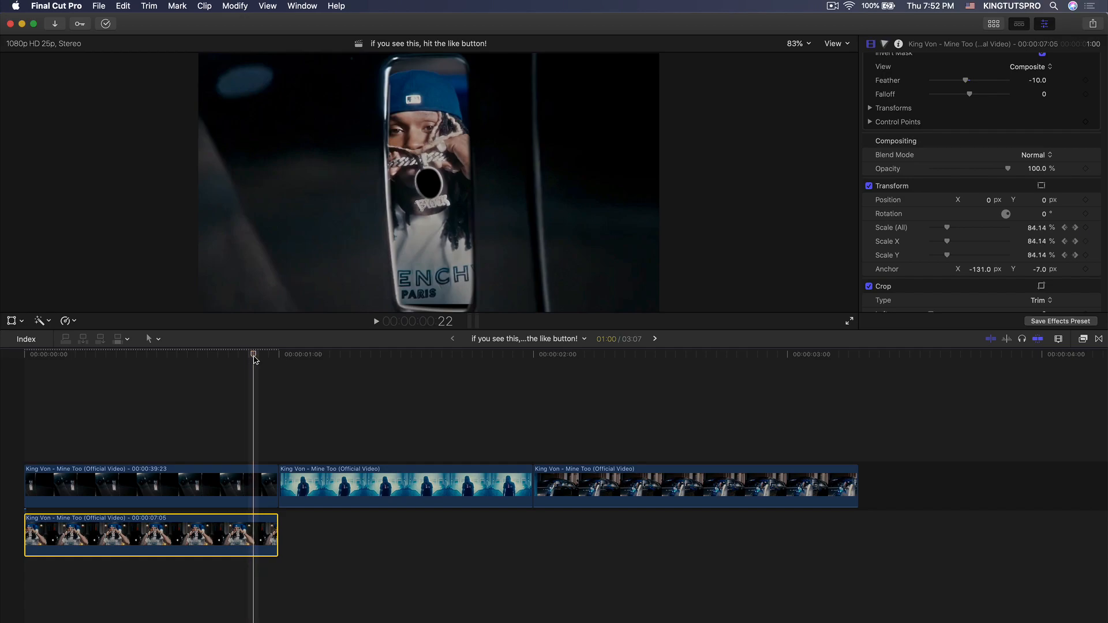
{"action": "mouse_move", "coordinate": [258, 360]}
{"action": "left_mouse_down"}
{"action": "mouse_move", "coordinate": [233, 356]}
{"action": "mouse_move", "coordinate": [247, 357]}
{"action": "left_mouse_up"}
- Turn the performer freeze frame into a compound clip named middle clip and apply the Kaleidotile effect to it
{"action": "right_click", "coordinate": [227, 528]}
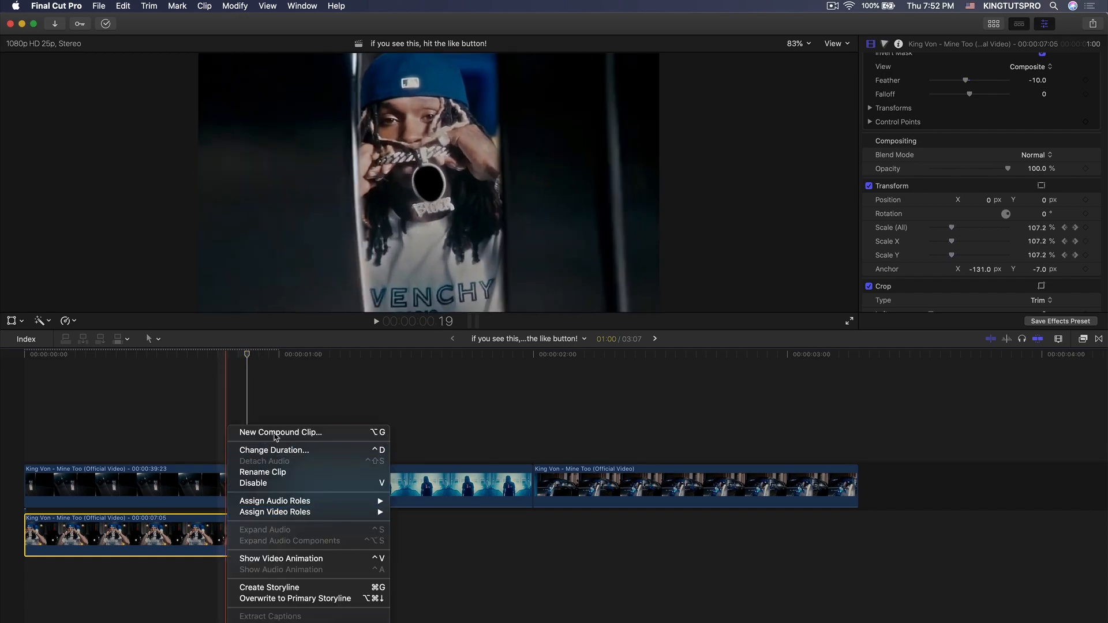
{"action": "left_click", "coordinate": [267, 436]}
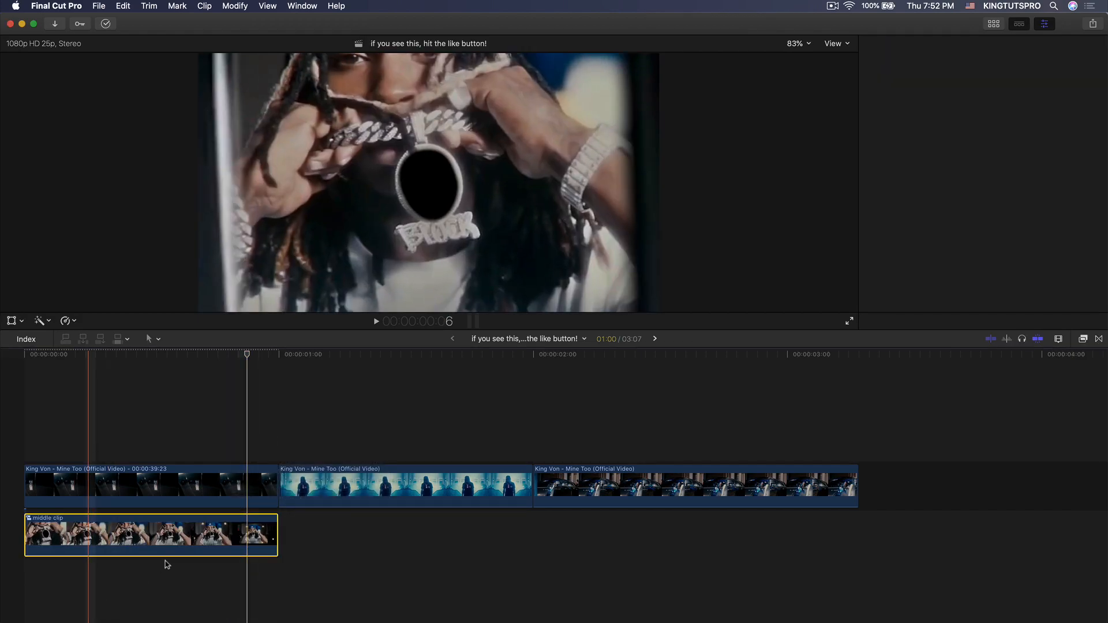
{"action": "left_click", "coordinate": [1083, 339]}
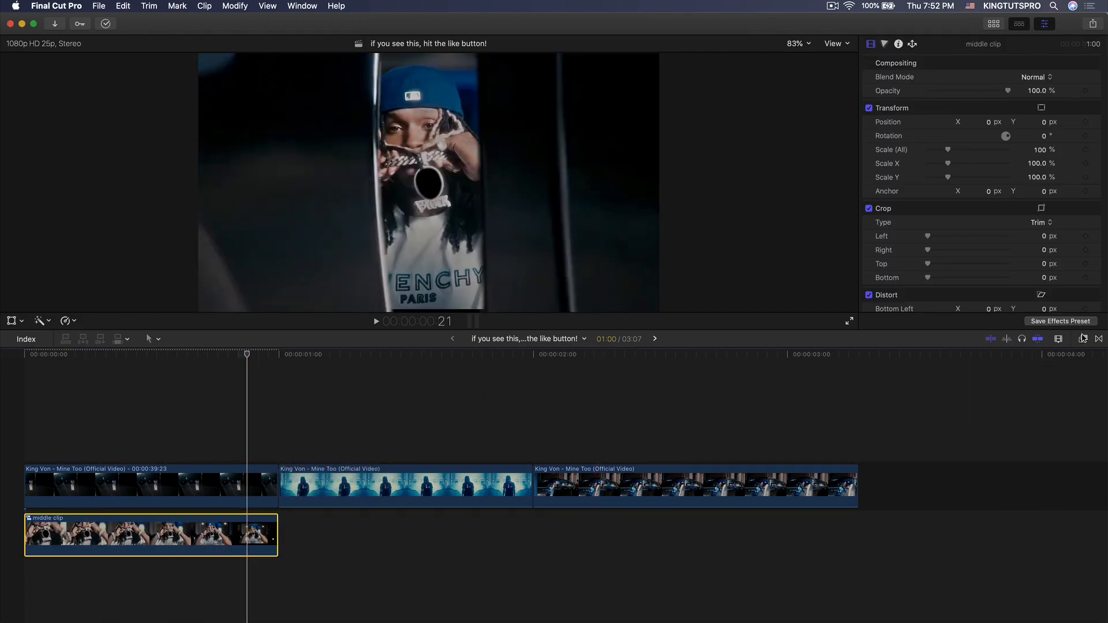
{"action": "left_click_drag", "start_coordinate": [1062, 393], "coordinate": [246, 534]}
{"action": "left_click", "coordinate": [1085, 339]}
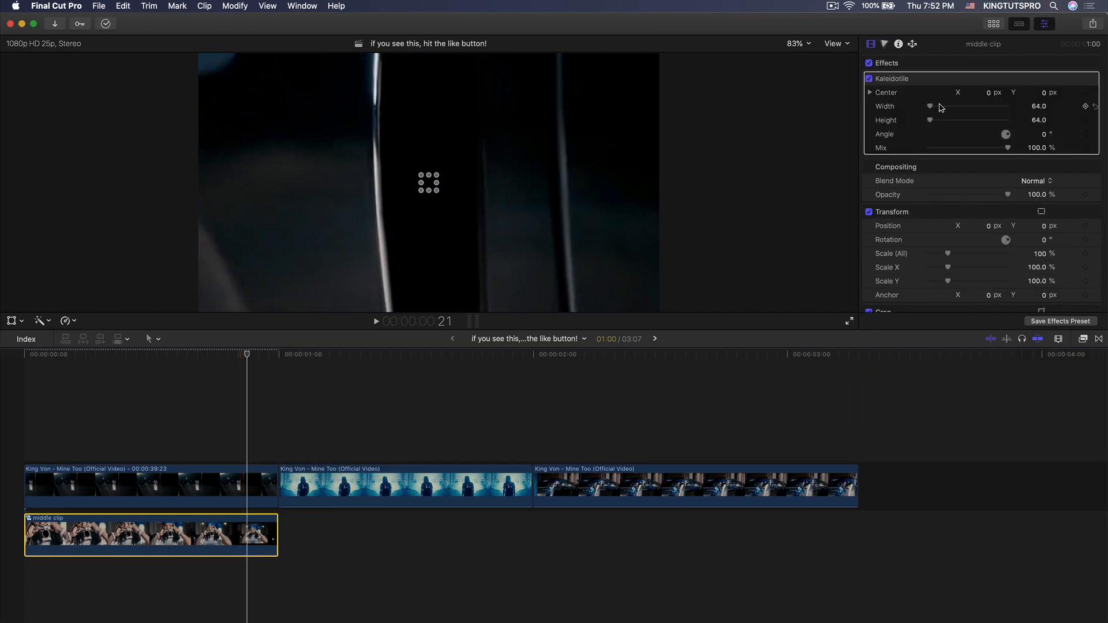
- Keyframe the middle clip's Kaleidotile width at 1965 and height at 1391 on the first frame
{"action": "left_click_drag", "start_coordinate": [930, 107], "coordinate": [973, 128]}
{"action": "left_click", "coordinate": [913, 167]}
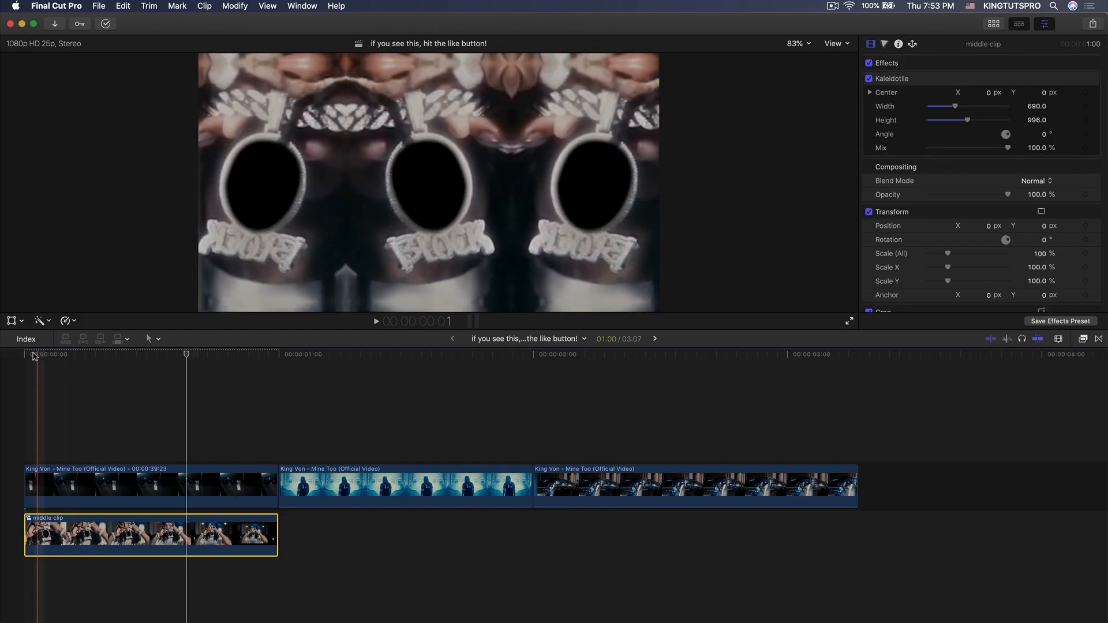
{"action": "left_click", "coordinate": [16, 359]}
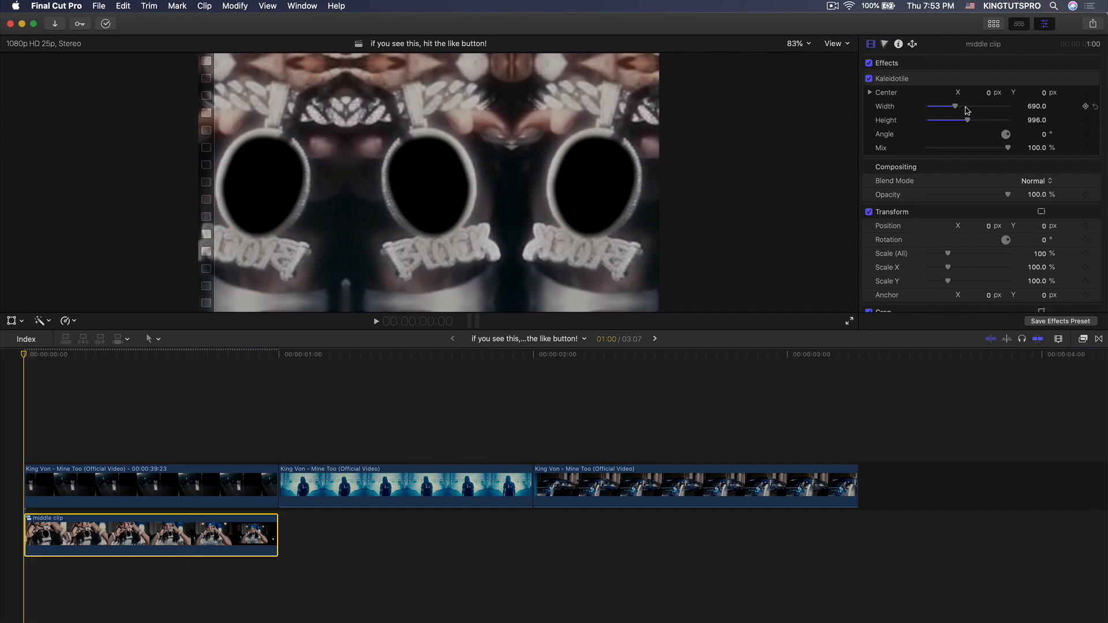
{"action": "left_click_drag", "start_coordinate": [956, 106], "coordinate": [985, 123]}
{"action": "left_click", "coordinate": [1087, 120]}
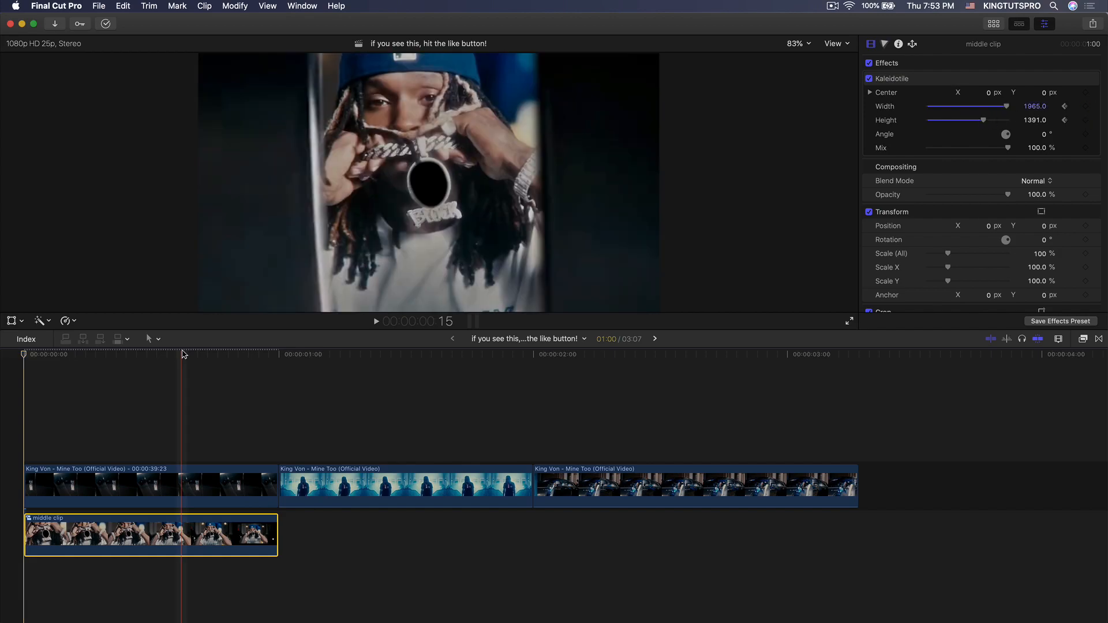
- Set the Kaleidotile width to 634 and height to 1040 at frame 21 and play back the result
{"action": "left_click", "coordinate": [235, 357]}
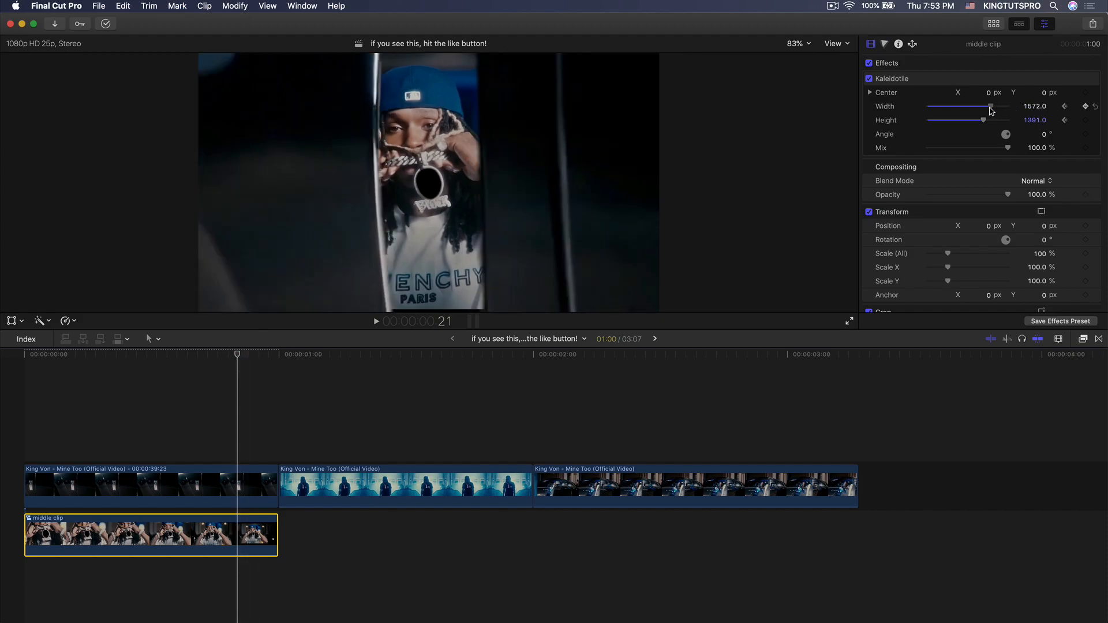
{"action": "left_click_drag", "start_coordinate": [973, 122], "coordinate": [965, 123]}
{"action": "left_click_drag", "start_coordinate": [950, 108], "coordinate": [950, 108]}
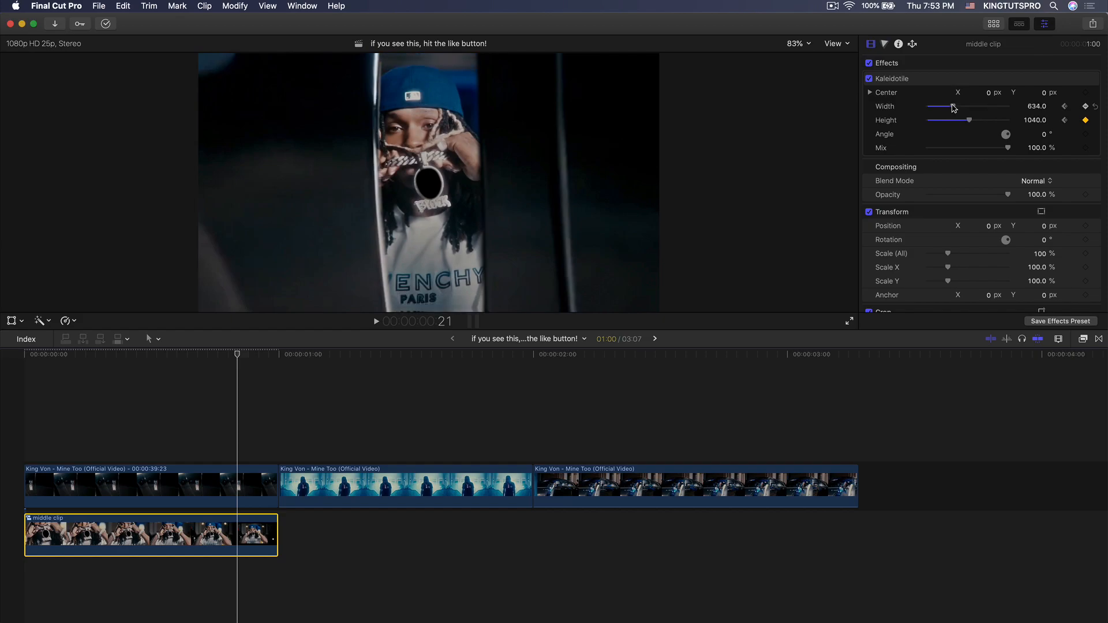
{"action": "key", "text": "Up"}
{"action": "key", "text": "space"}
{"action": "key", "text": "space"}
- Place the blue-lit performer clip beneath the middle clip, with its anchor at X 103.5, Y 19.8 px and its starting scale keyframed at 46%
{"action": "left_click_drag", "start_coordinate": [315, 488], "coordinate": [9, 574]}
{"action": "left_click", "coordinate": [12, 321]}
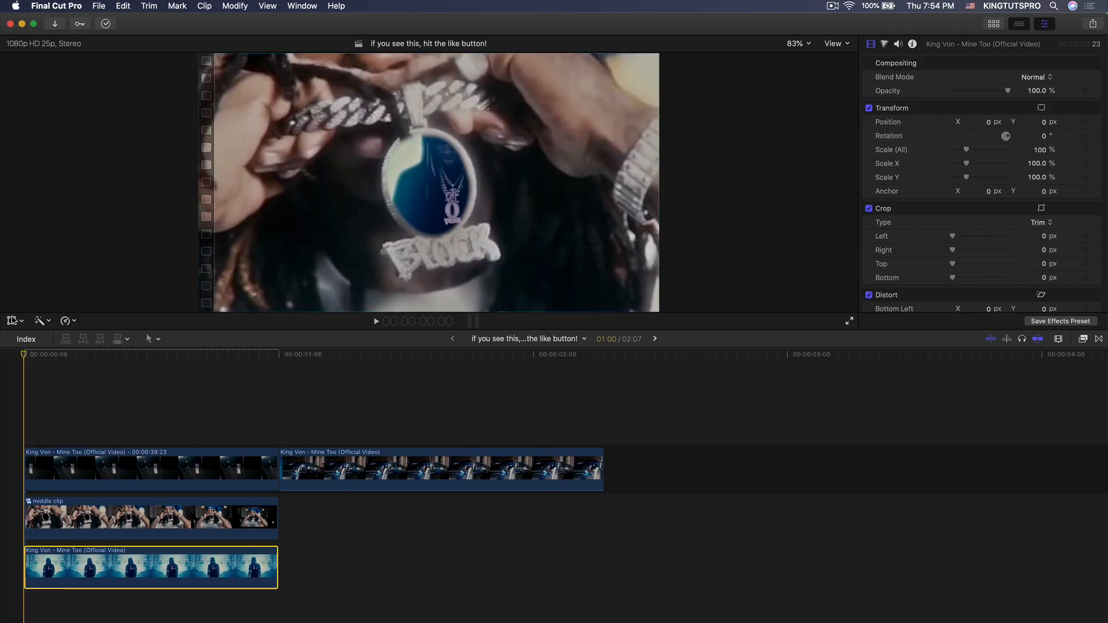
{"action": "scroll", "coordinate": [984, 285], "scroll_direction": "down", "scroll_amount": 5}
{"action": "scroll", "coordinate": [975, 209], "scroll_direction": "up", "scroll_amount": 4}
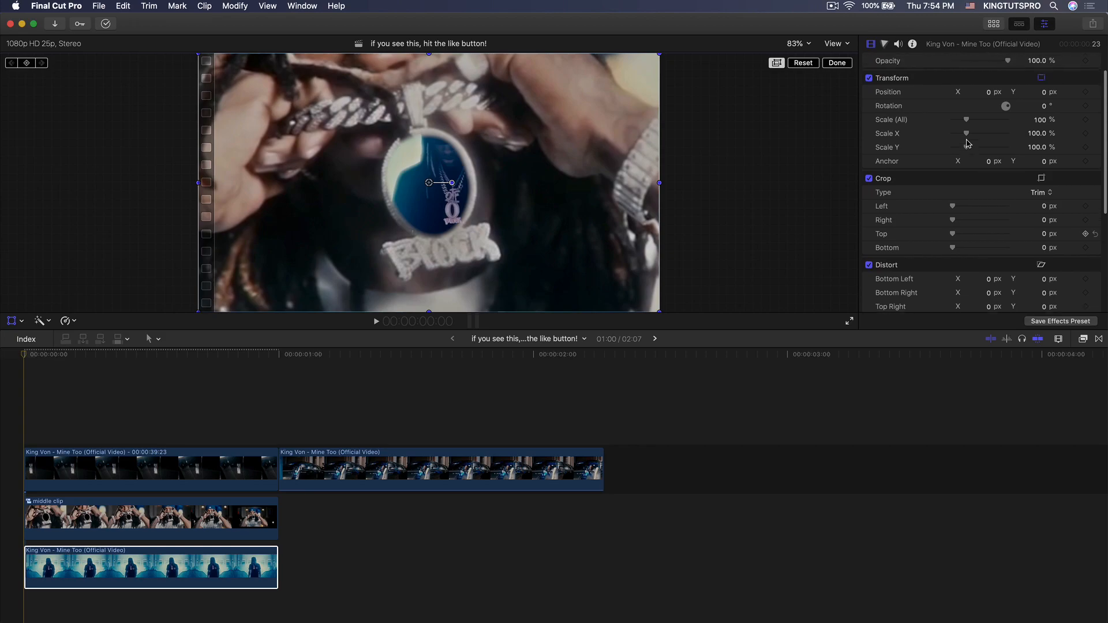
{"action": "left_click_drag", "start_coordinate": [990, 168], "coordinate": [1043, 153]}
{"action": "left_click", "coordinate": [843, 65]}
{"action": "scroll", "coordinate": [1034, 138], "scroll_direction": "up", "scroll_amount": 3}
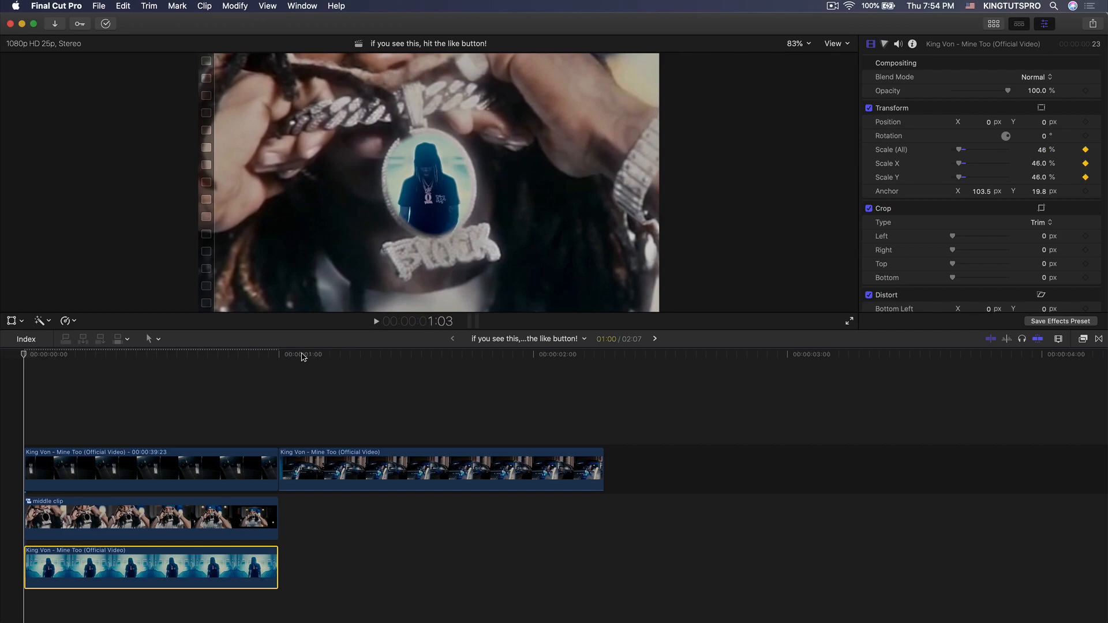
- Set the blue-lit performer clip's scale to 7% at frame 24 and play back the complete zoom transition
{"action": "left_click", "coordinate": [271, 355]}
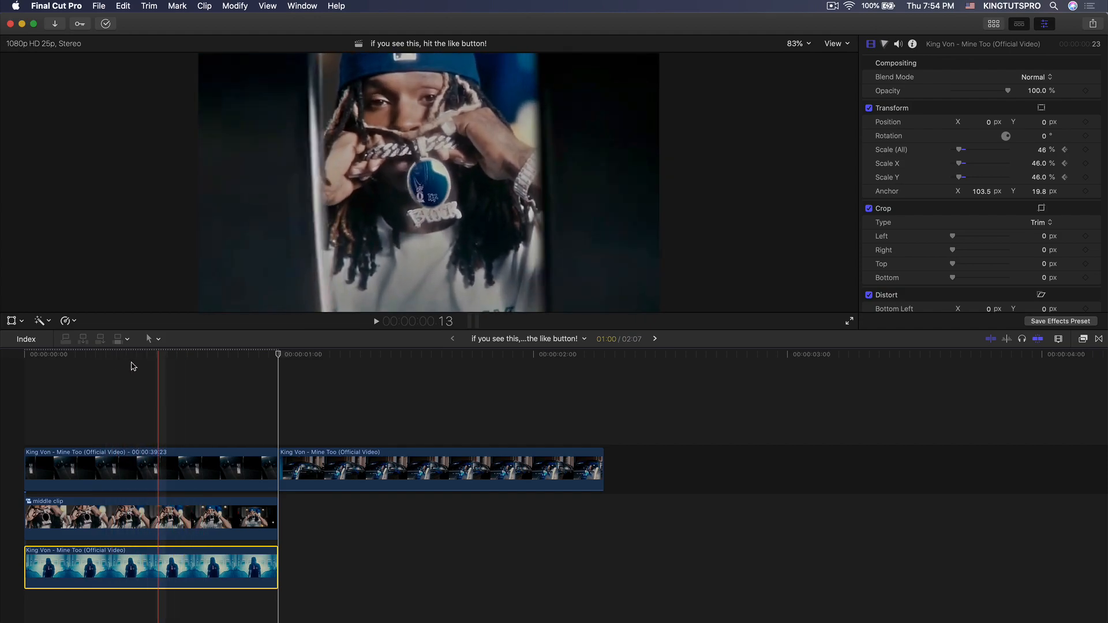
{"action": "left_click", "coordinate": [218, 356]}
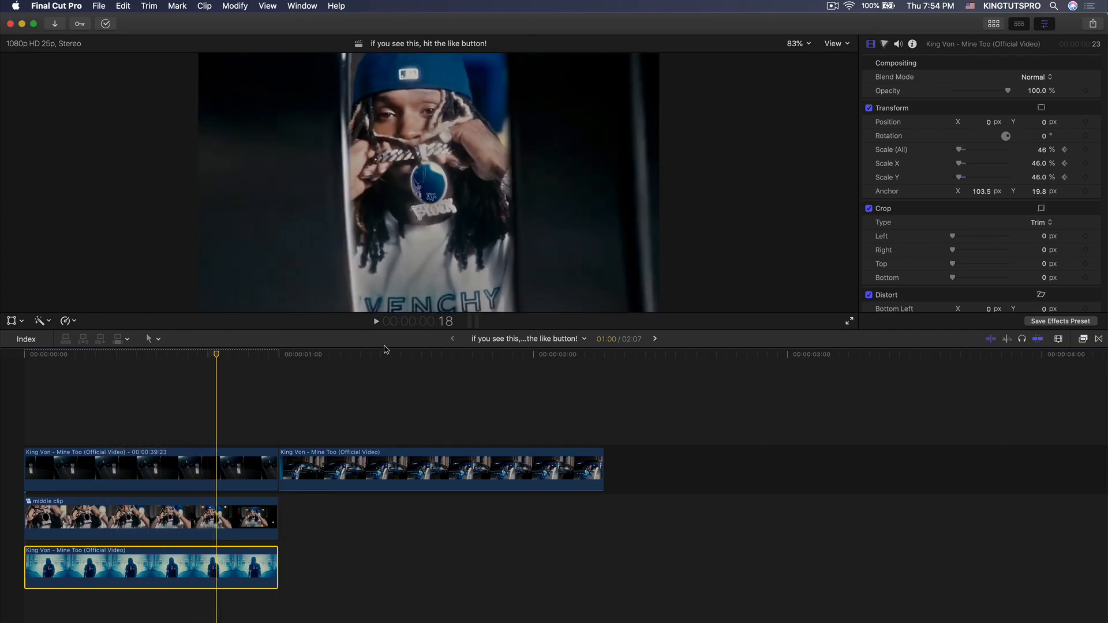
{"action": "left_click", "coordinate": [269, 356]}
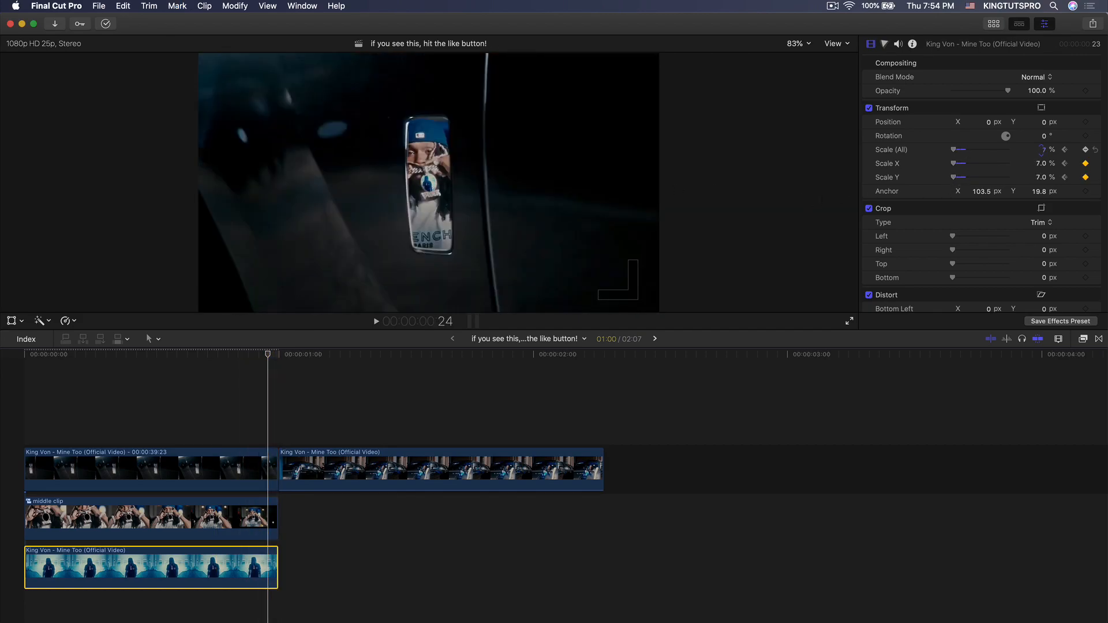
{"action": "key", "text": "space"}
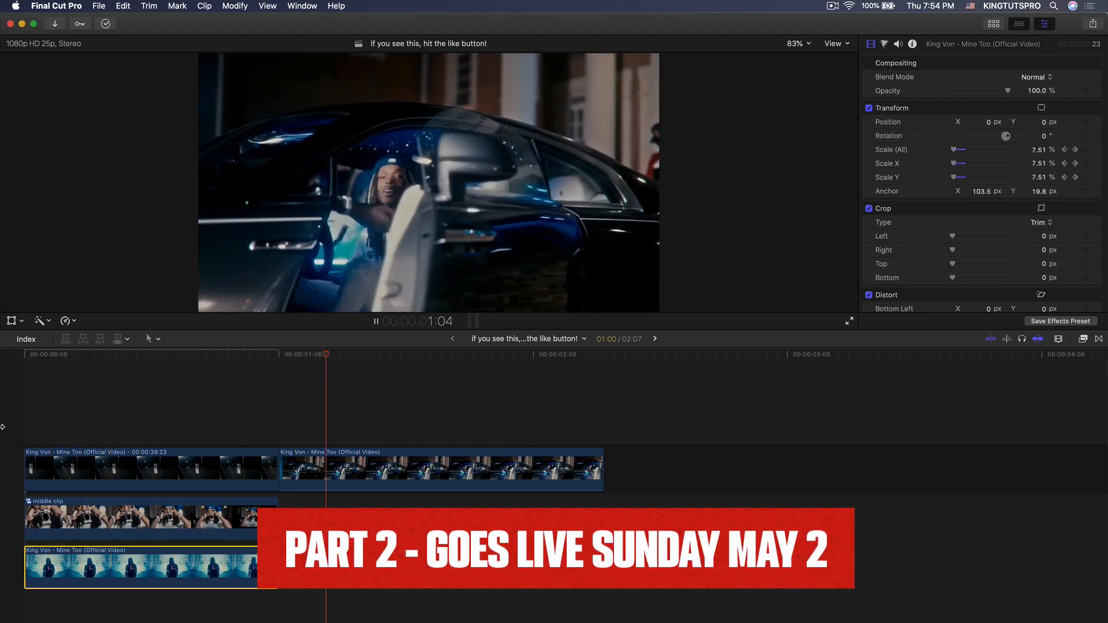
{"action": "key", "text": "space"}
{"action": "key", "text": "space"}
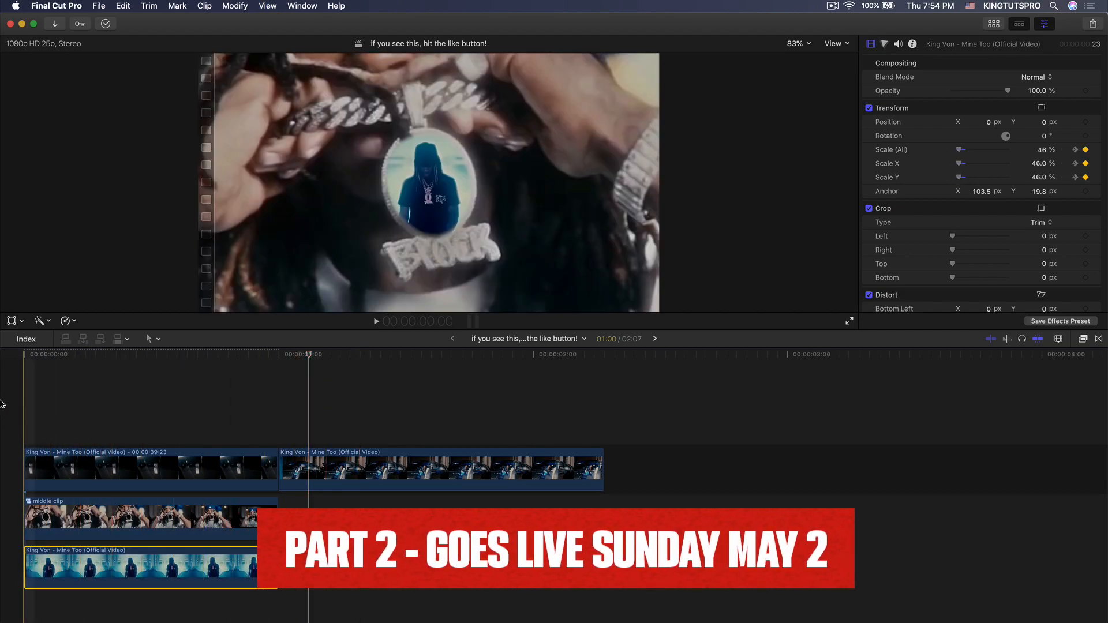